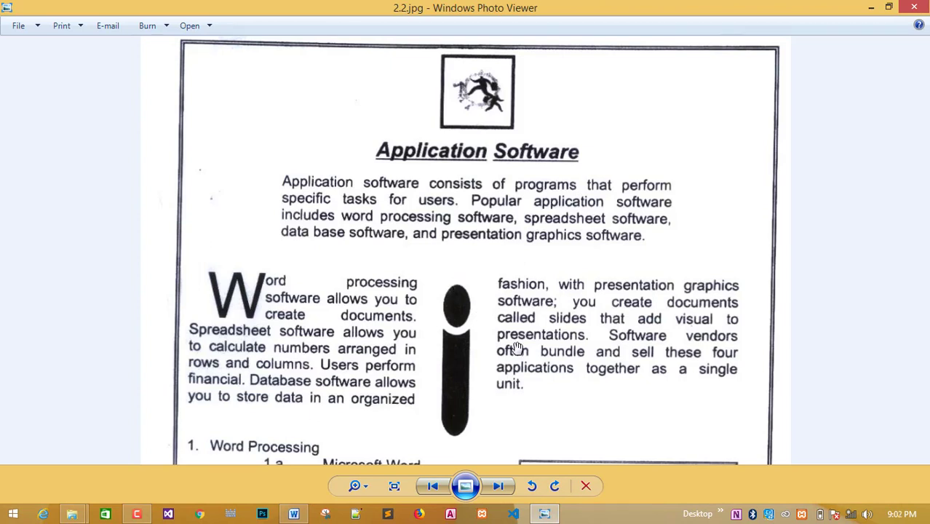
Pan through the 2.2.jpg handout to review its title, columns, lists and Software and Institute table.
left_click_drag(516, 348, 523, 211)
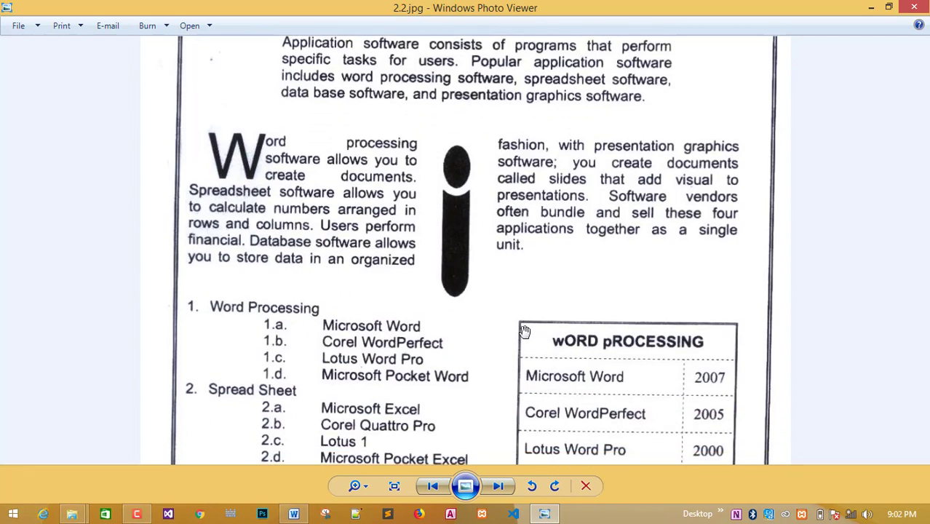
left_click_drag(524, 331, 527, 278)
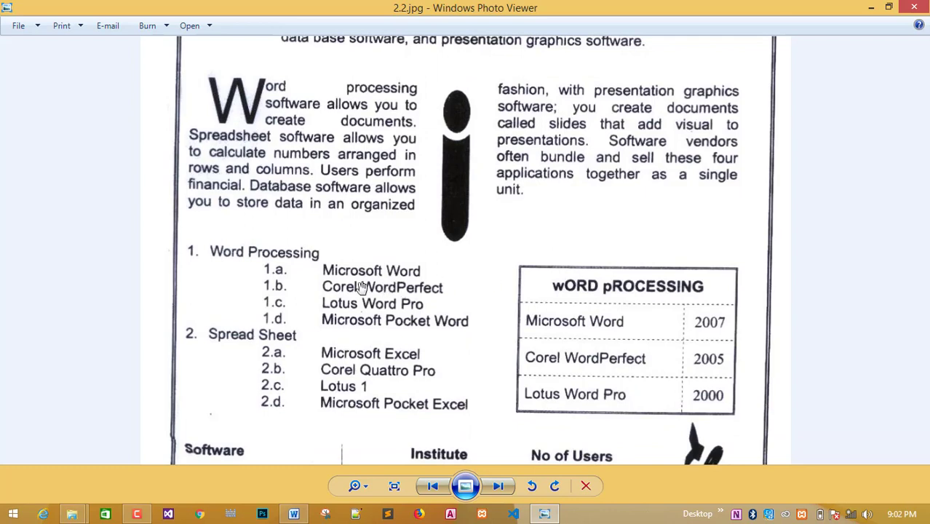
left_click_drag(363, 287, 385, 342)
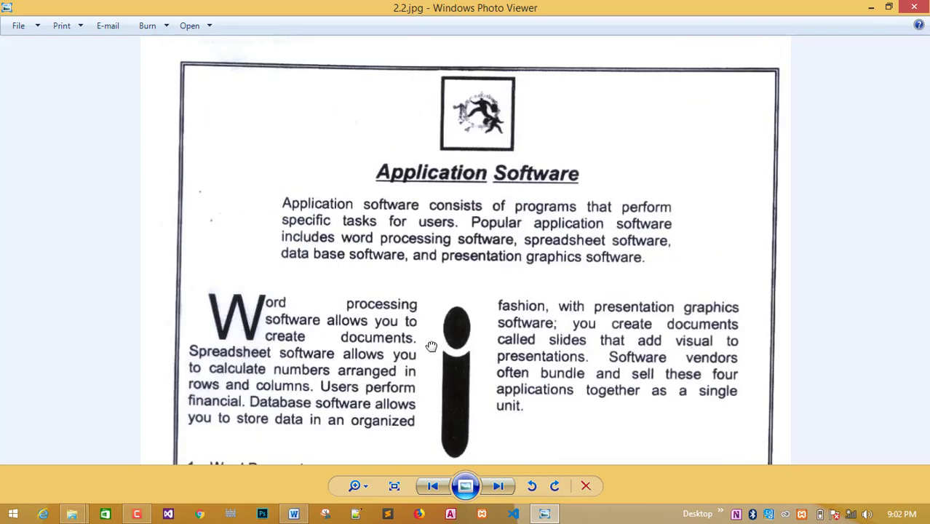
left_click_drag(433, 203, 429, 347)
left_click_drag(527, 334, 525, 225)
left_click_drag(524, 317, 523, 285)
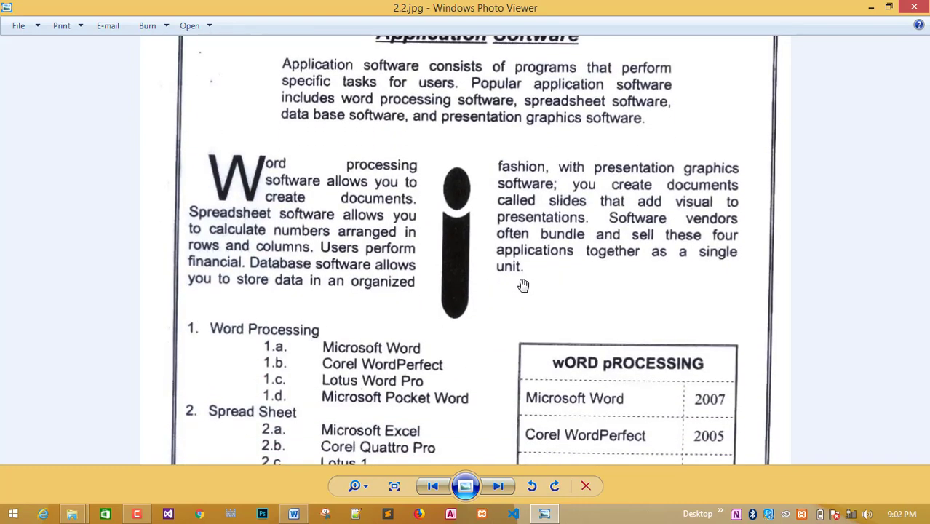
left_click_drag(526, 352, 536, 184)
left_click_drag(498, 325, 484, 207)
Advance past 44.jpg to 535.jpg and zoom in on the top of the page.
left_click(498, 485)
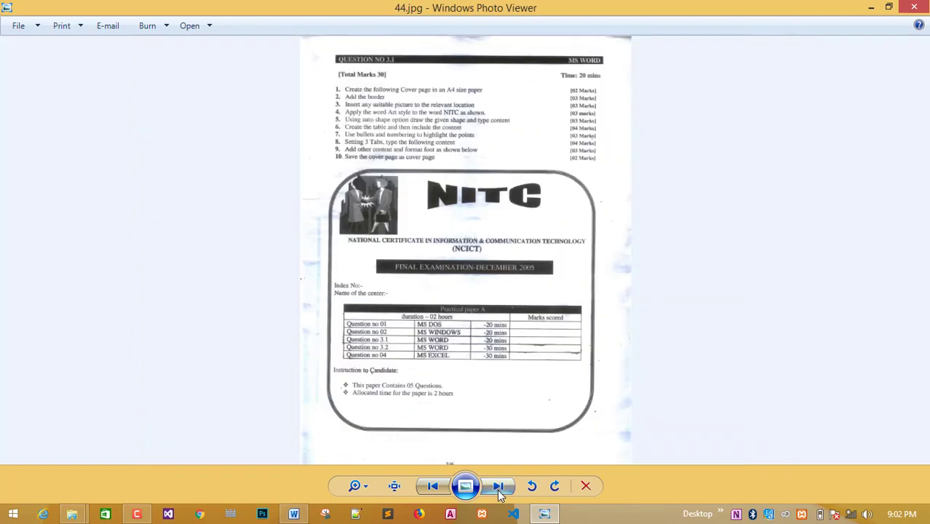
left_click(497, 485)
scroll(501, 342, "up", 3)
left_click_drag(456, 184, 471, 390)
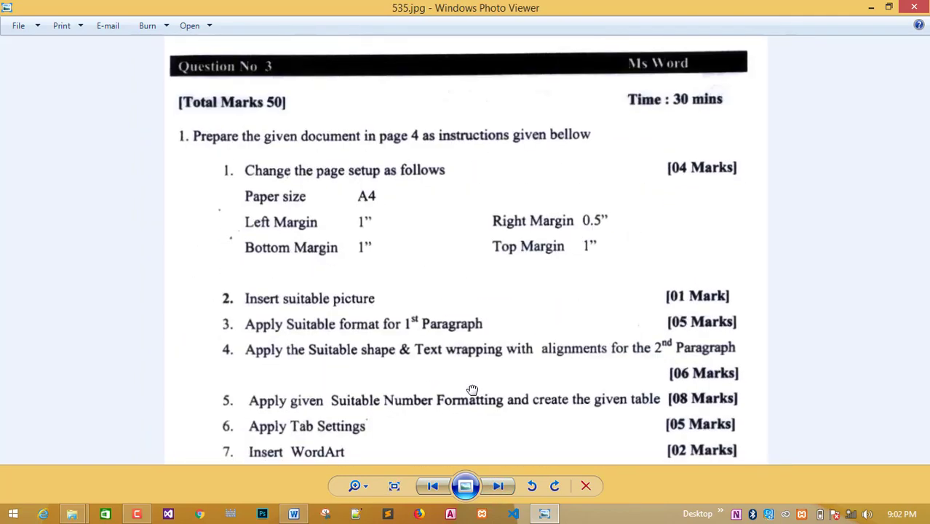
scroll(463, 363, "up", 1)
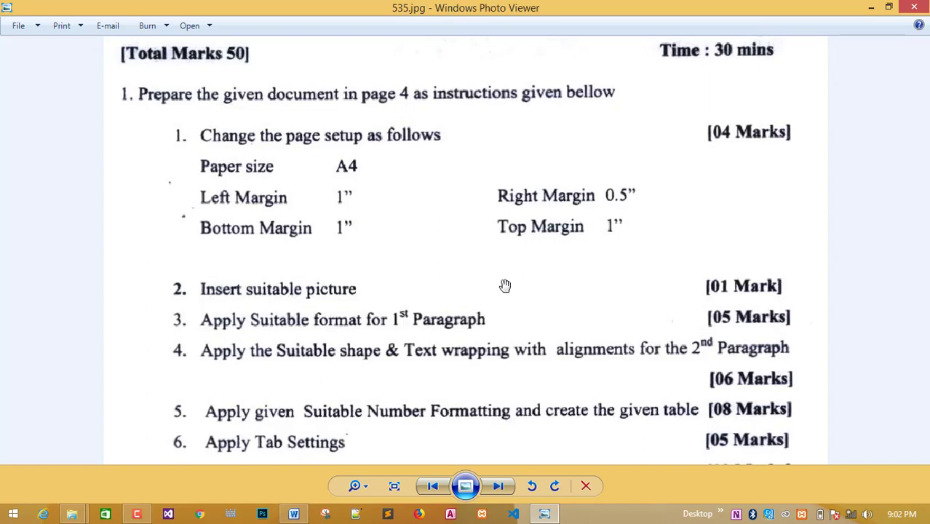
Pan through the 535.jpg instructions, from the Total Marks 50 header to items 7–9.
left_click_drag(511, 286, 517, 160)
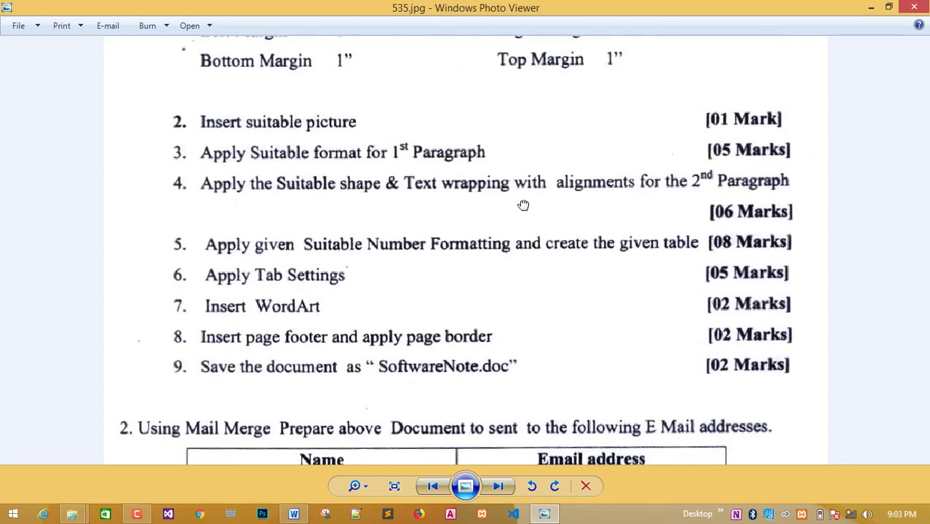
left_click_drag(523, 204, 508, 385)
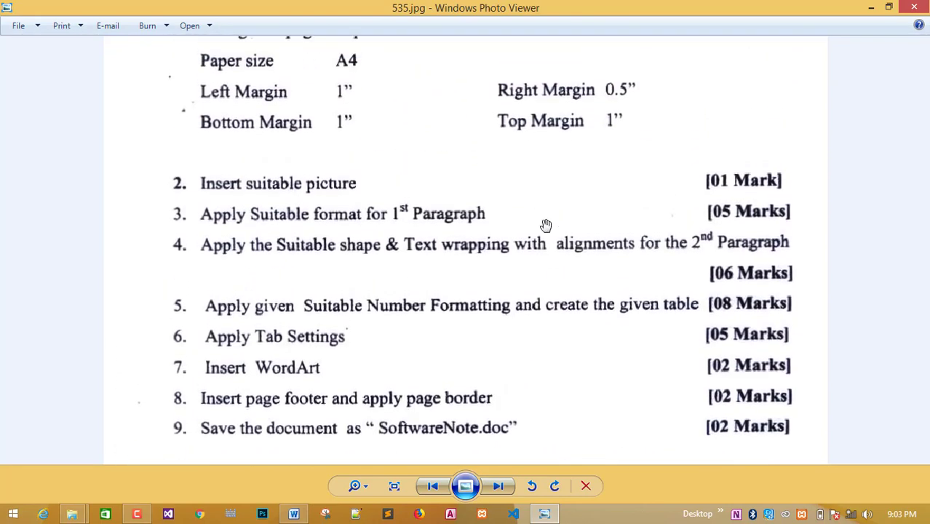
left_click_drag(545, 224, 544, 339)
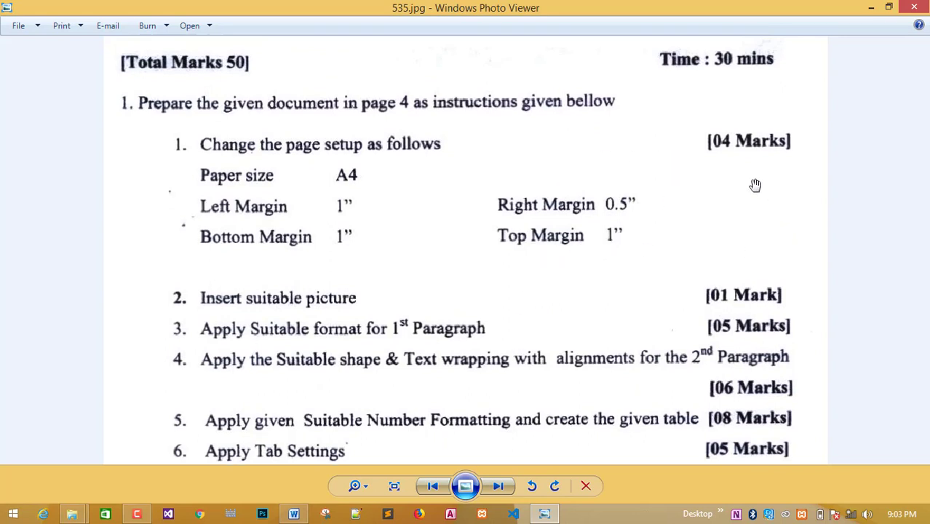
left_click_drag(697, 231, 697, 170)
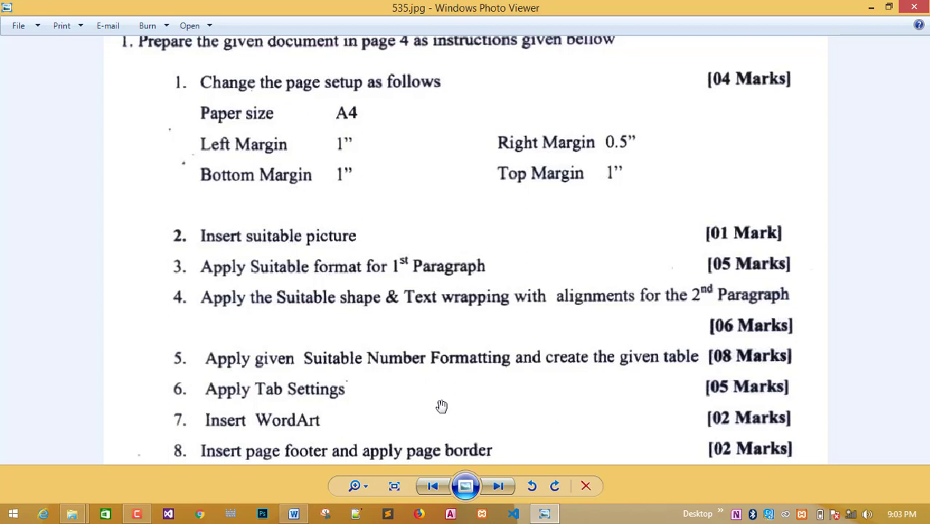
left_click_drag(716, 391, 715, 331)
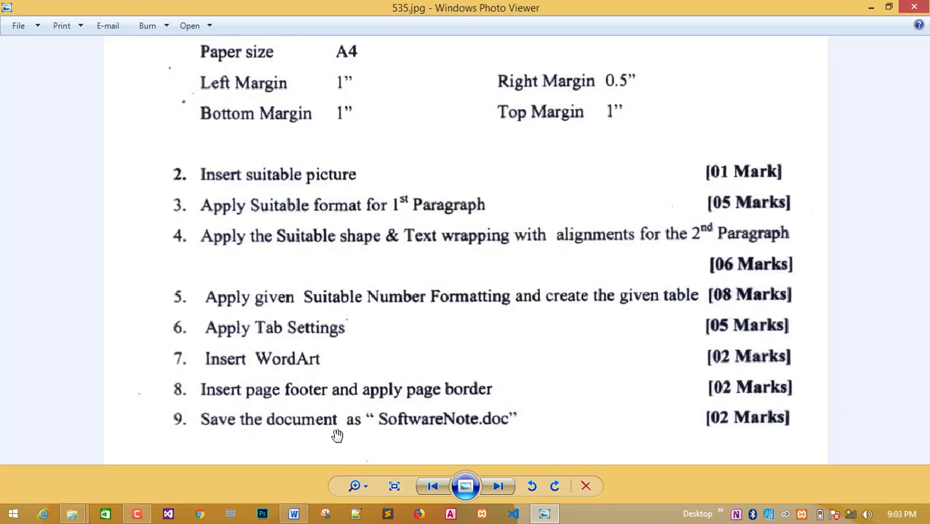
left_click_drag(730, 422, 755, 234)
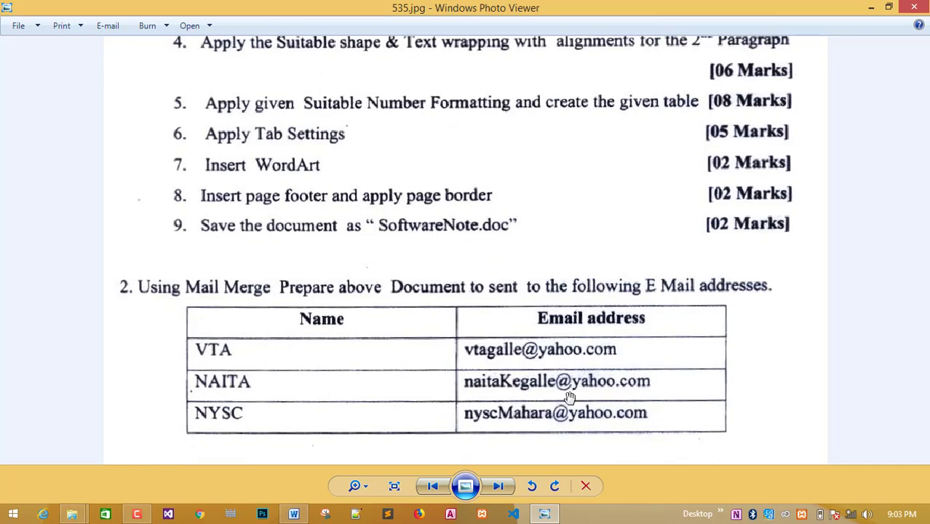
left_click_drag(569, 392, 558, 276)
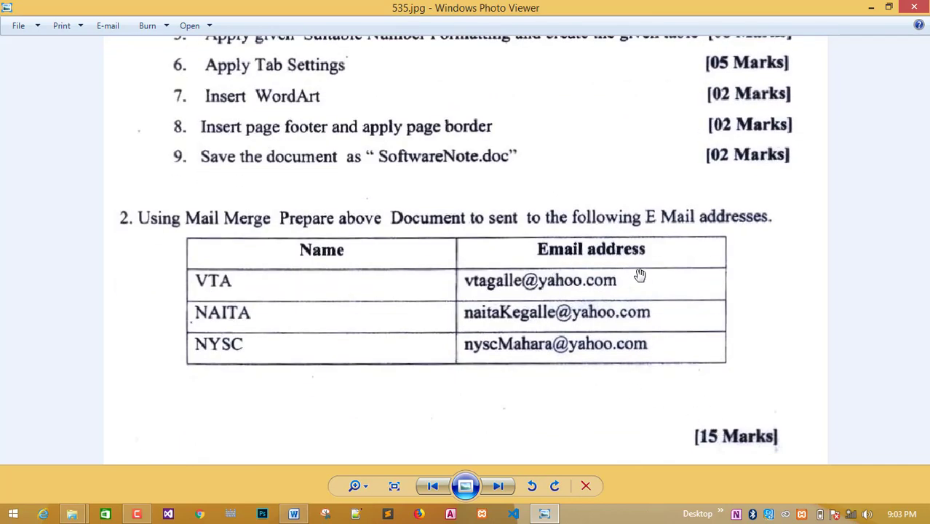
left_click_drag(636, 221, 644, 414)
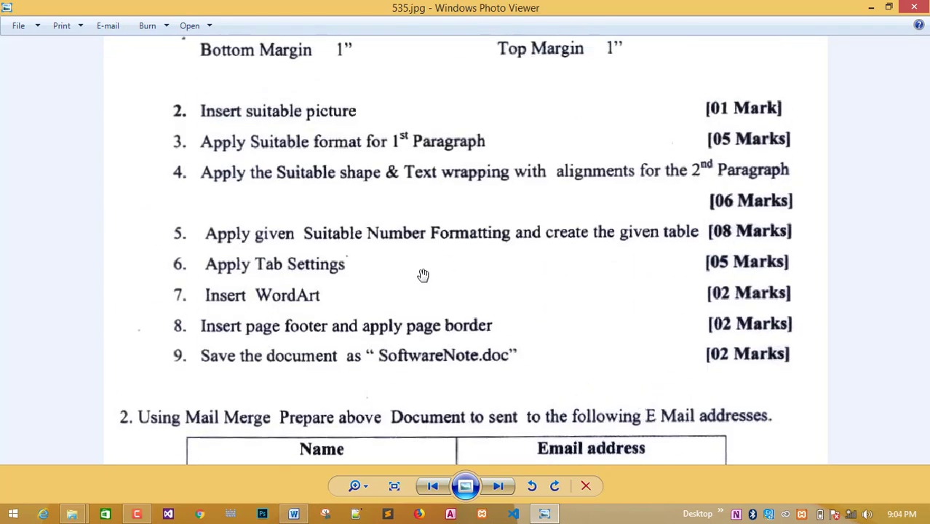
left_click_drag(429, 181, 433, 475)
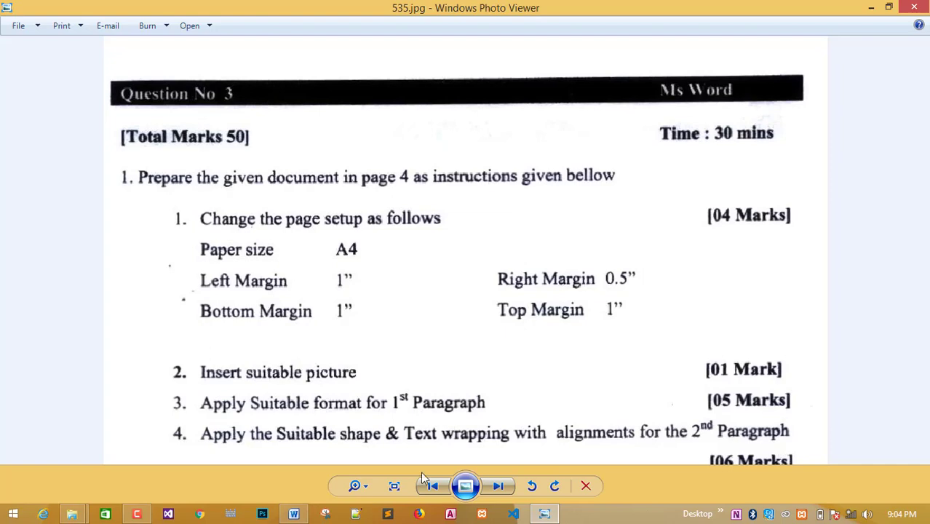
left_click(294, 513)
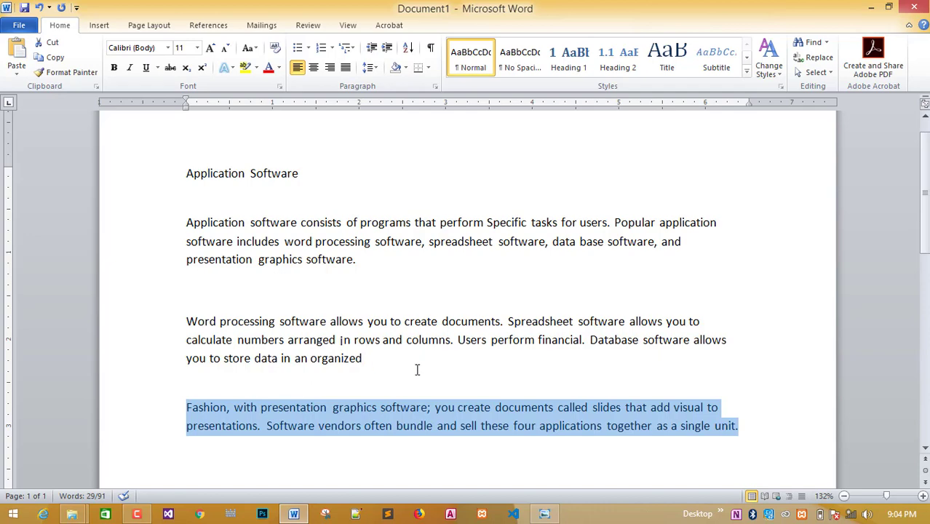
Review the draft's first and second paragraphs, then open the File backstage view.
left_click(382, 264)
scroll(189, 285, "up", 1)
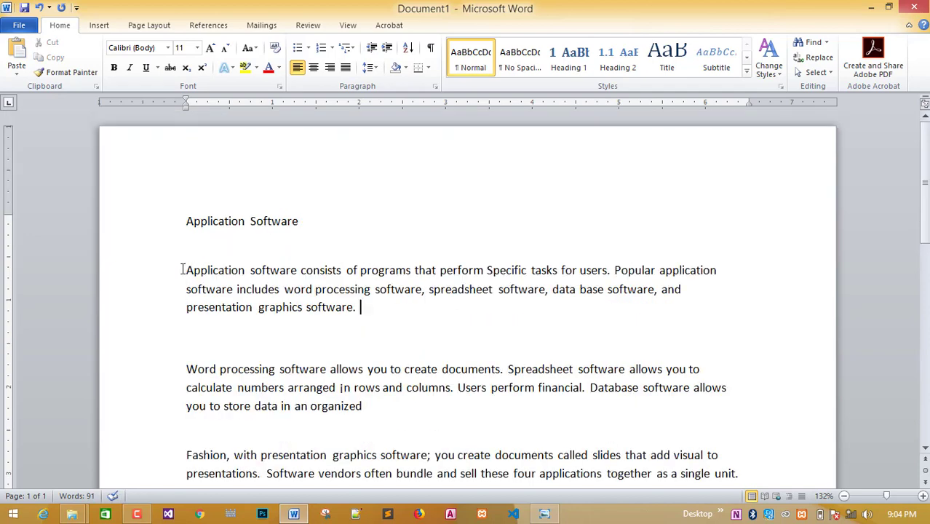
left_click_drag(182, 269, 176, 272)
left_click(375, 316)
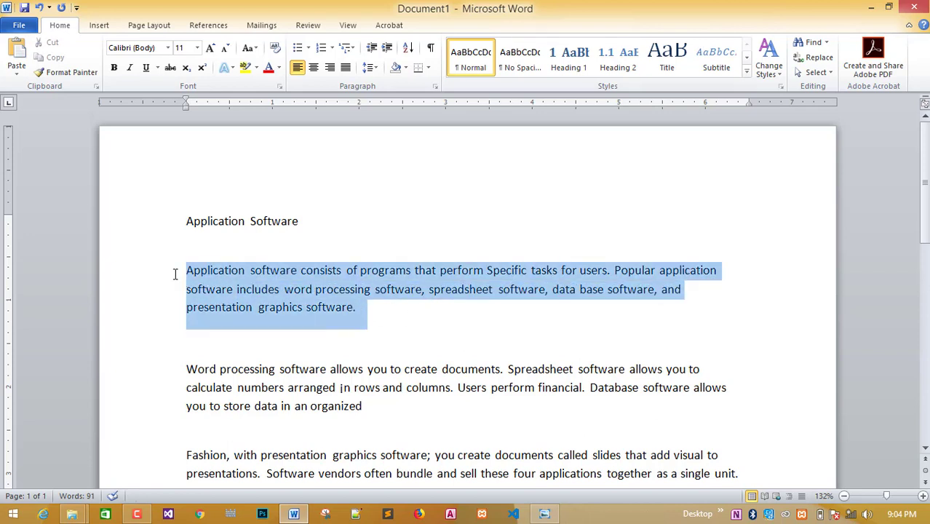
left_click_drag(370, 413, 154, 373)
left_click(375, 405)
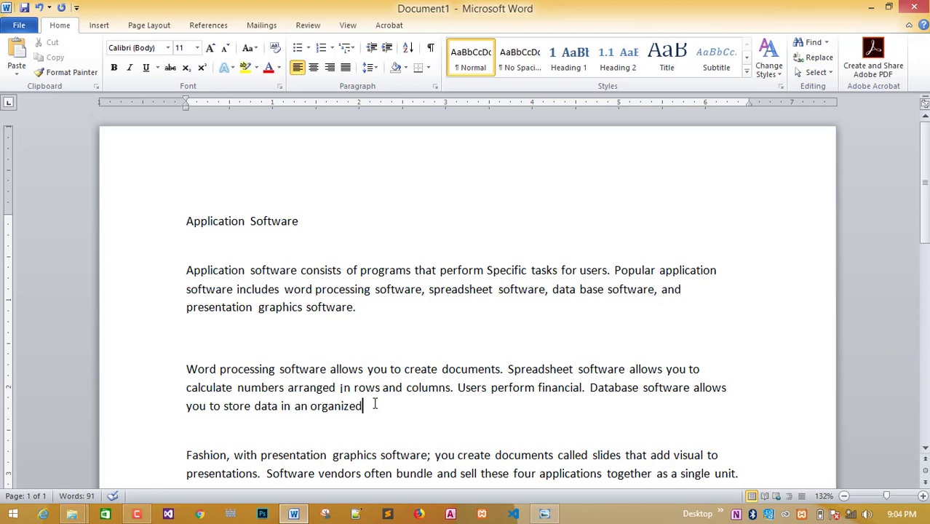
left_click(341, 335)
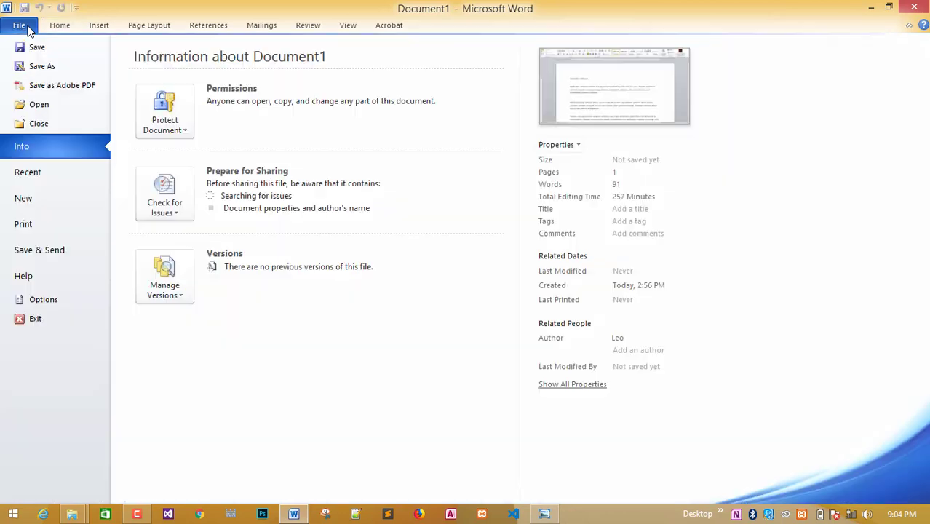
left_click(20, 27)
Create a new blank document and set its paper size to A4.
left_click(23, 204)
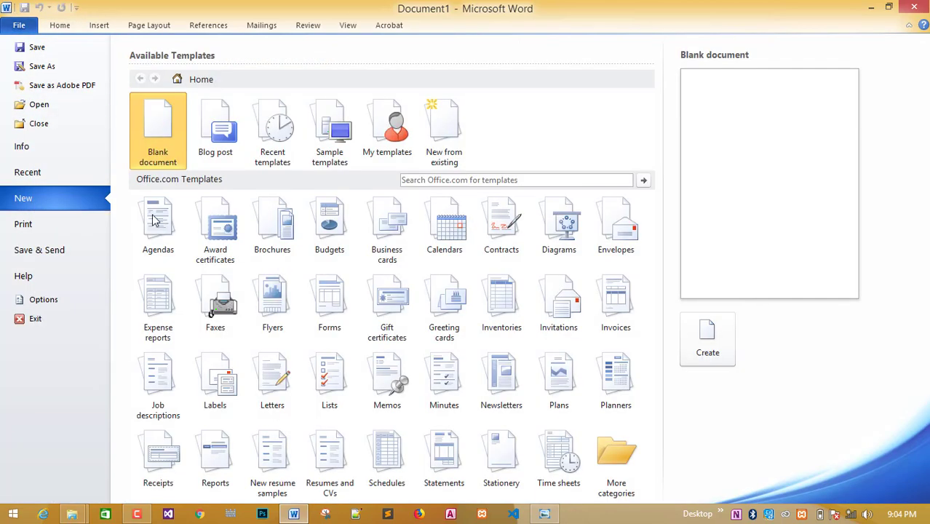
key("ctrl+n")
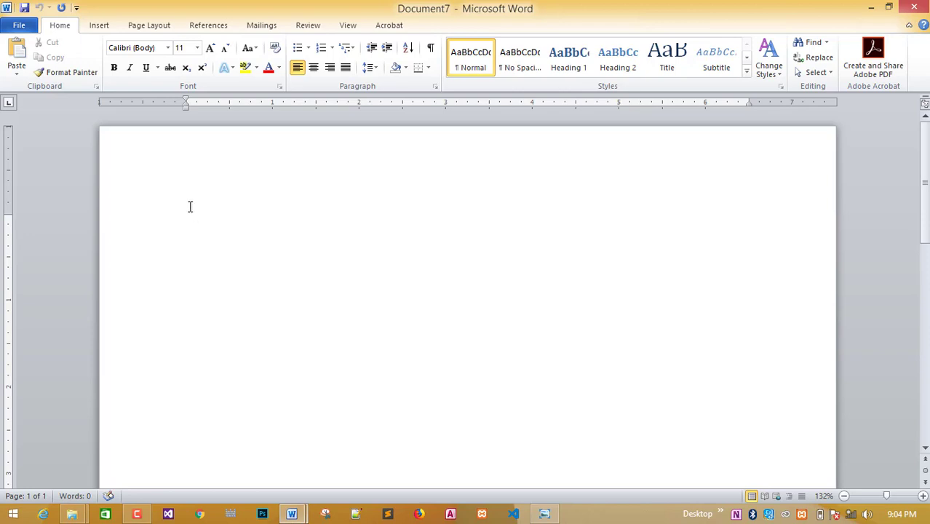
left_click(166, 26)
left_click(175, 62)
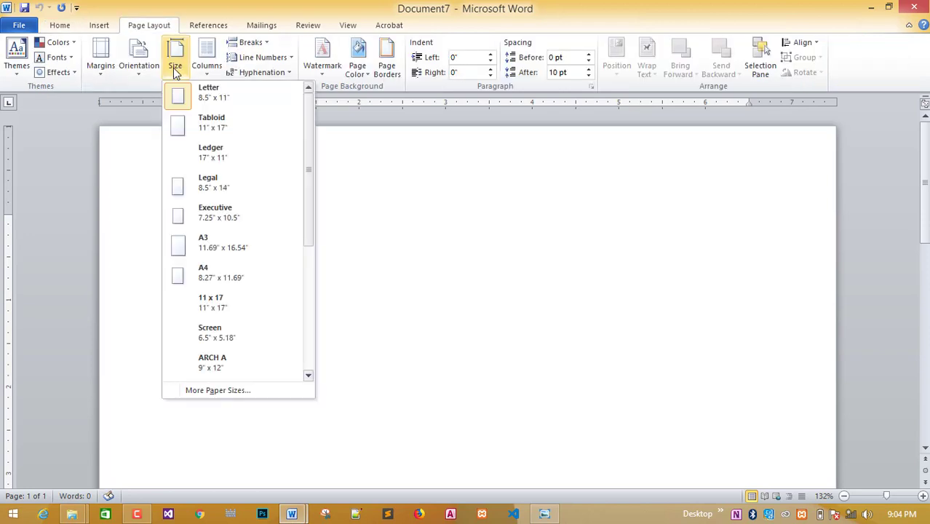
left_click(201, 275)
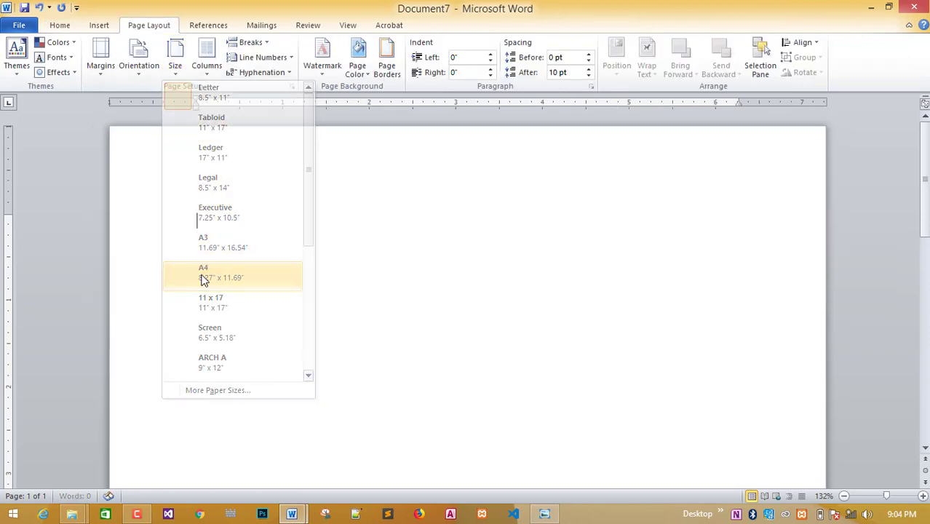
Set custom margins of 1" top, bottom and left and 0.5" right, checking the instructions image.
left_click(101, 64)
left_click(149, 379)
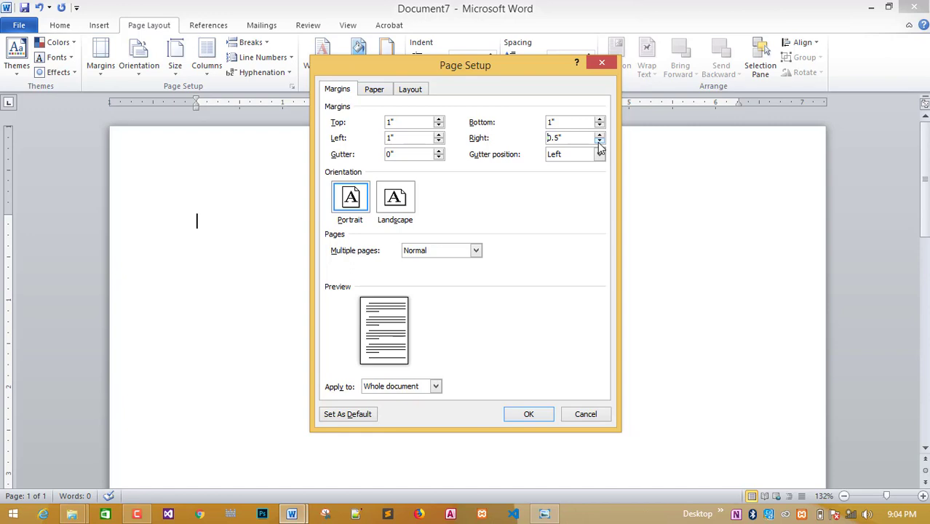
left_click(542, 513)
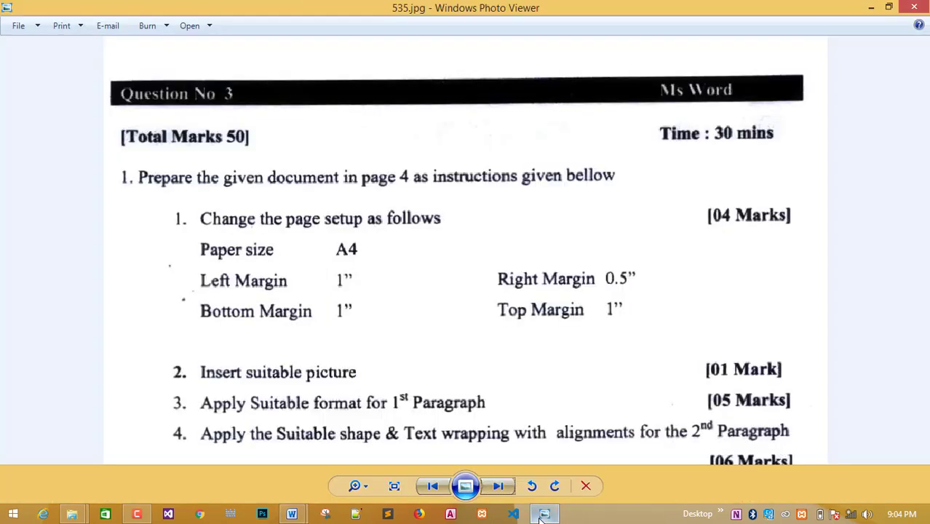
left_click(620, 520)
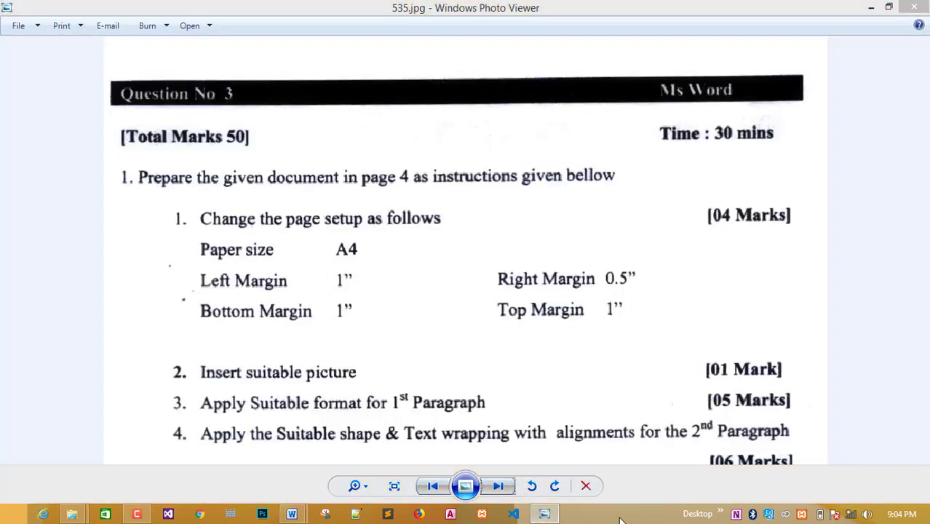
left_click(544, 513)
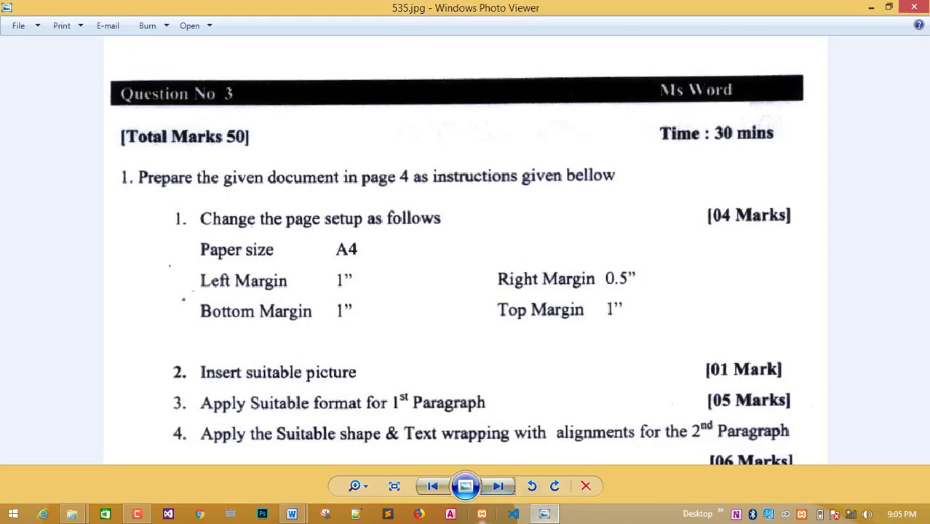
mouse_move(327, 502)
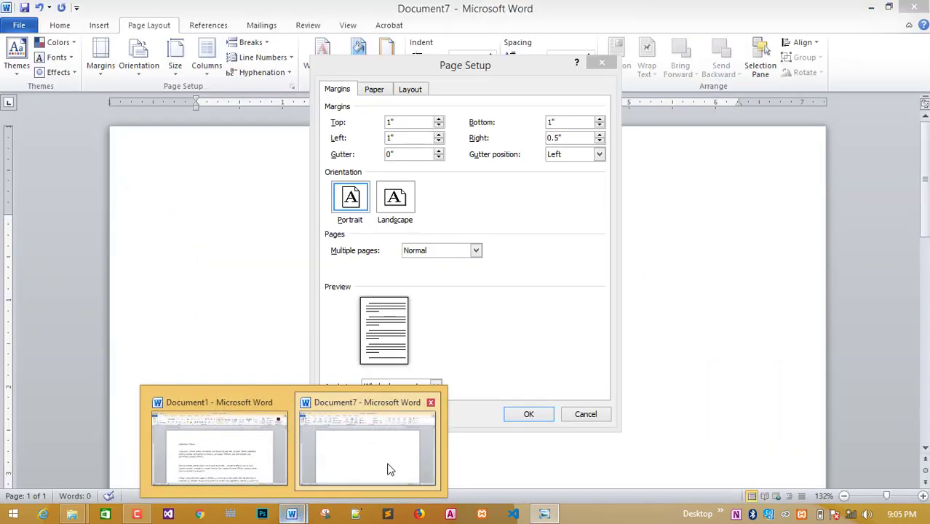
left_click(388, 470)
left_click(528, 414)
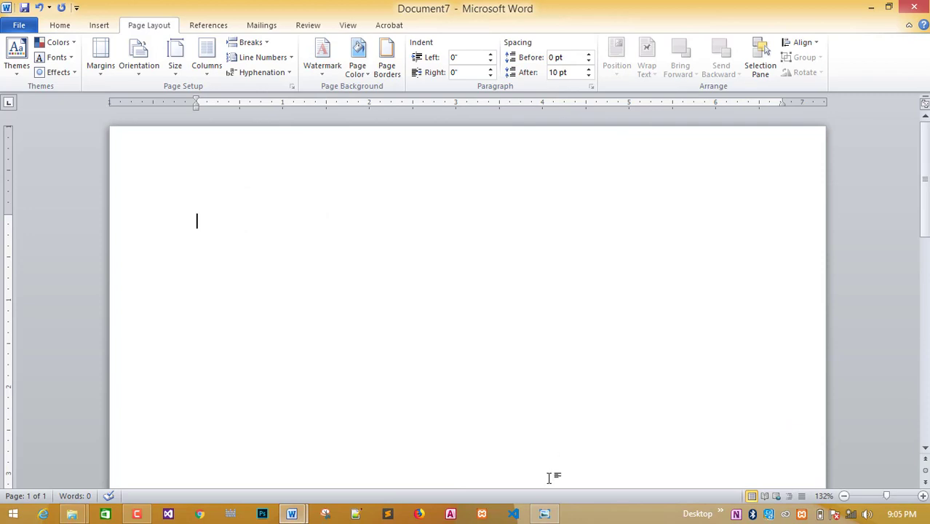
left_click(545, 510)
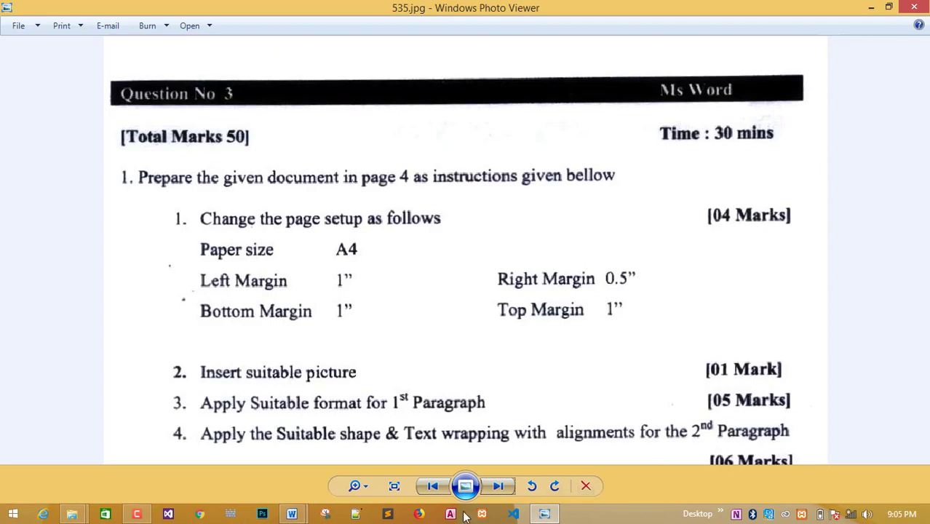
Step back to the 2.2.jpg reference page in Photo Viewer and zoom in.
left_click(551, 516)
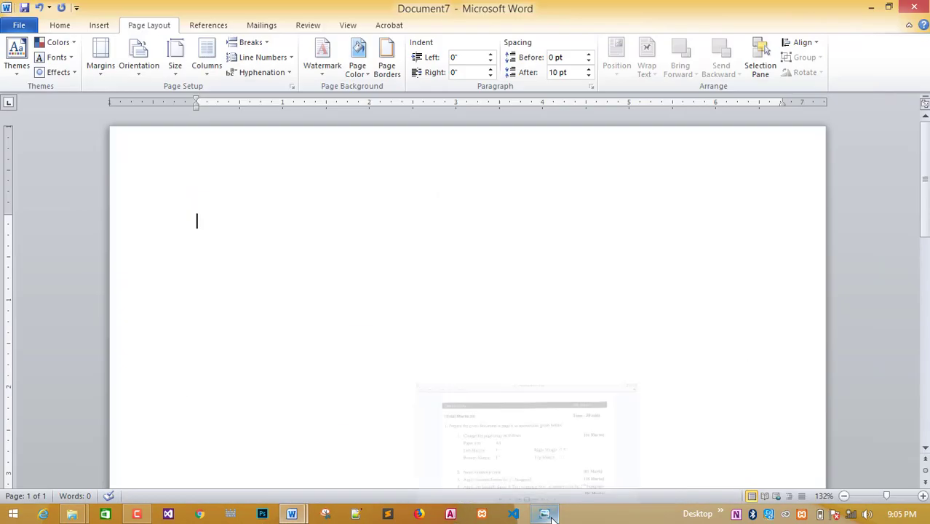
left_click(546, 515)
left_click(433, 486)
left_click(435, 488)
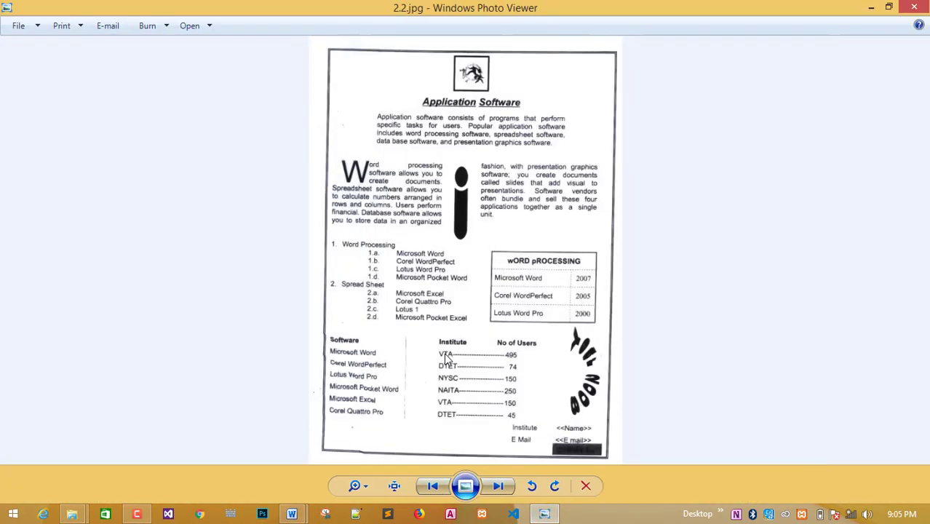
scroll(444, 354, "up", 3)
scroll(491, 225, "down", 1)
scroll(491, 226, "up", 3)
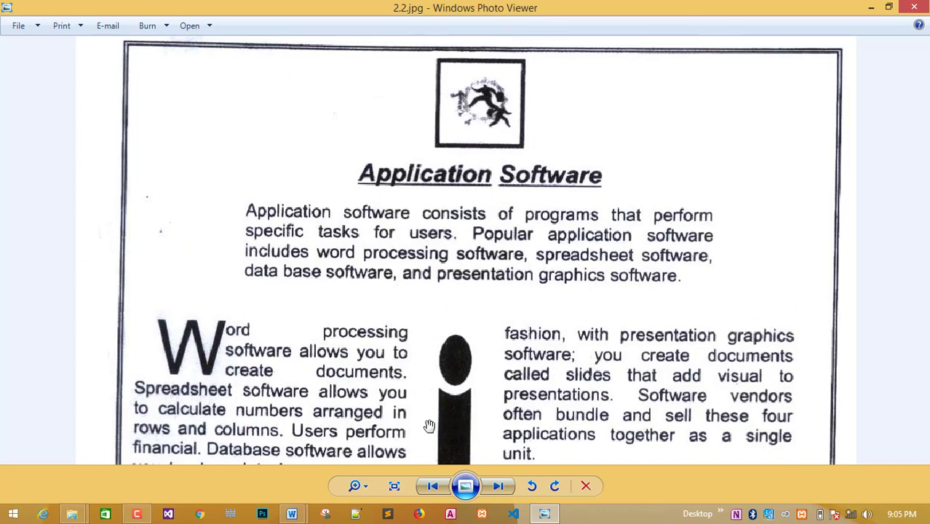
Return to the blank Document7 and show the Insert tab.
left_click(291, 514)
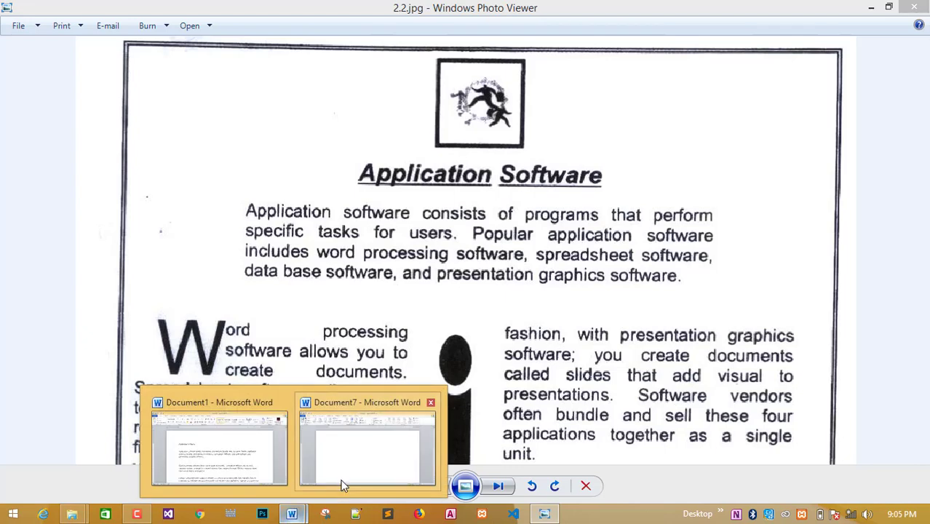
left_click(343, 480)
left_click(96, 26)
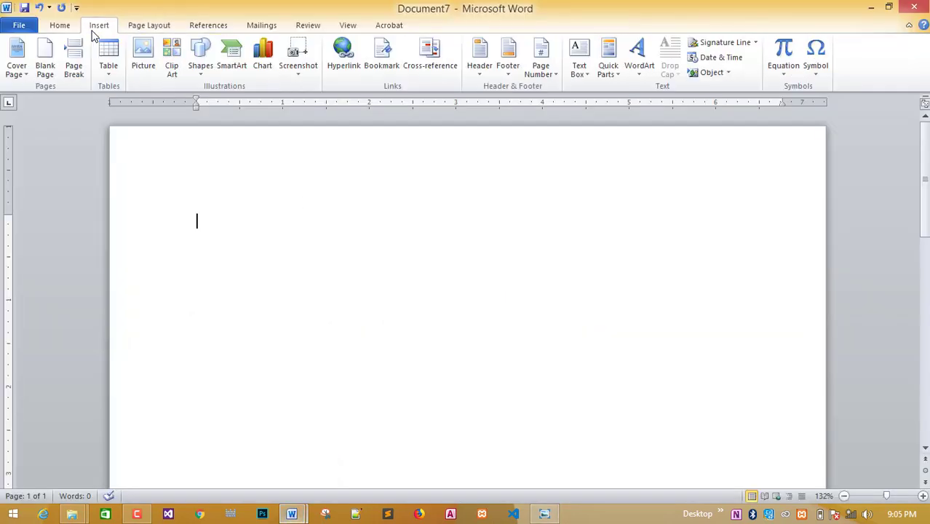
Search Clip Art with results limited to Illustrations instead of all media types.
left_click(172, 58)
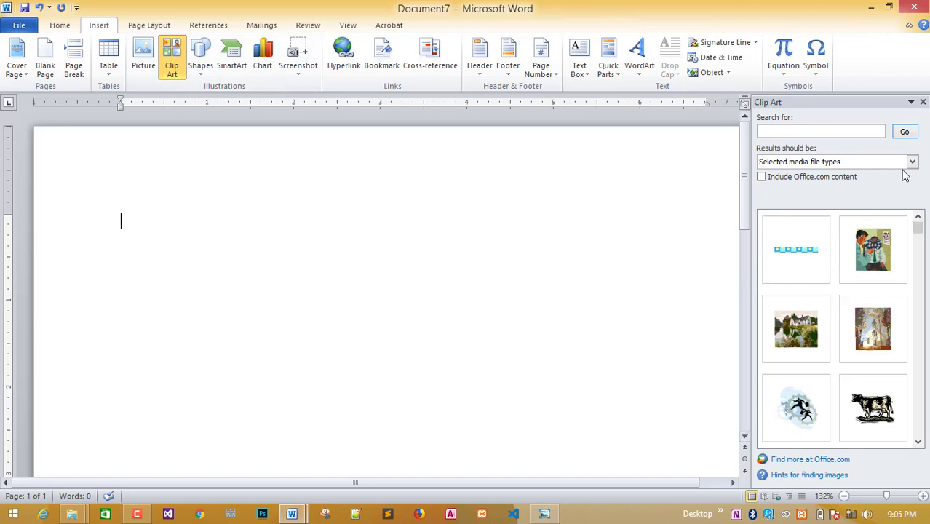
left_click(911, 162)
left_click(777, 176)
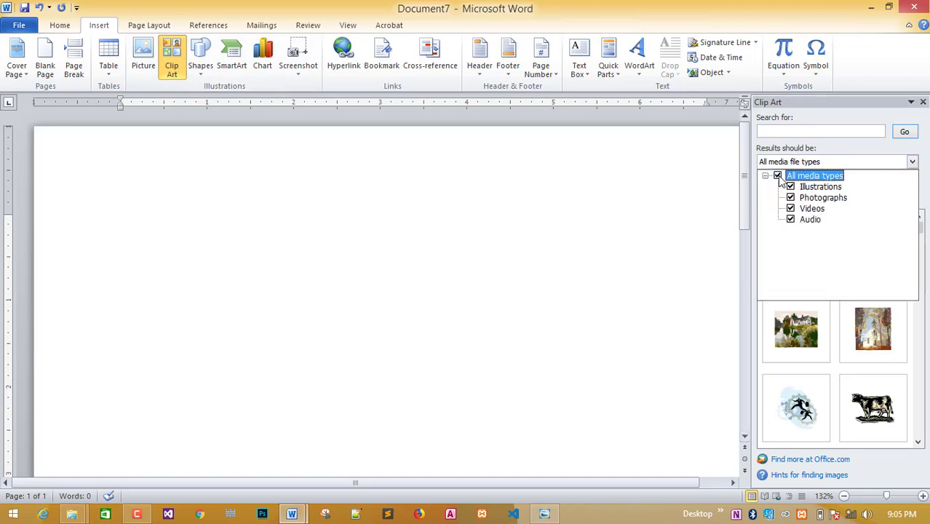
left_click(906, 148)
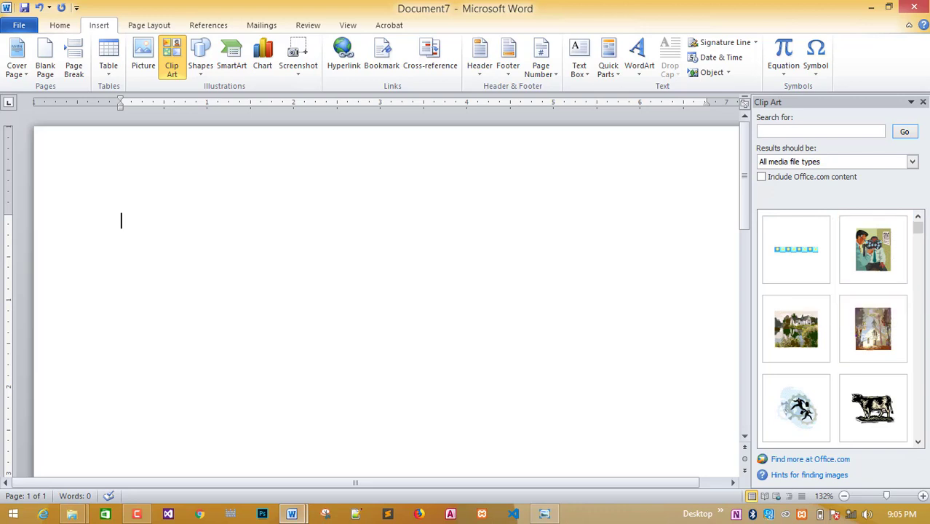
left_click(912, 162)
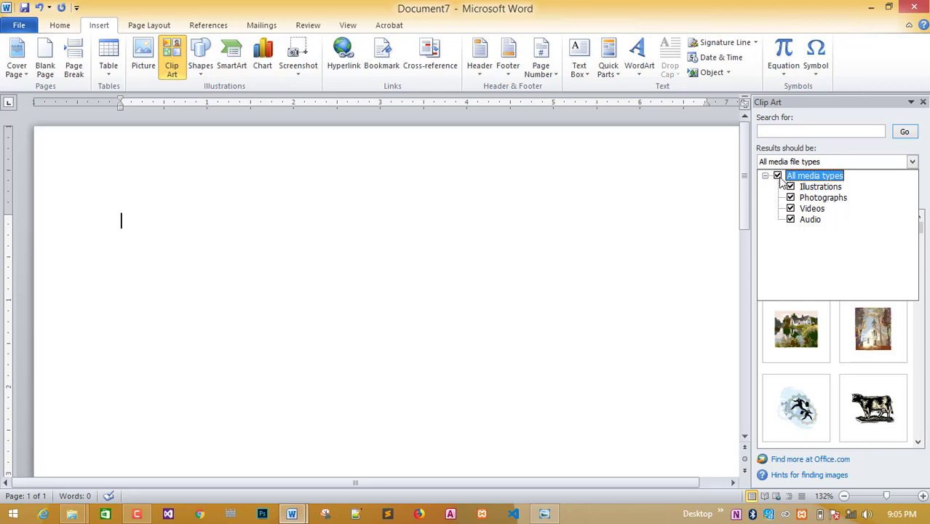
left_click(777, 176)
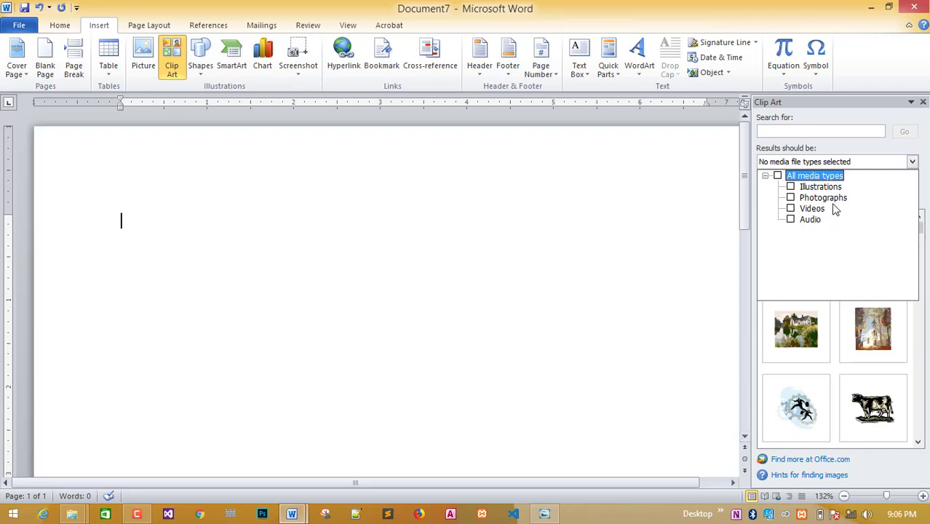
left_click(790, 187)
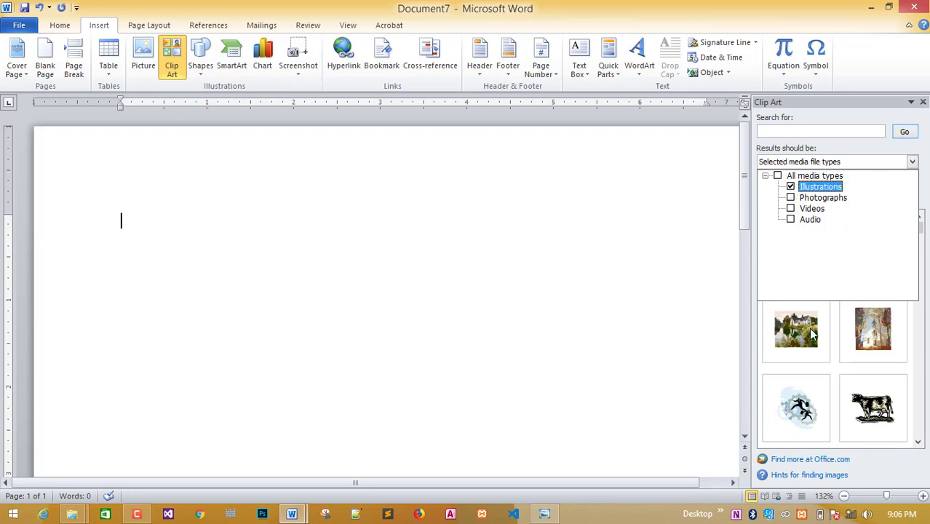
left_click(905, 132)
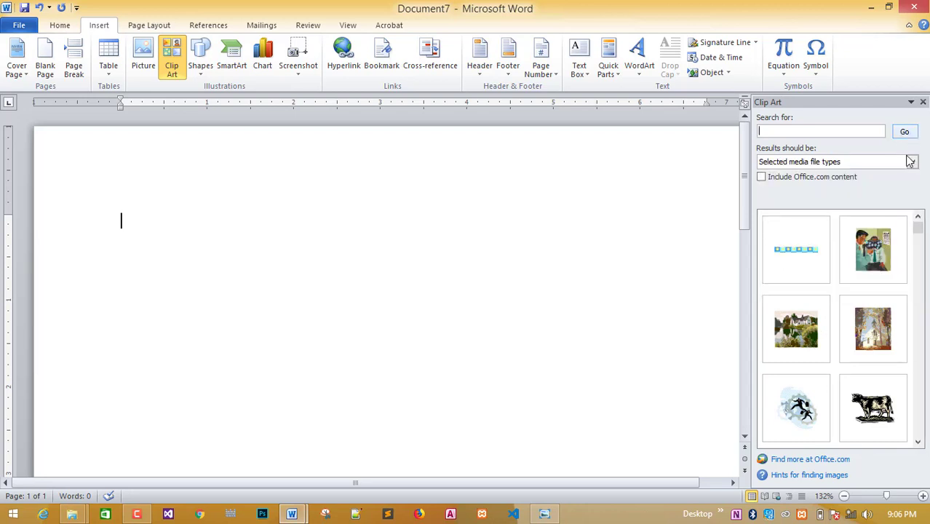
Insert the businessmen-and-gears clip art and position it Top Center.
left_click(806, 404)
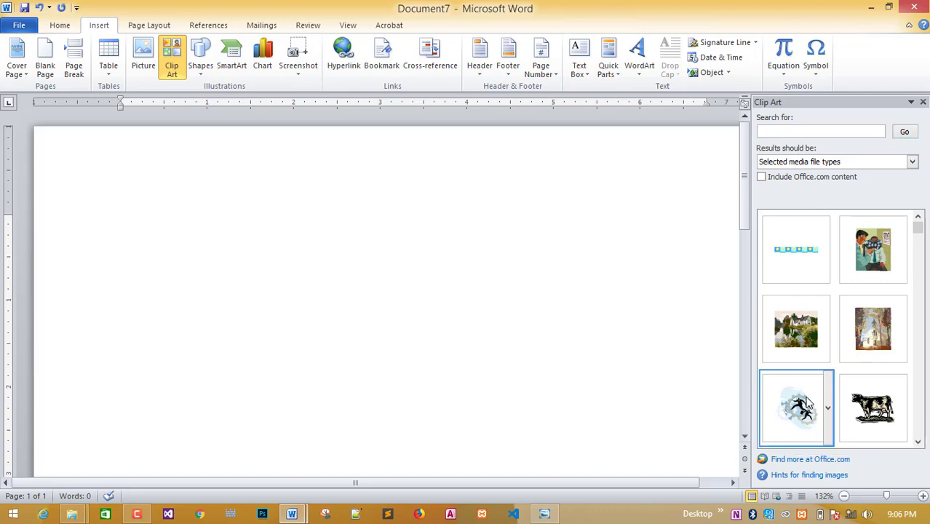
left_click(922, 103)
left_click_drag(332, 309, 453, 269)
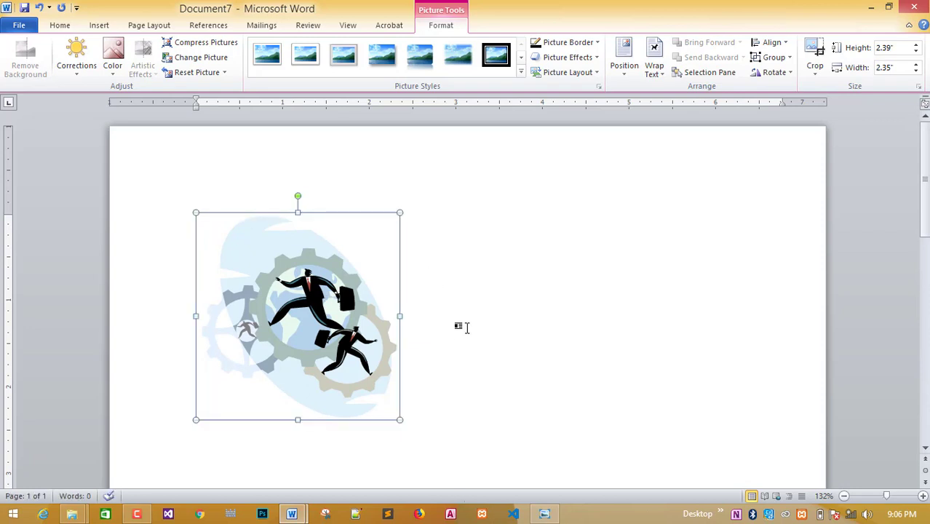
left_click(624, 59)
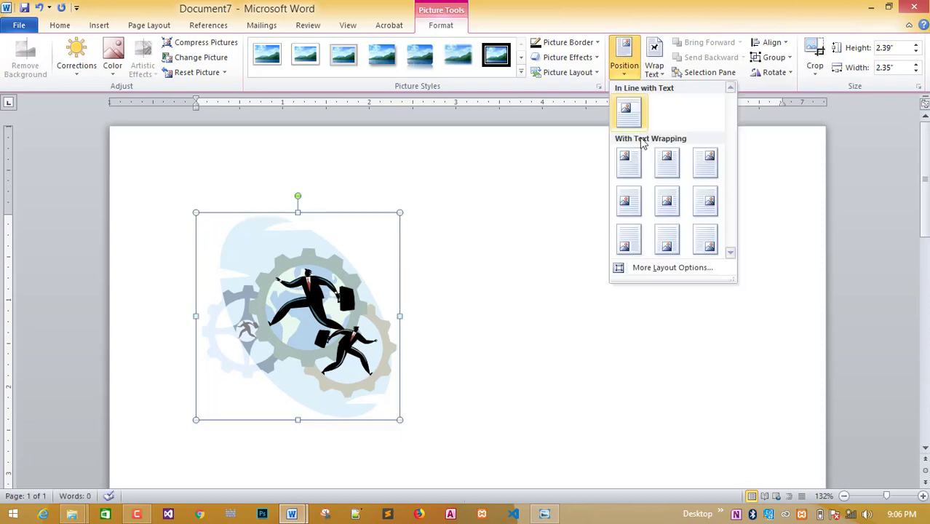
left_click(664, 174)
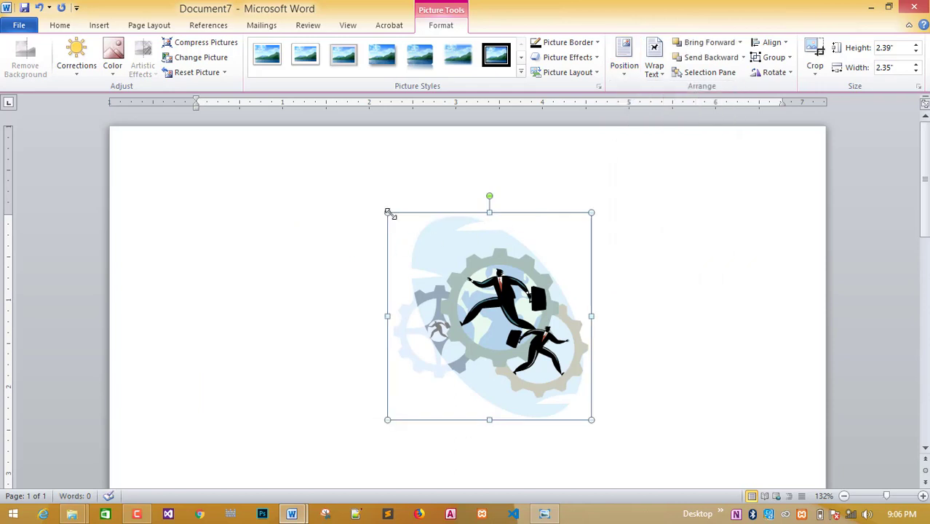
Shrink the picture to about 0.94 by 0.92 inches at the page top, then view the reference.
left_click_drag(388, 212, 511, 339)
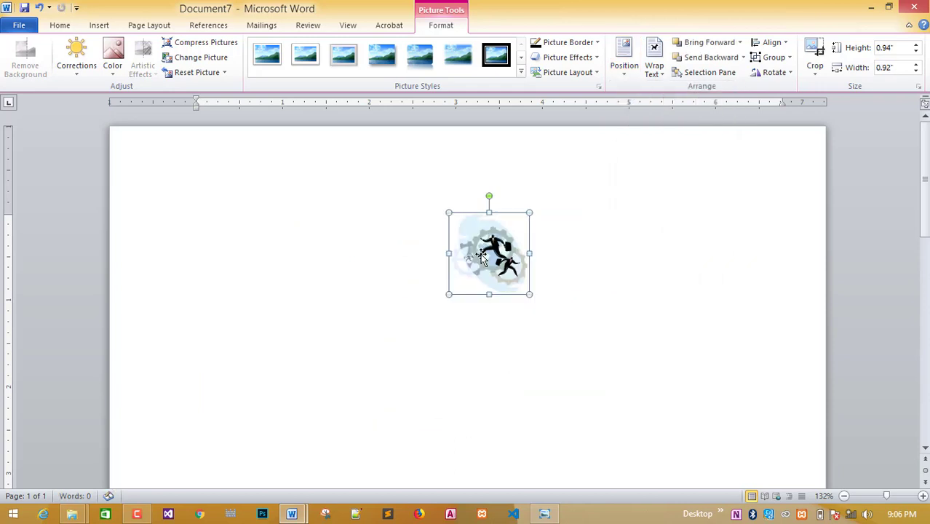
left_click_drag(480, 256, 493, 181)
left_click(531, 185)
left_click(544, 514)
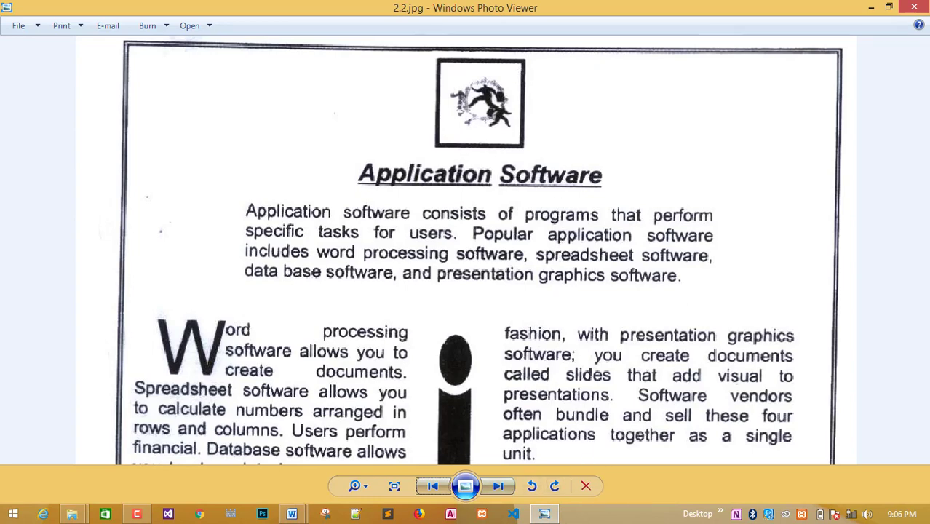
Give the gears clip art in Document7 a 2¼ pt black picture border.
mouse_move(291, 515)
left_click(382, 437)
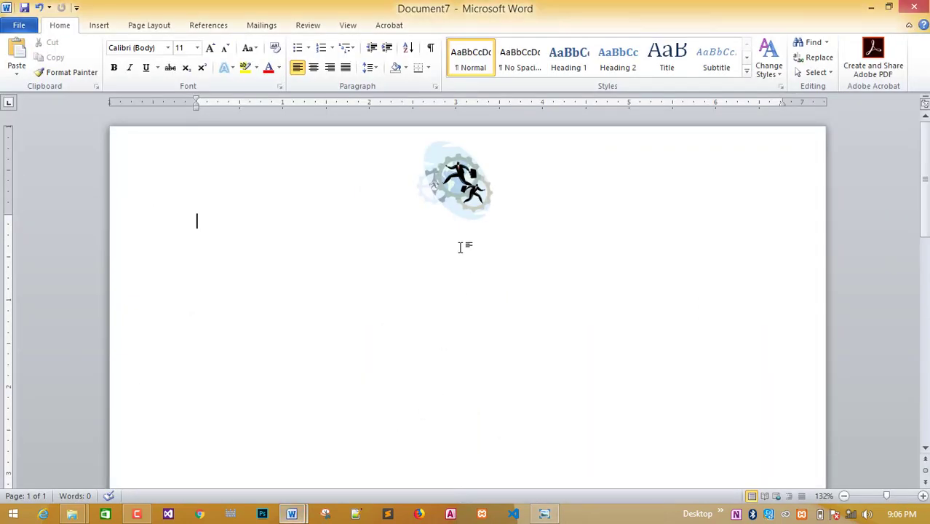
left_click(466, 185)
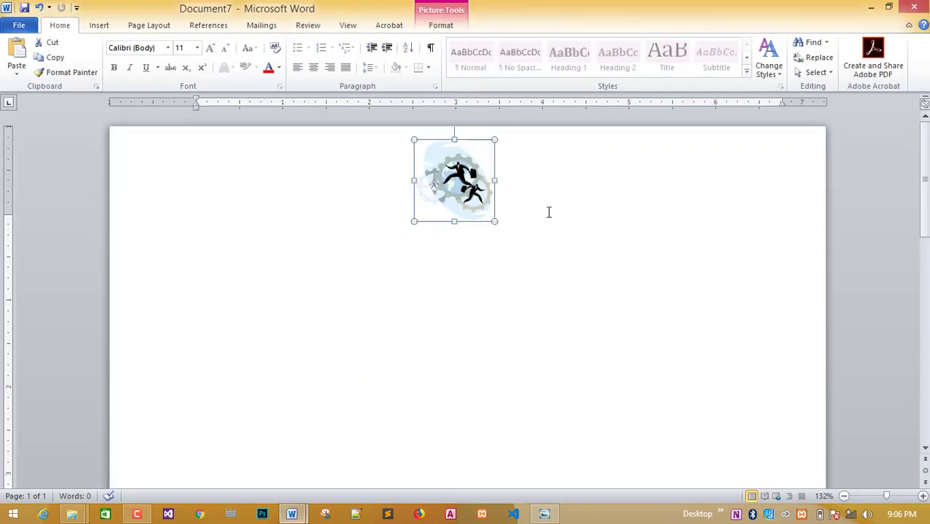
left_click(456, 26)
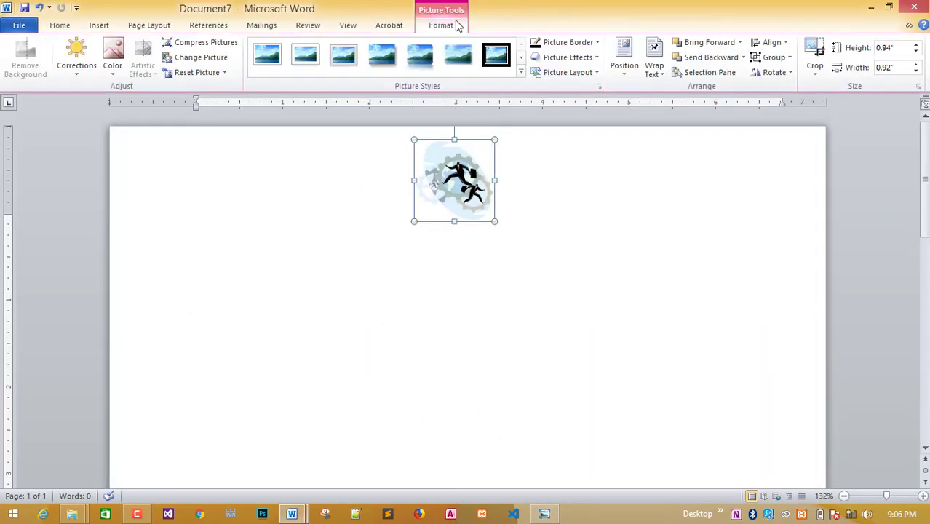
left_click(598, 42)
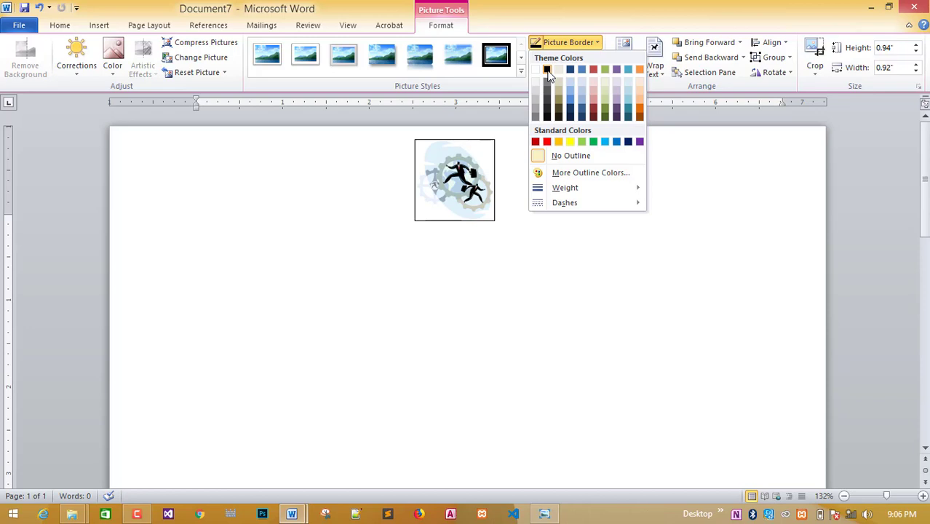
mouse_move(557, 187)
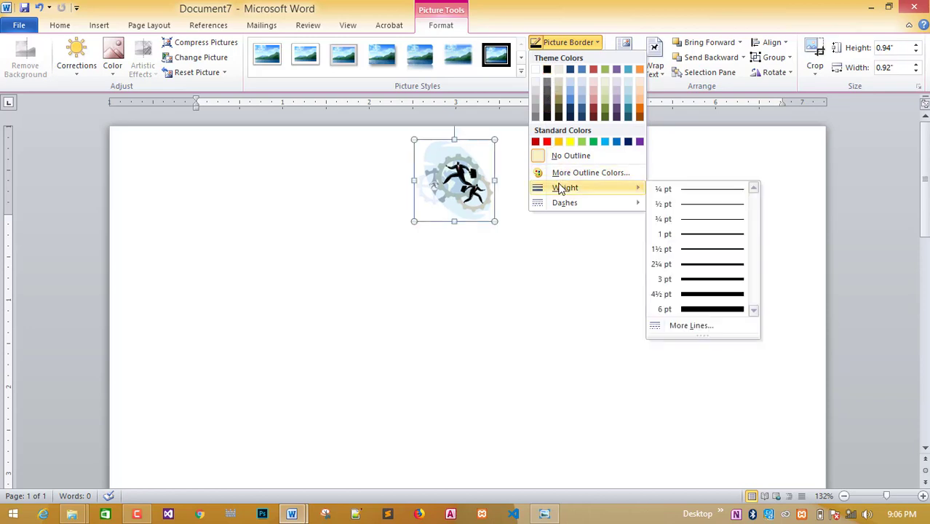
left_click(712, 264)
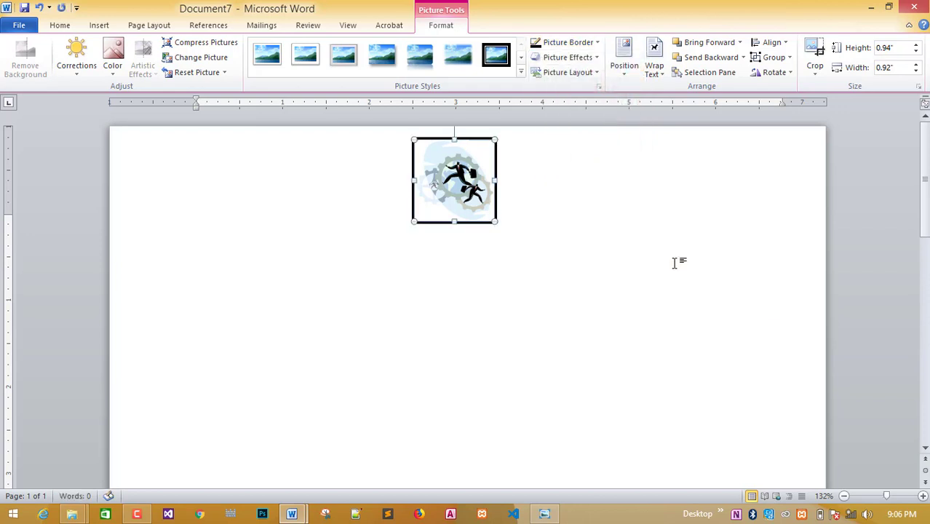
left_click(670, 263)
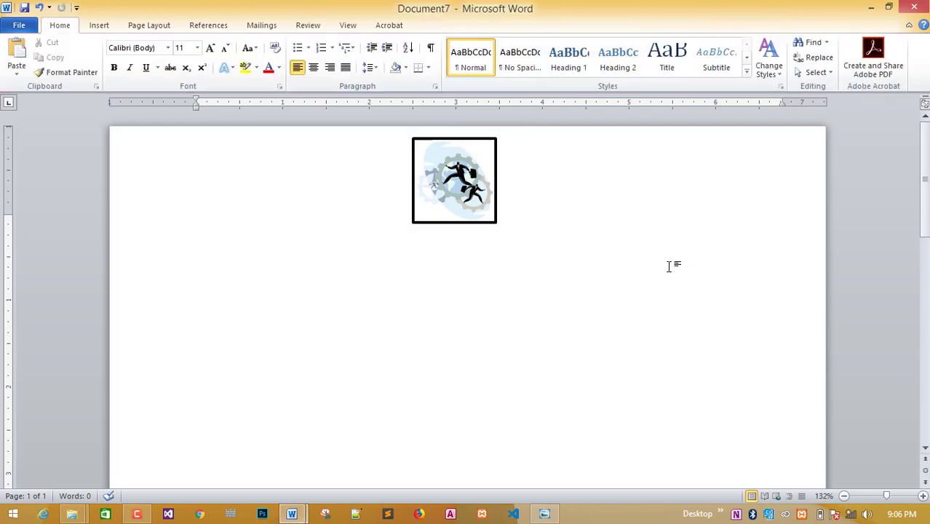
left_click(557, 514)
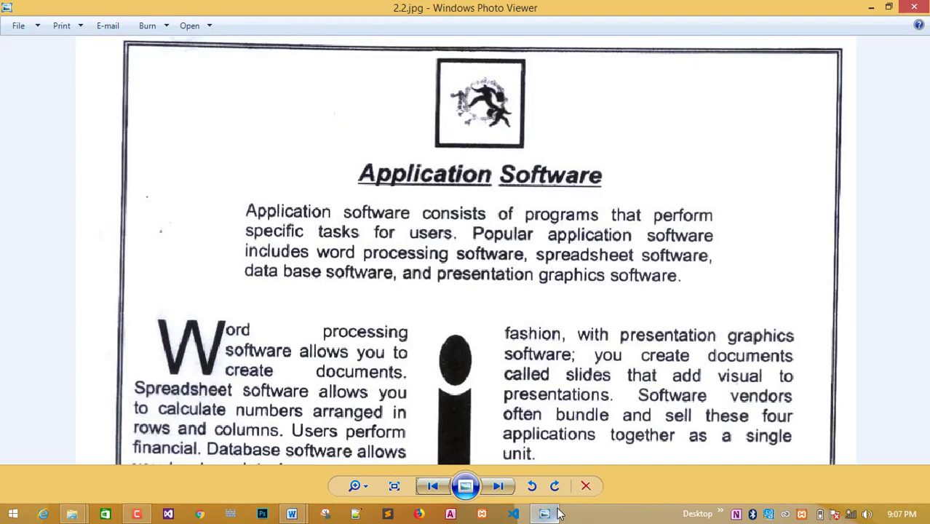
Copy the title 'Application Software' from Document1.
left_click(557, 514)
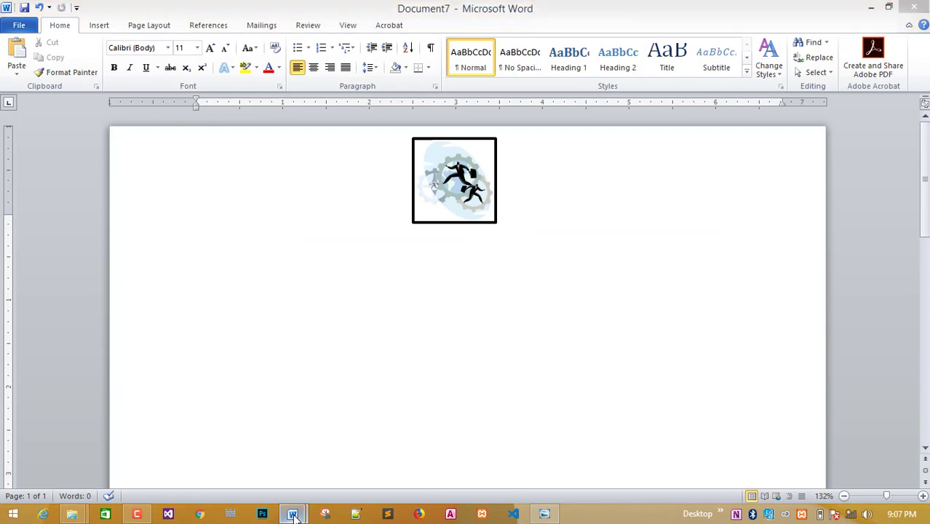
mouse_move(291, 514)
left_click(241, 426)
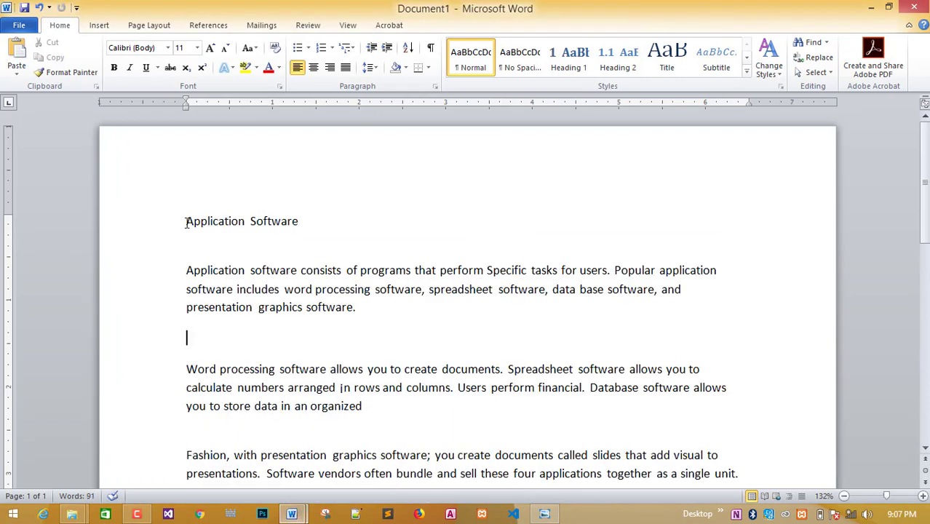
left_click_drag(187, 221, 282, 221)
right_click(282, 222)
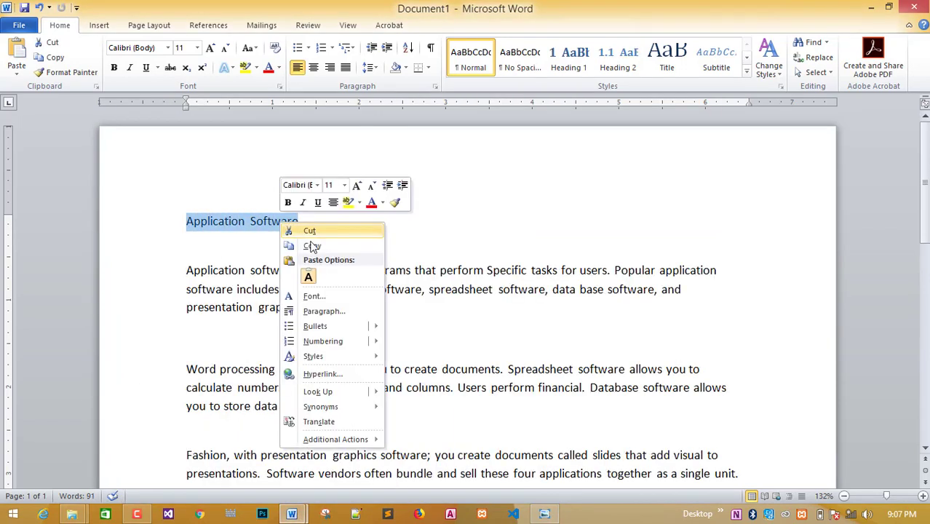
left_click(312, 246)
Paste the title below the picture in Document7 with Keep Source Formatting, then select it.
left_click_drag(331, 521, 294, 518)
mouse_move(292, 515)
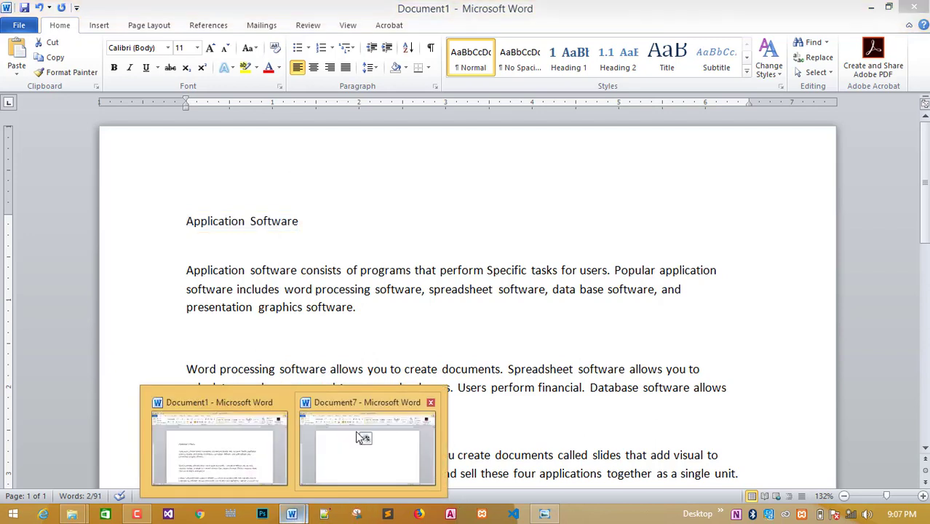
left_click(361, 435)
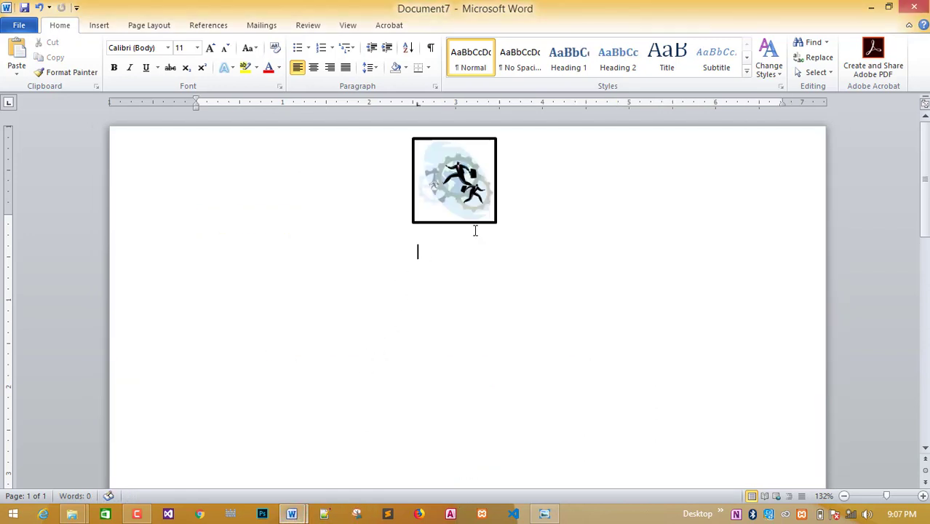
right_click(446, 243)
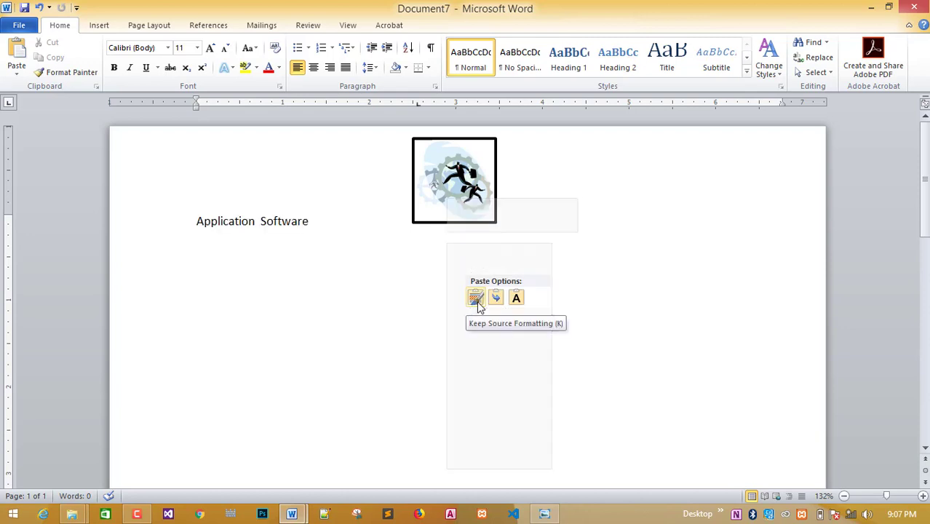
left_click(435, 245)
left_click(424, 251)
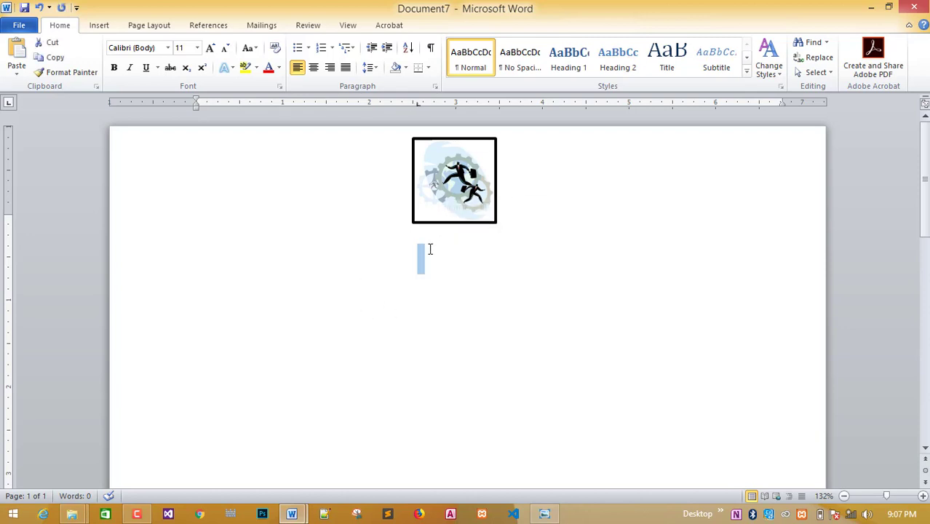
right_click(424, 251)
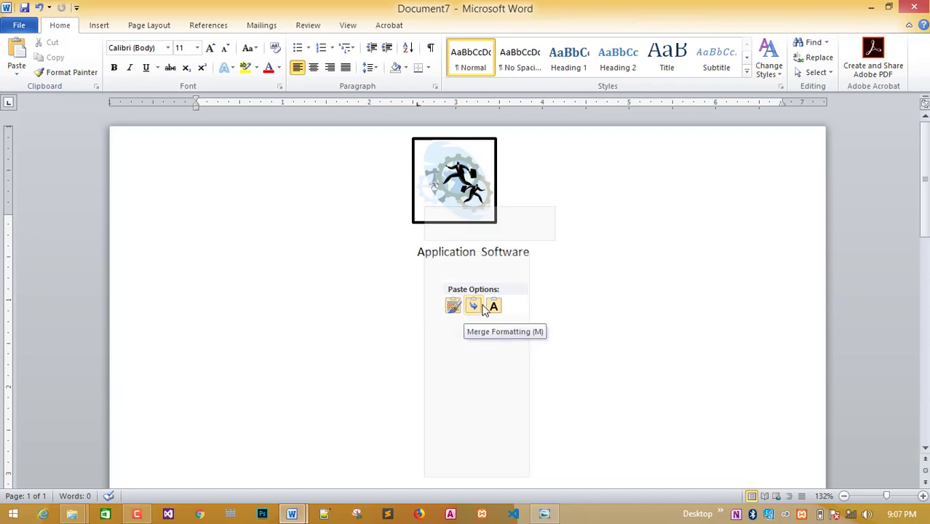
left_click(453, 306)
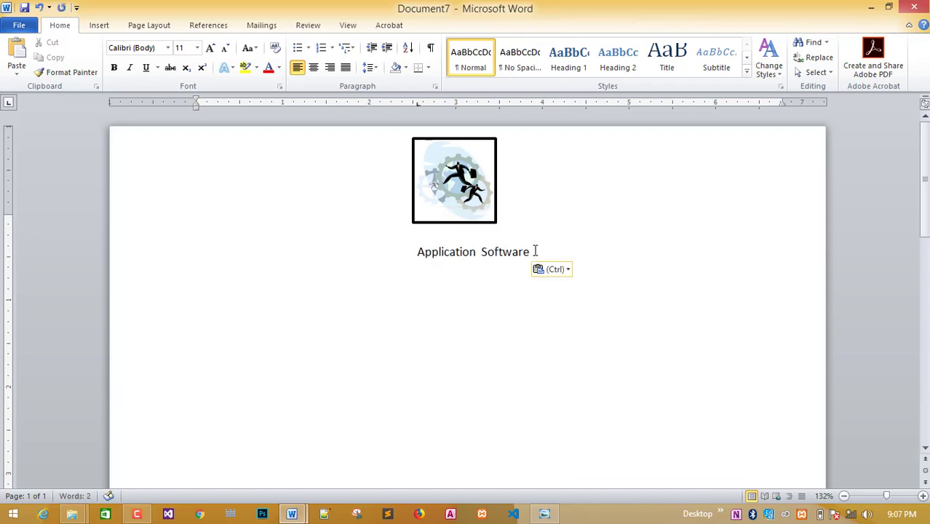
left_click_drag(534, 251, 415, 251)
Format the title as bold Arial Black 14 pt, centred.
left_click(113, 67)
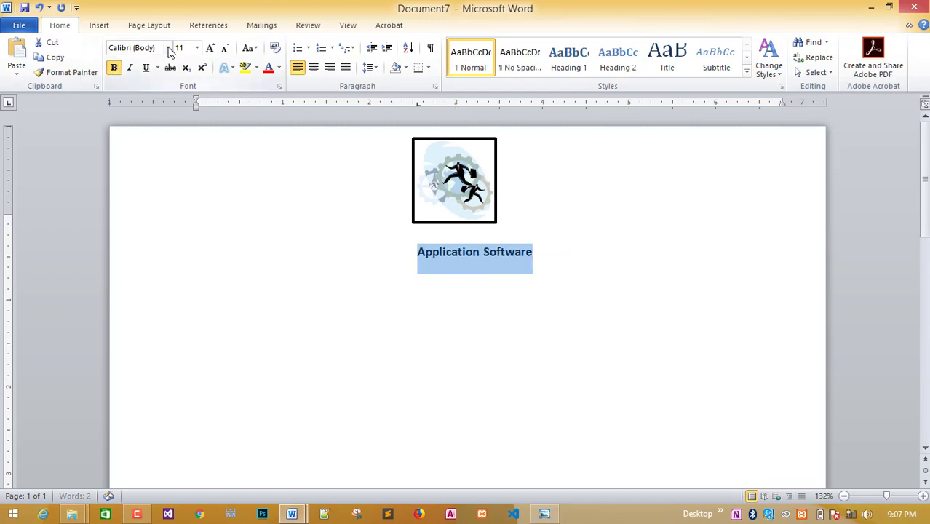
left_click(168, 48)
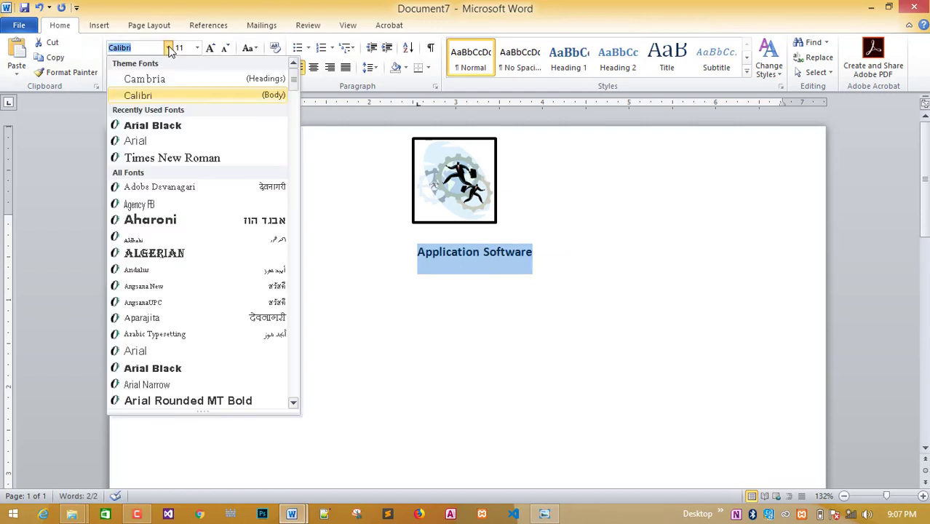
left_click(186, 126)
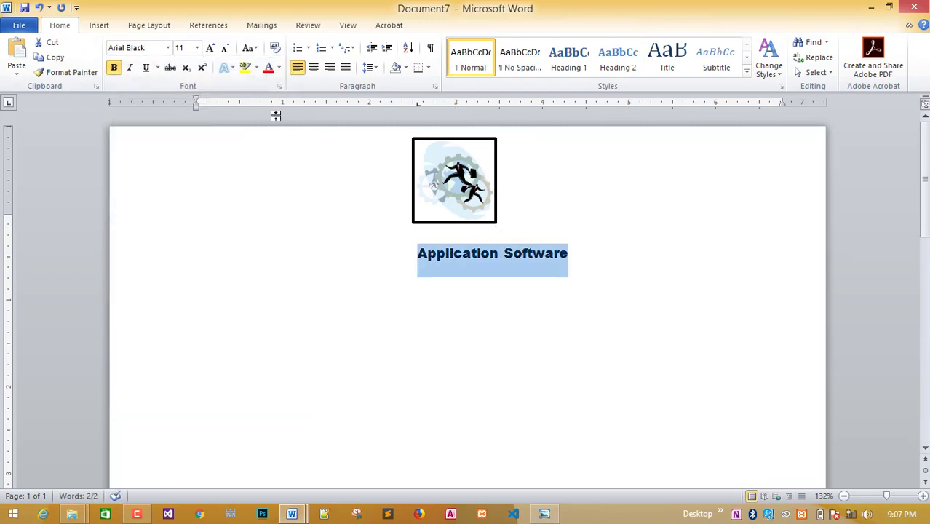
left_click(210, 47)
left_click(210, 48)
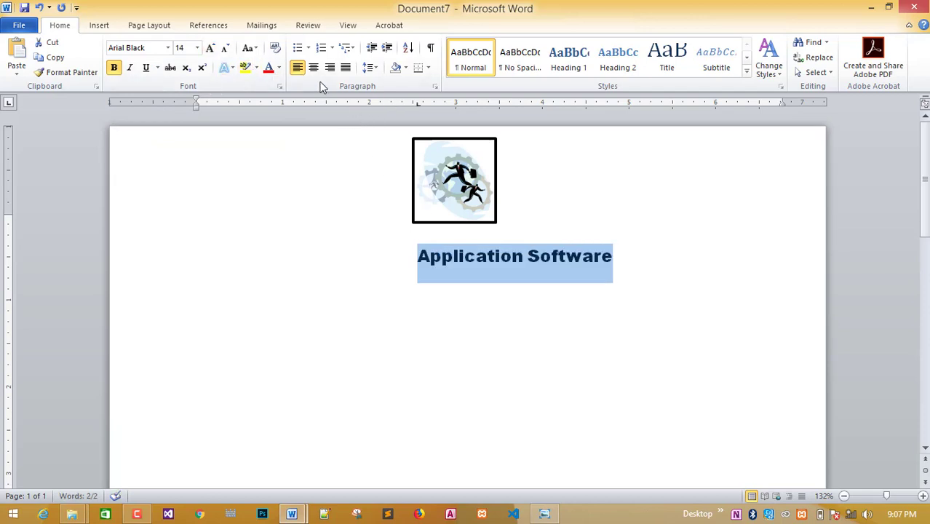
left_click(313, 69)
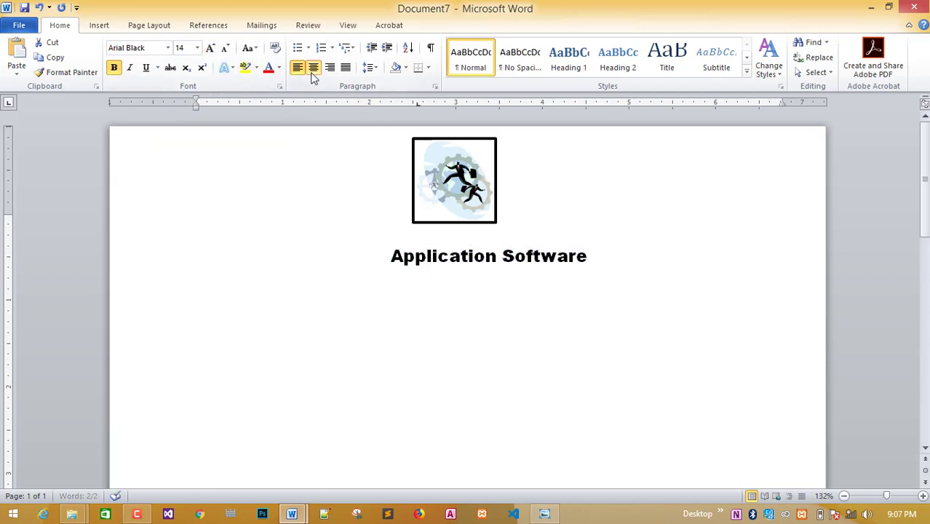
Shift the picture right so it sits centred above the title, with the cursor after the title.
left_click(467, 189)
left_click_drag(467, 188, 490, 178)
left_click(488, 241)
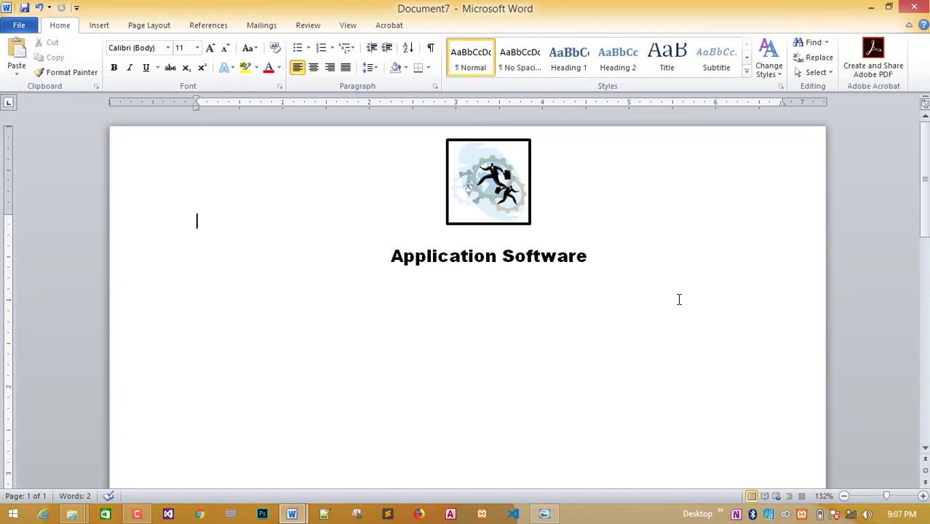
left_click(625, 261)
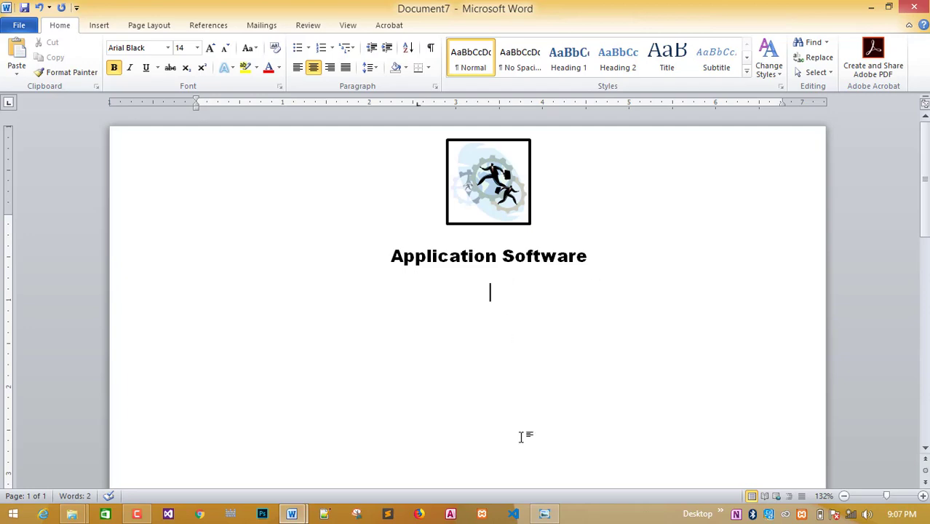
left_click(291, 515)
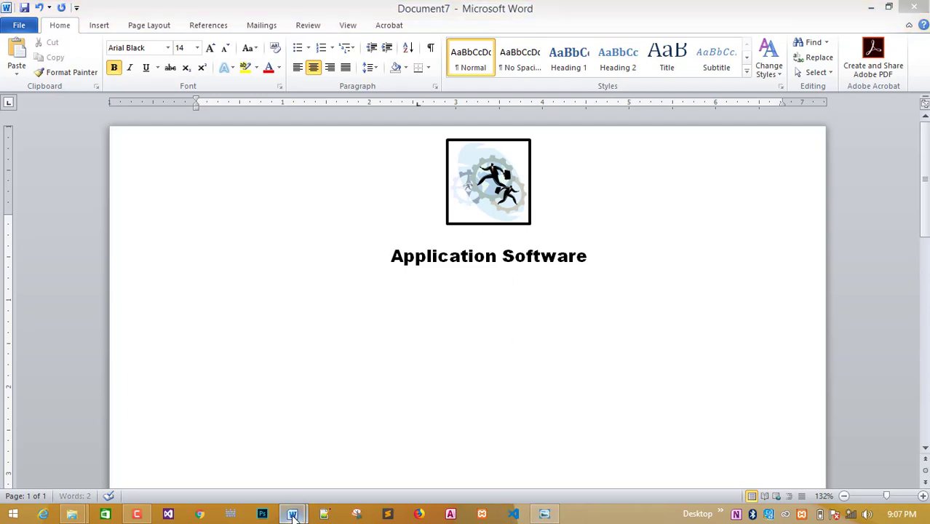
Copy the first body paragraph from Document1.
left_click(545, 513)
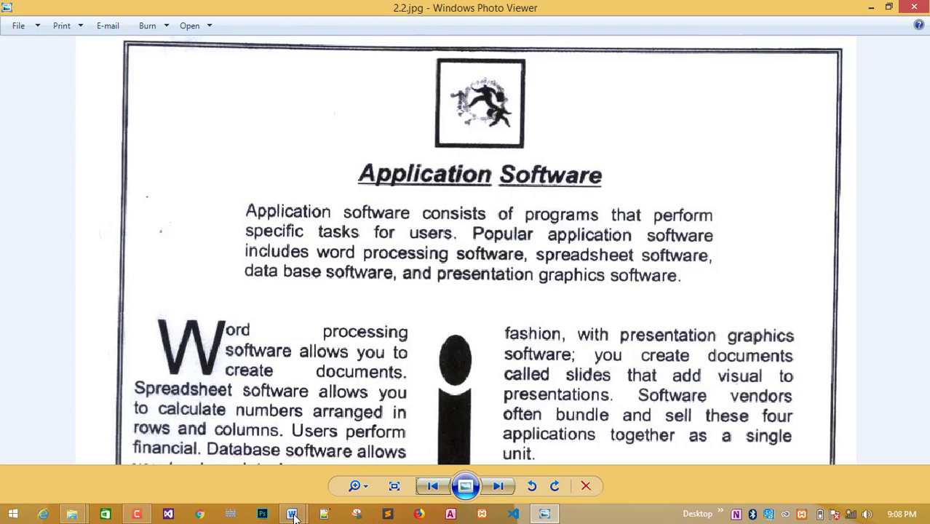
mouse_move(291, 514)
left_click(237, 456)
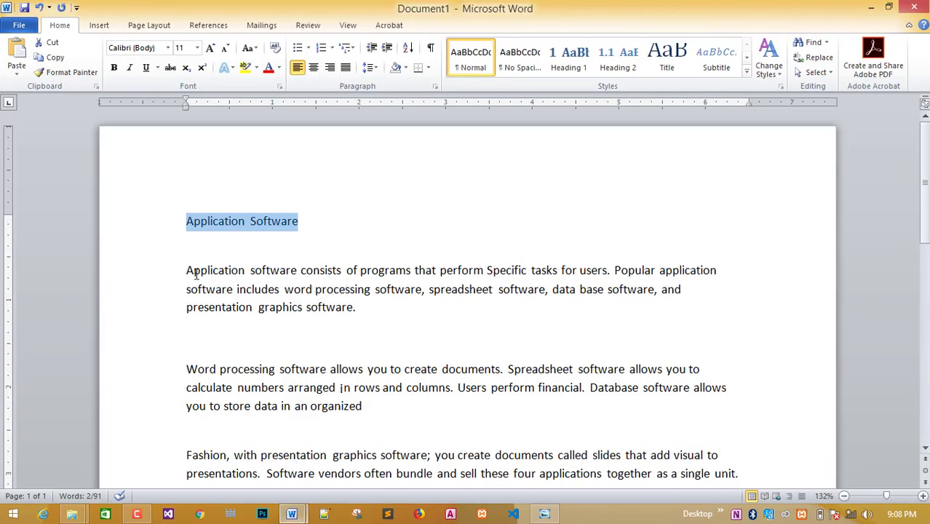
left_click_drag(186, 270, 358, 308)
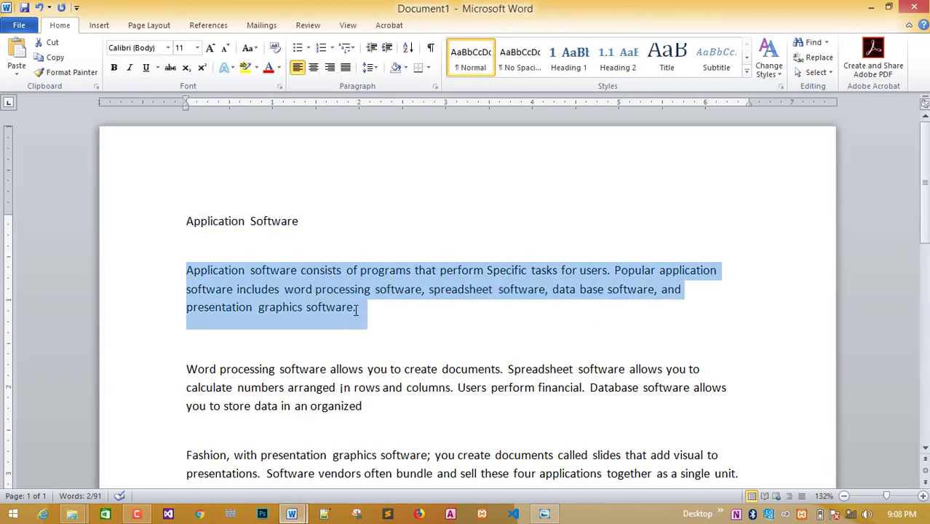
right_click(321, 280)
left_click(345, 74)
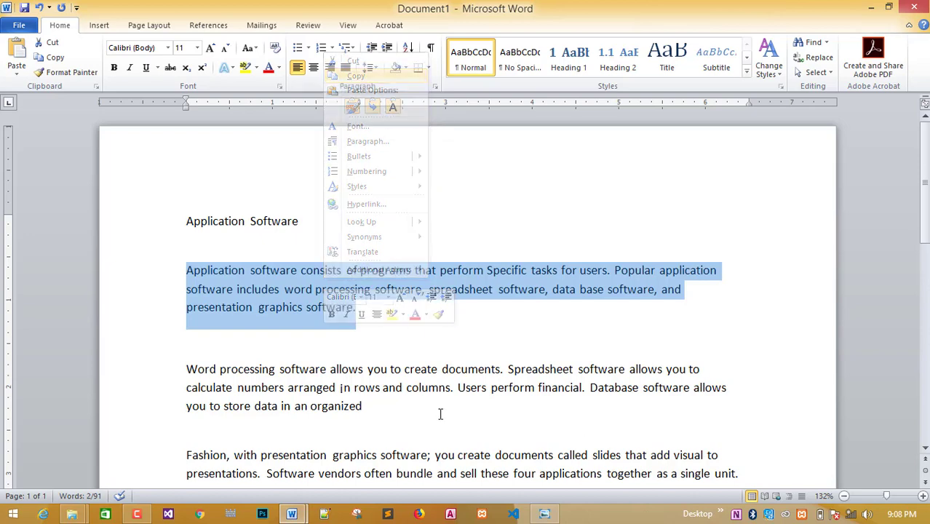
Paste the paragraph below the Document7 title with Keep Source Formatting, then select it.
left_click(294, 511)
left_click(332, 470)
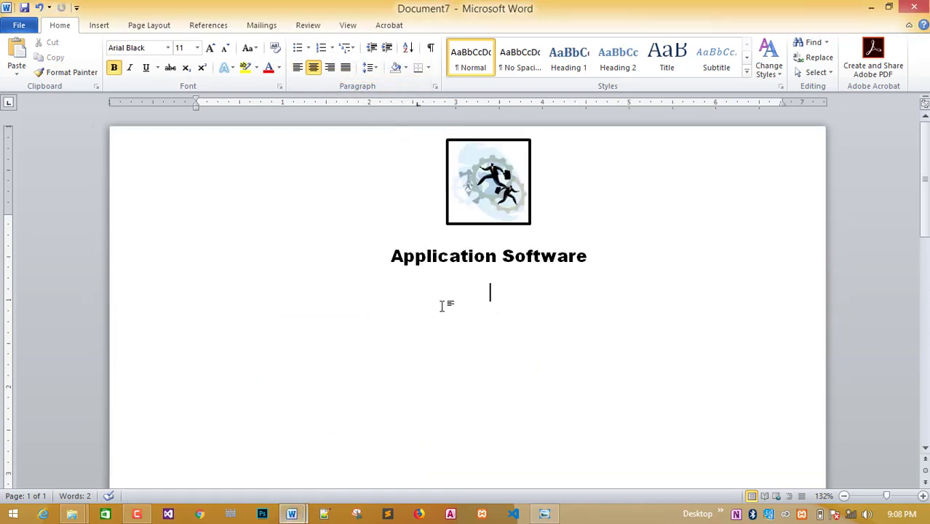
right_click(479, 297)
left_click(505, 125)
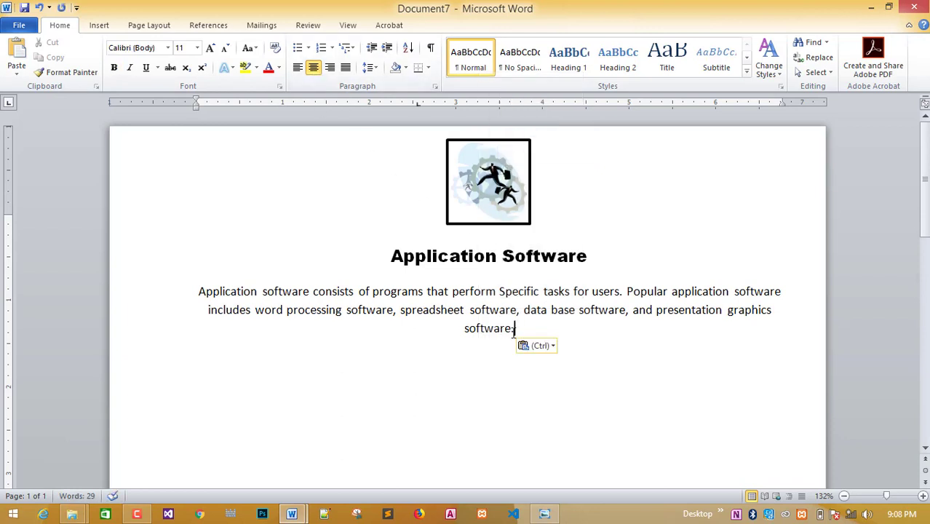
left_click_drag(518, 331, 197, 292)
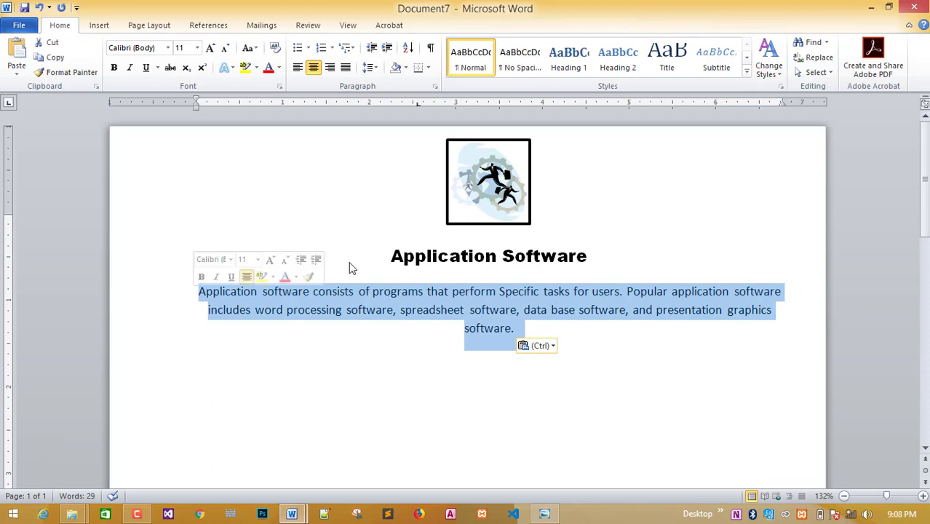
Close the 2.2.jpg reference image in Photo Viewer.
left_click(545, 515)
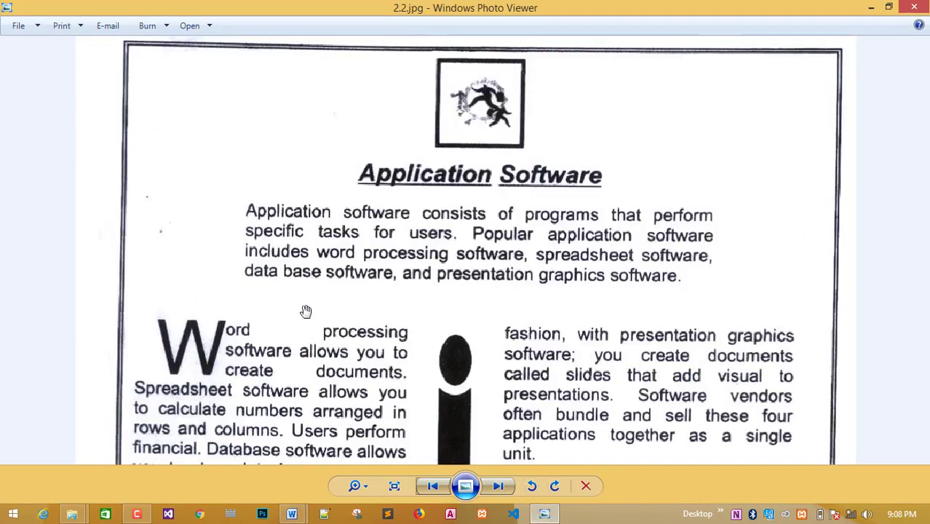
right_click(543, 516)
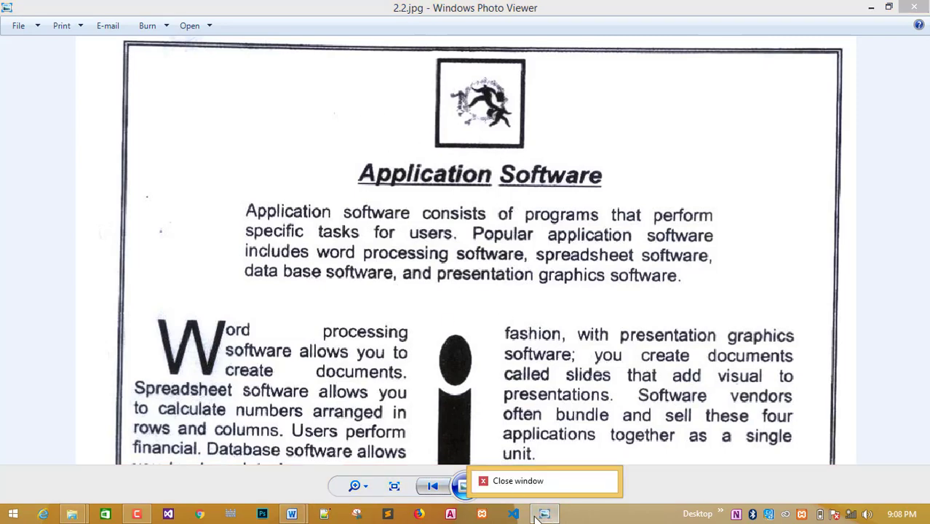
left_click(518, 483)
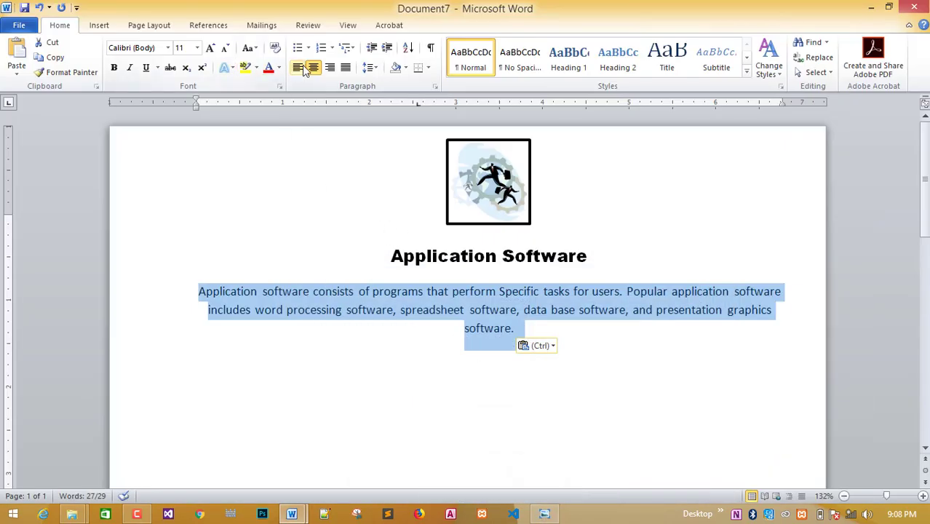
Left-align the intro paragraph and reopen 2.2.jpg for reference.
left_click(297, 67)
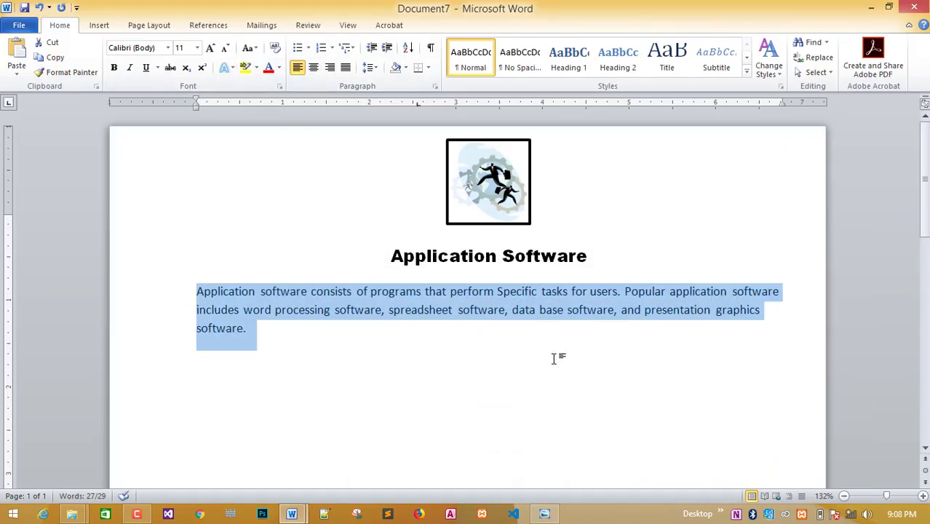
right_click(544, 514)
left_click(494, 399)
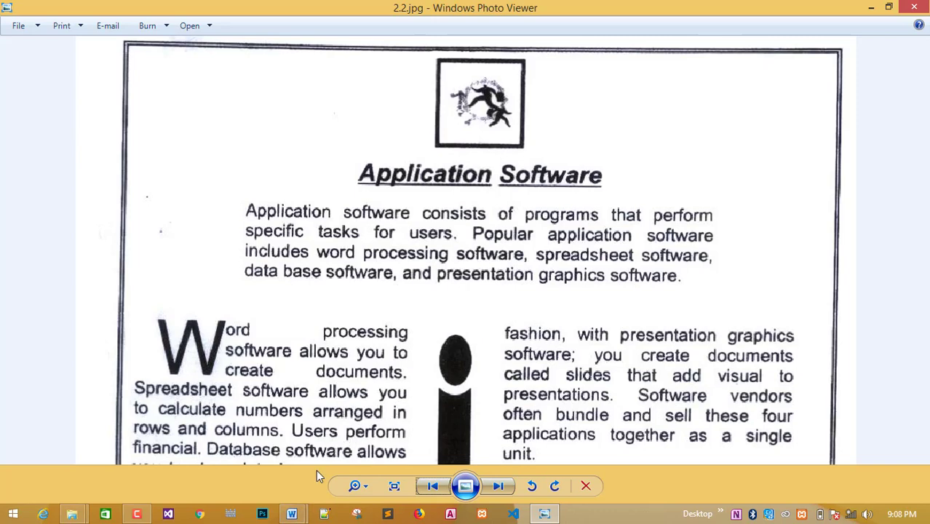
mouse_move(291, 519)
left_click(374, 445)
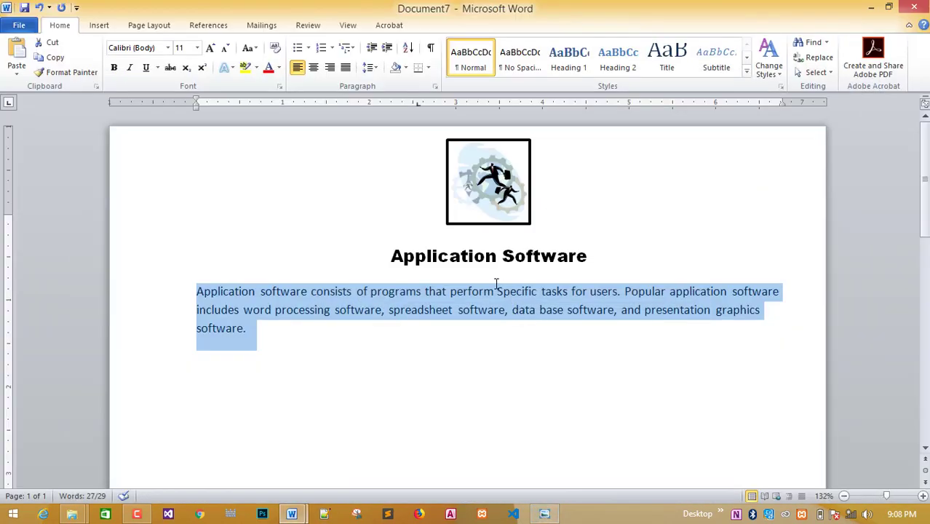
Start new lines at 'Specific' and 'spreadsheet', checking the reference's line breaks.
left_click(495, 291)
key("Return")
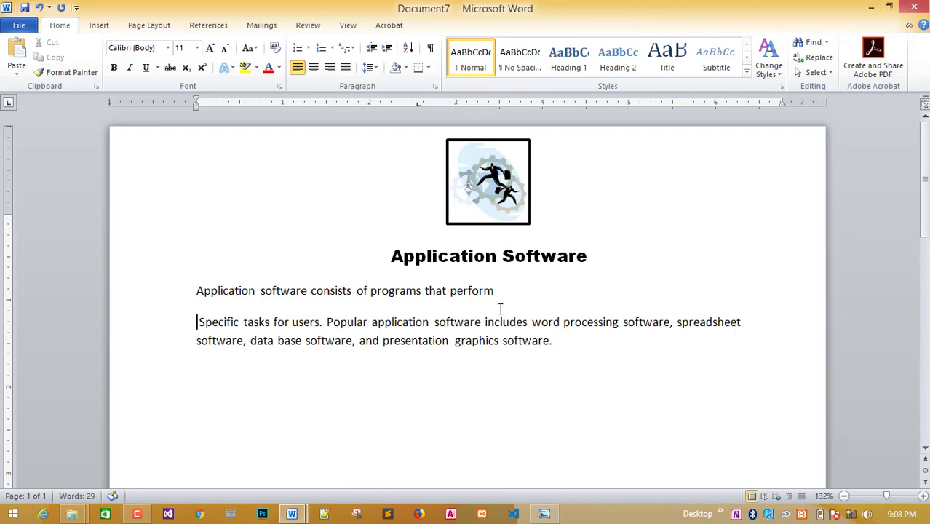
left_click(676, 322)
key("Return")
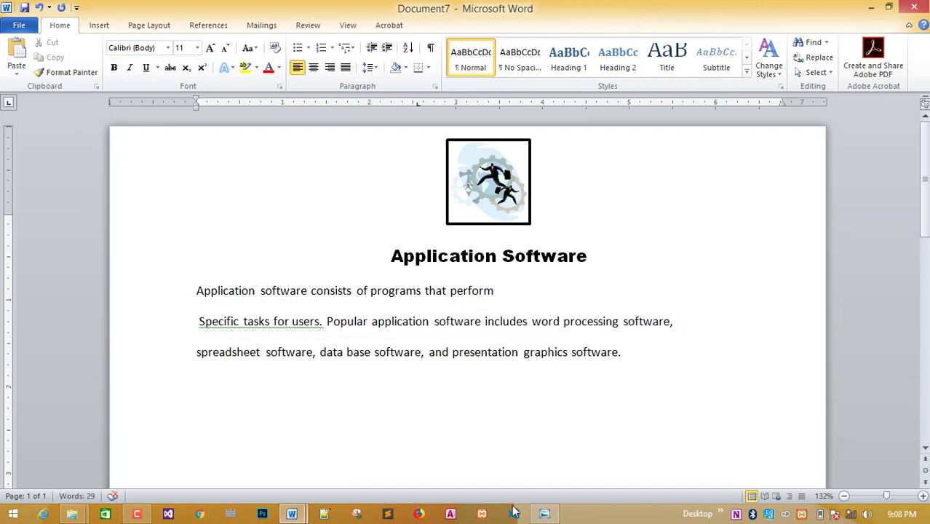
left_click(544, 515)
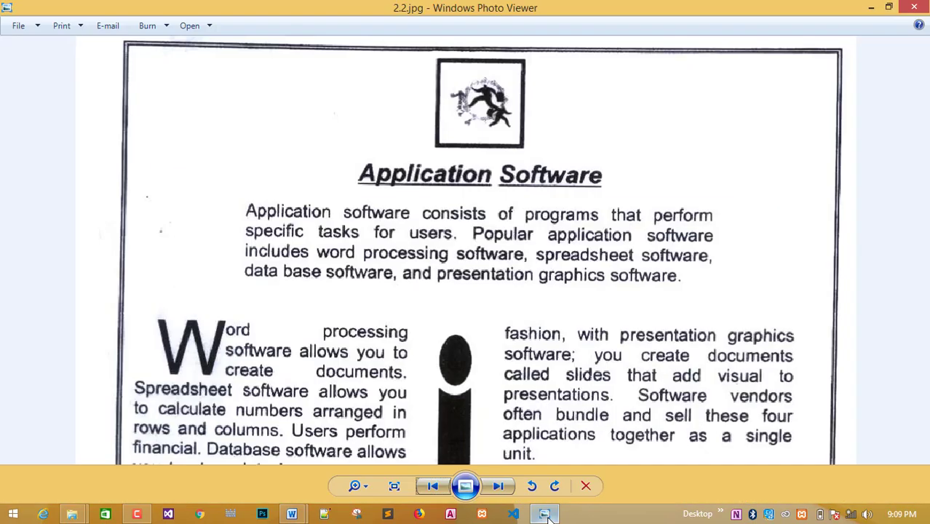
left_click(544, 514)
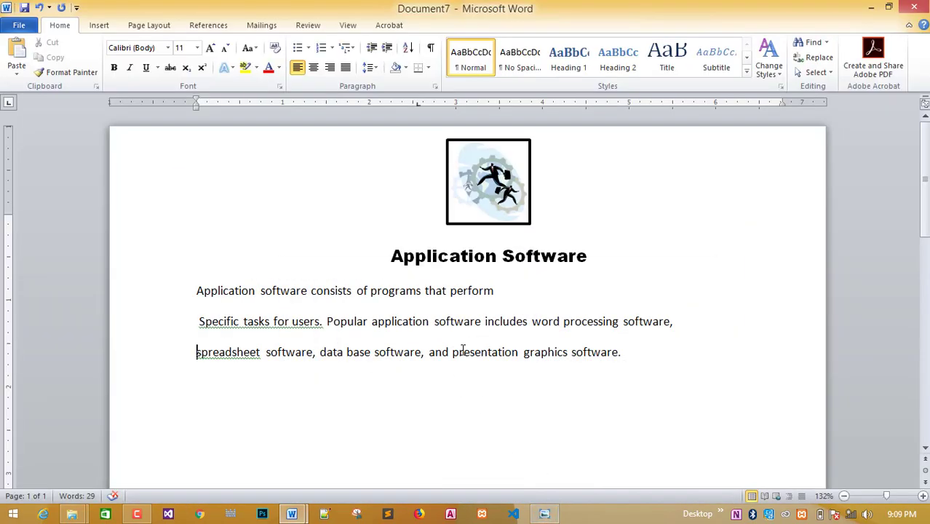
Break lines at 'includes' and 'data', rejoin the 'spreadsheet' line, and select the four lines.
left_click(485, 323)
key("Return")
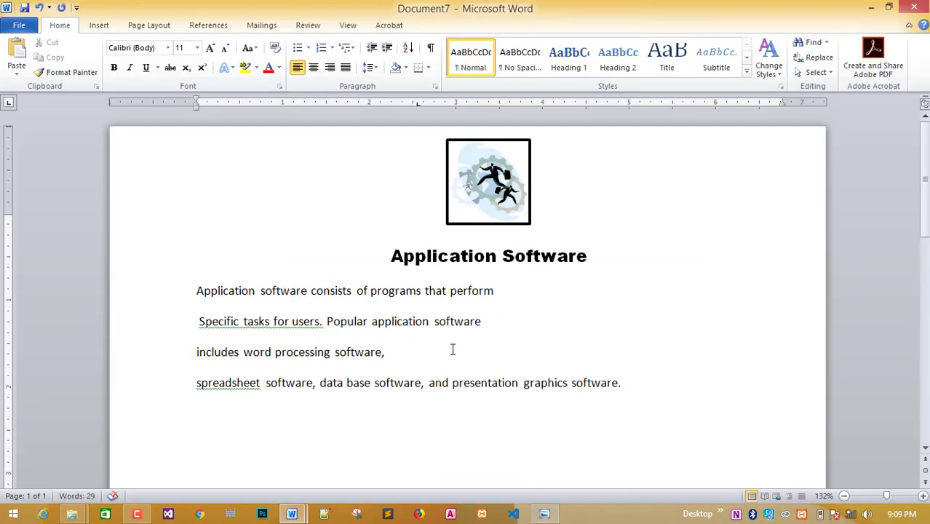
left_click(195, 386)
key("ctrl+z")
key("BackSpace")
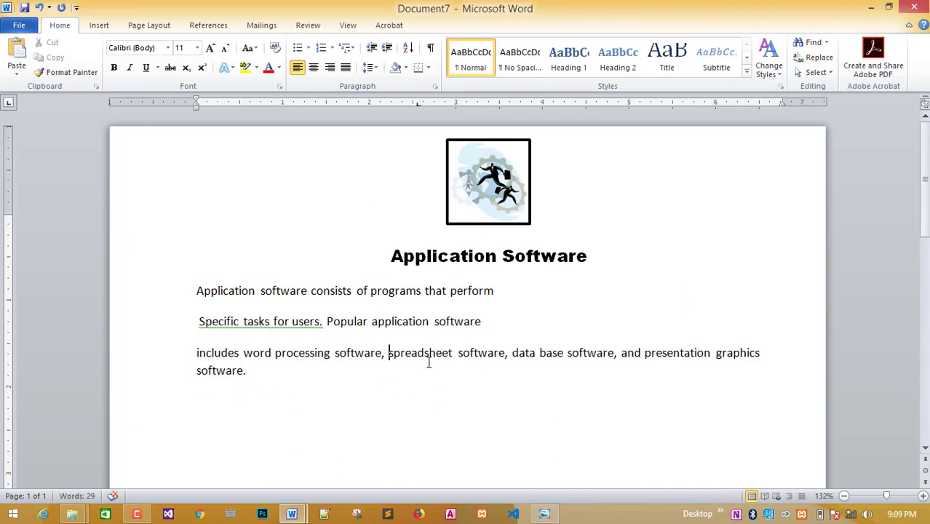
left_click(512, 354)
key("Return")
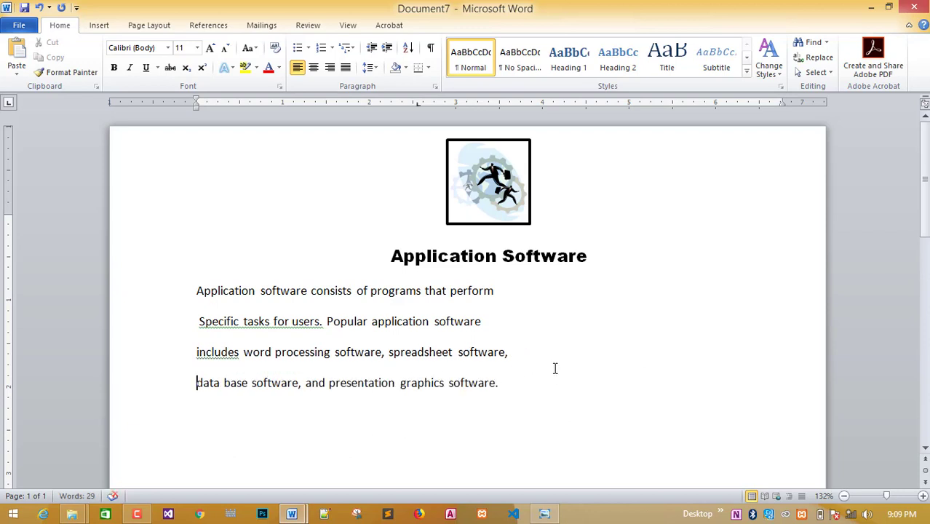
left_click_drag(502, 382, 209, 303)
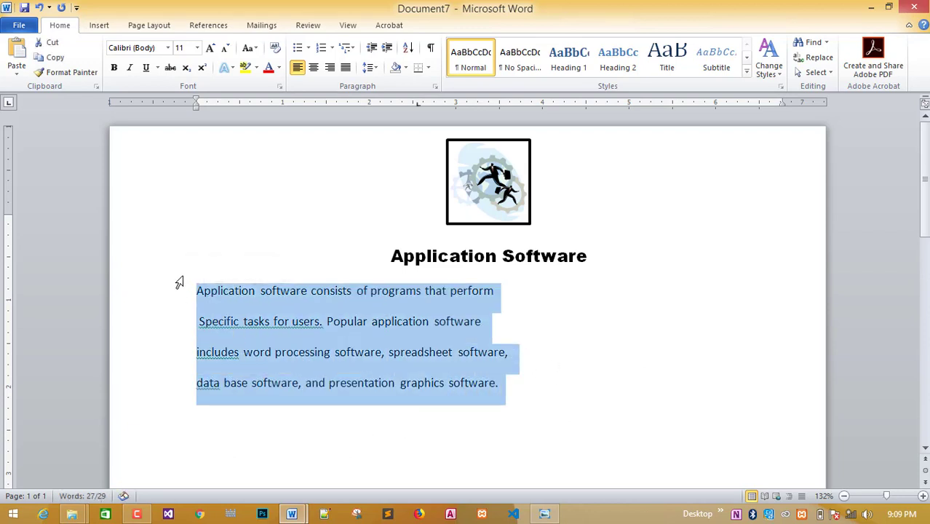
Set the intro paragraph to 1.0 line spacing and indent it one step from the left.
left_click(378, 66)
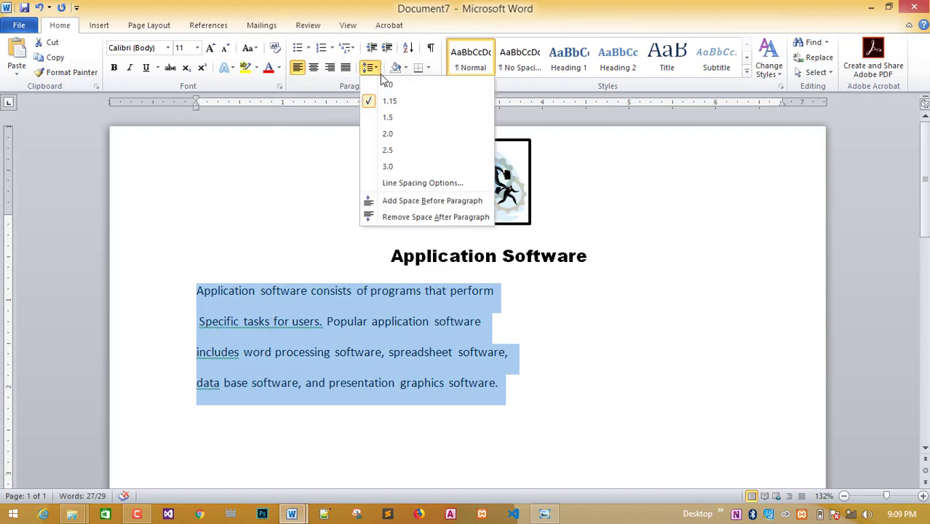
left_click(386, 88)
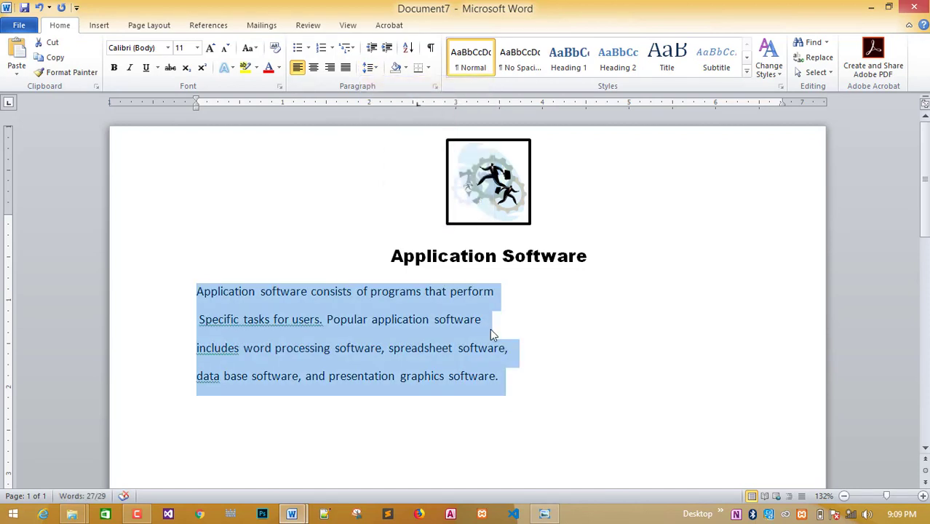
left_click(482, 419)
left_click_drag(507, 377, 216, 295)
key("ctrl+m")
key("ctrl+m")
key("ctrl+m")
key("ctrl+m")
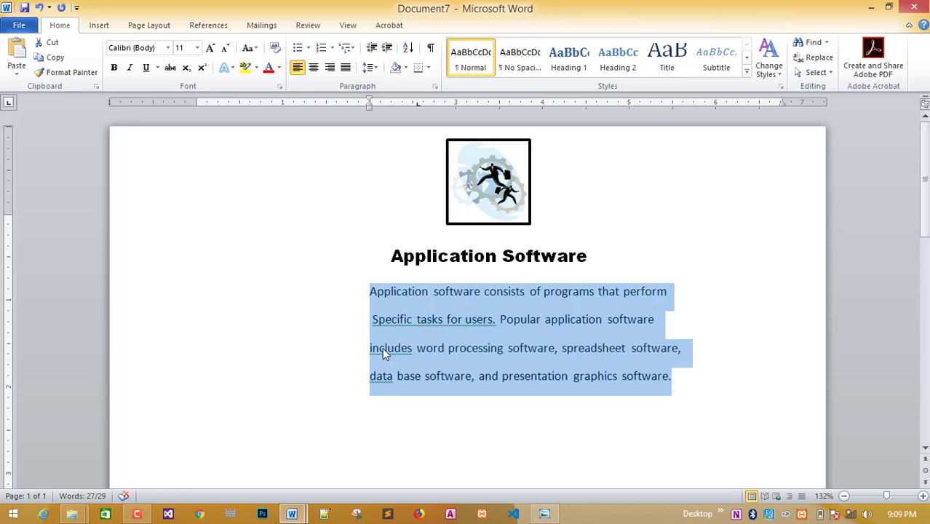
key("ctrl+shift+m")
left_click(480, 436)
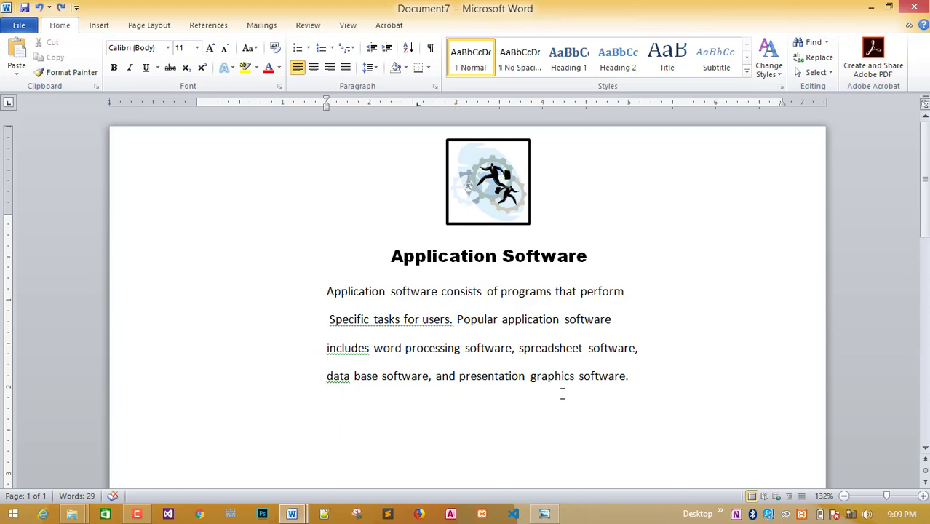
Place the insertion point at the end of the intro paragraph.
left_click(104, 27)
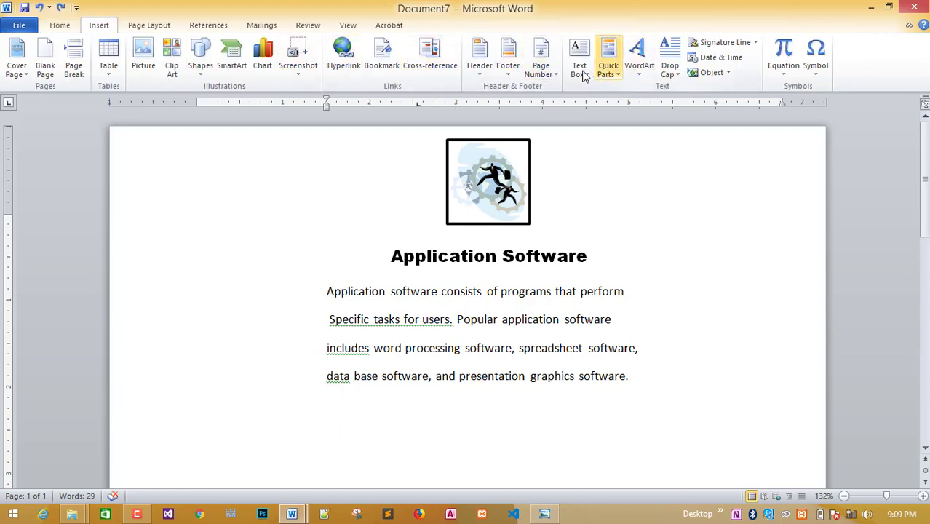
left_click(694, 293)
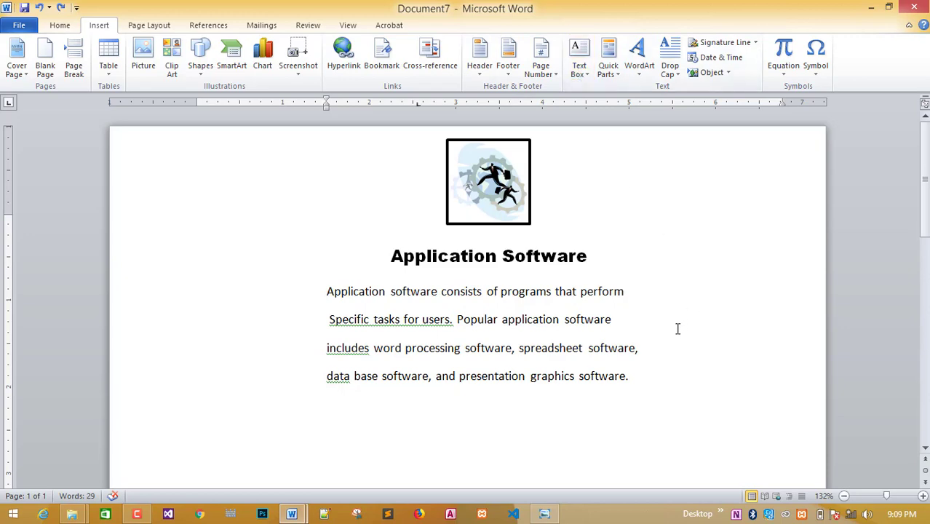
scroll(676, 328, "down", 1)
scroll(677, 328, "up", 1)
left_click(518, 239)
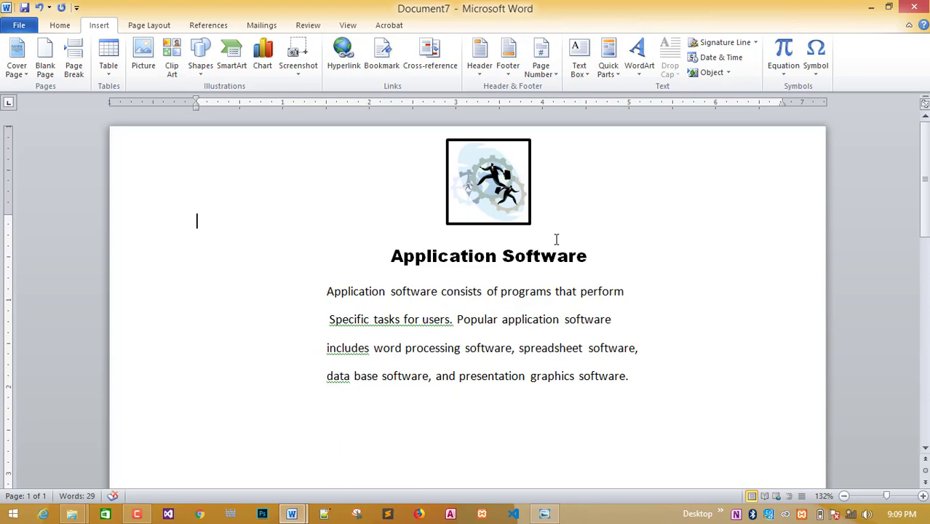
left_click(634, 376)
scroll(582, 451, "down", 1)
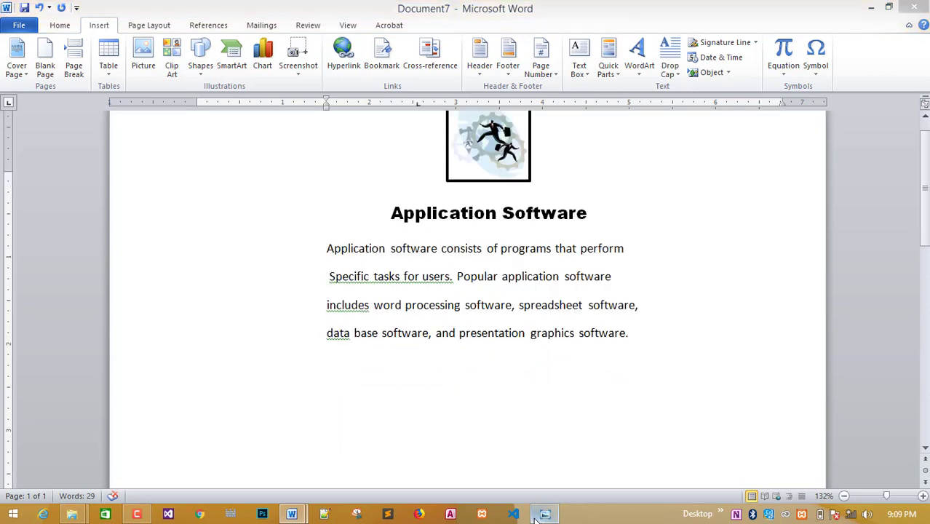
Pan the 2.2.jpg scan to study the two-column section, Word Processing and Spread Sheet items.
left_click(542, 515)
left_click_drag(594, 279, 602, 168)
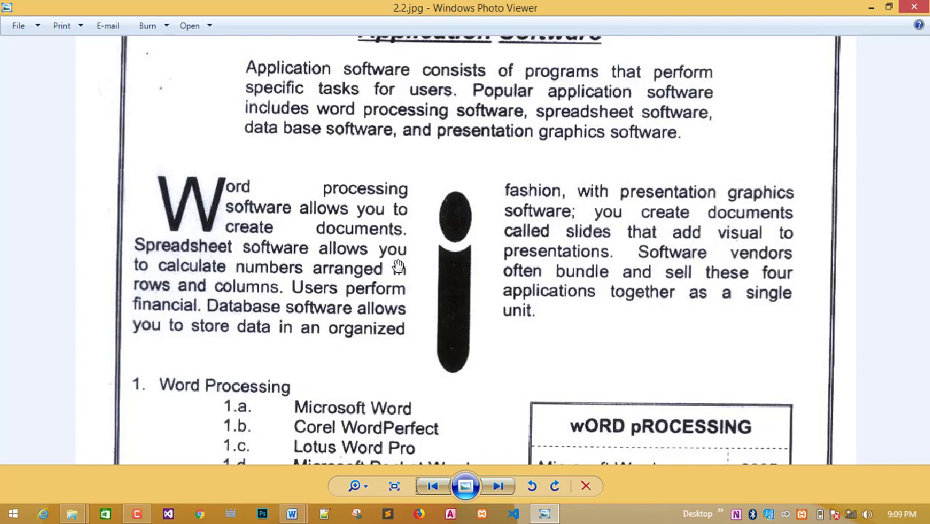
scroll(414, 225, "up", 2)
scroll(530, 156, "down", 3)
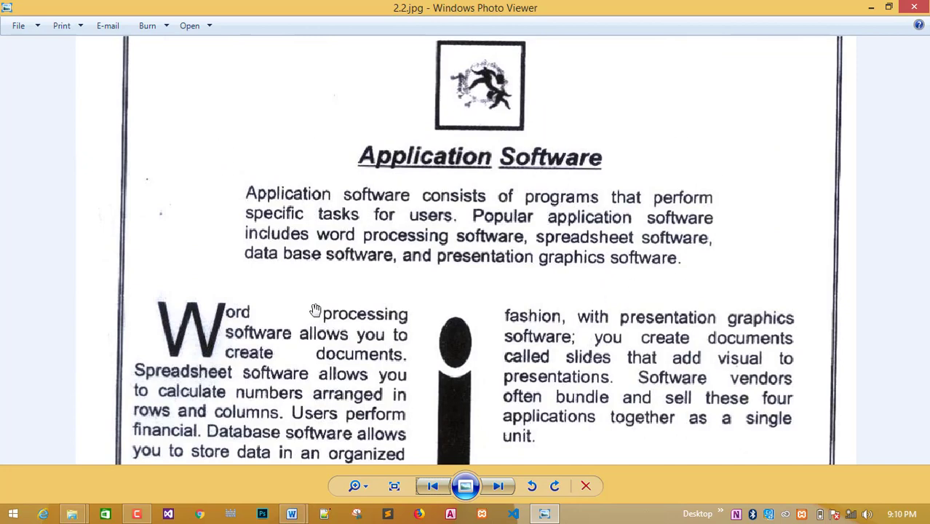
left_click_drag(363, 371, 352, 220)
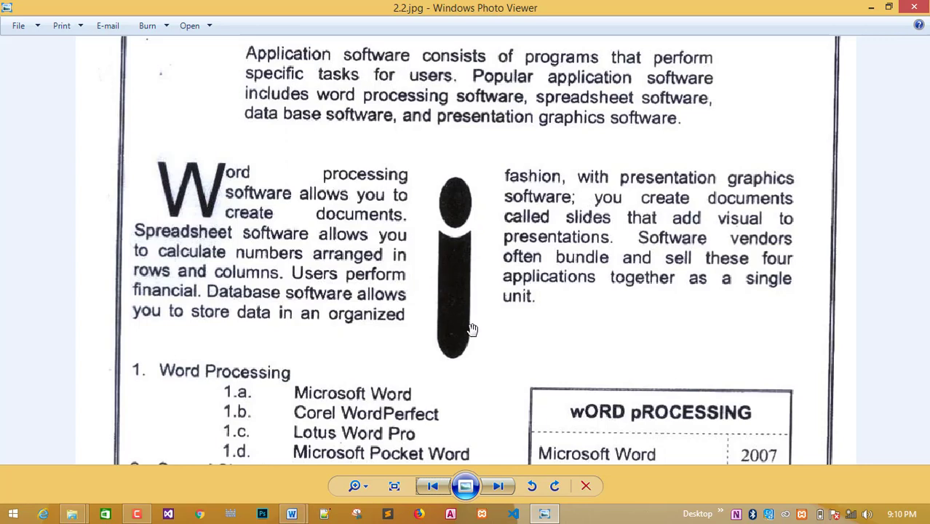
left_click_drag(364, 261, 336, 236)
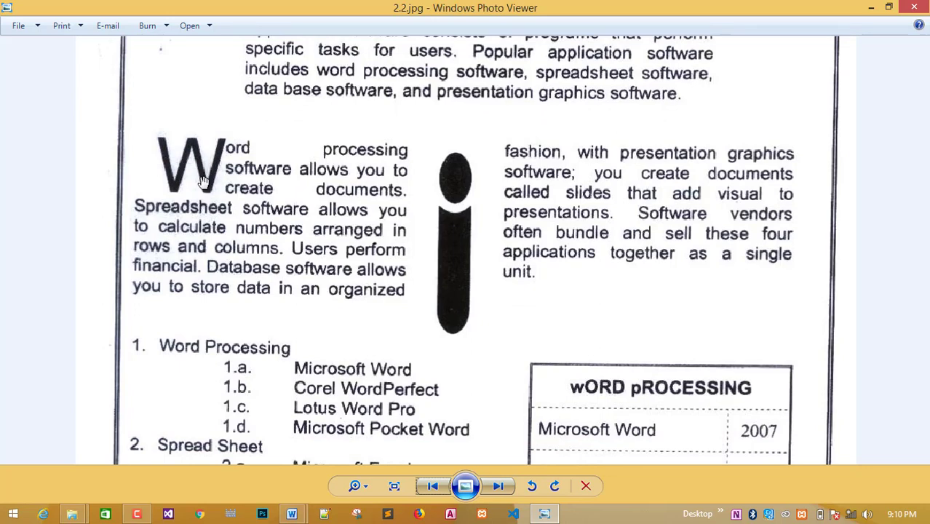
left_click_drag(362, 241, 375, 302)
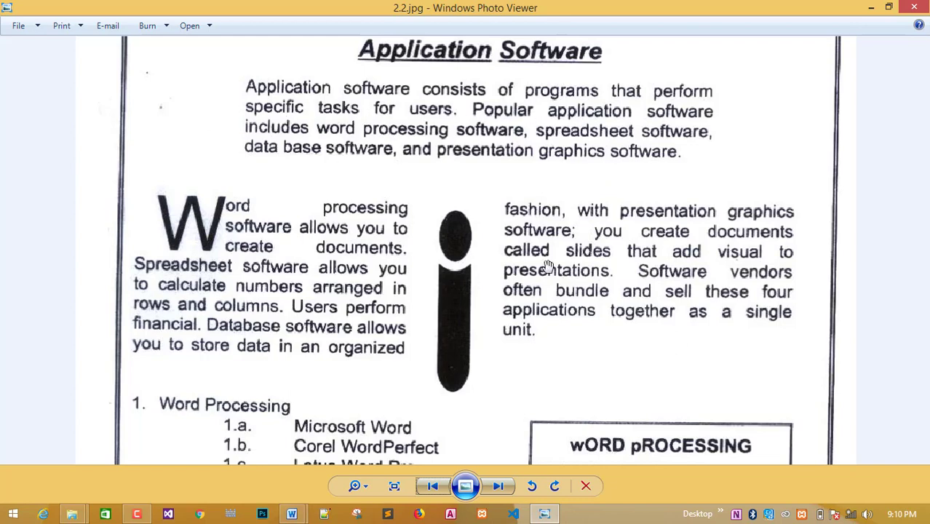
Apply two equal 3.13" columns with 0.5" spacing from the intro paragraph's end forward.
mouse_move(291, 514)
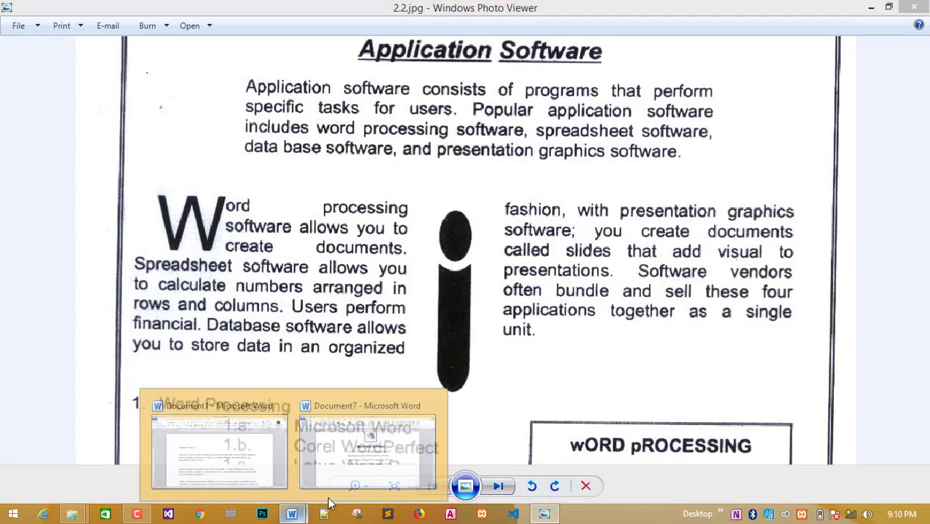
left_click(211, 451)
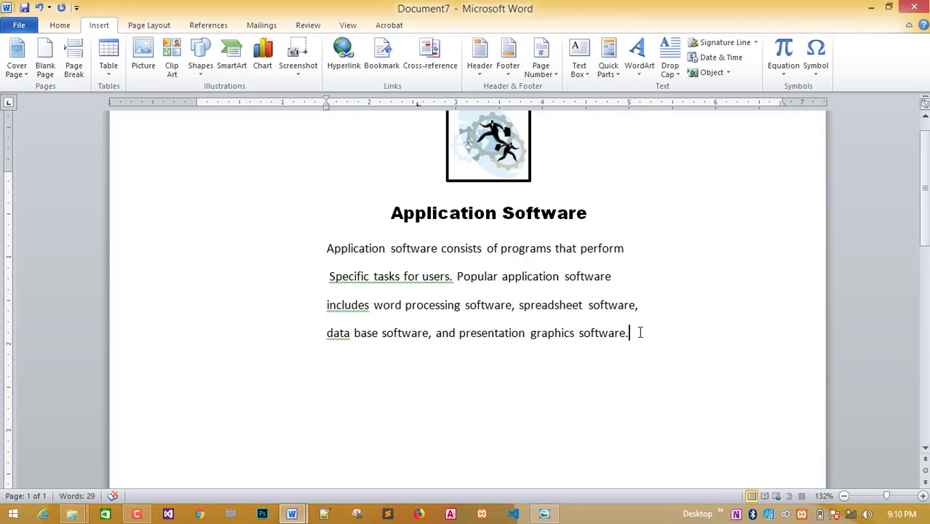
left_click(635, 332)
left_click(138, 27)
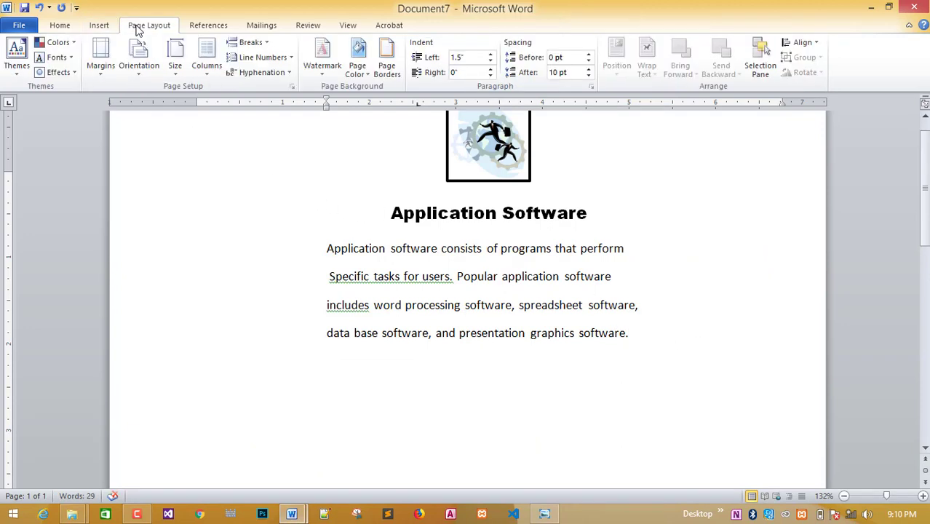
left_click(207, 64)
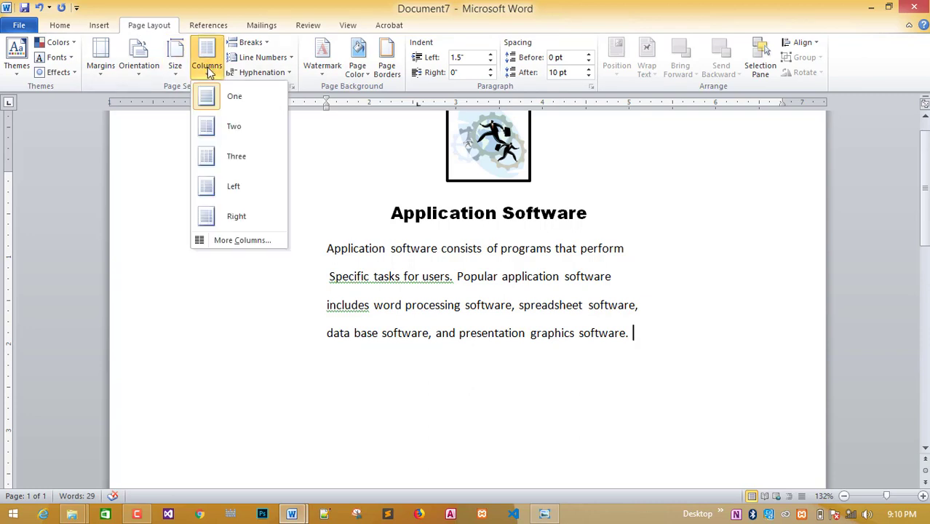
left_click(243, 249)
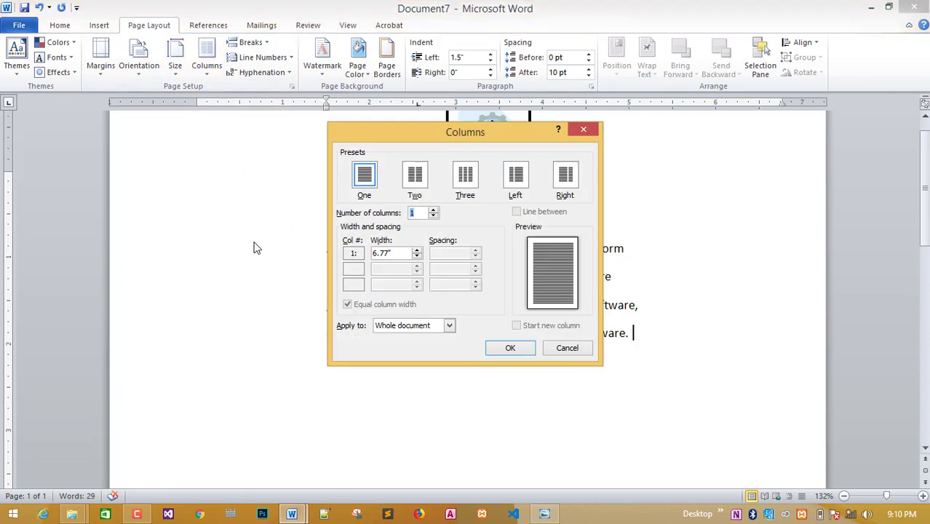
left_click(411, 178)
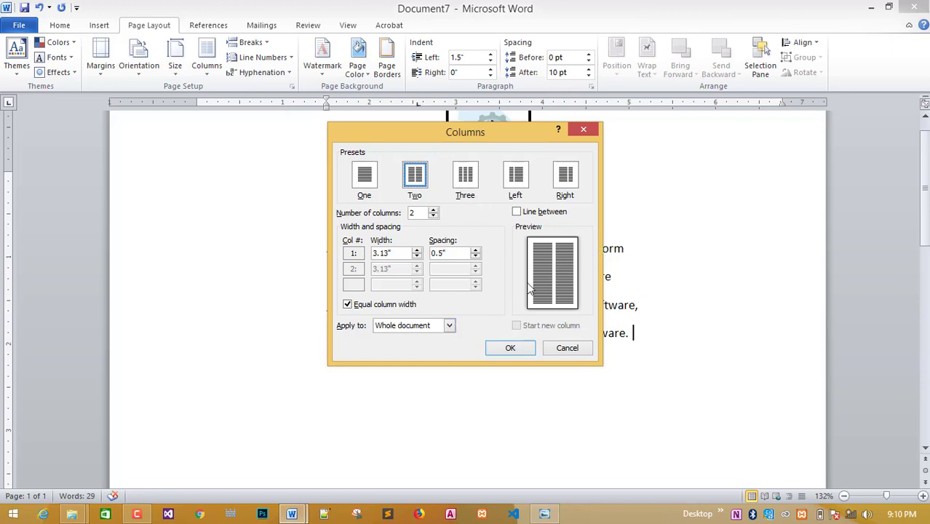
left_click(449, 325)
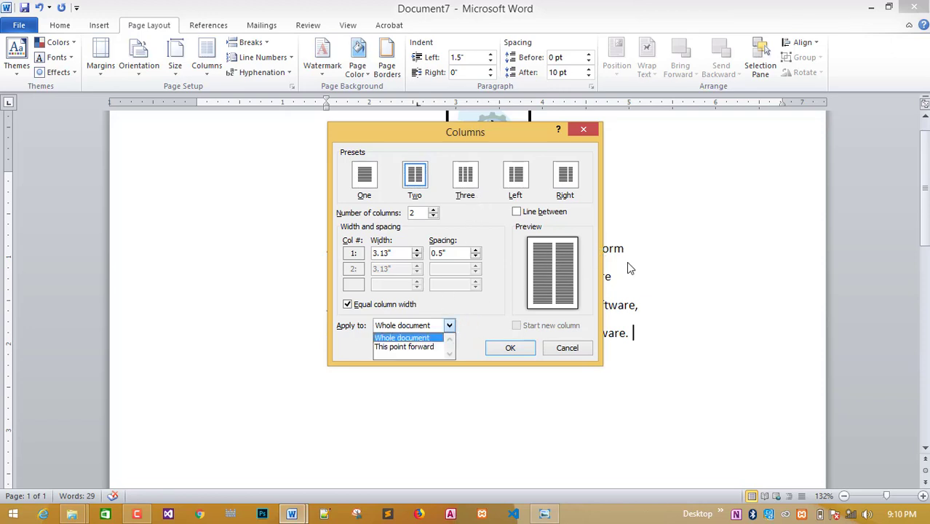
left_click(429, 347)
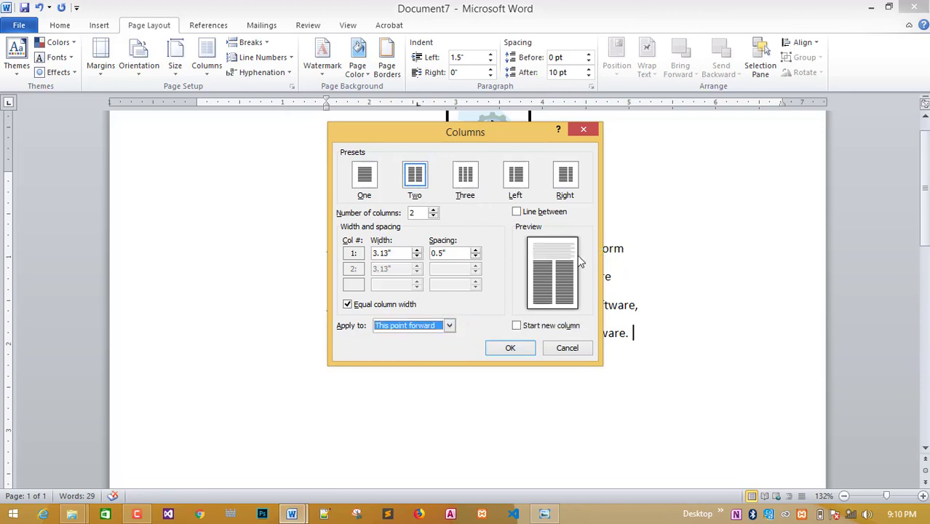
left_click(510, 350)
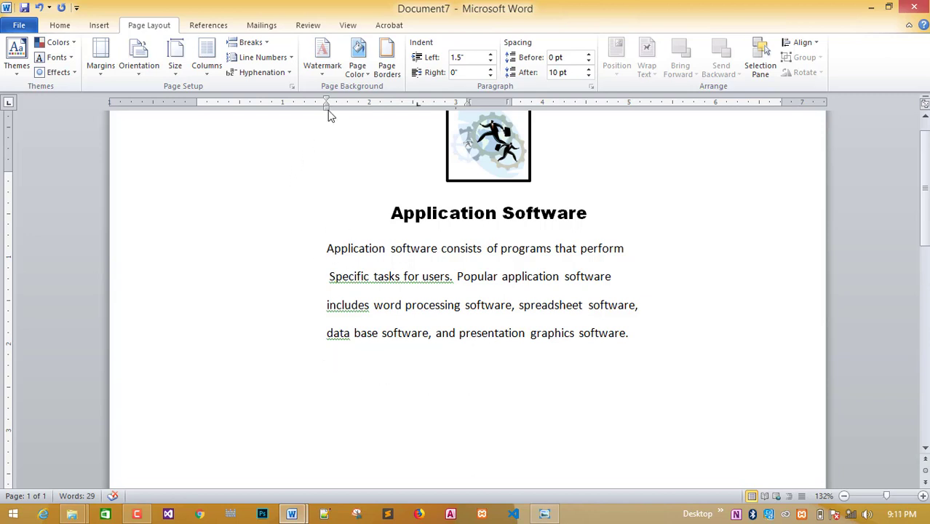
Move the column section's left indent to 0.06" and select Document1's Word processing paragraph.
mouse_move(325, 107)
left_mouse_down()
mouse_move(212, 122)
mouse_move(202, 110)
left_mouse_up()
mouse_move(291, 513)
left_click(251, 396)
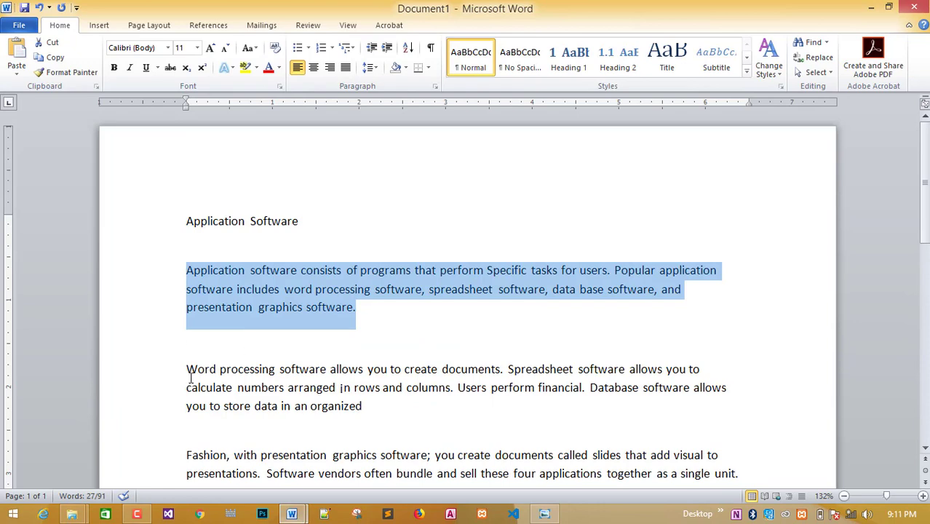
left_click_drag(183, 367, 363, 406)
key("ctrl+c")
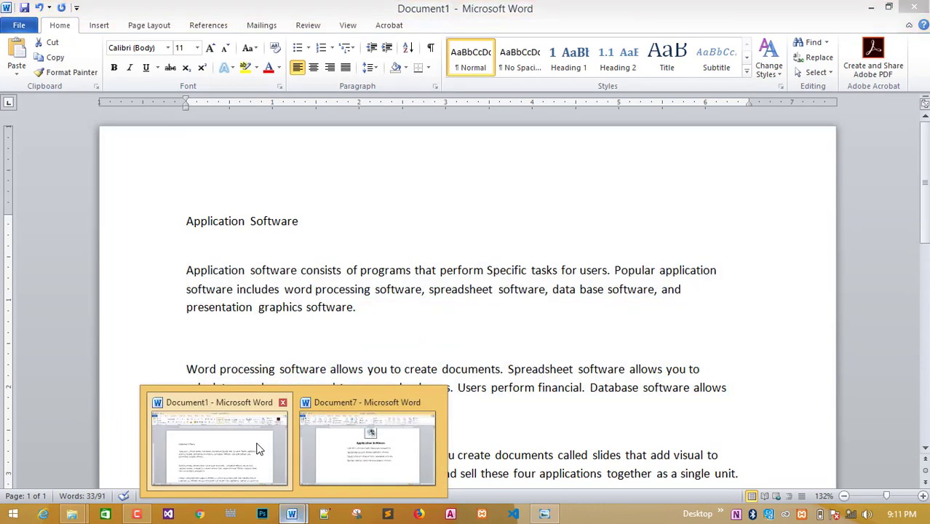
Paste the Word processing paragraph into the left column and justify it.
mouse_move(291, 514)
left_click(343, 467)
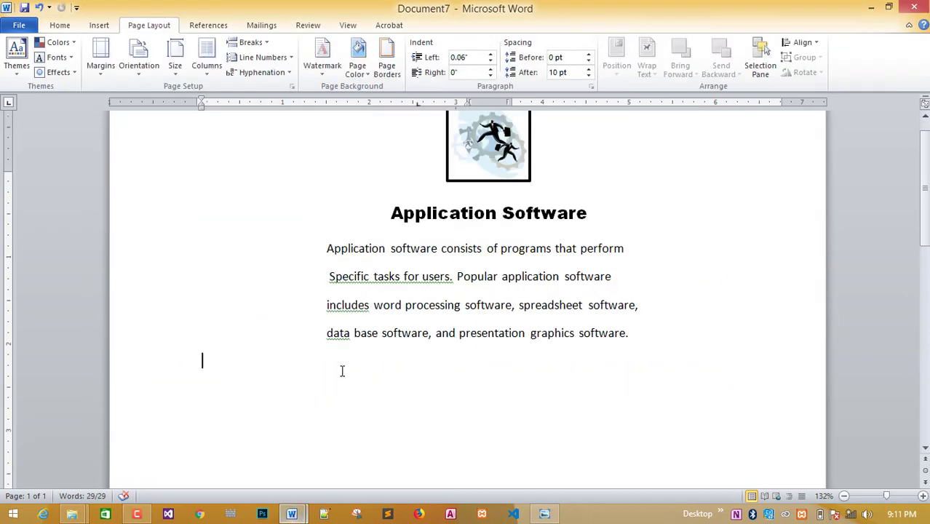
key("ctrl+v")
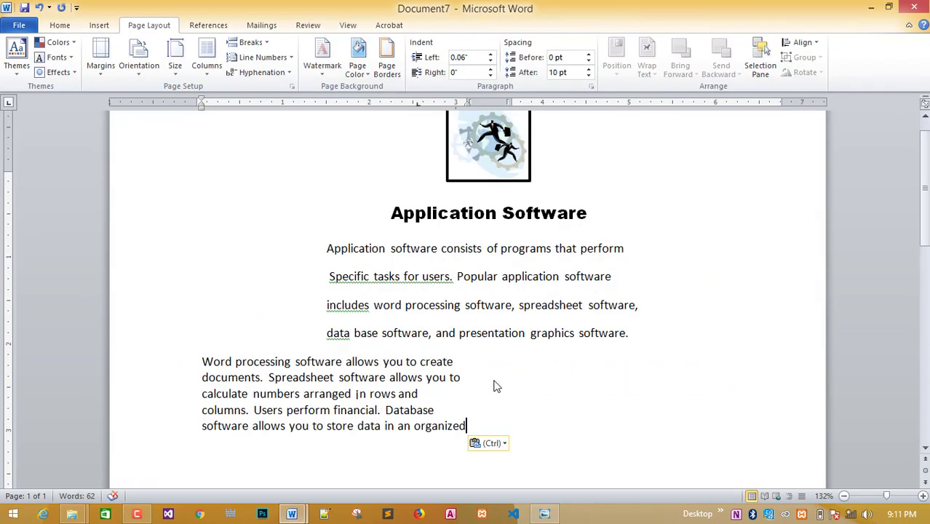
left_click(544, 513)
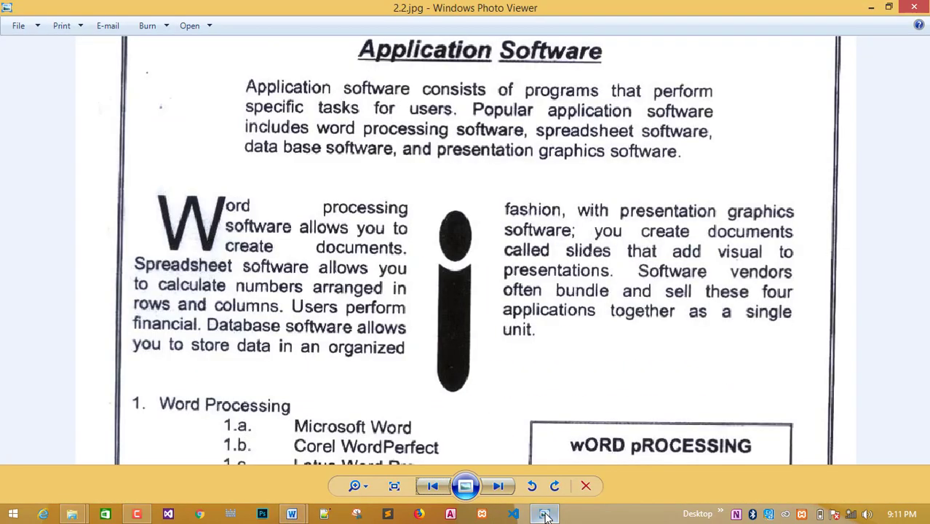
left_click(544, 514)
left_click_drag(466, 435, 189, 368)
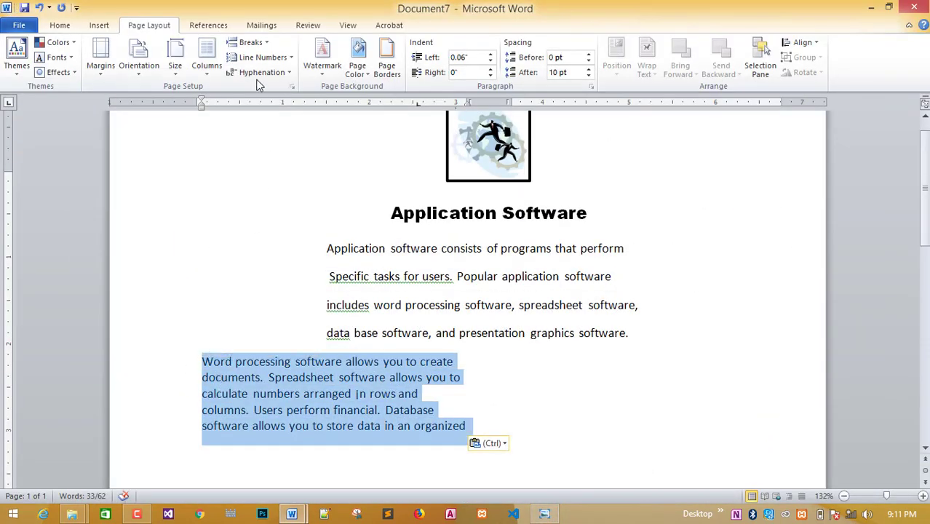
left_click(59, 24)
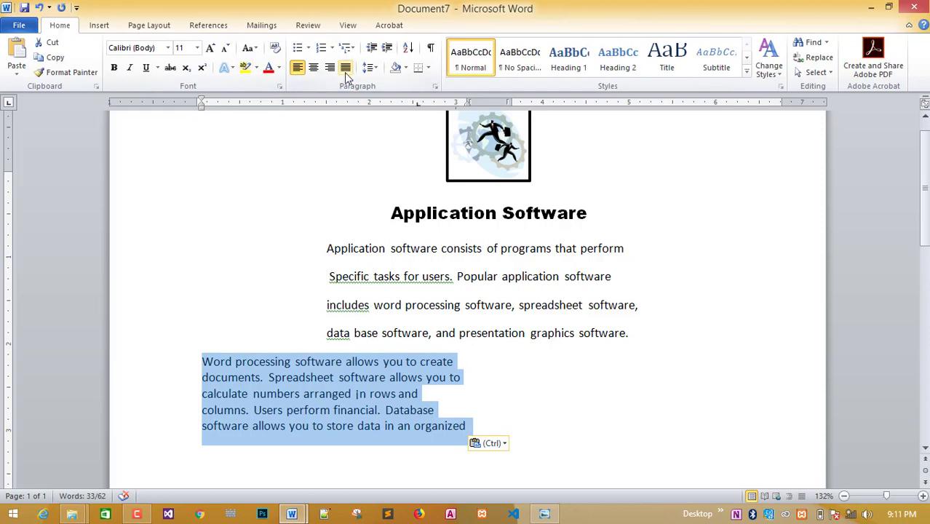
left_click(345, 69)
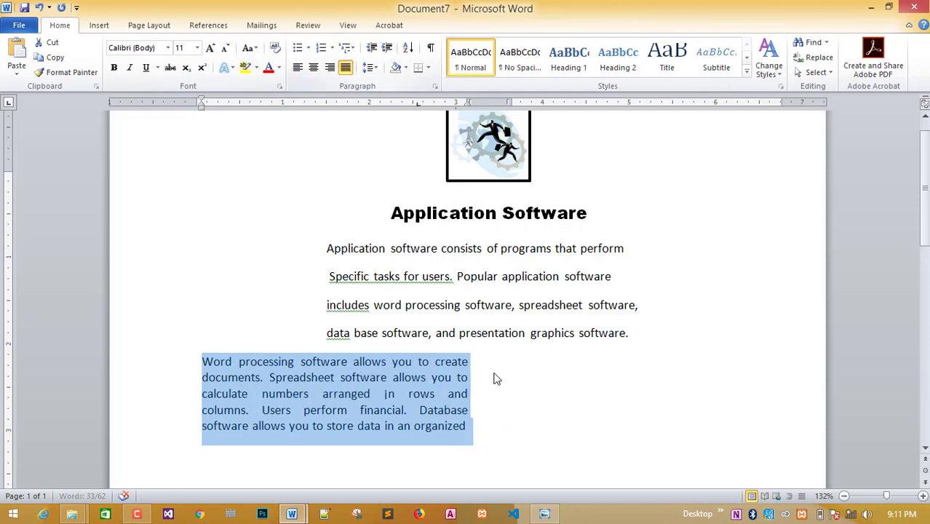
left_click(464, 433)
left_click(552, 514)
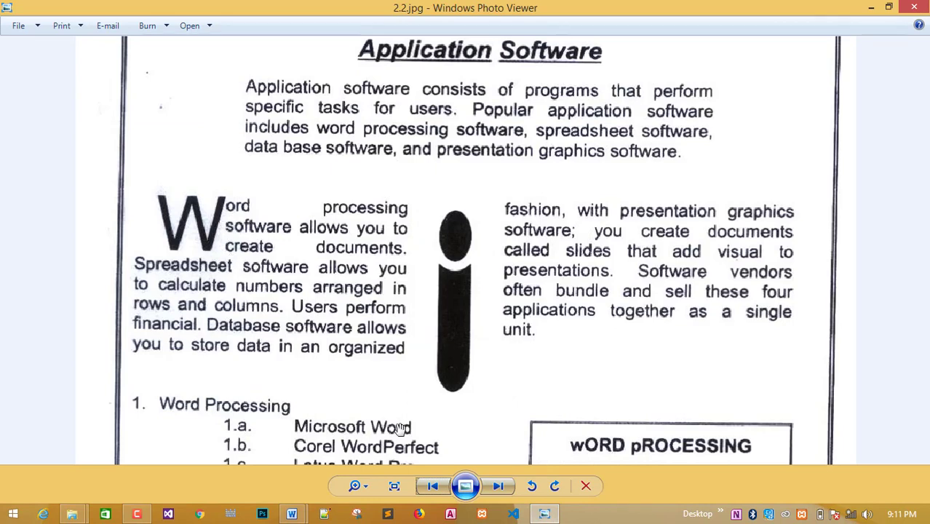
Give the Word processing paragraph a dropped capital W and add a period after 'organized'.
mouse_move(291, 514)
left_click(337, 455)
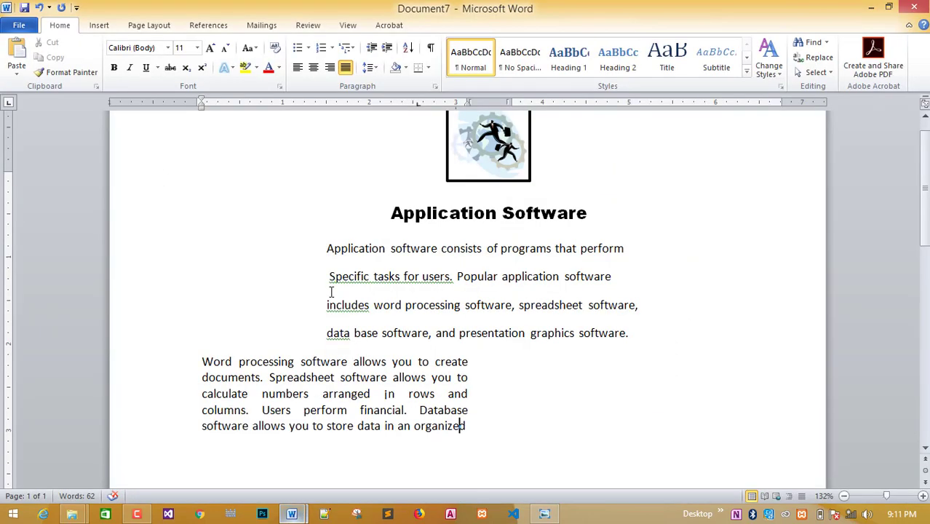
left_click_drag(209, 359, 179, 375)
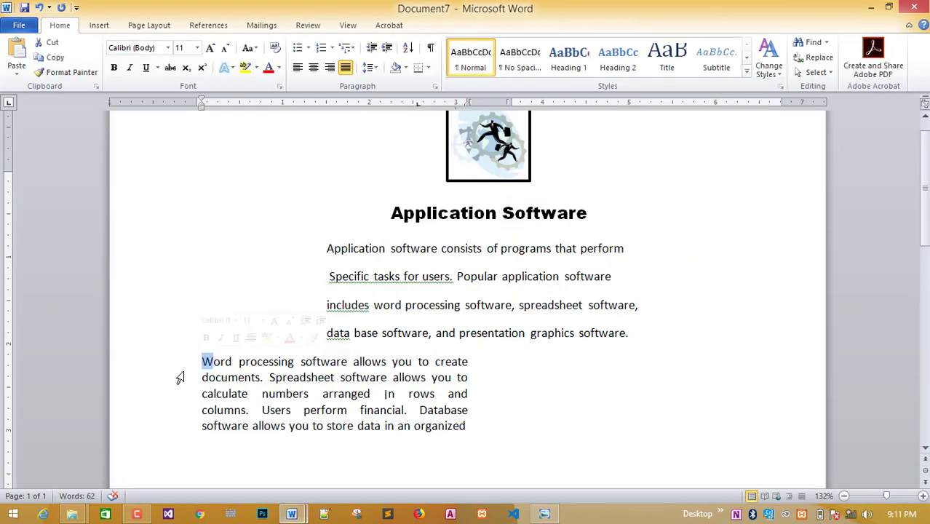
left_click(100, 28)
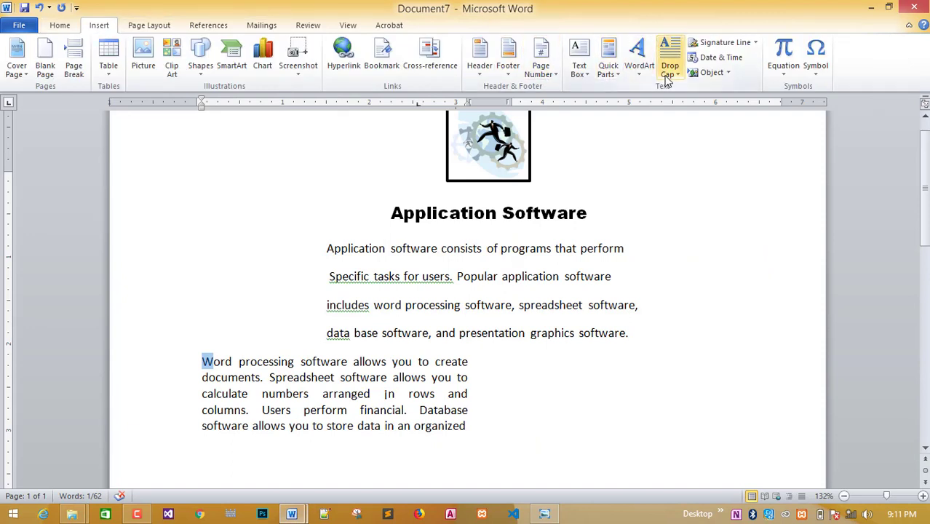
left_click(669, 71)
left_click(688, 180)
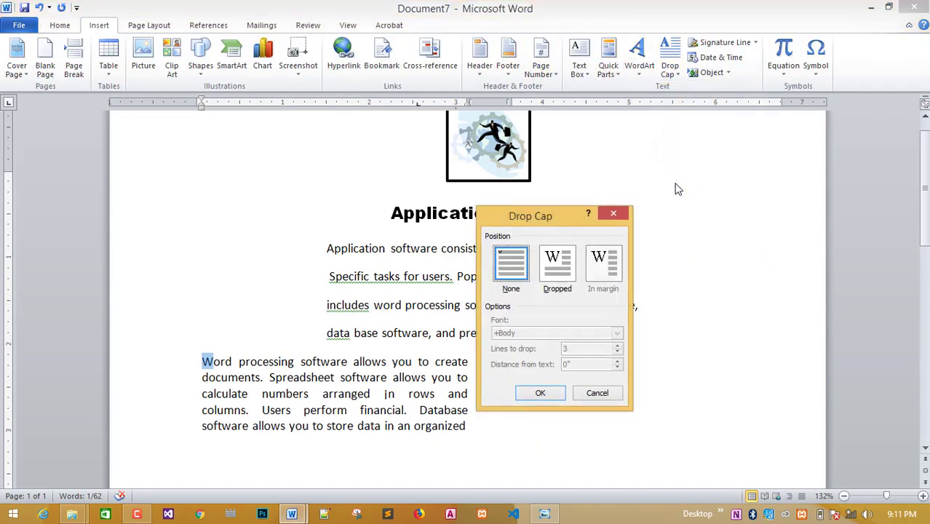
left_click(557, 271)
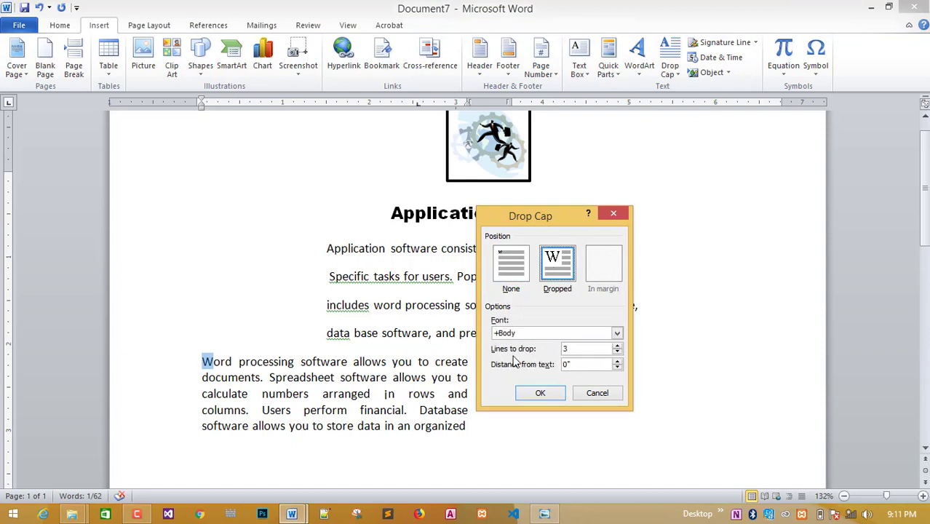
left_click(539, 392)
left_click(472, 395)
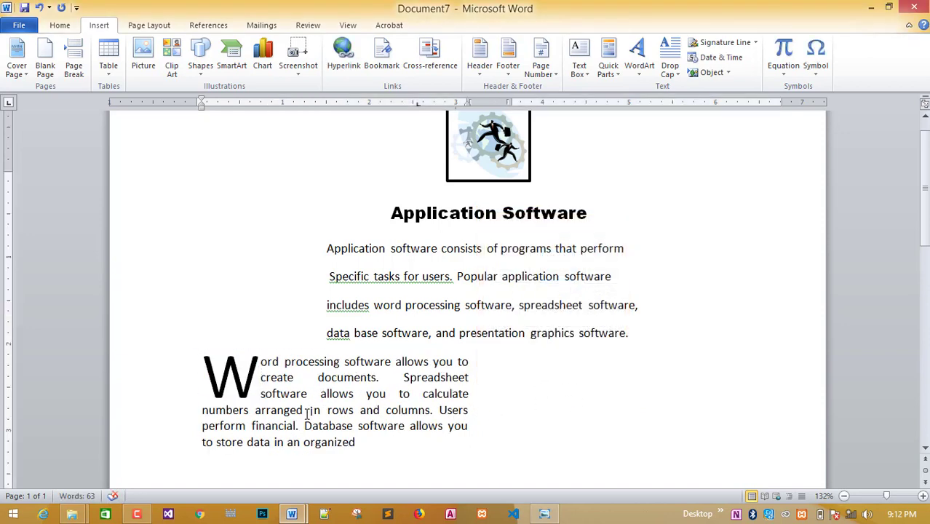
left_click(360, 449)
type(".")
left_click(544, 514)
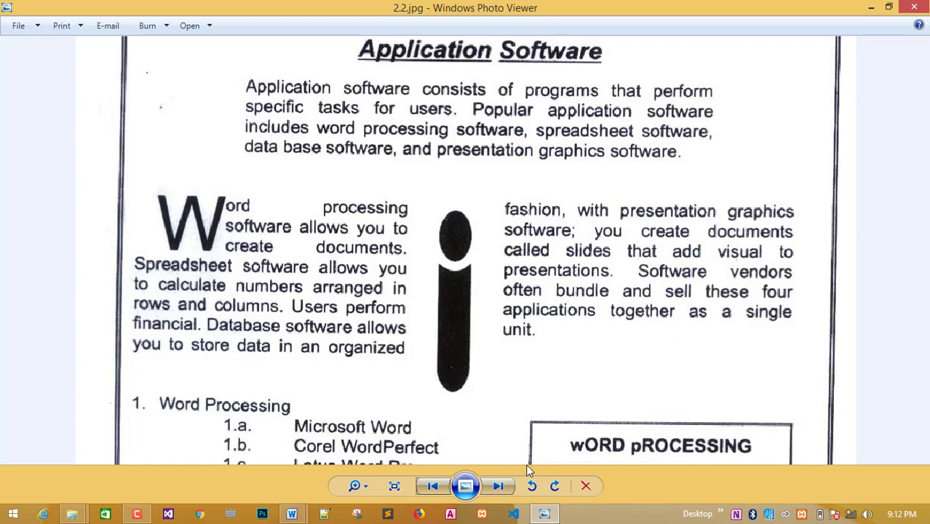
mouse_move(292, 514)
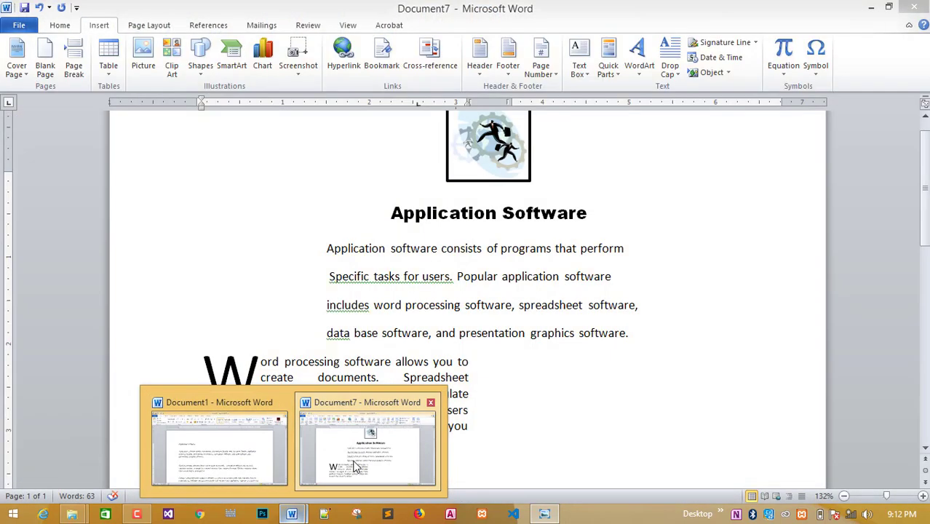
left_click(355, 466)
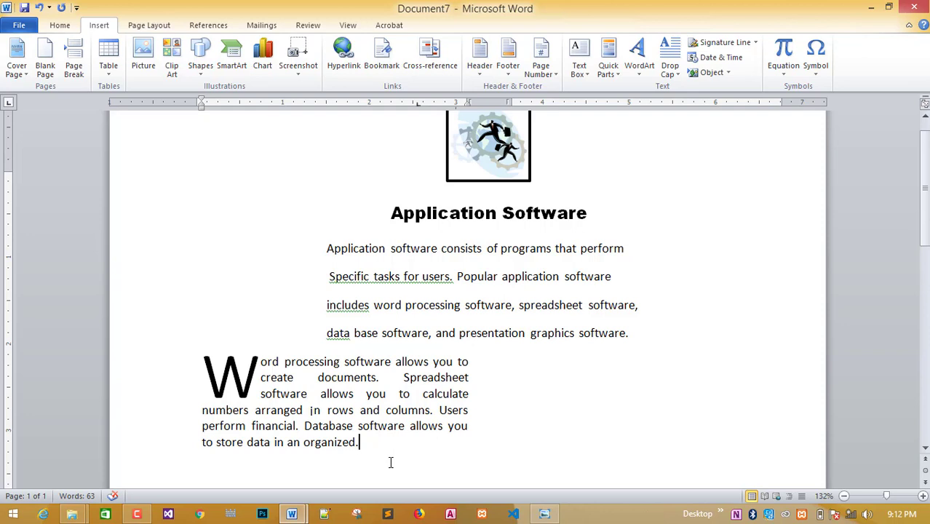
Insert a column break after the drop-cap paragraph to start the second column.
left_click(132, 28)
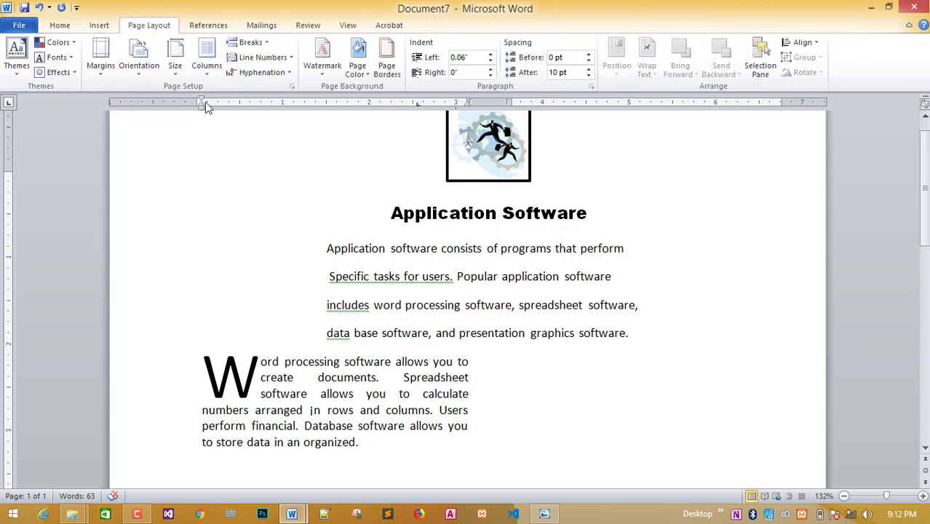
left_click(206, 73)
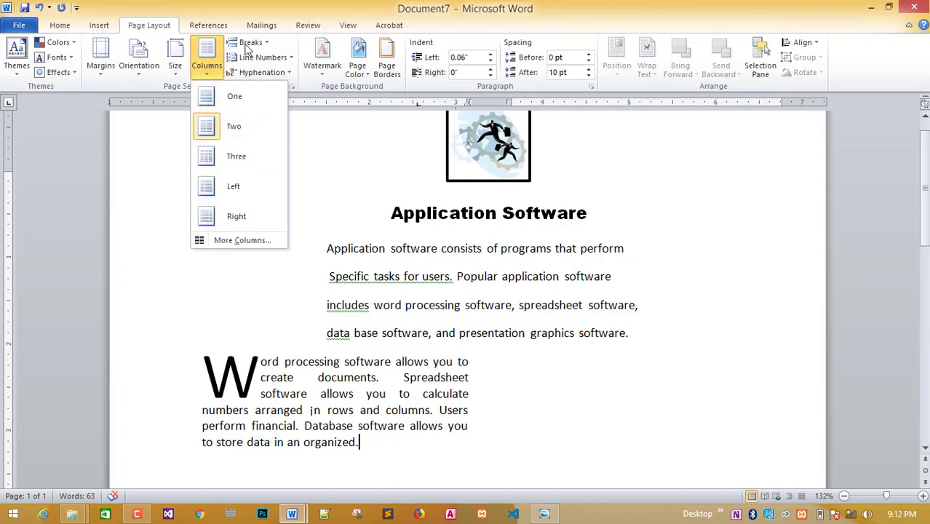
left_click(267, 45)
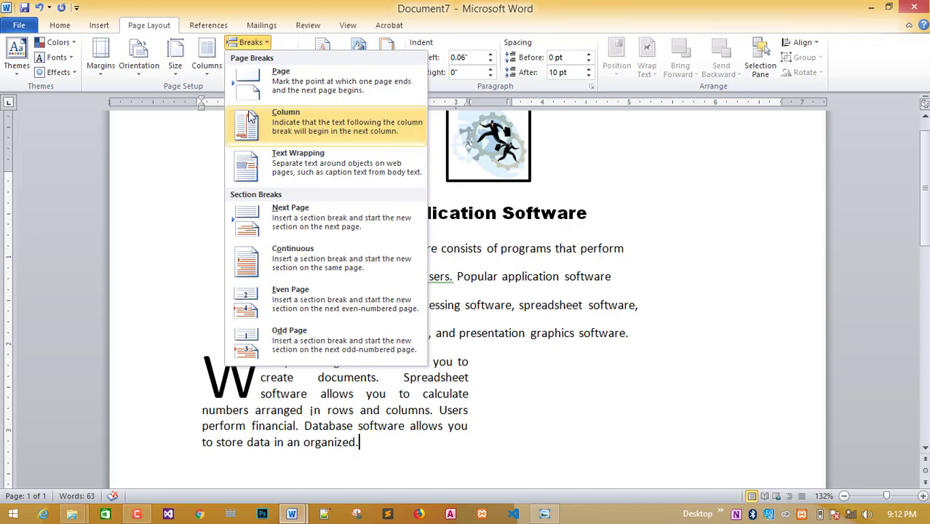
left_click(283, 115)
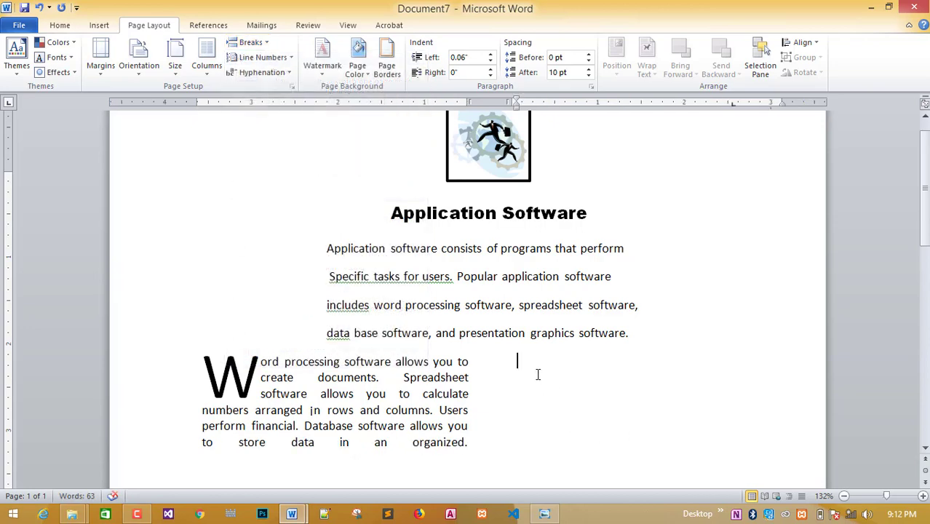
scroll(538, 375, "down", 1)
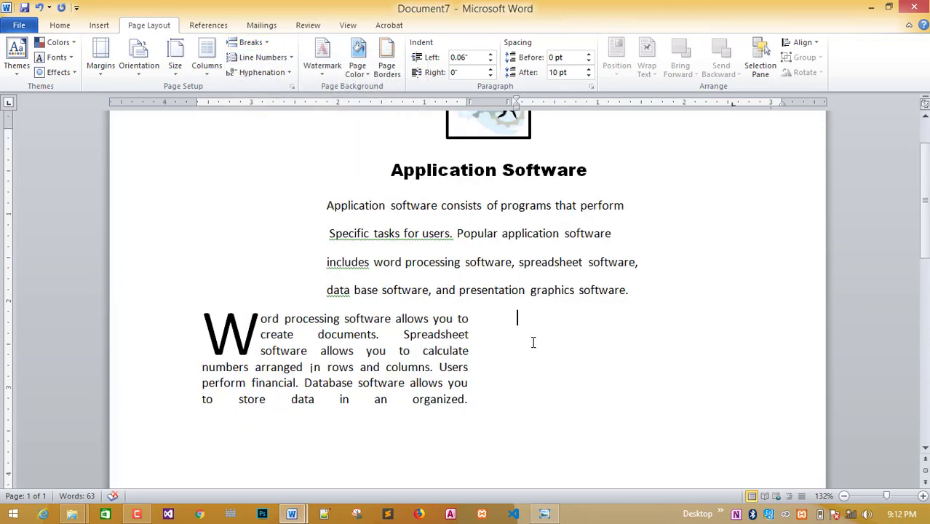
Copy the 'Fashion…' paragraph from Document1 and return to Document7.
left_click(542, 514)
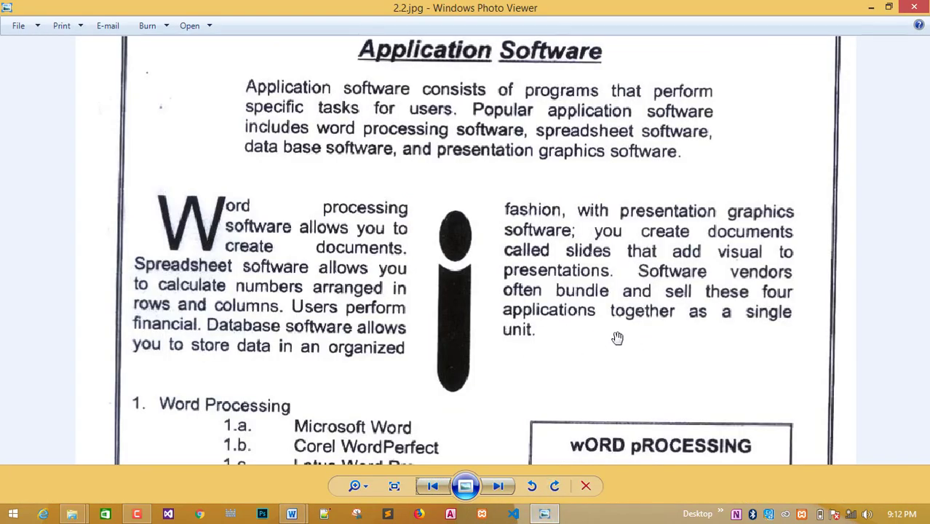
left_click(292, 514)
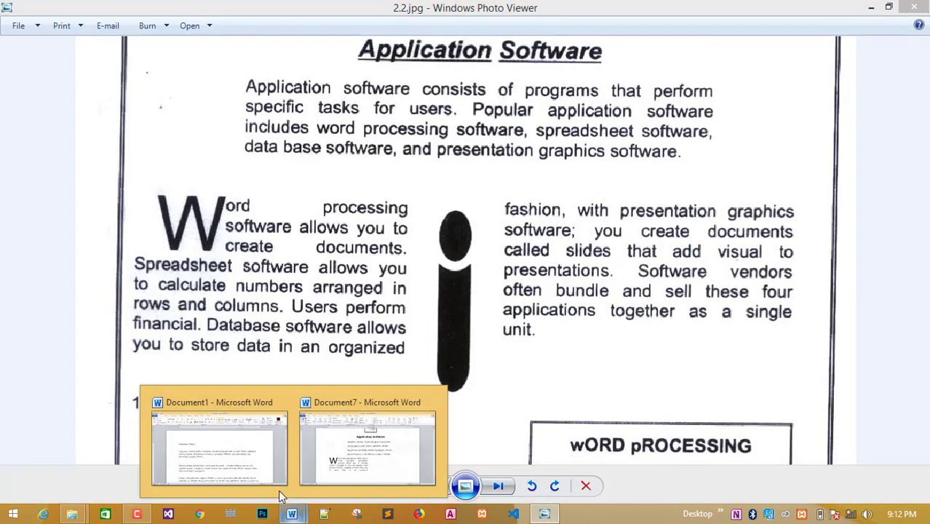
left_click(206, 445)
left_click_drag(184, 326, 751, 347)
right_click(644, 351)
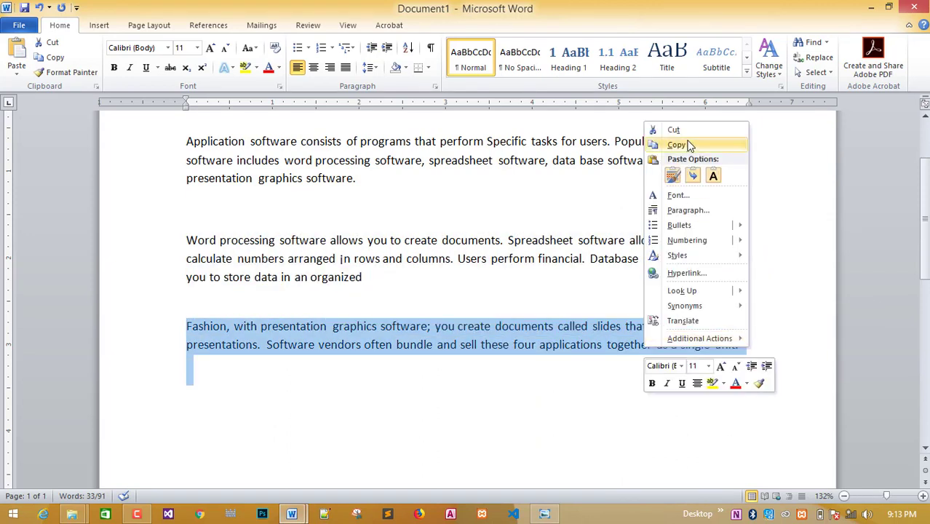
left_click(672, 145)
mouse_move(299, 512)
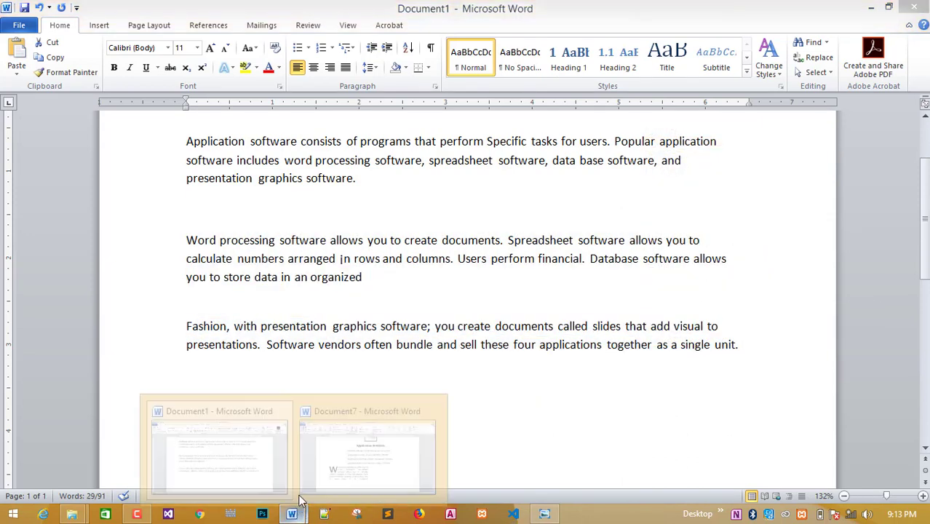
left_click(273, 464)
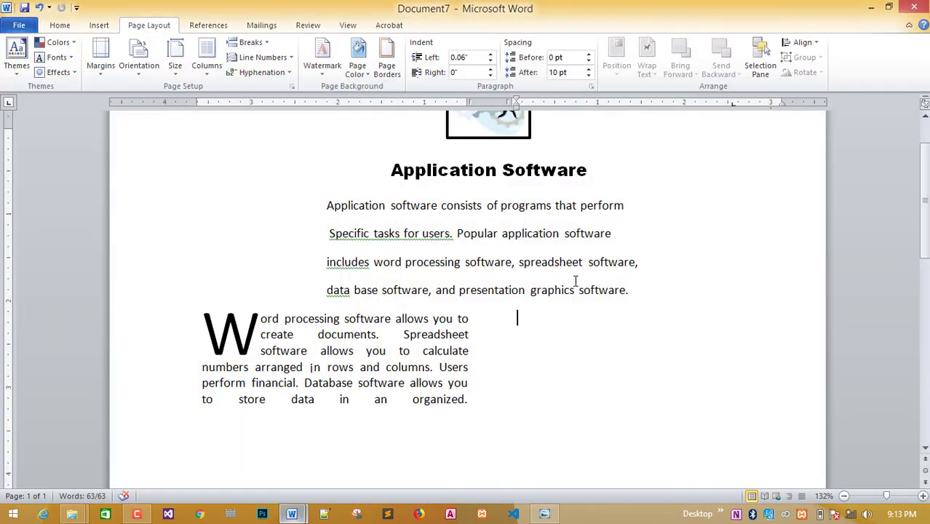
Paste the 'Fashion…' paragraph into the second column with Keep Source Formatting.
right_click(527, 323)
left_click(559, 153)
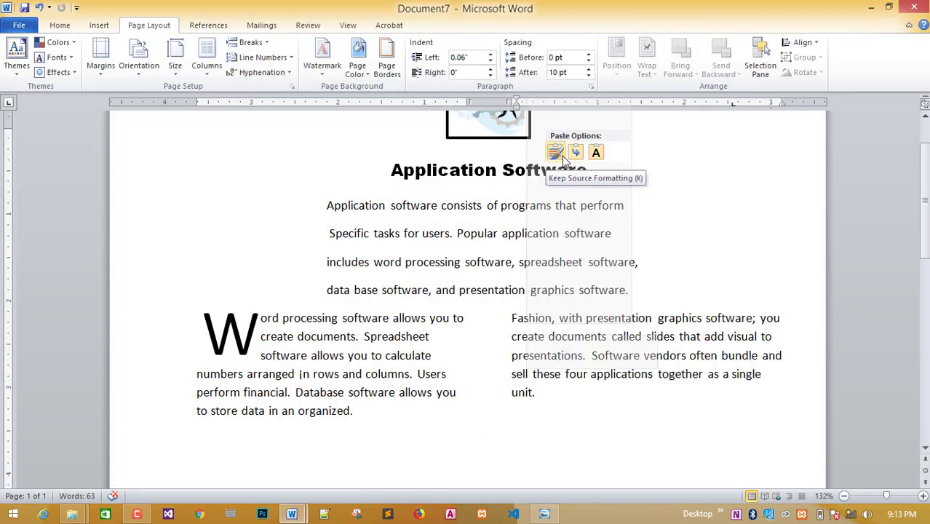
left_click(562, 156)
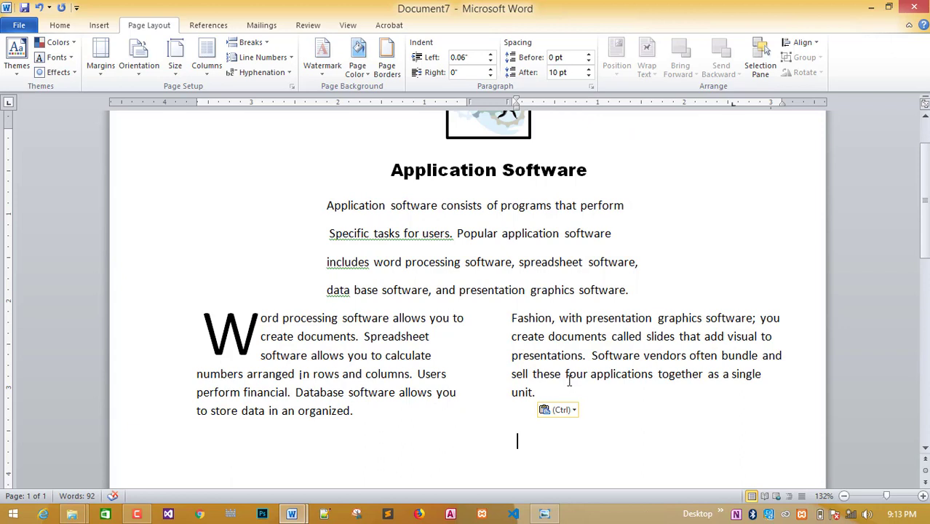
Justify the text in both columns and compare it with the reference image.
left_click_drag(358, 410, 176, 318)
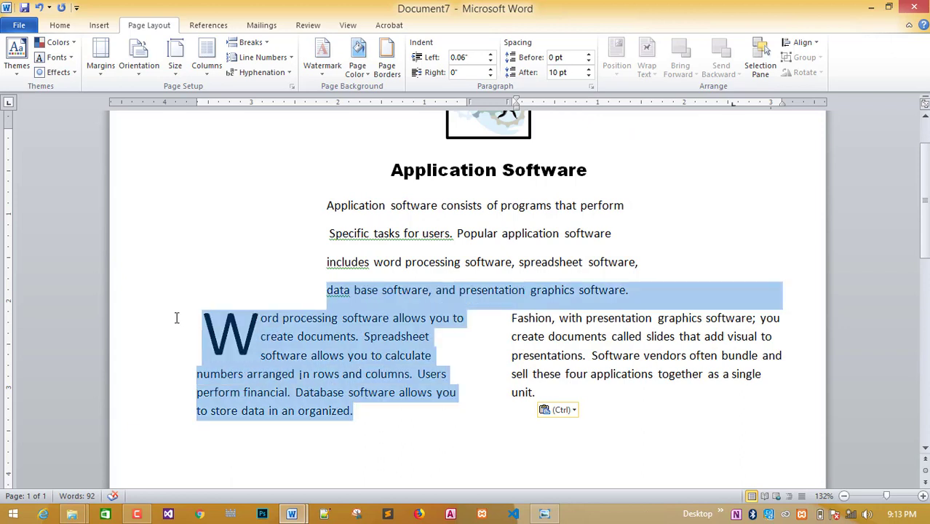
left_click(356, 374)
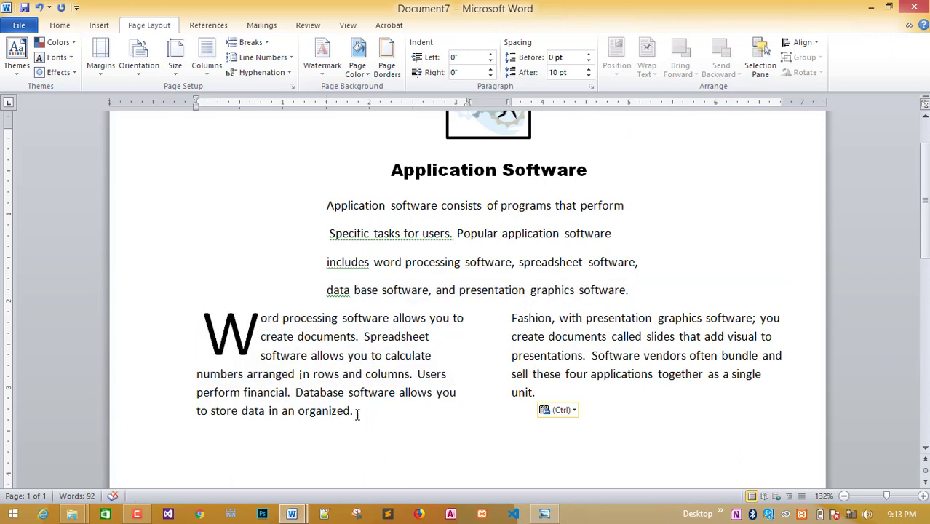
left_click_drag(357, 413, 284, 376)
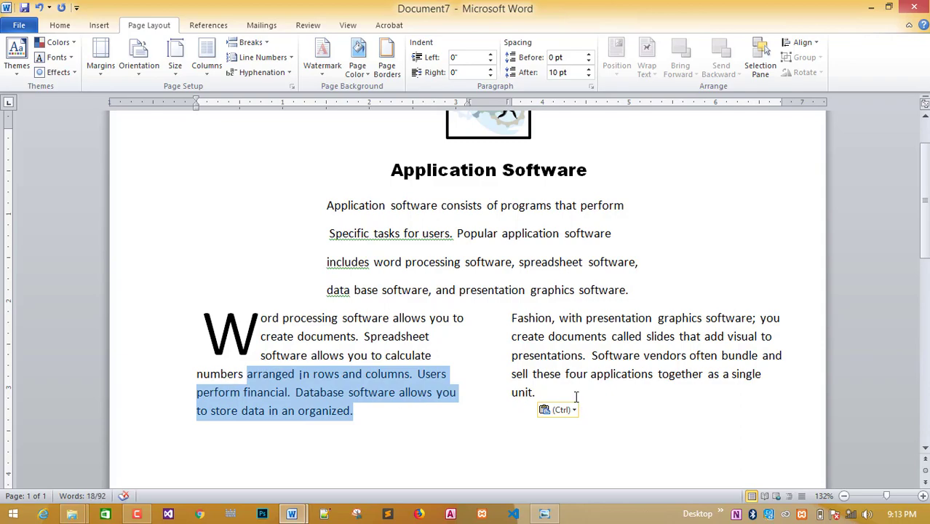
left_click_drag(574, 394, 196, 358)
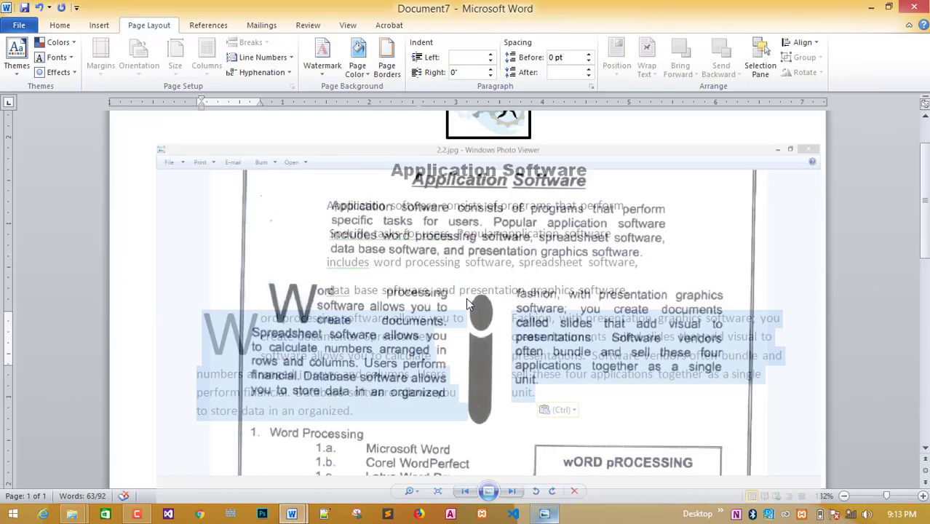
left_click(71, 28)
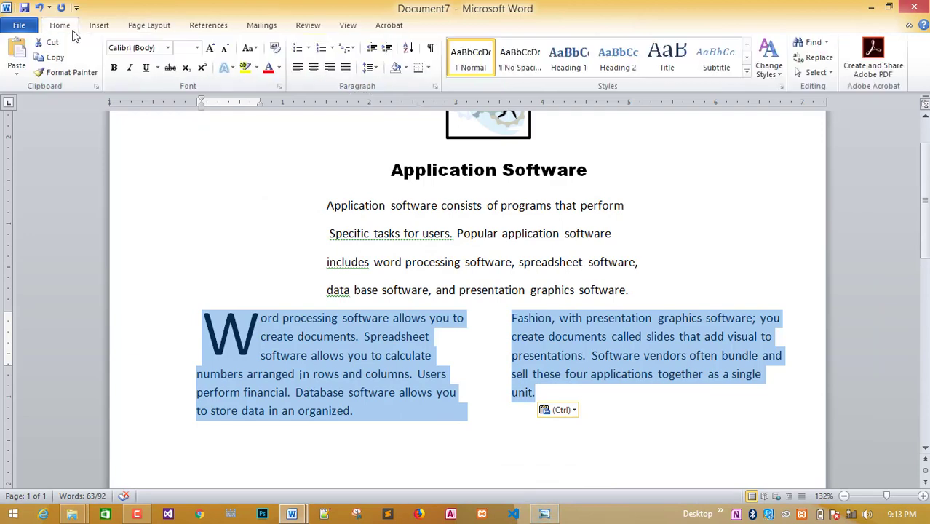
left_click(347, 67)
left_click(488, 432)
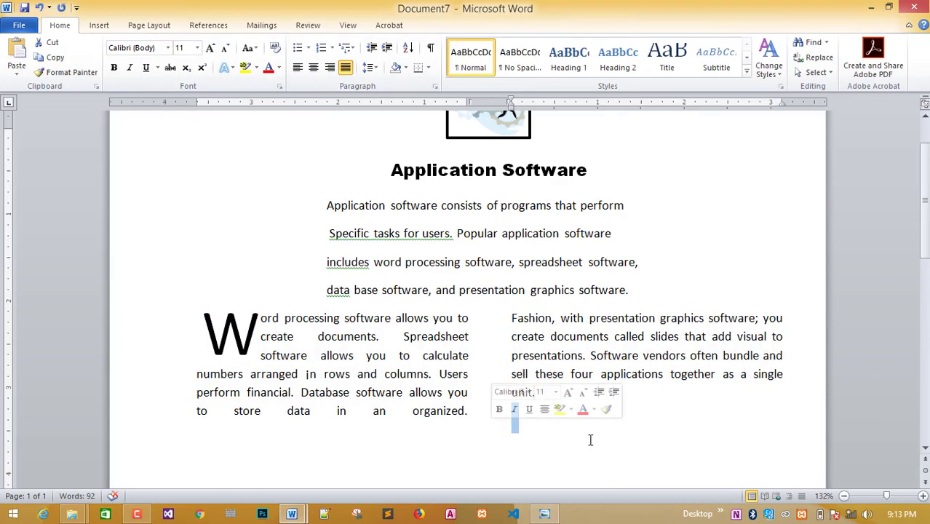
left_click(633, 425)
left_click(559, 515)
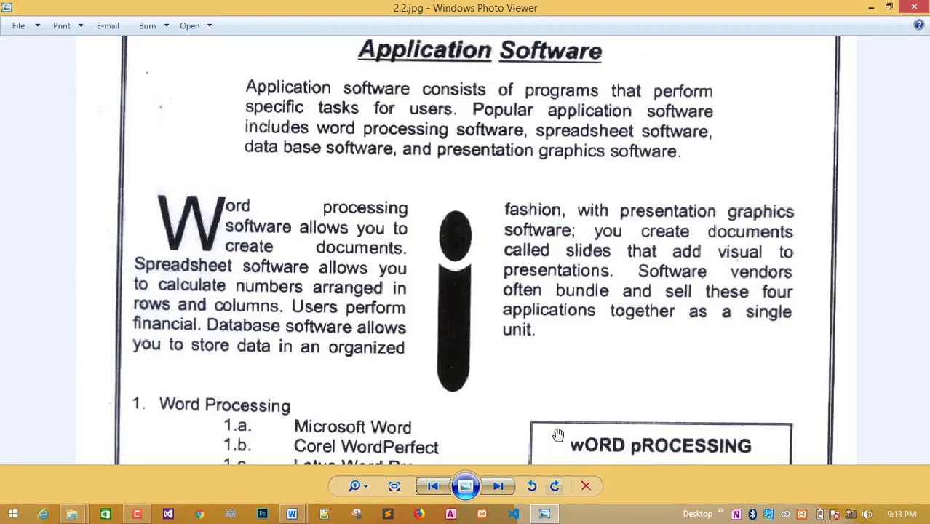
mouse_move(291, 515)
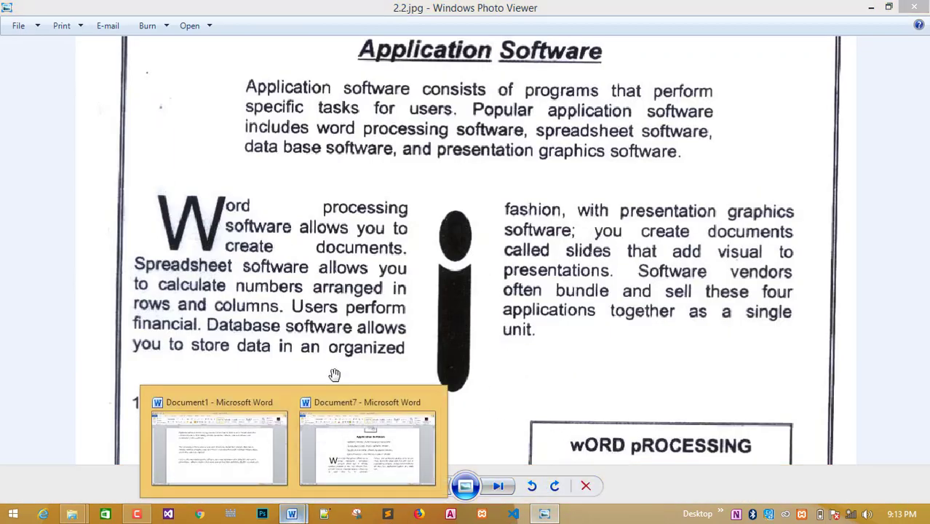
left_click(368, 440)
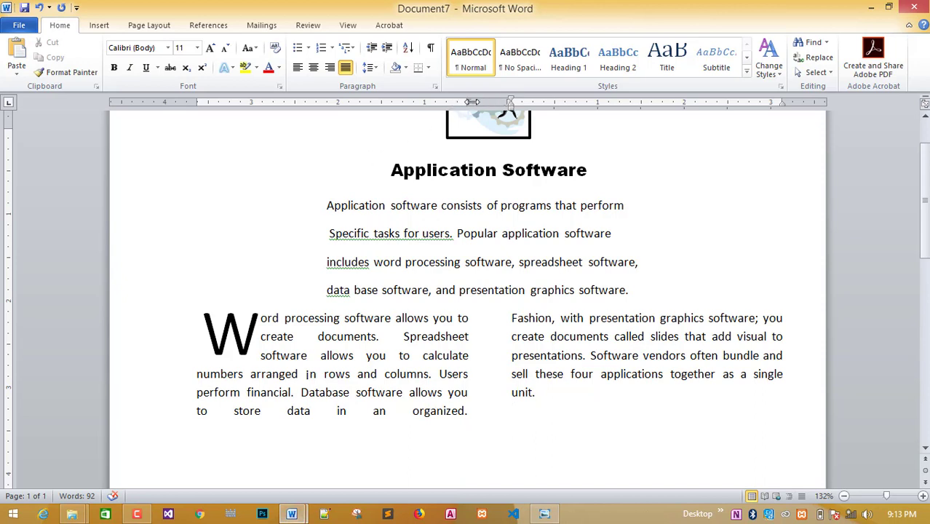
Drag the column markers on the ruler to rebalance both column widths and the gap between them.
left_click_drag(469, 102, 446, 104)
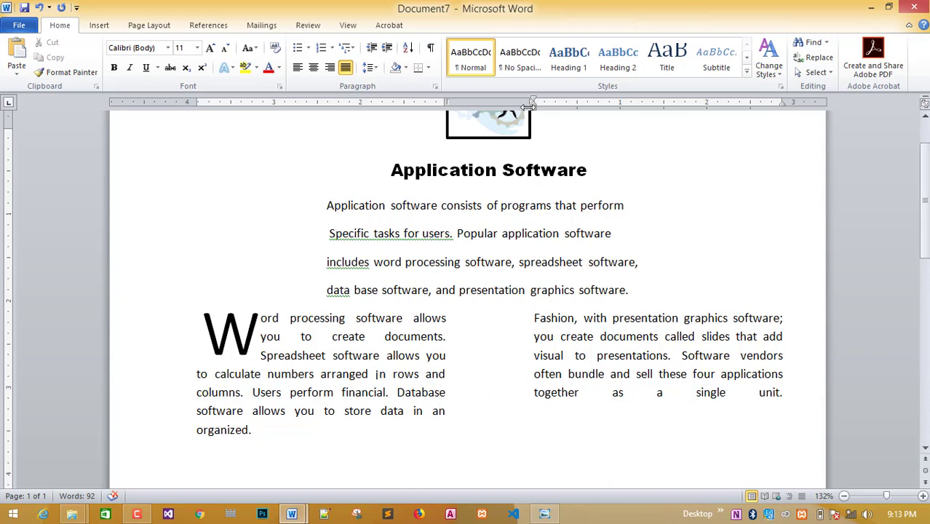
left_click_drag(528, 104, 537, 105)
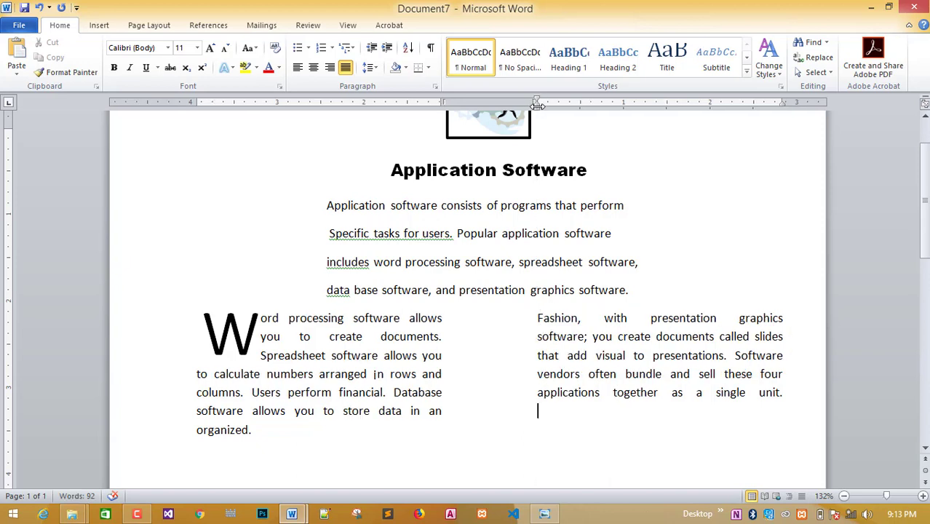
left_click_drag(443, 102, 452, 103)
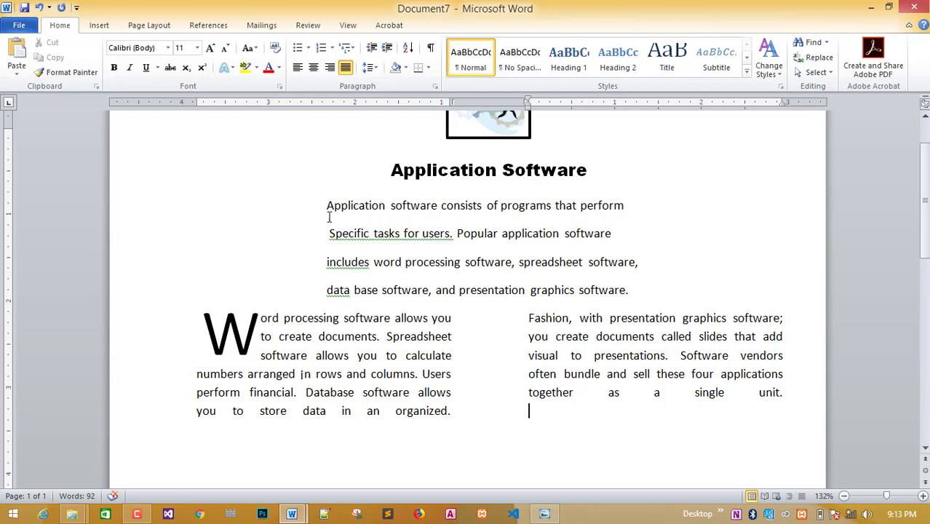
left_click(89, 26)
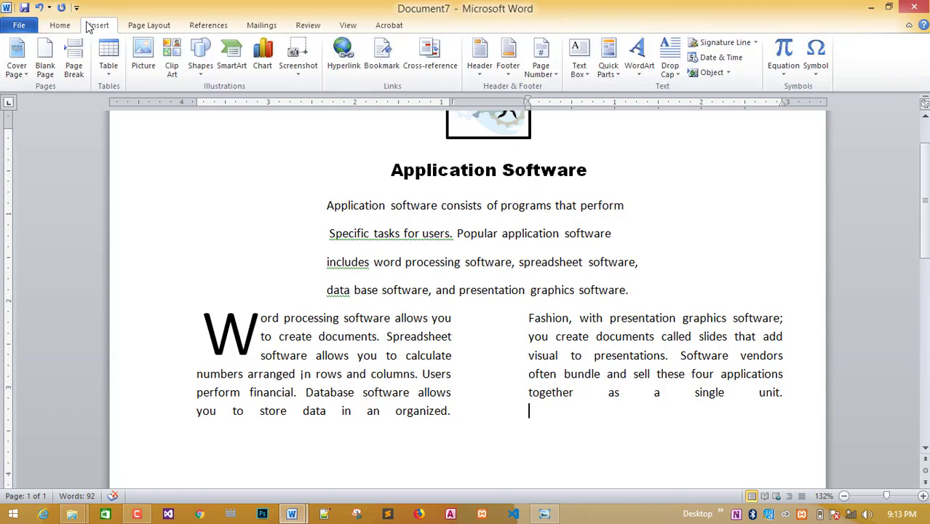
Draw a Flowchart: Delay shape below the text and give it the solid black style.
left_click(200, 56)
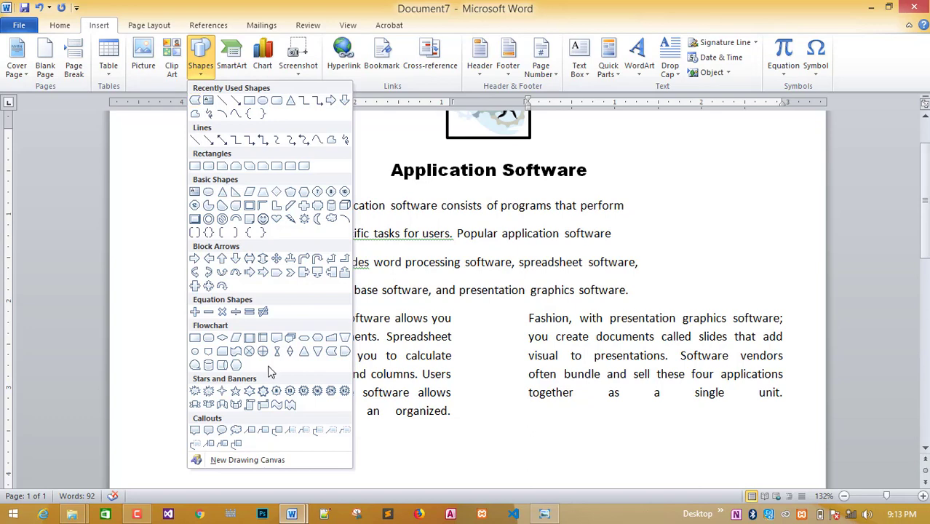
left_click(329, 355)
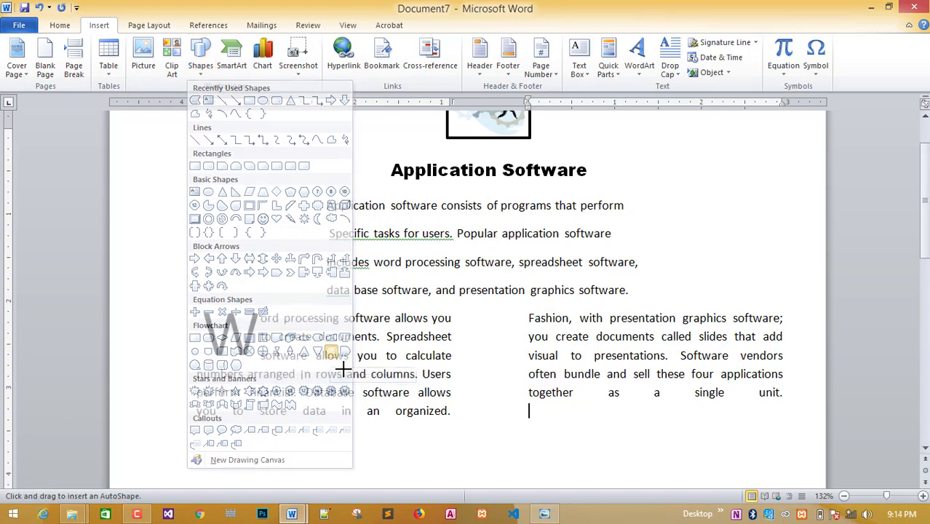
left_click_drag(442, 435, 577, 462)
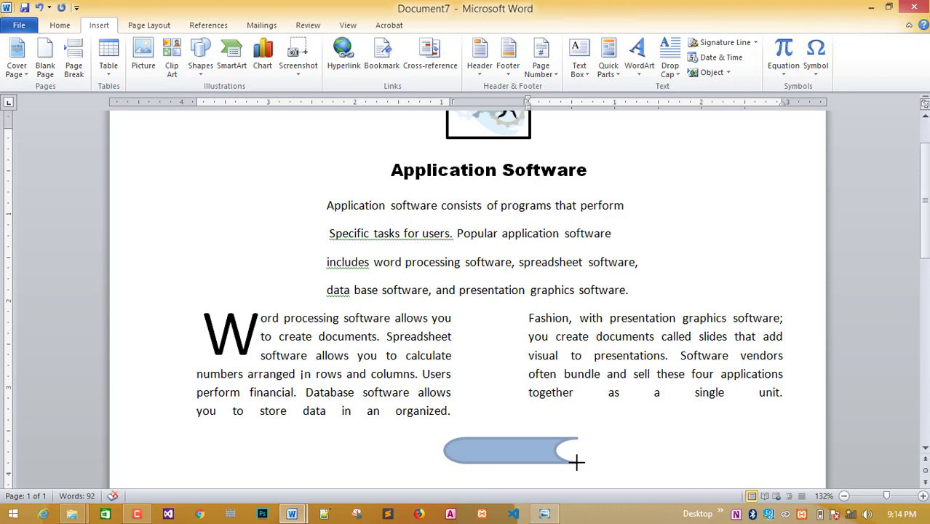
left_click_drag(576, 461, 564, 462)
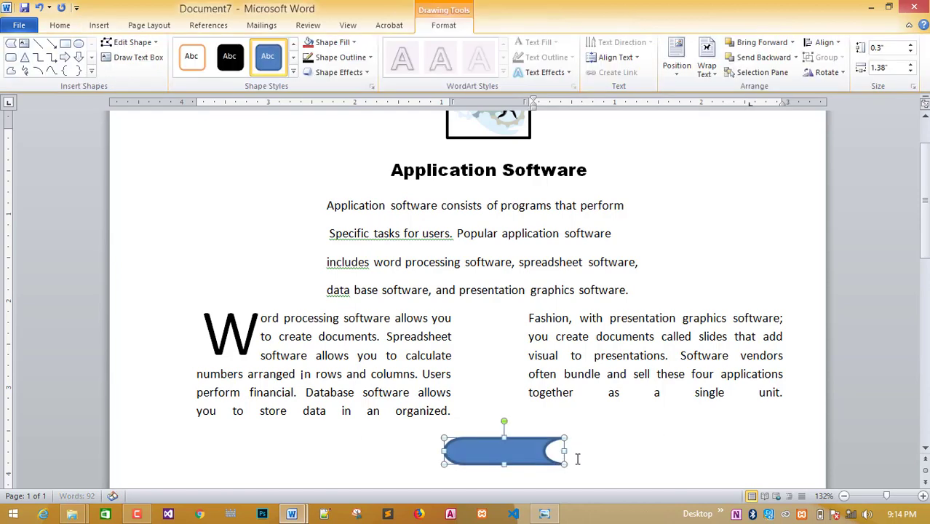
left_click(224, 63)
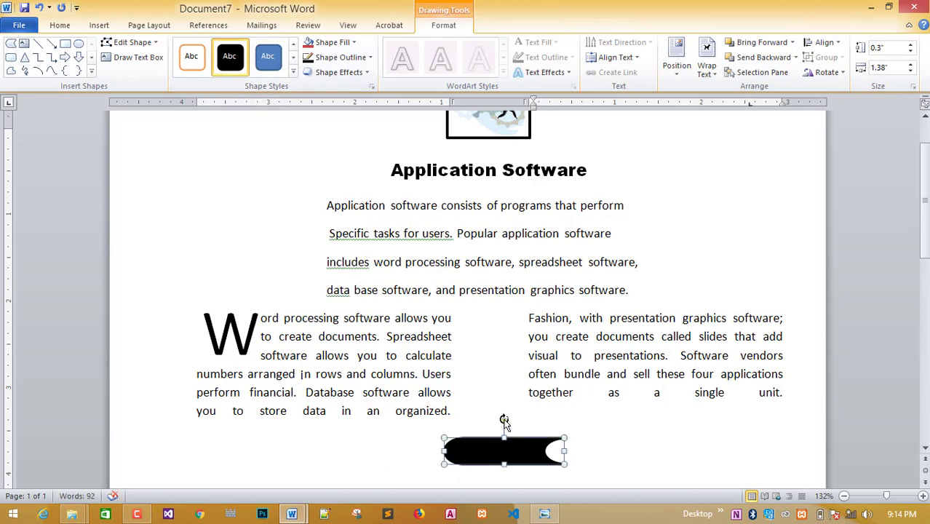
Rotate the shape vertical, size it to about 0.27" by 0.92", and place it between the columns.
left_click_drag(501, 422, 481, 365)
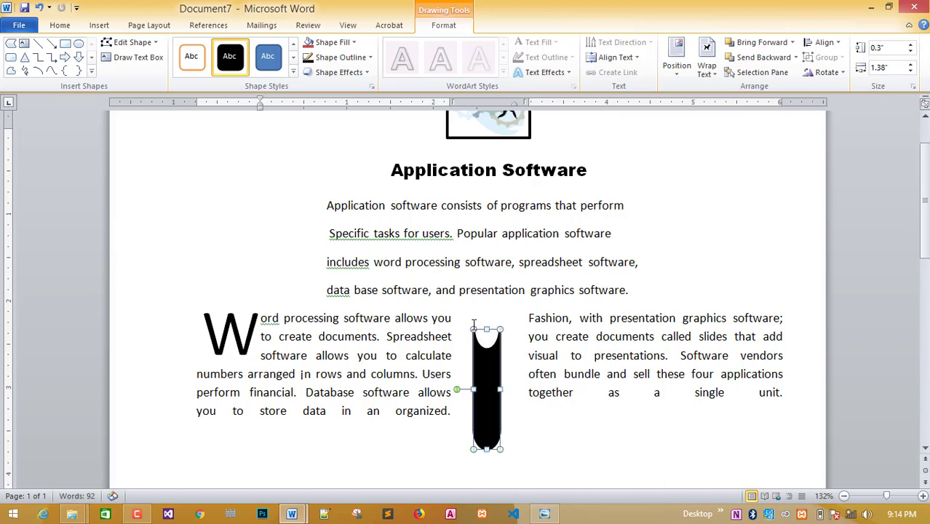
left_click_drag(471, 327, 483, 339)
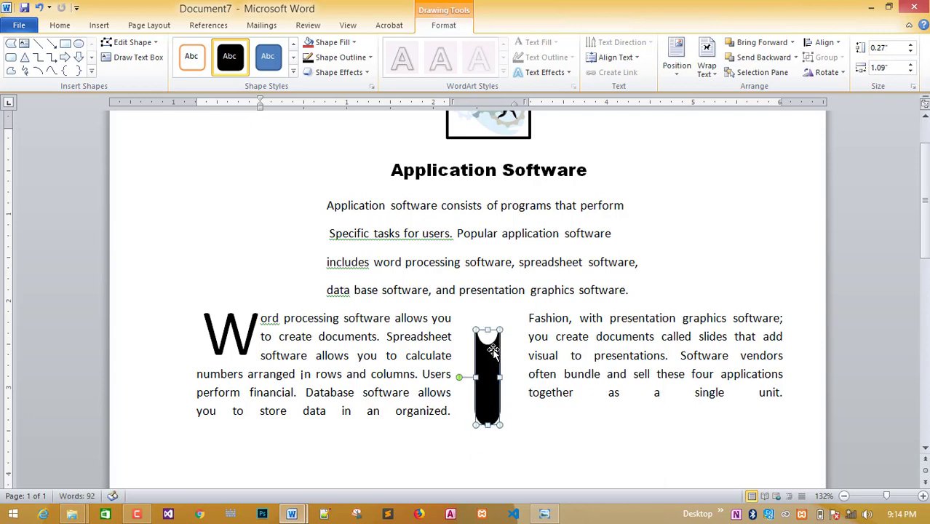
left_click_drag(488, 425, 488, 409)
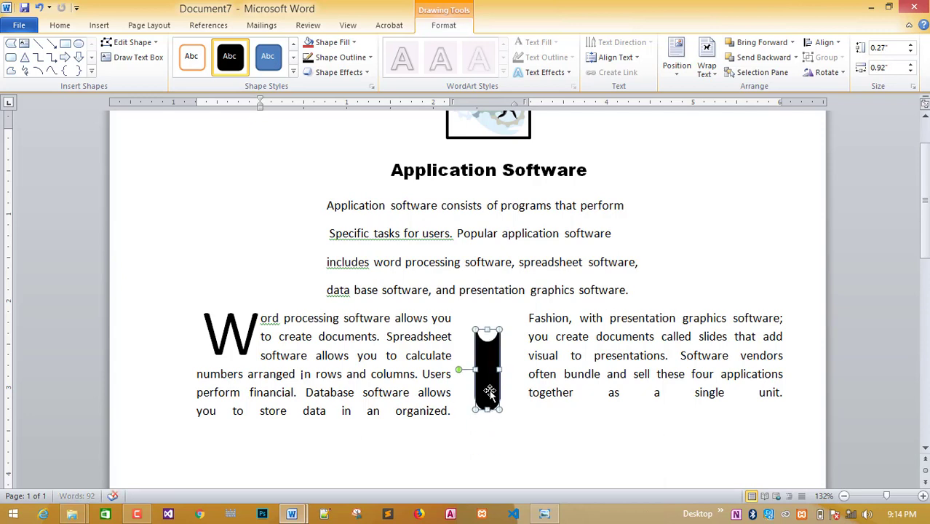
left_click_drag(487, 364, 488, 384)
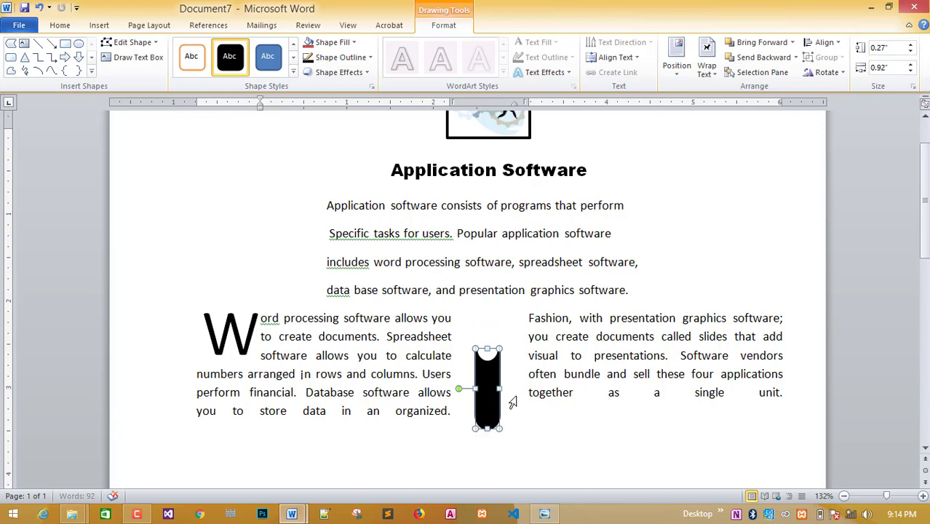
left_click(508, 390)
left_click(492, 371)
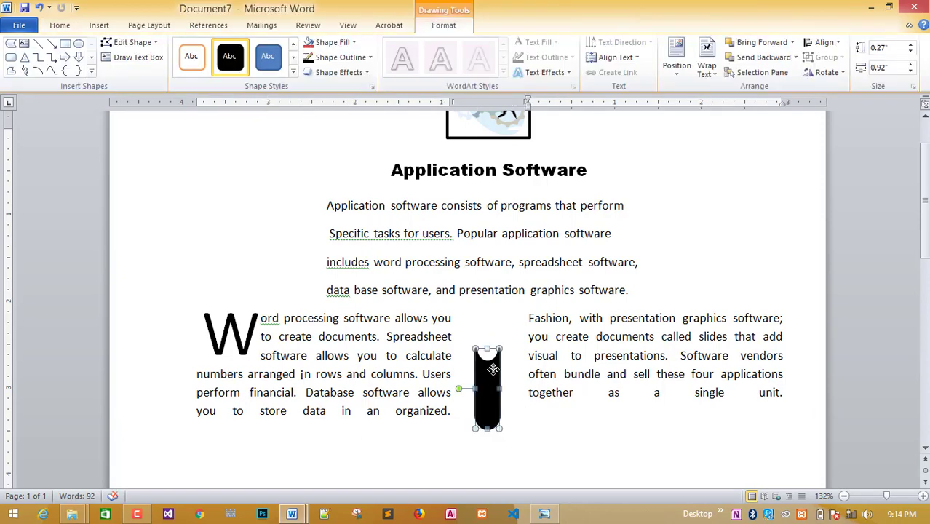
left_click(507, 398)
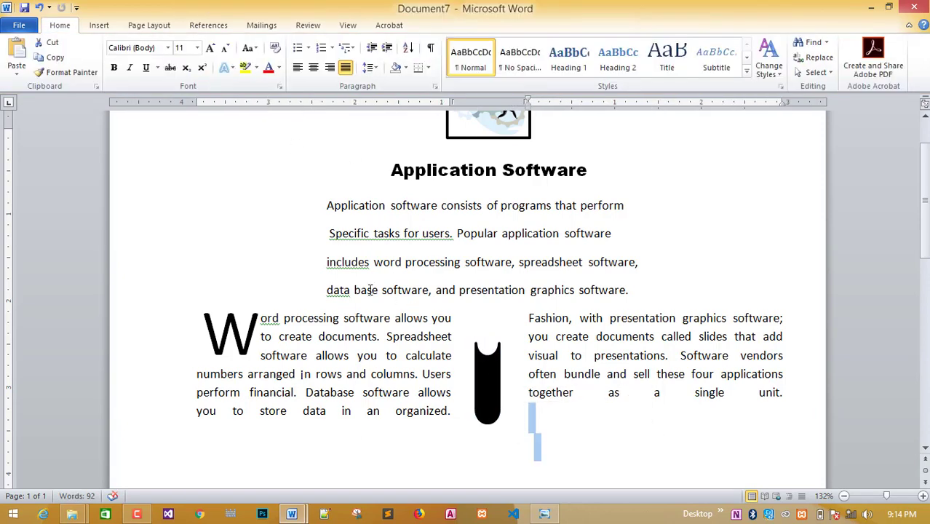
left_click(480, 348)
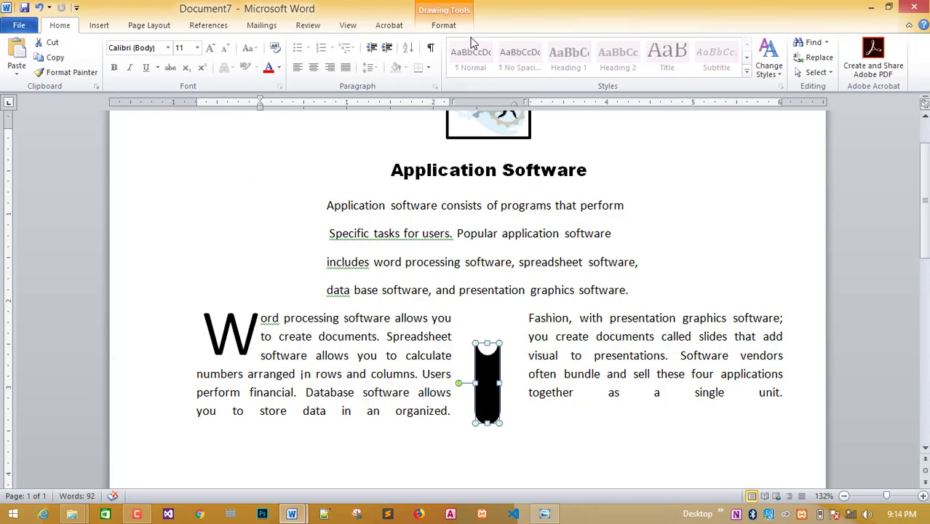
left_click(257, 204)
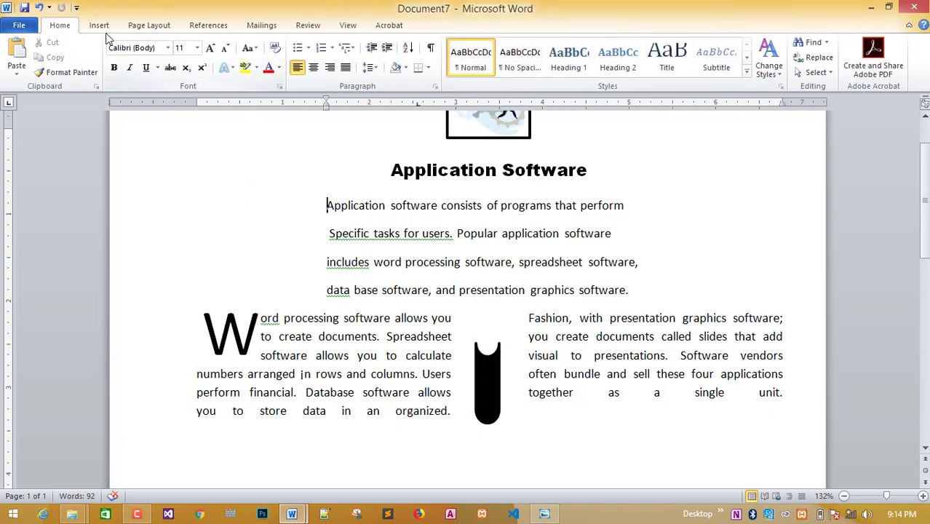
left_click(99, 25)
Draw a black oval, about 0.37" by 0.27", on top of the bar to dot the 'i'.
left_click(206, 74)
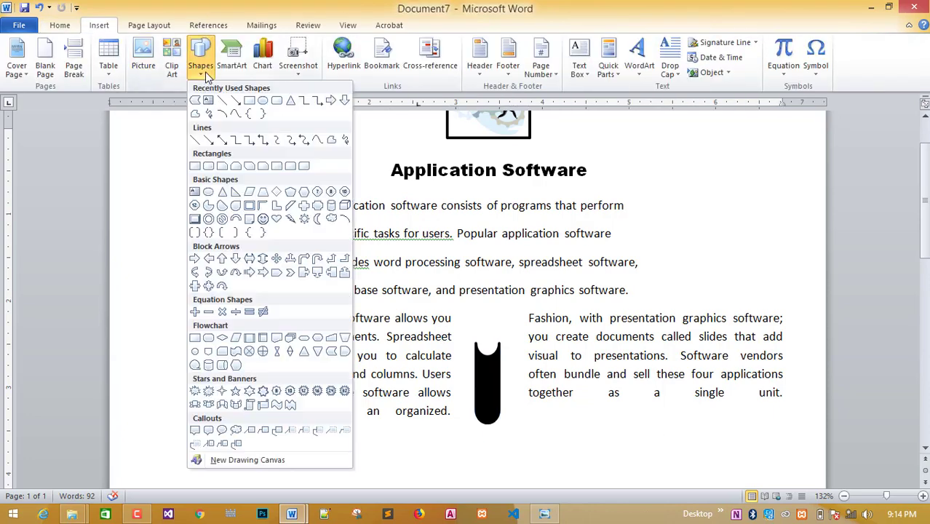
left_click(262, 99)
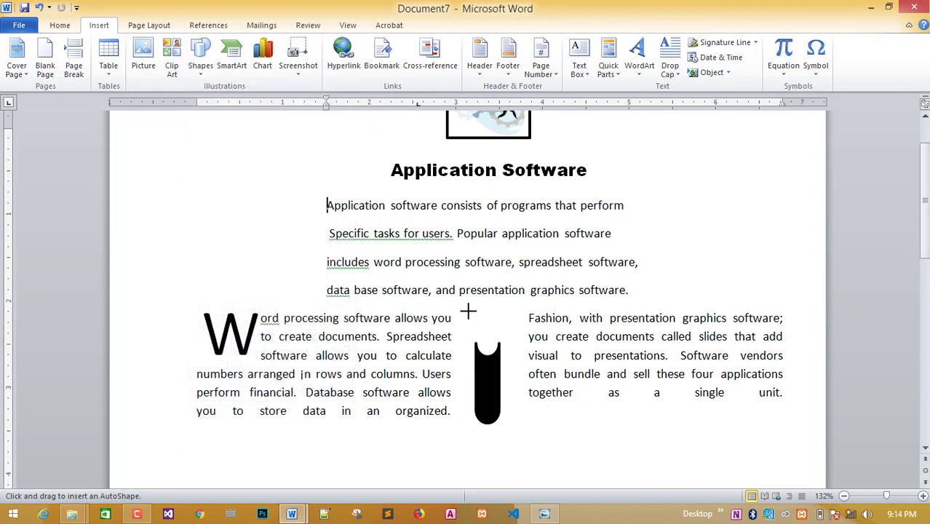
left_click_drag(474, 311, 494, 335)
left_click_drag(502, 344, 501, 345)
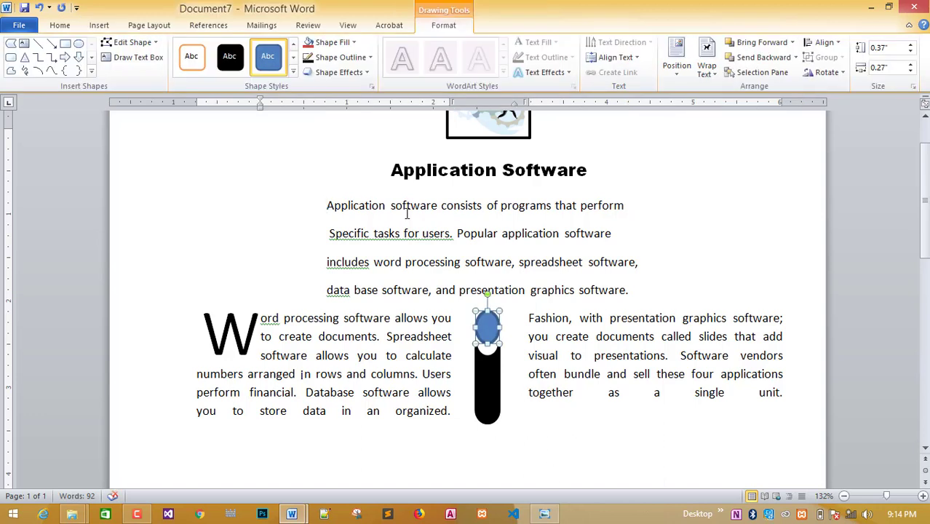
left_click(229, 56)
left_click(595, 467)
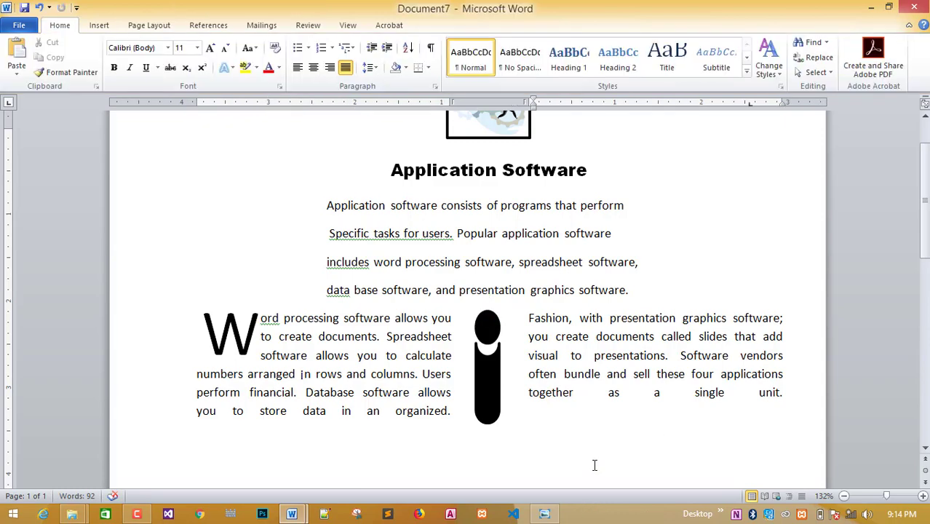
Pan around the 2.2.jpg reference to check the 'i' and numbered list, then return to Document7.
left_click(543, 515)
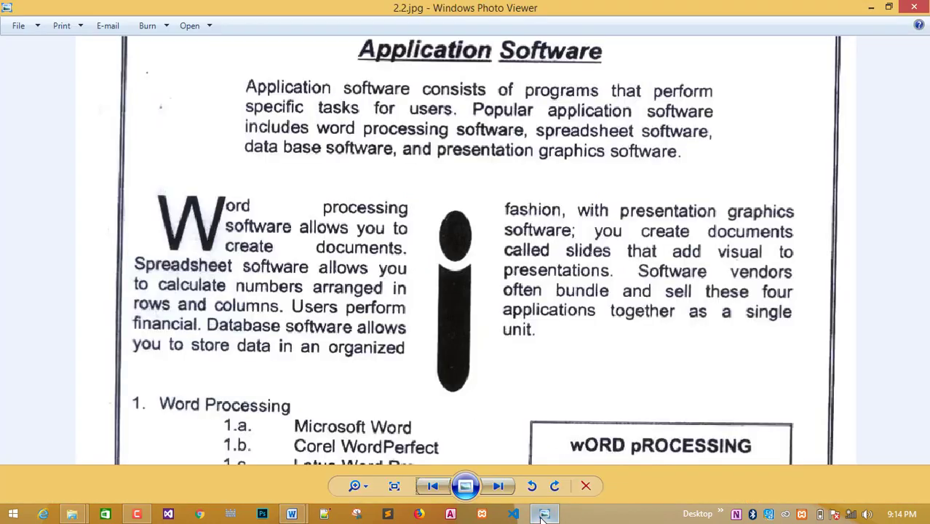
left_click(544, 514)
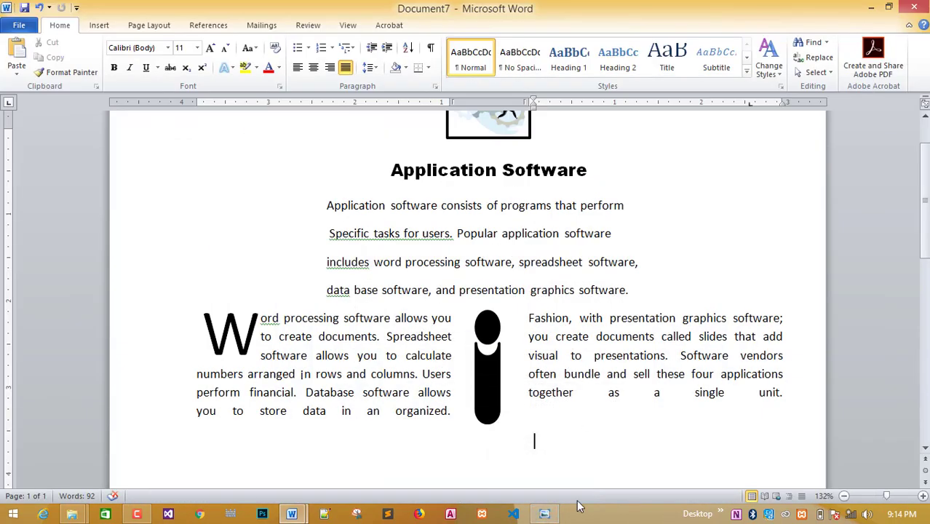
left_click(543, 514)
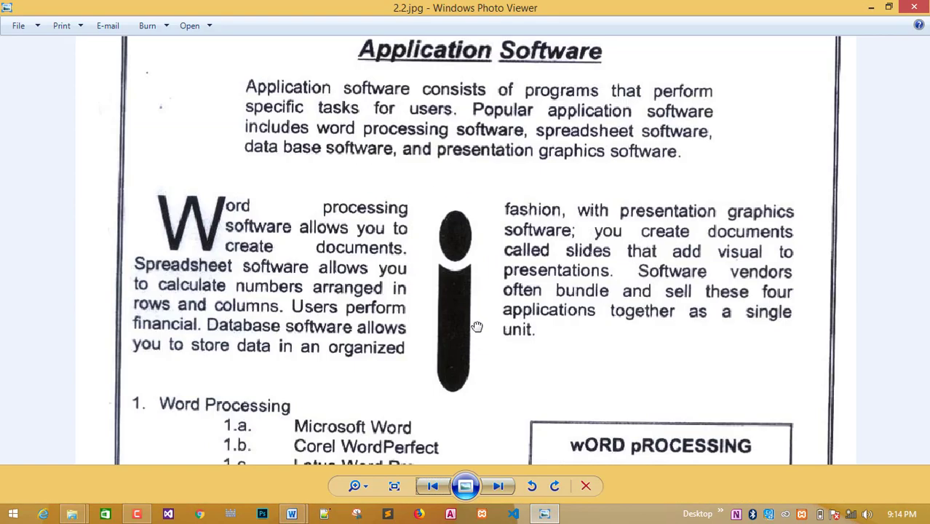
left_click_drag(476, 327, 481, 127)
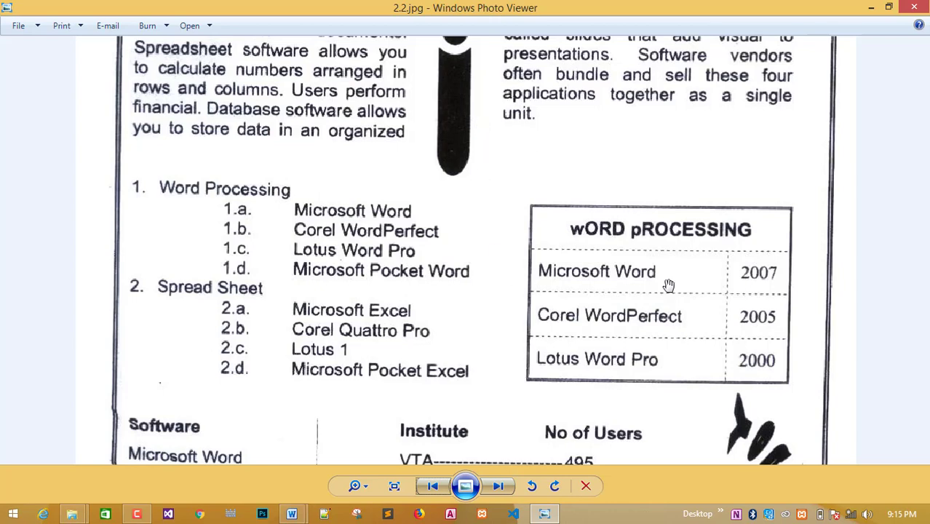
left_click_drag(499, 212, 500, 290)
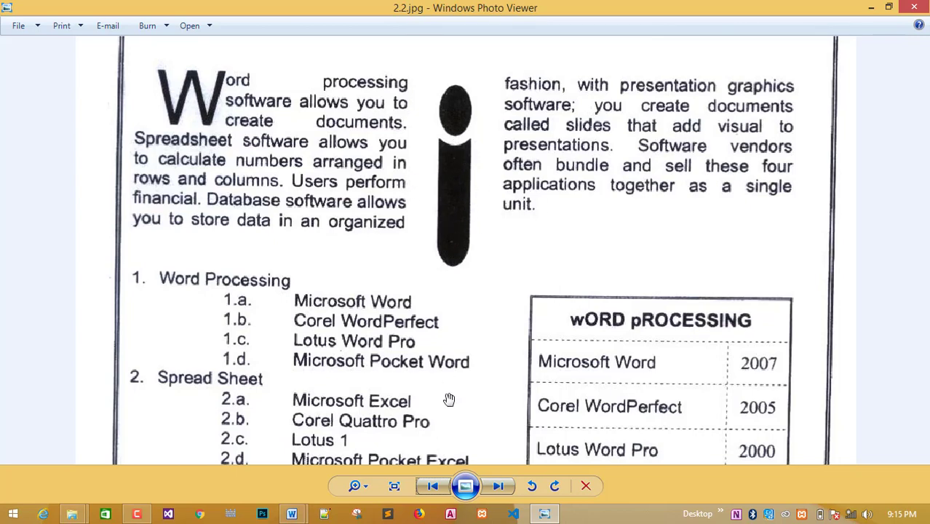
left_click_drag(455, 406, 456, 410)
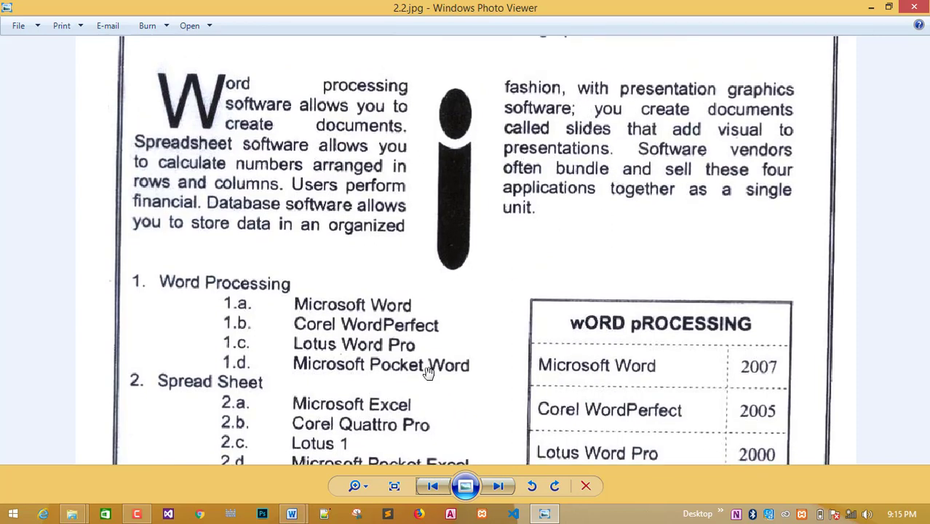
left_click_drag(428, 371, 446, 293)
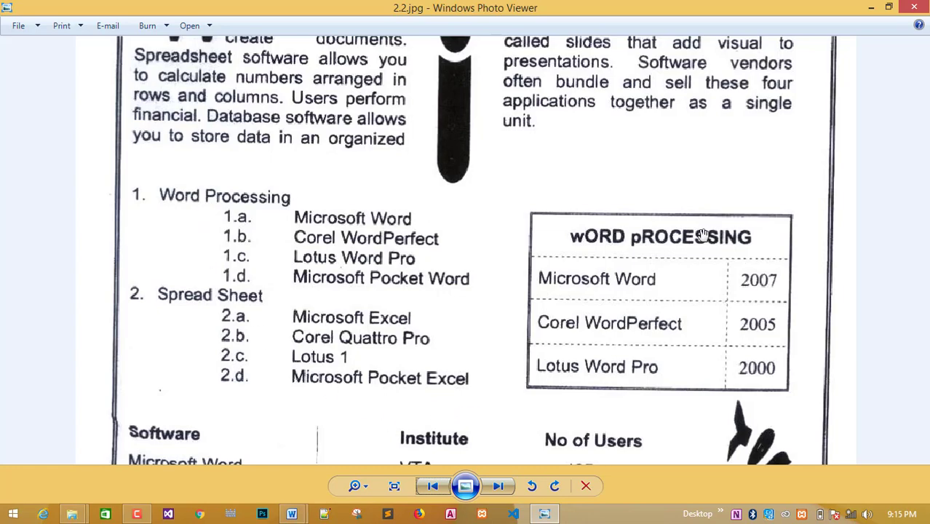
left_click_drag(575, 374, 531, 463)
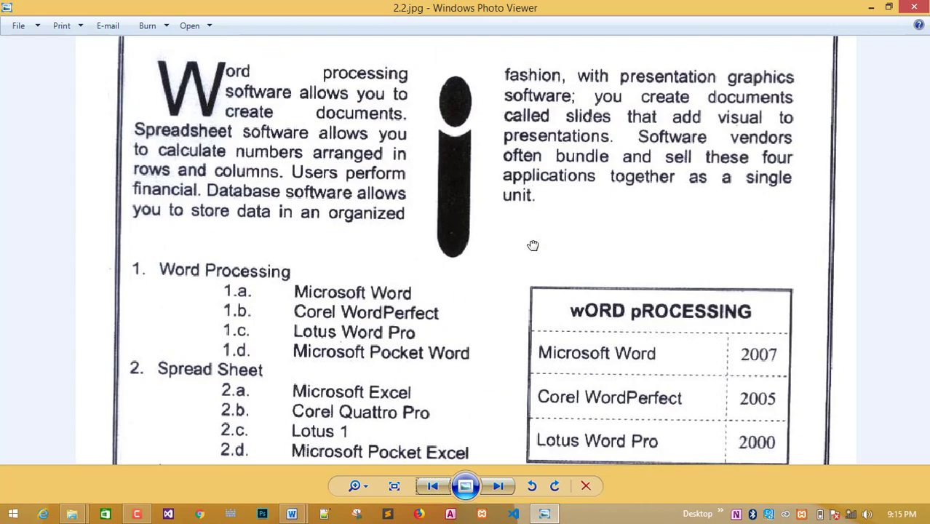
mouse_move(292, 509)
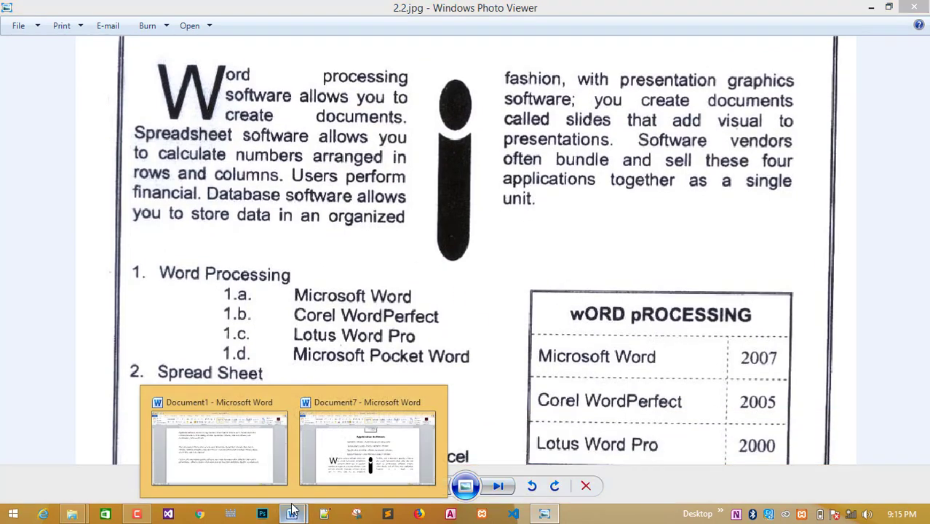
left_click(355, 466)
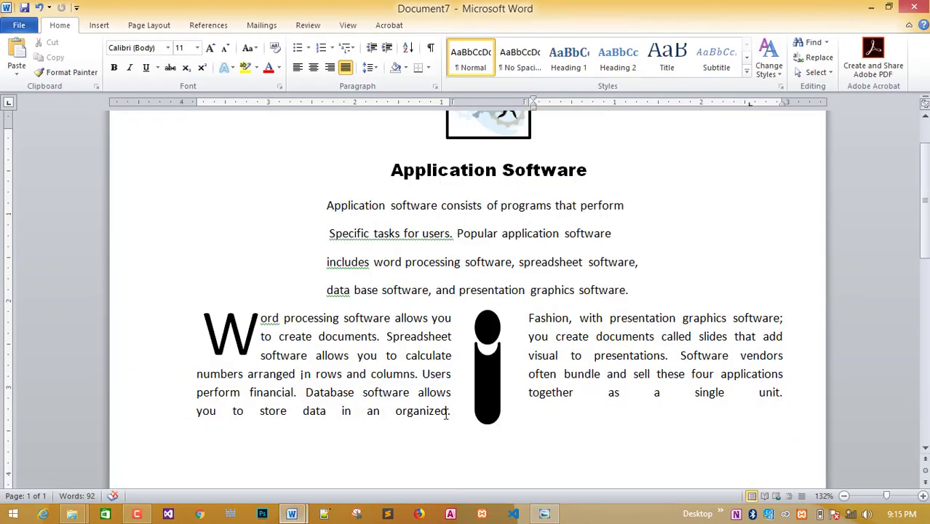
Add an empty paragraph after 'together as a single unit.' at the end of the right column.
scroll(446, 414, "down", 1)
left_click(790, 350)
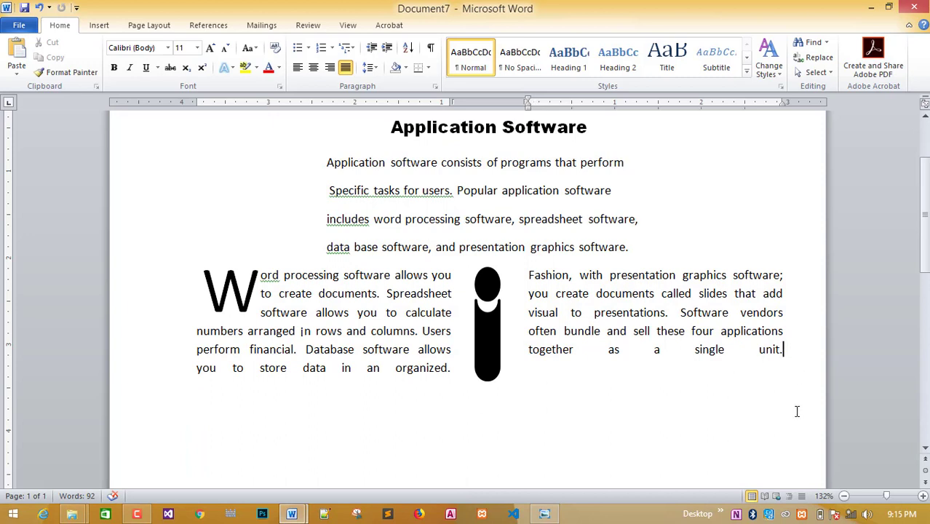
key("Return")
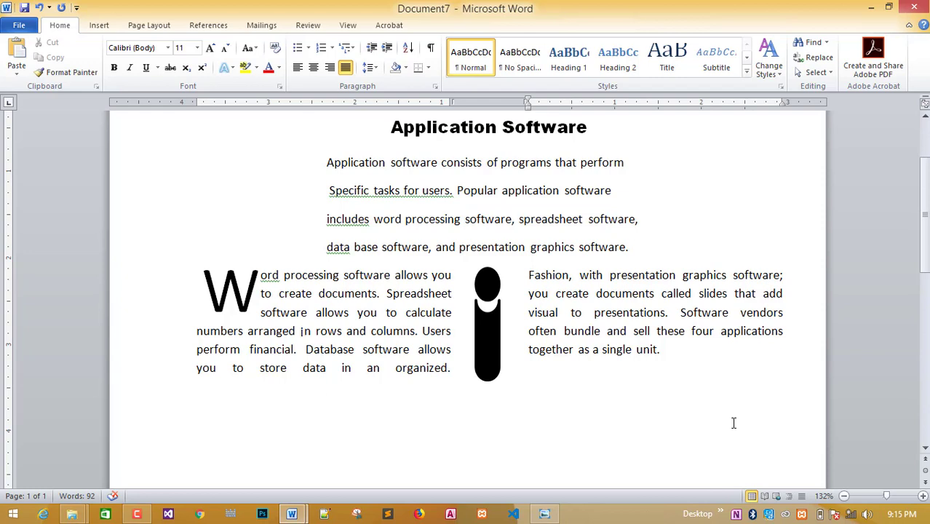
Switch to one column from this point forward, then add an empty line below the columns.
left_click(149, 26)
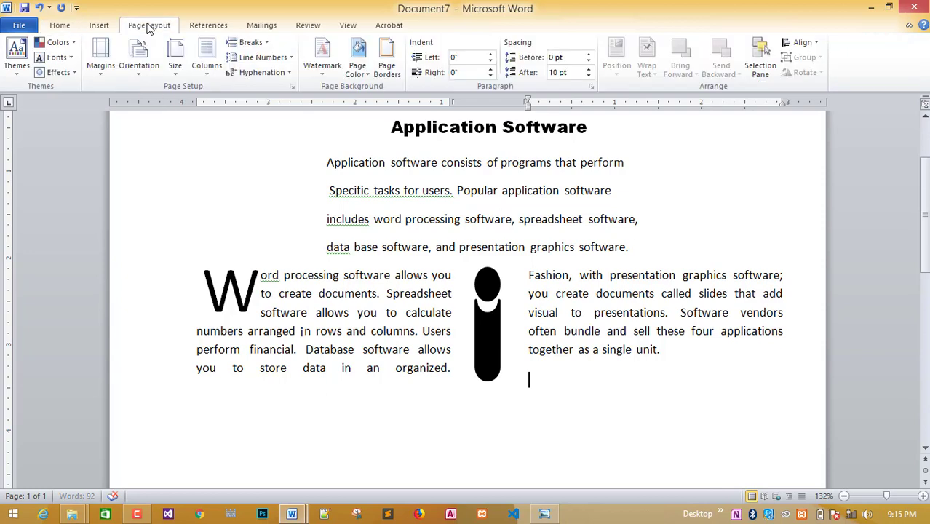
left_click(207, 59)
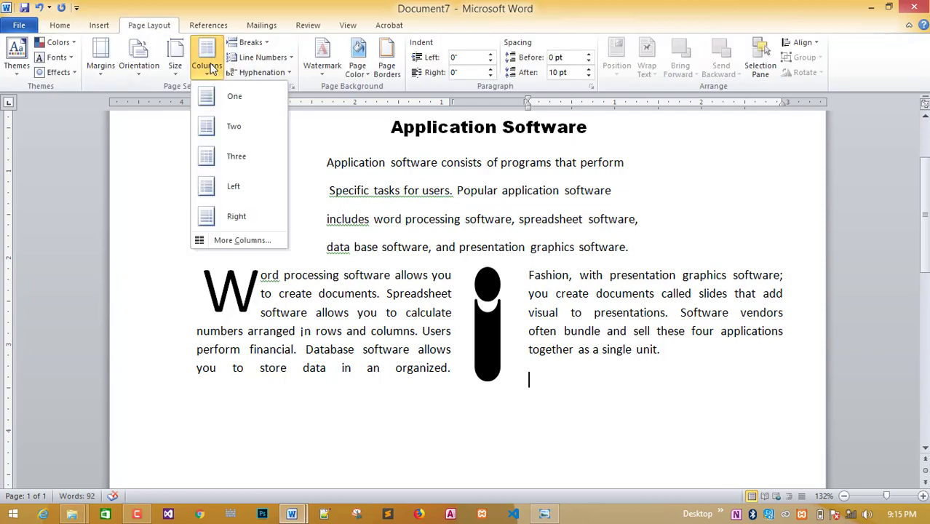
left_click(234, 240)
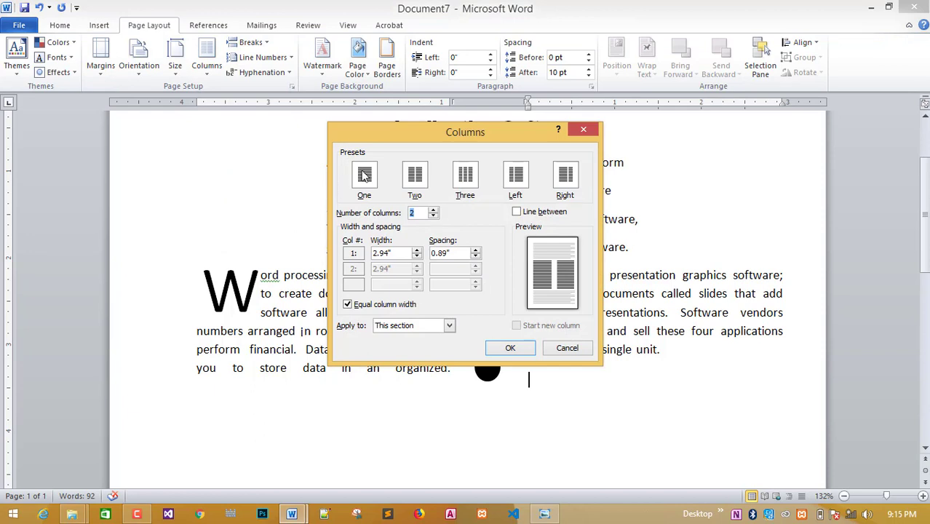
left_click(365, 175)
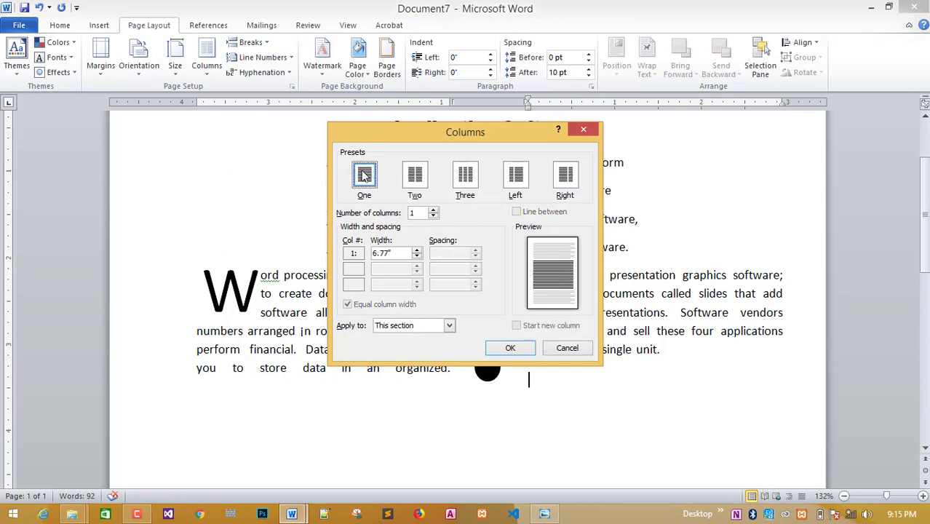
left_click(449, 326)
left_click(426, 347)
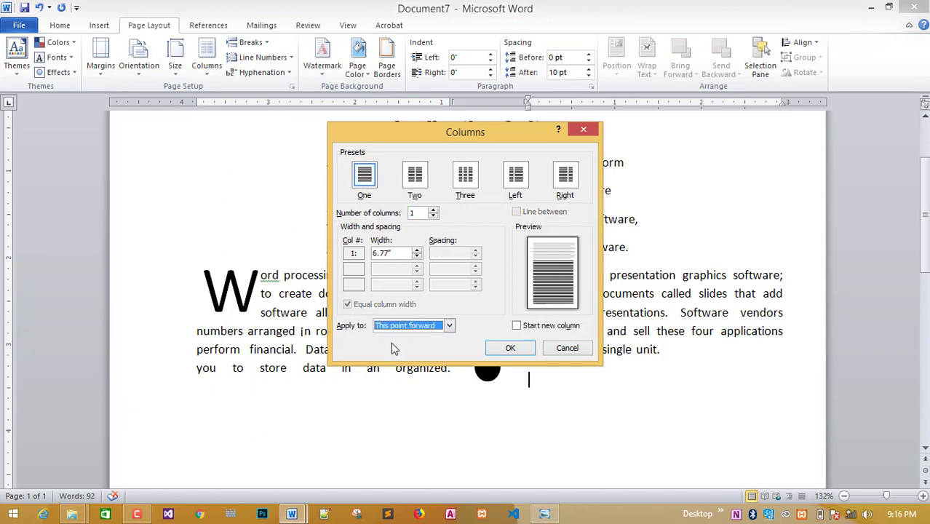
left_click(498, 348)
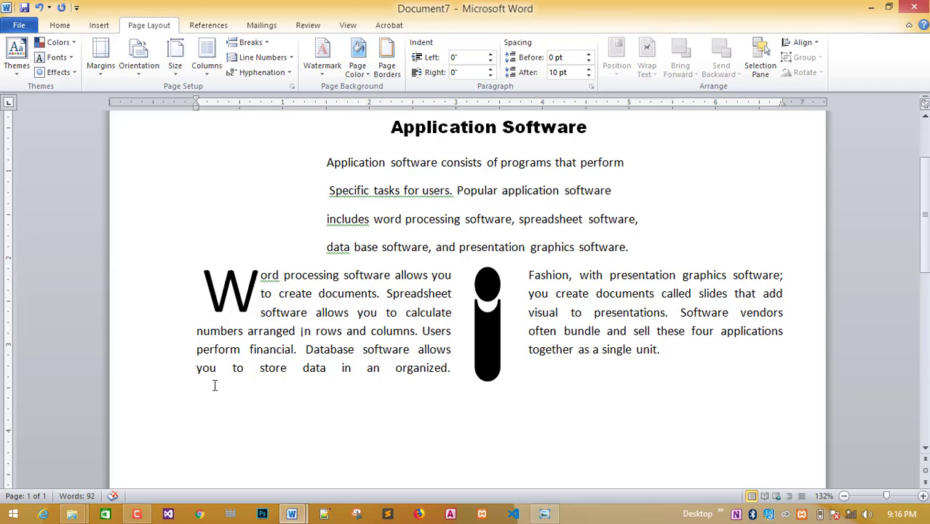
key("Return")
scroll(214, 385, "down", 1)
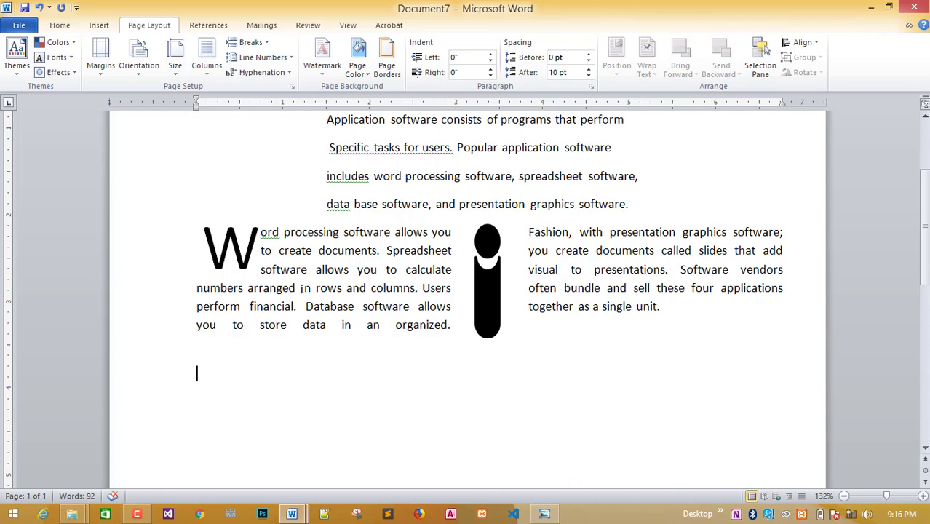
Pan the 2.2.jpg reference down to the numbered Word Processing and Spread Sheet list.
left_click(554, 515)
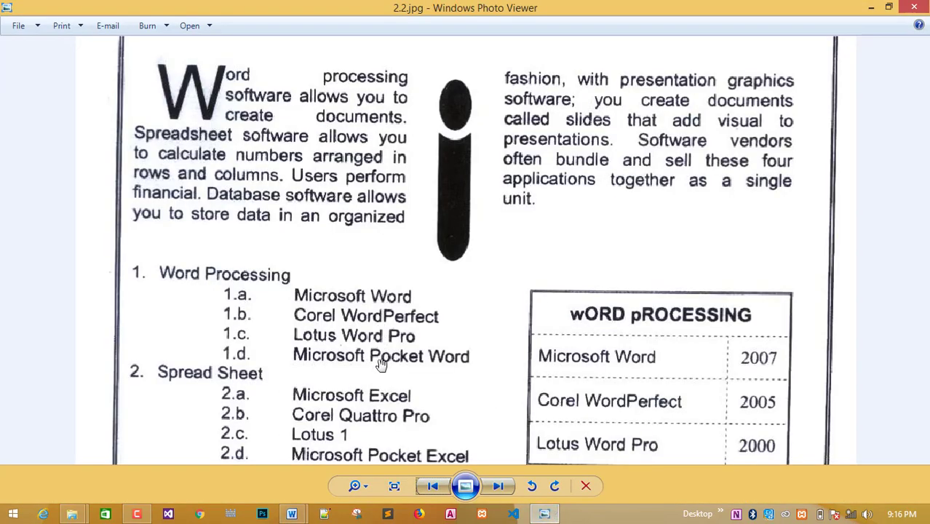
left_click_drag(381, 360, 387, 265)
scroll(386, 265, "down", 1)
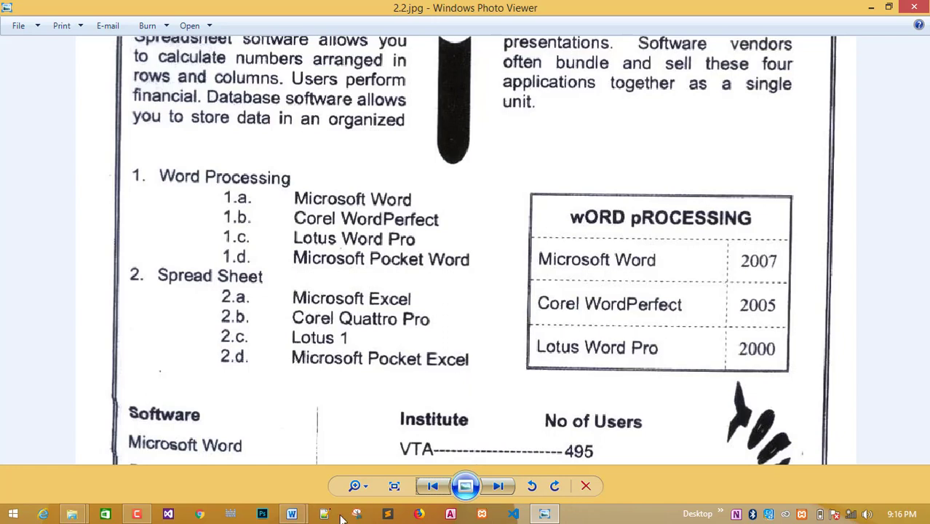
Back in Word, try the 1. 1.1. 1.1.1. multilevel list, remove it, and reopen the gallery.
mouse_move(292, 513)
left_click(344, 466)
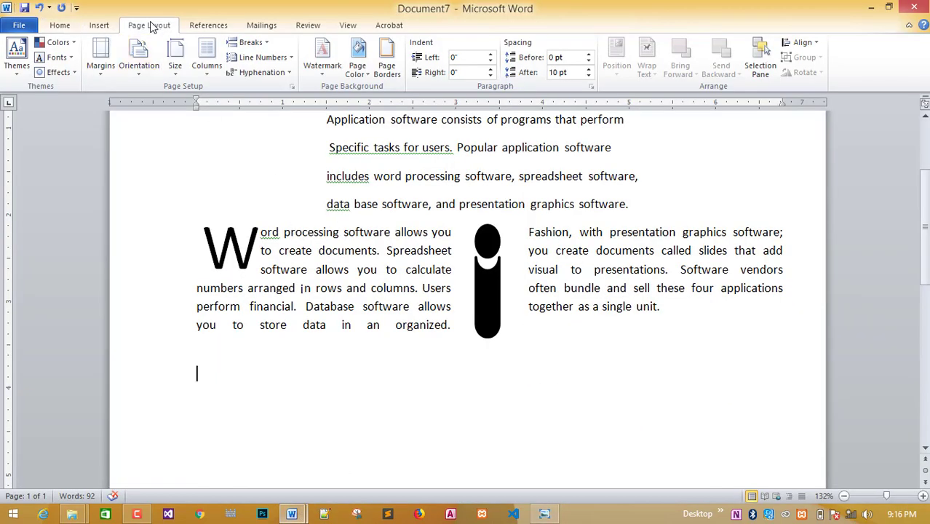
left_click(66, 25)
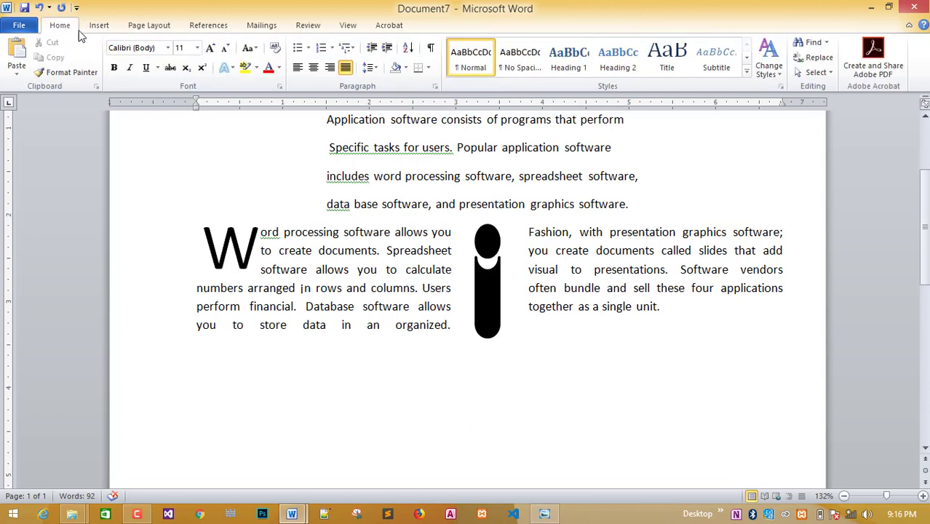
left_click(352, 49)
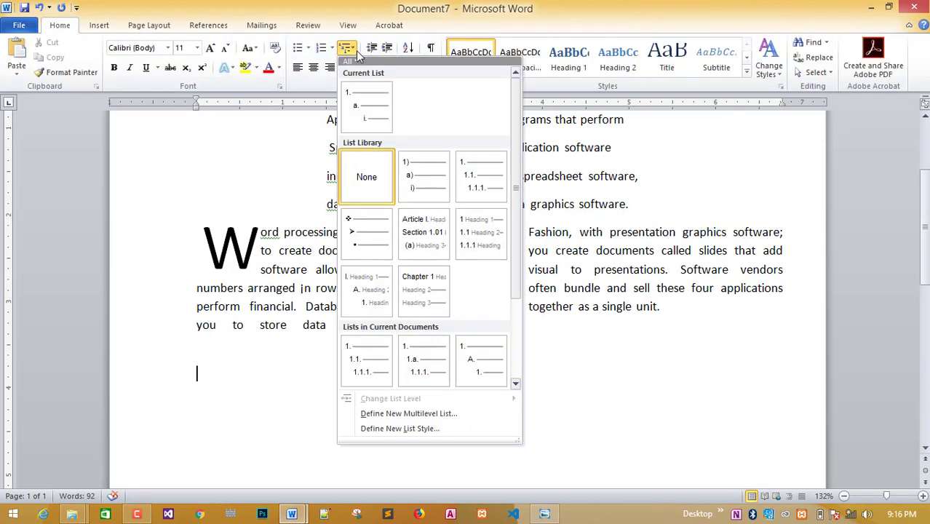
left_click(484, 183)
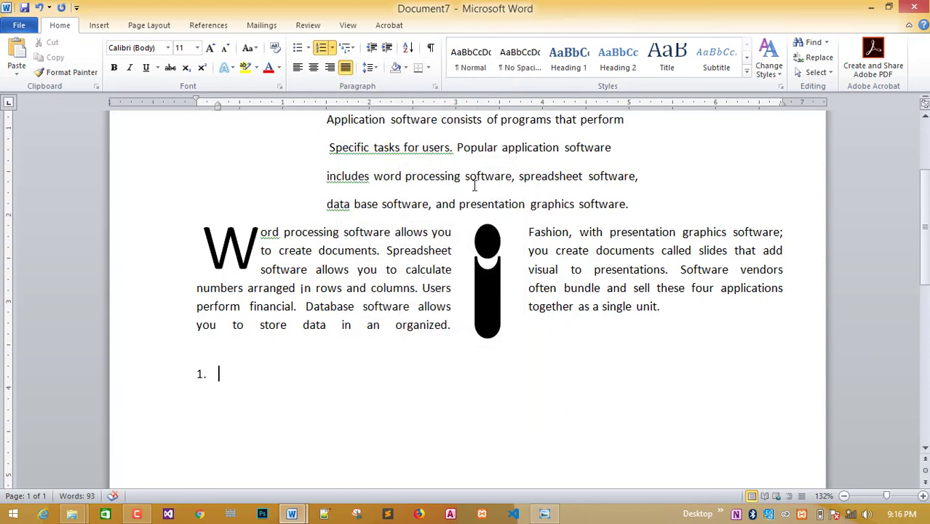
key("BackSpace")
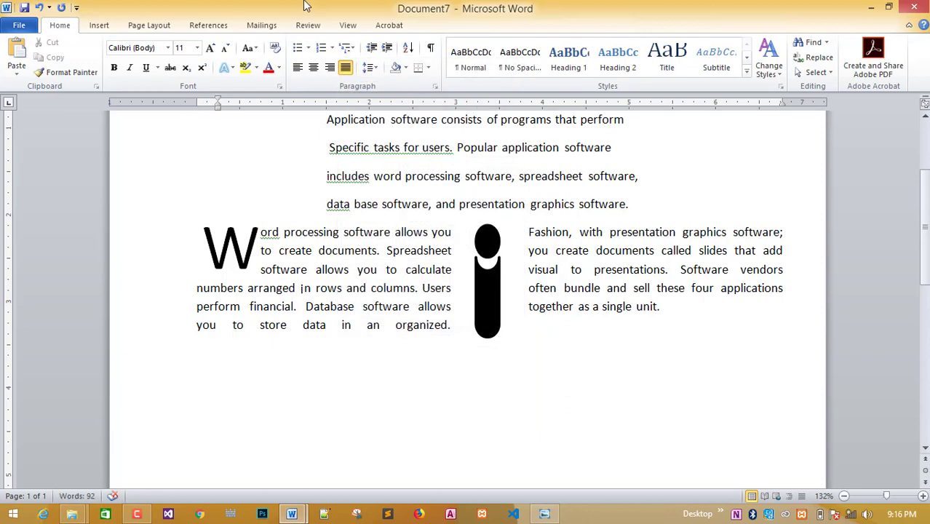
left_click(351, 50)
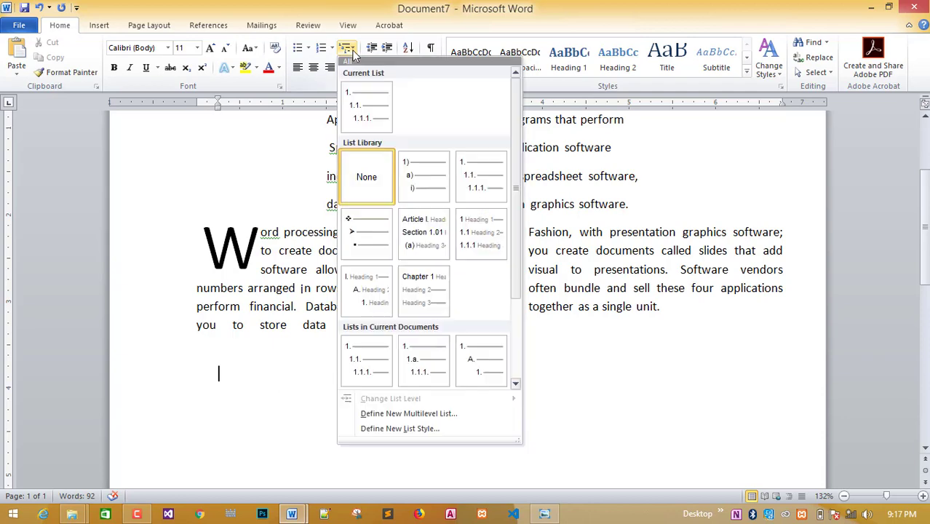
Define a new multilevel list whose level 2 is formatted 1.a. using a, b, c numbering.
left_click(411, 413)
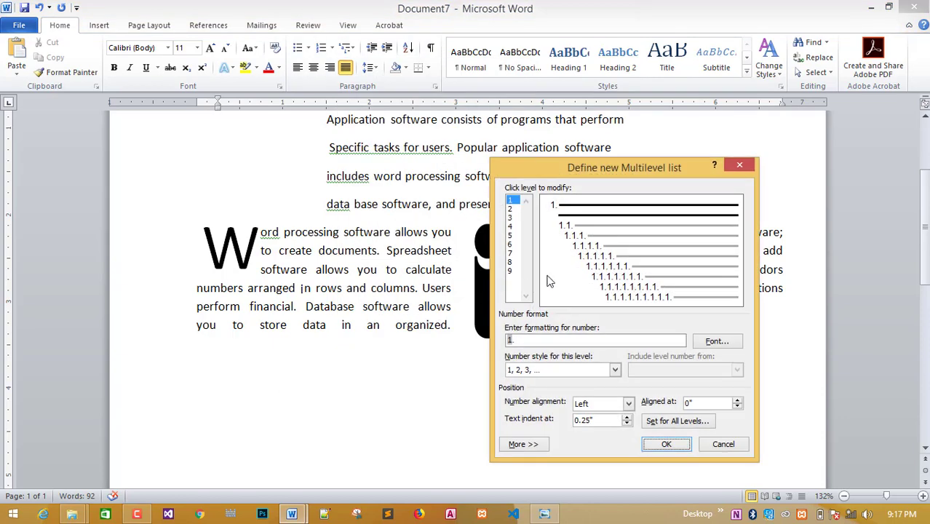
left_click(512, 203)
left_click(511, 209)
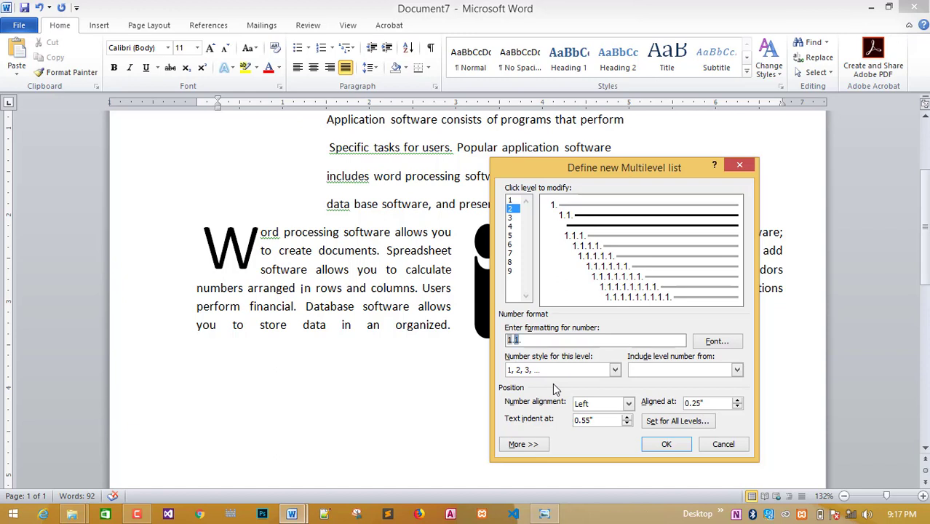
key("Delete")
type("a")
left_click(615, 370)
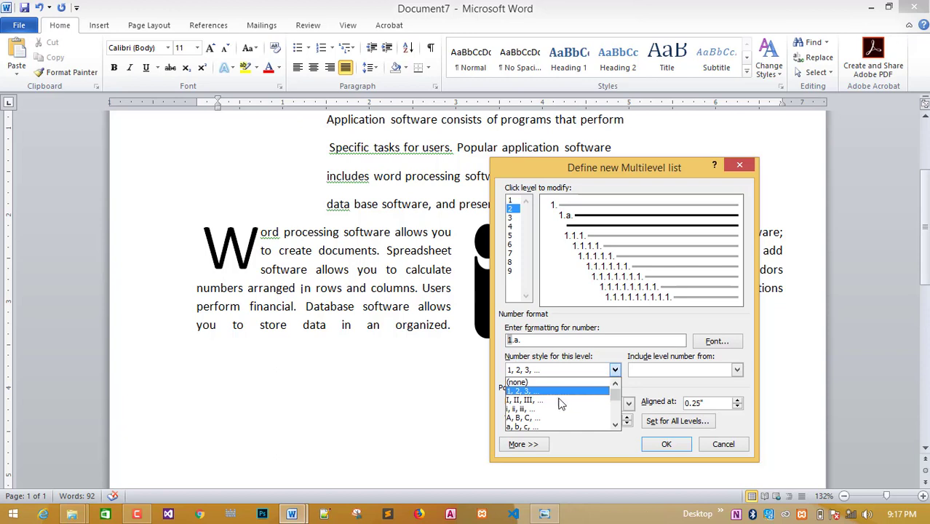
left_click(524, 422)
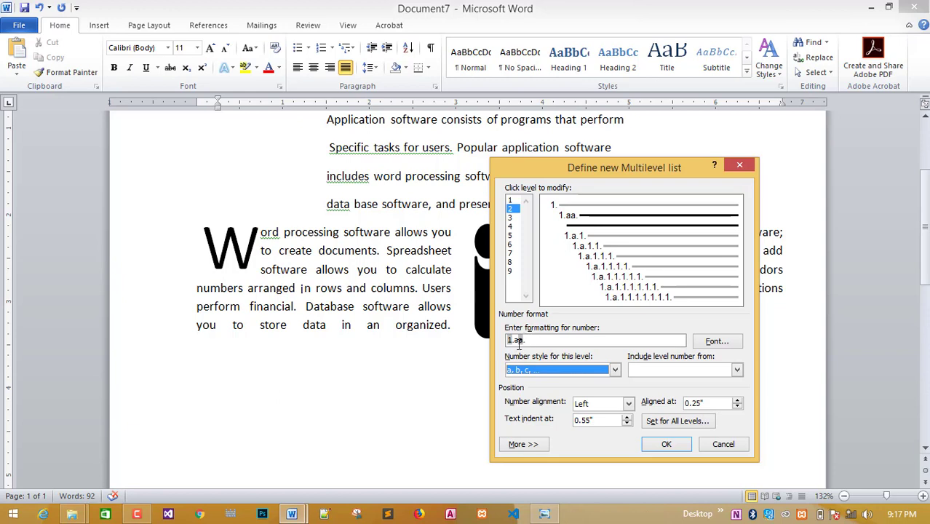
left_click(518, 340)
key("BackSpace")
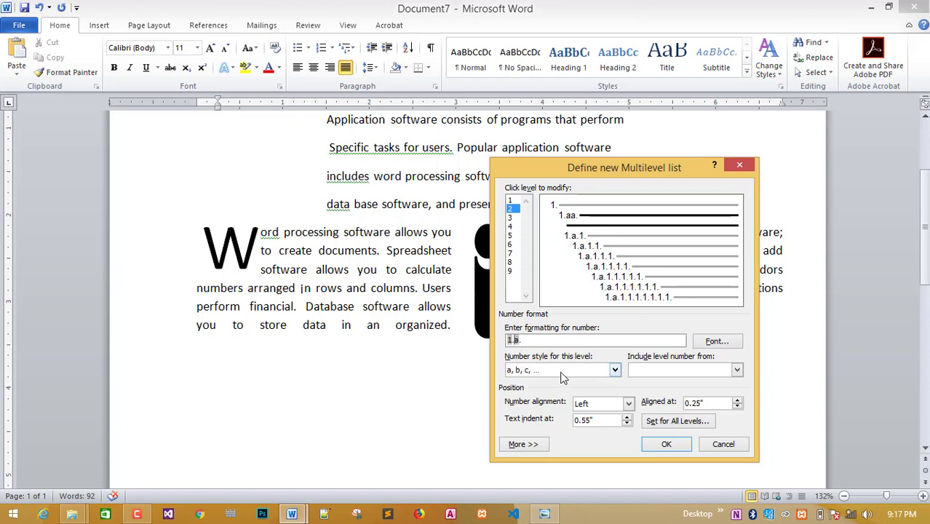
left_click(531, 342)
left_click(512, 201)
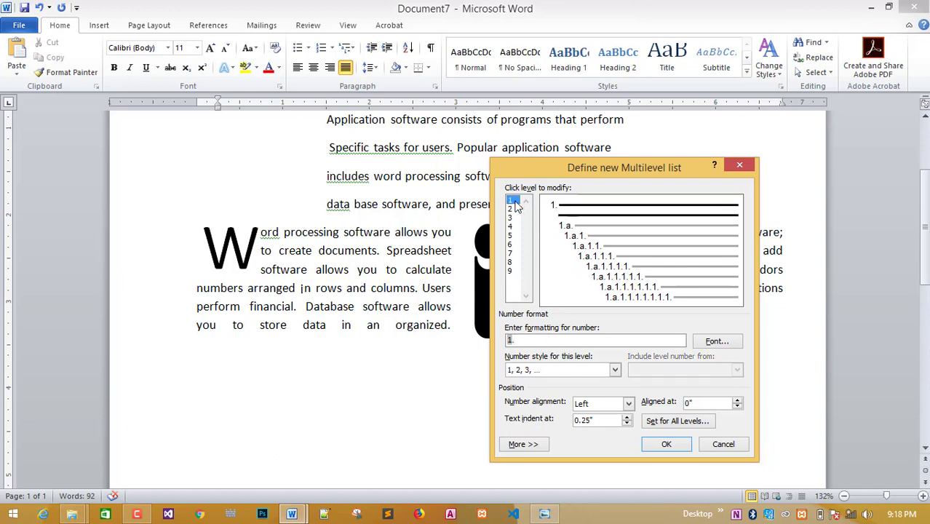
key("Return")
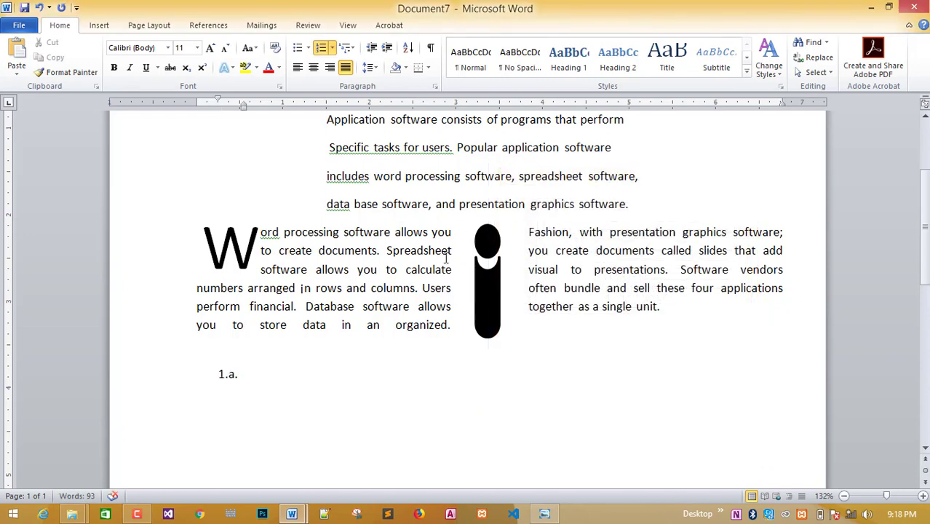
Clear the 1.a. item and redefine the multilevel list so the line starts at level 1, '1.'.
key("BackSpace")
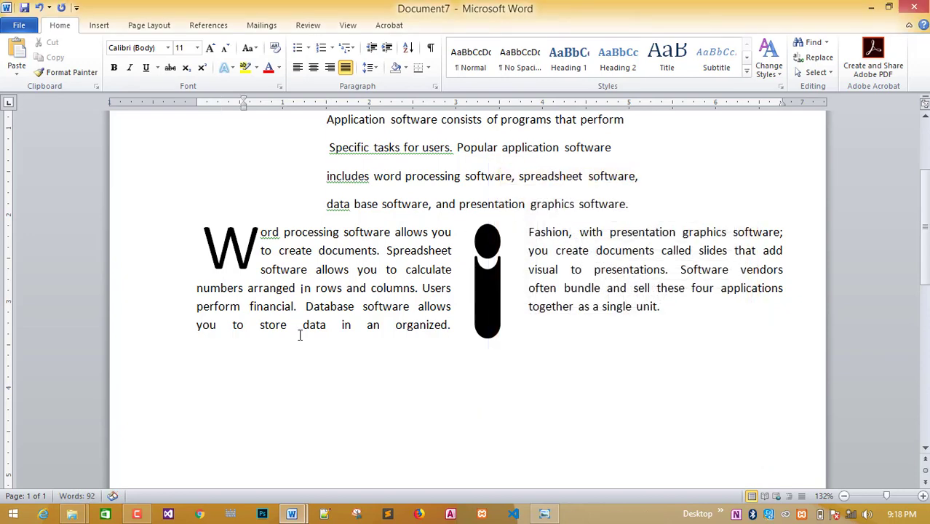
key("BackSpace")
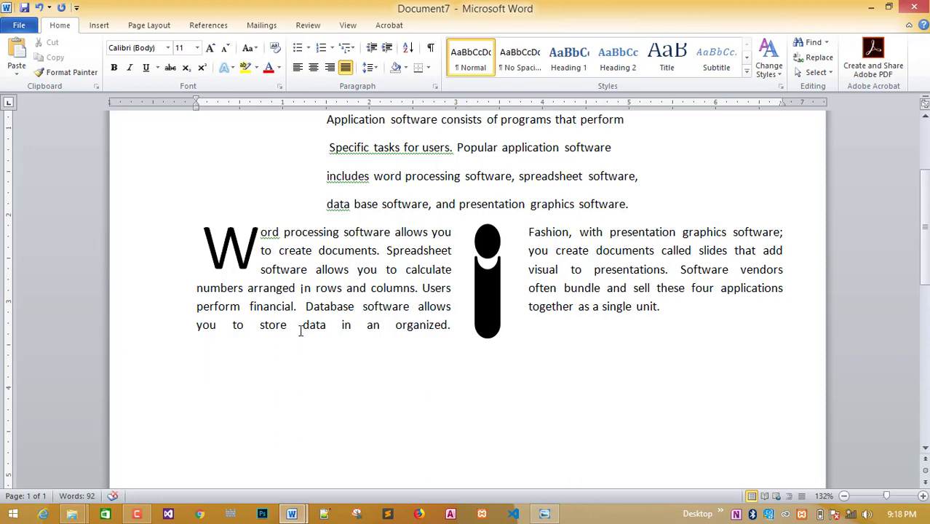
left_click(349, 48)
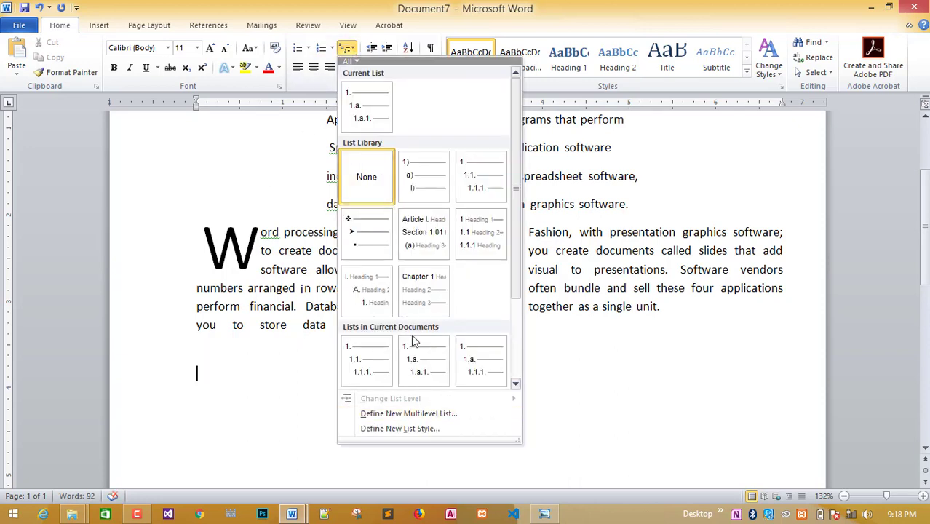
left_click(413, 413)
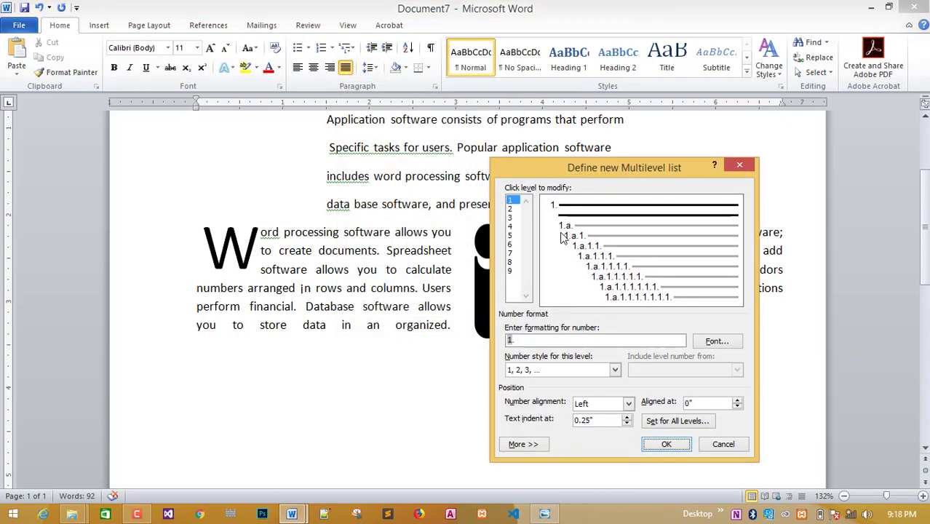
left_click(575, 227)
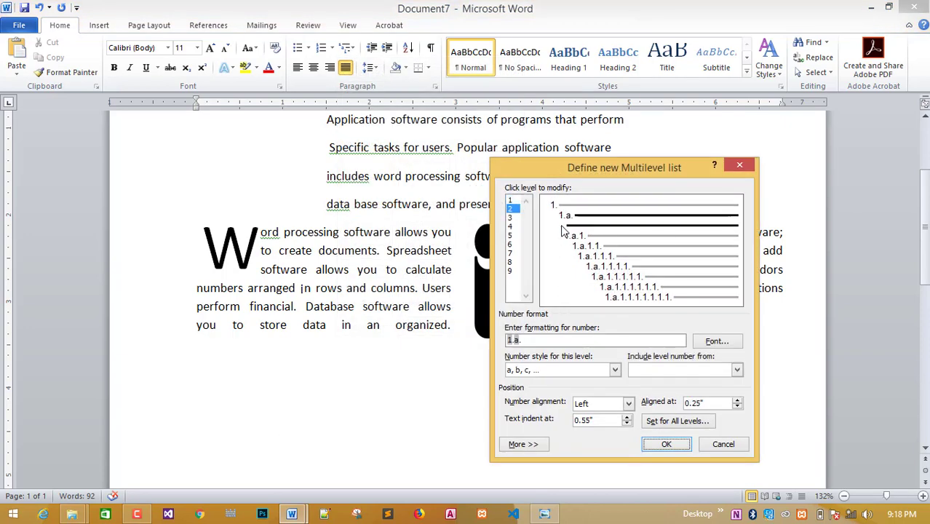
left_click(569, 211)
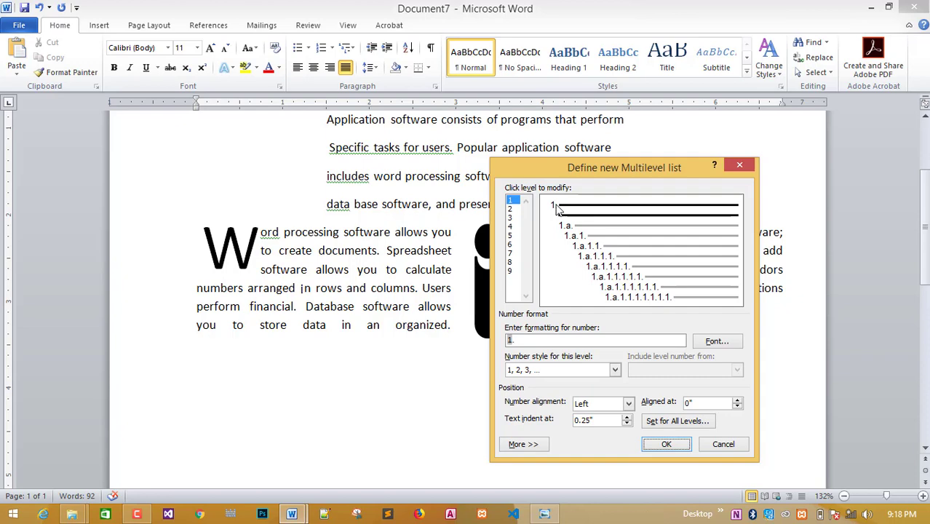
left_click(669, 444)
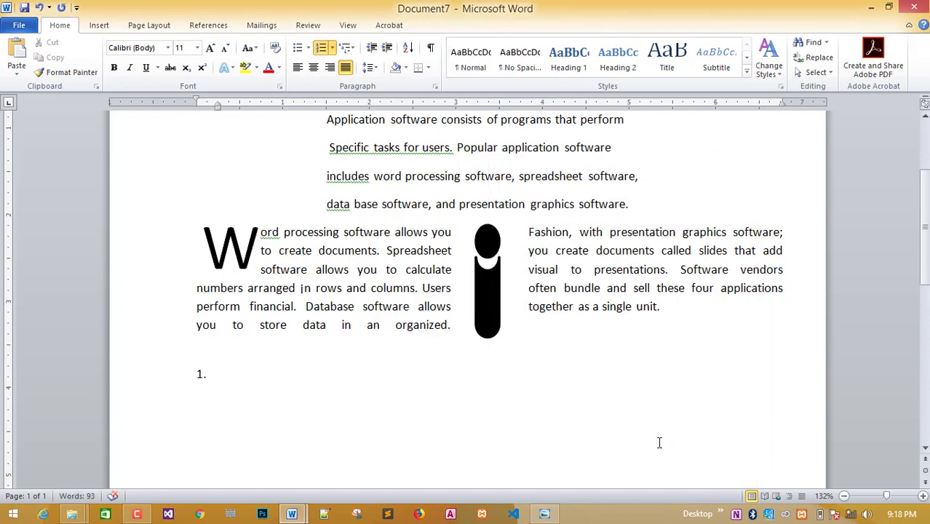
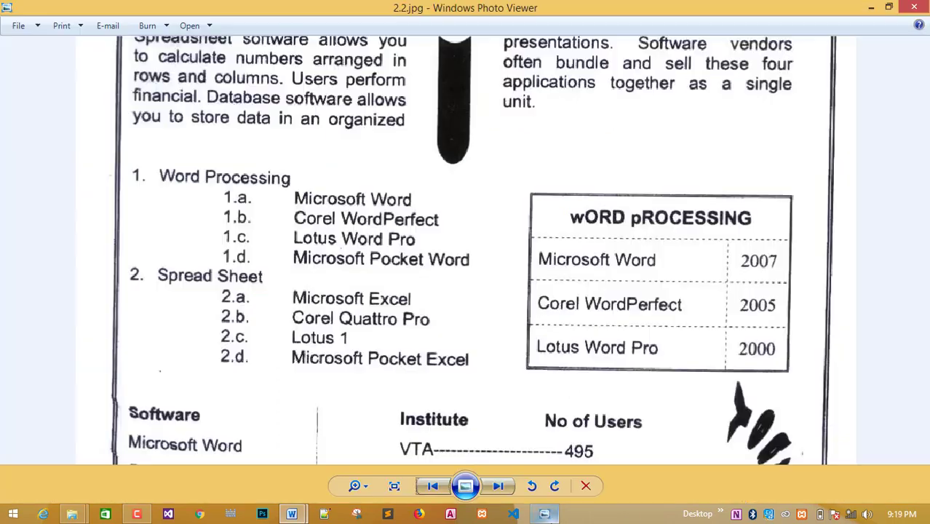
Type 'Word' in list item 1 with a tab and 'processing', then undo the misplaced text.
left_click(545, 513)
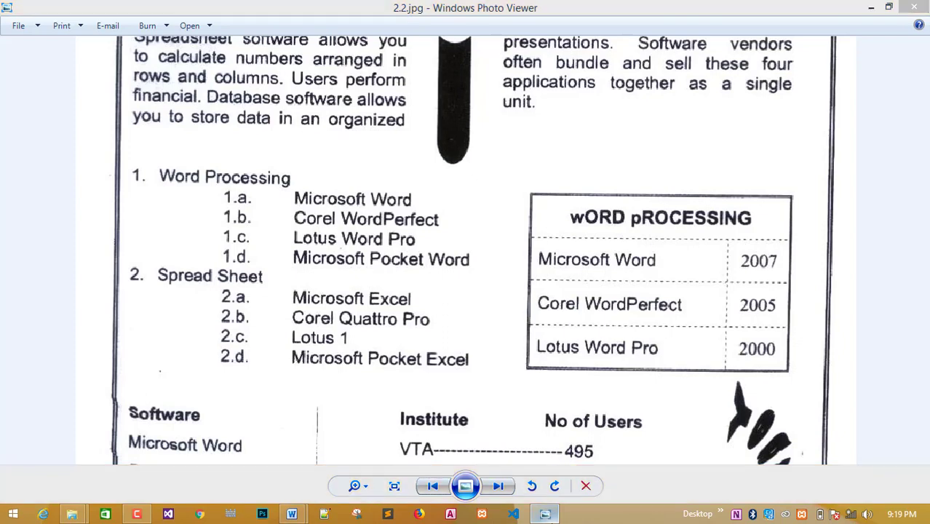
left_click(292, 514)
type("Word")
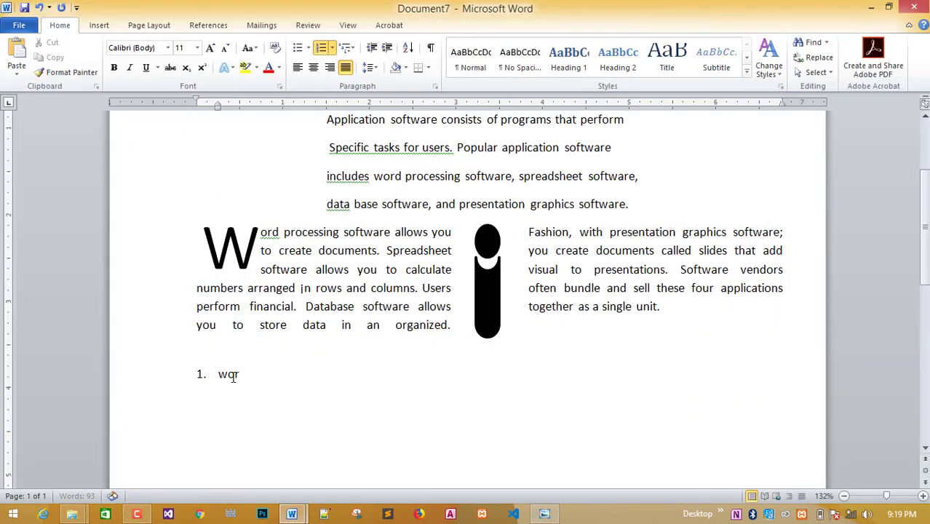
key("Tab")
type("processi")
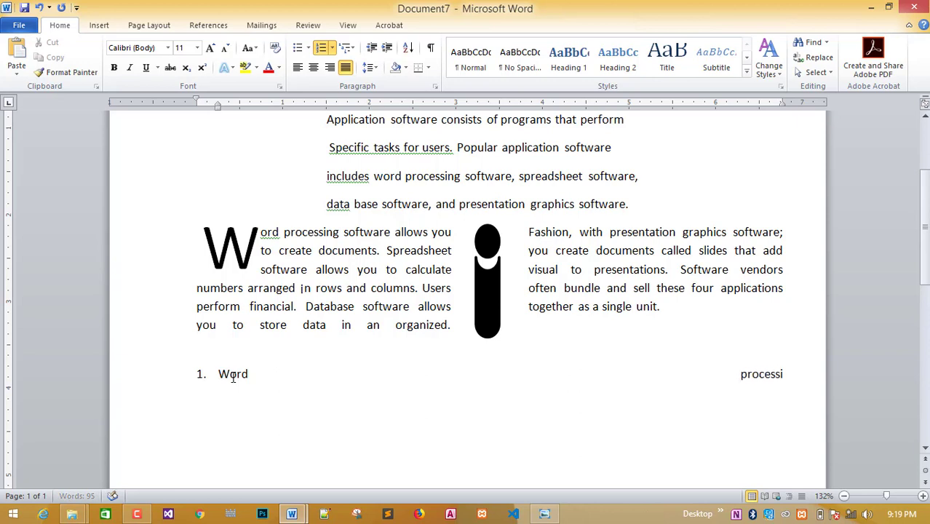
type("ng")
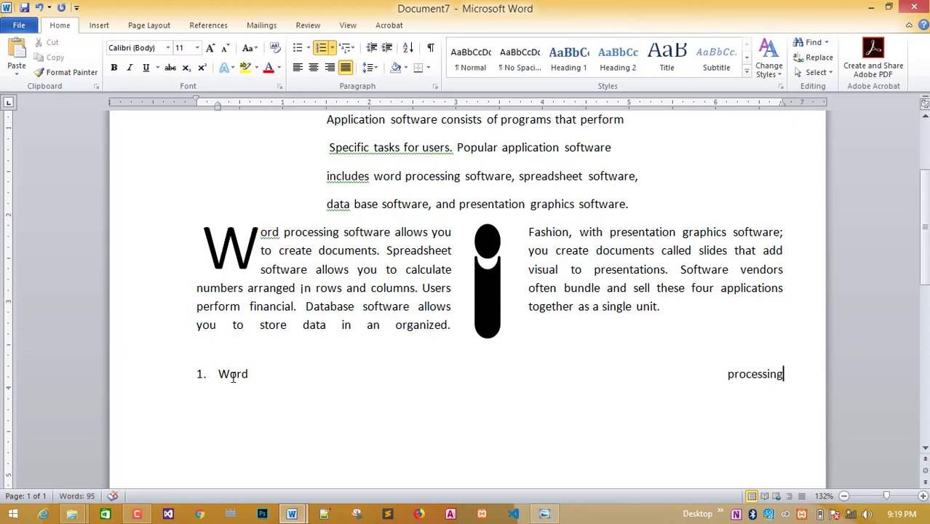
key("ctrl+z")
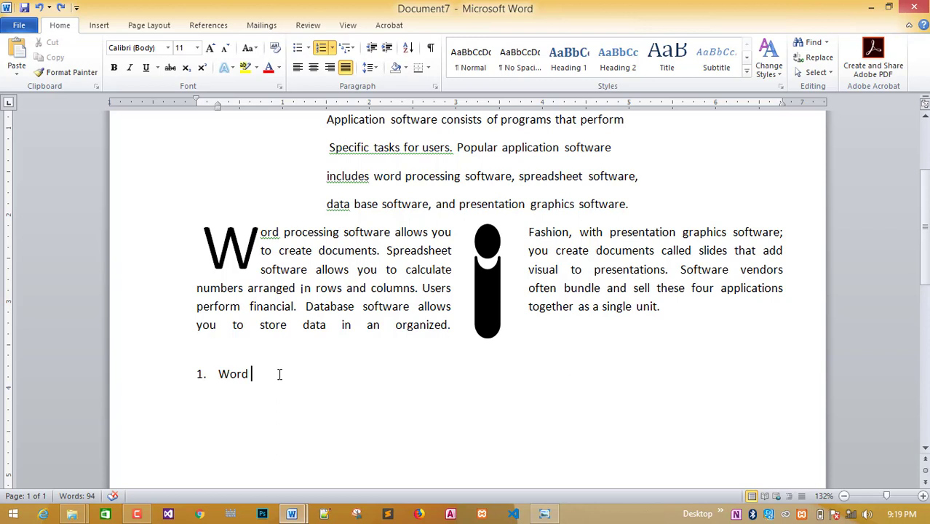
Re-insert the tab after 'Word', type 'pr', and select the i drawing's stem.
key("Tab")
type("pr")
left_click(492, 313)
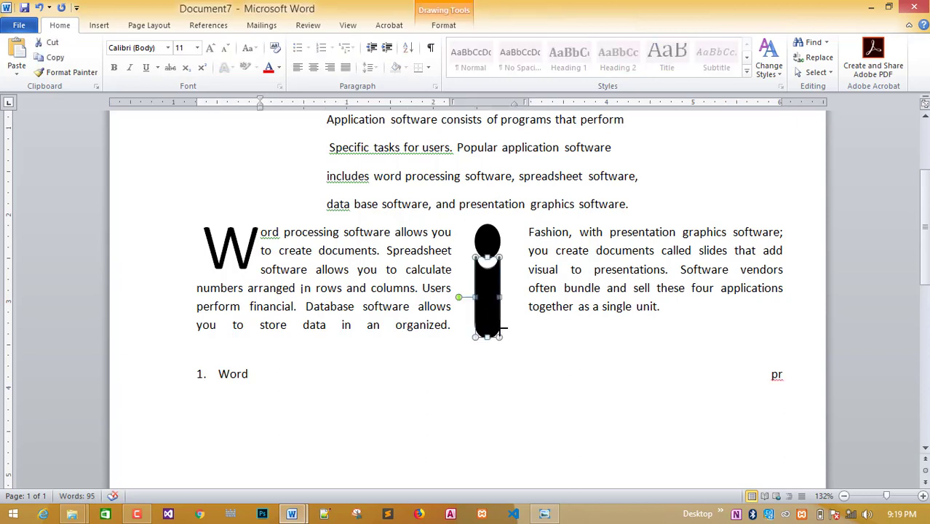
Shorten the stem of the i shape and deselect it.
left_click_drag(502, 332, 498, 322)
left_click(486, 370)
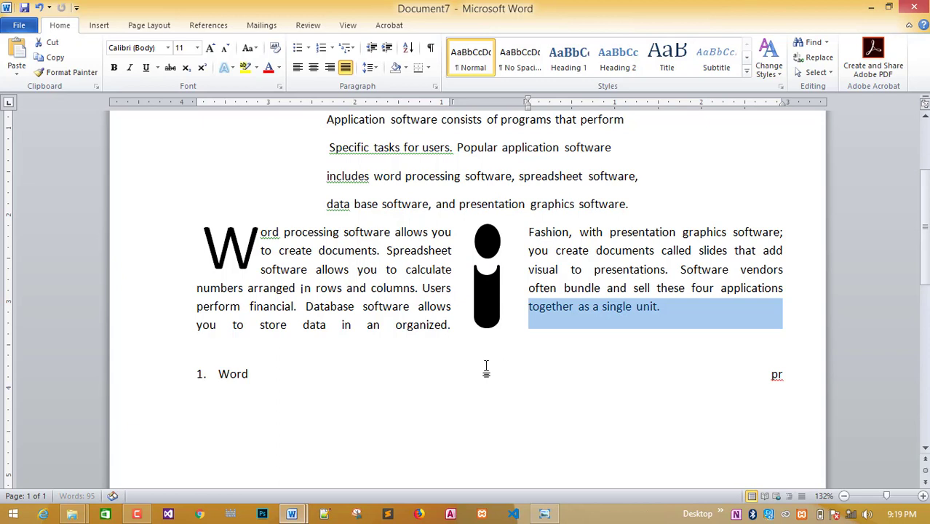
left_click(406, 361)
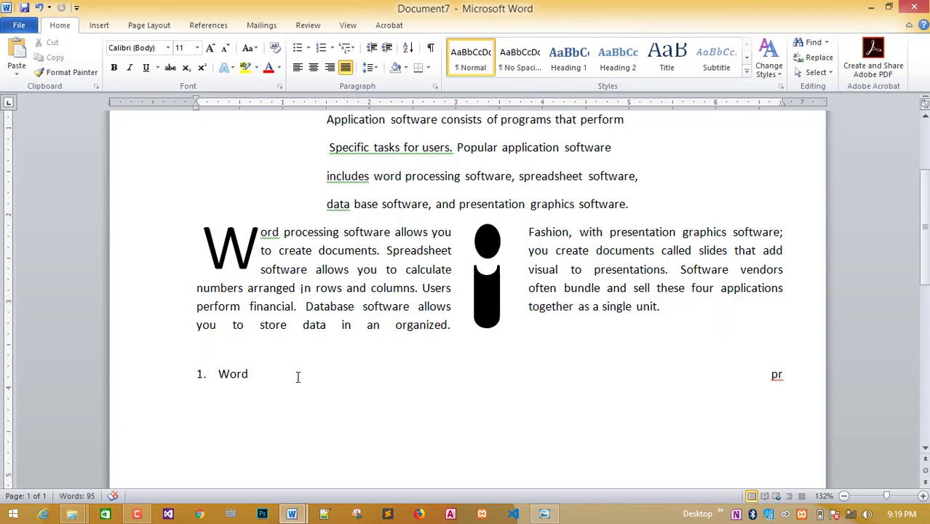
Left-align the first list item and complete it as 'Word processing'.
left_click_drag(297, 377, 786, 375)
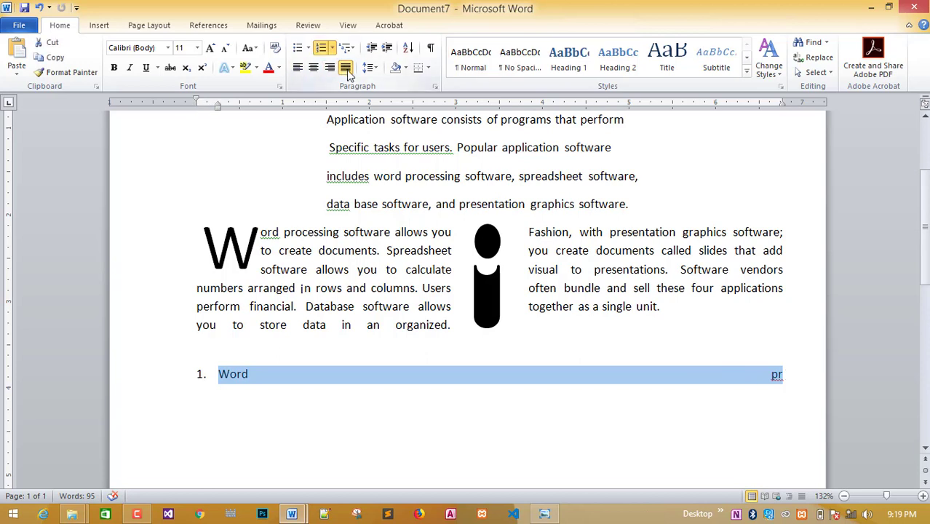
left_click(297, 67)
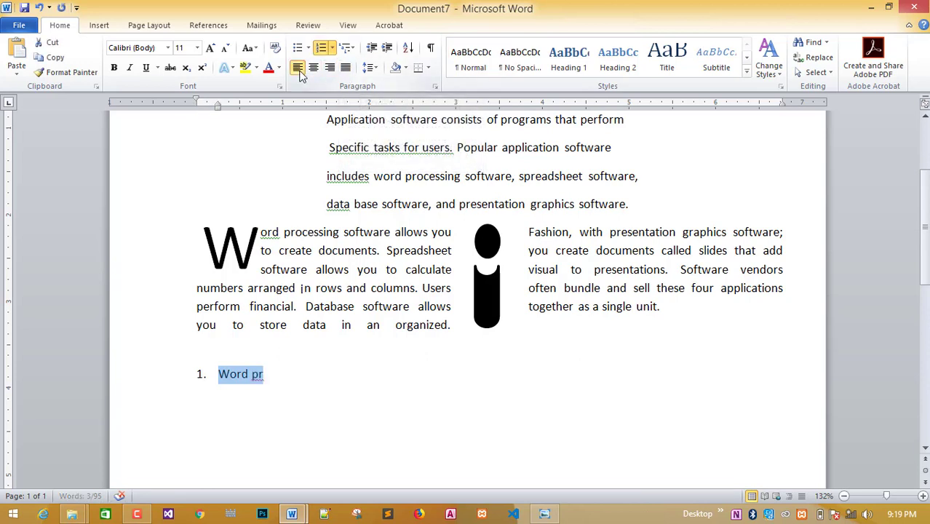
left_click(267, 387)
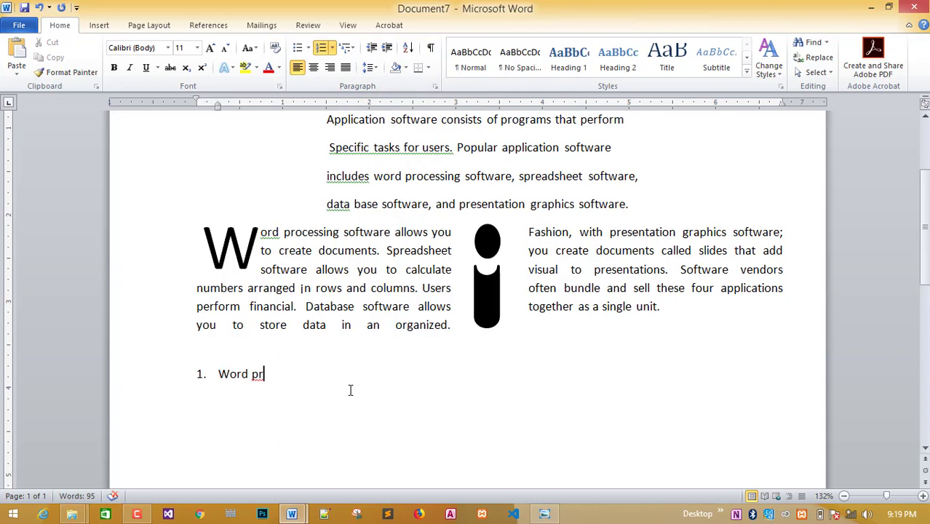
left_click(488, 316)
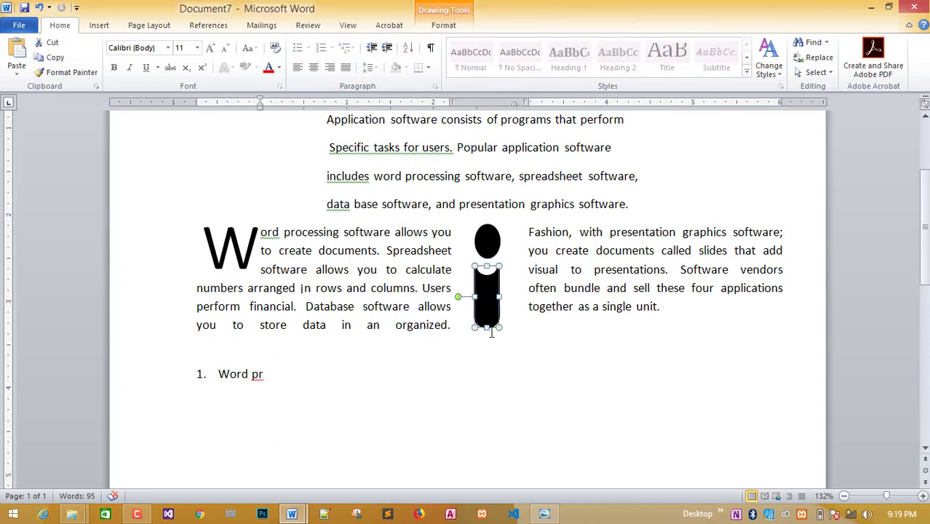
left_click(494, 356)
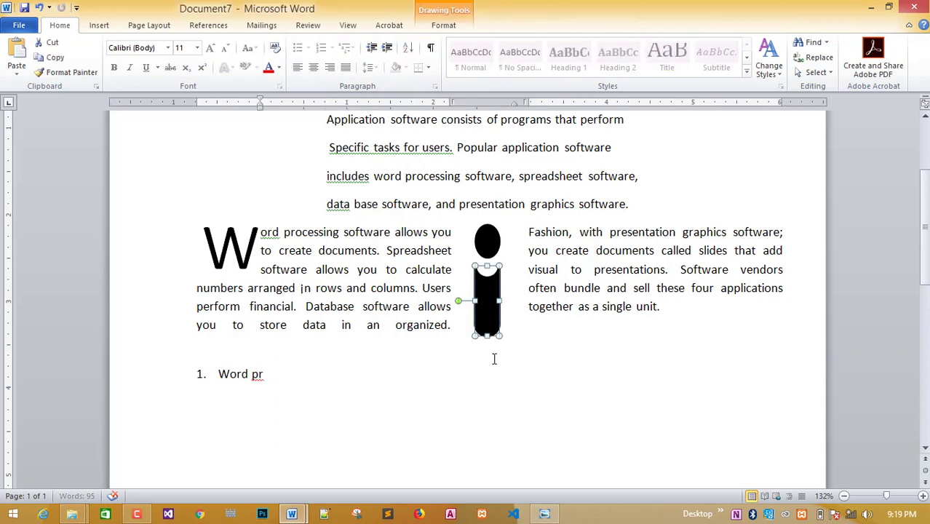
left_click(265, 376)
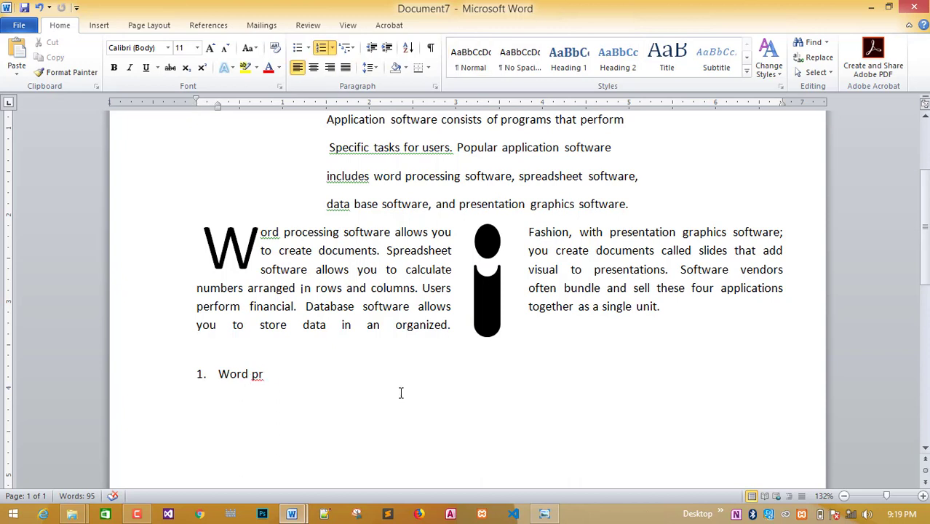
type("ocessing")
Start a new list item and demote it to sub-item 1.a.
key("Return")
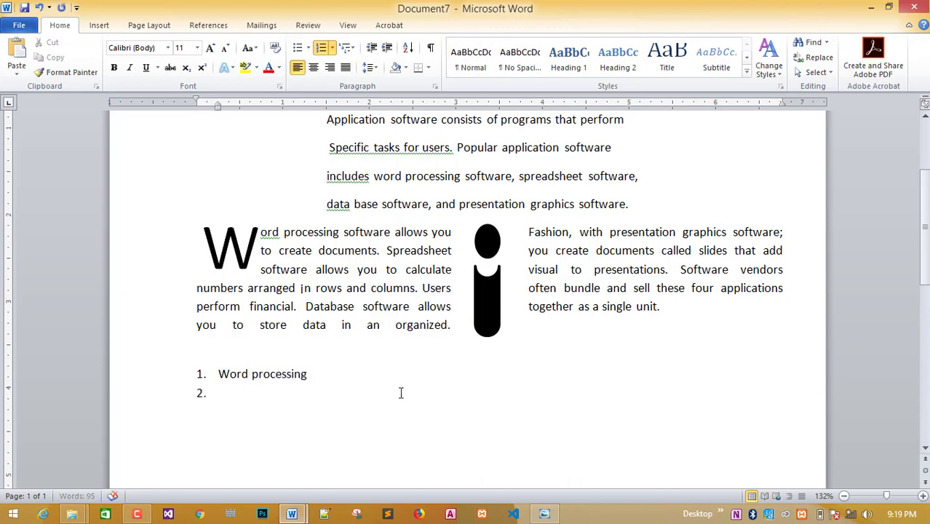
left_click(542, 513)
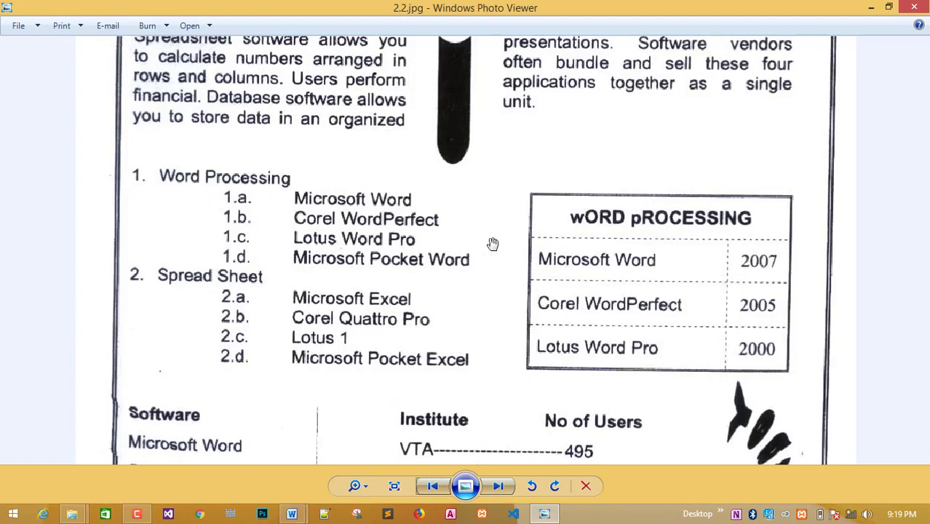
mouse_move(291, 513)
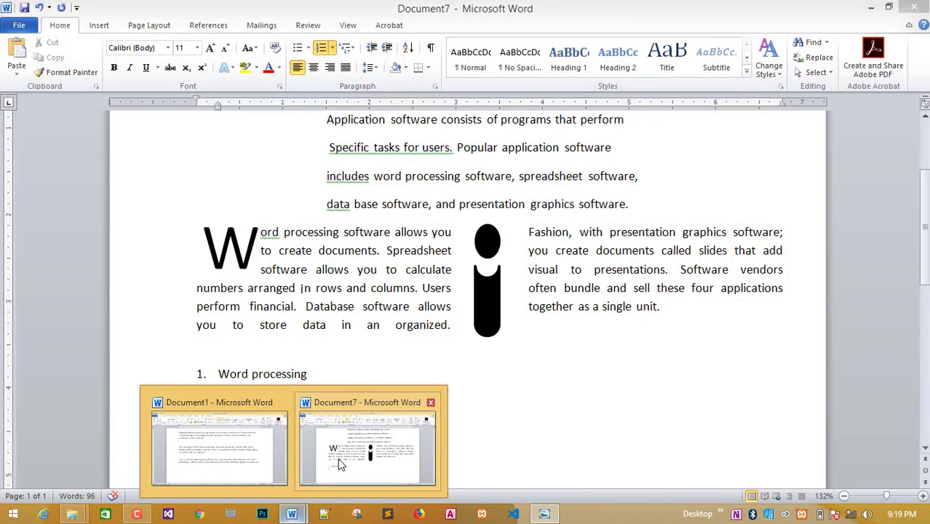
left_click(341, 458)
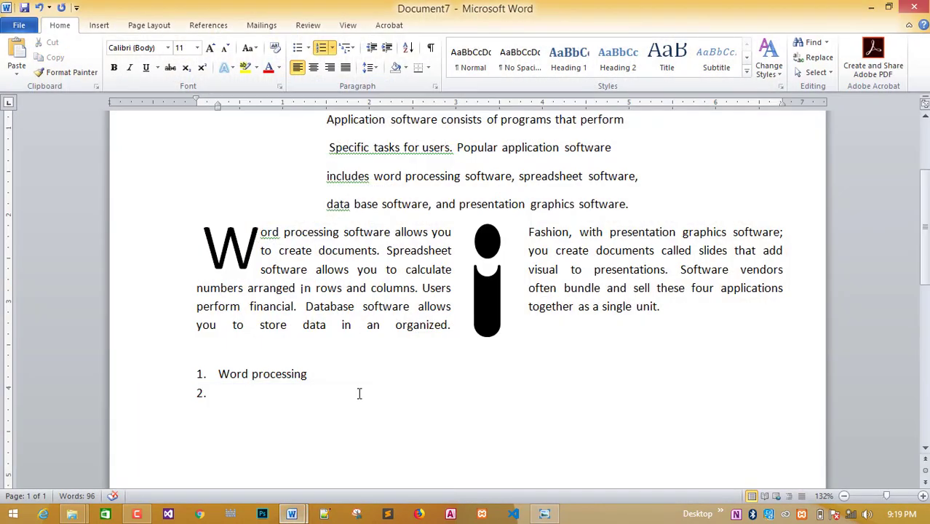
key("Tab")
Enter sub-items 'microsoft word' and 'Corel wordperfect', each followed by a new line.
left_click(555, 514)
left_click(557, 514)
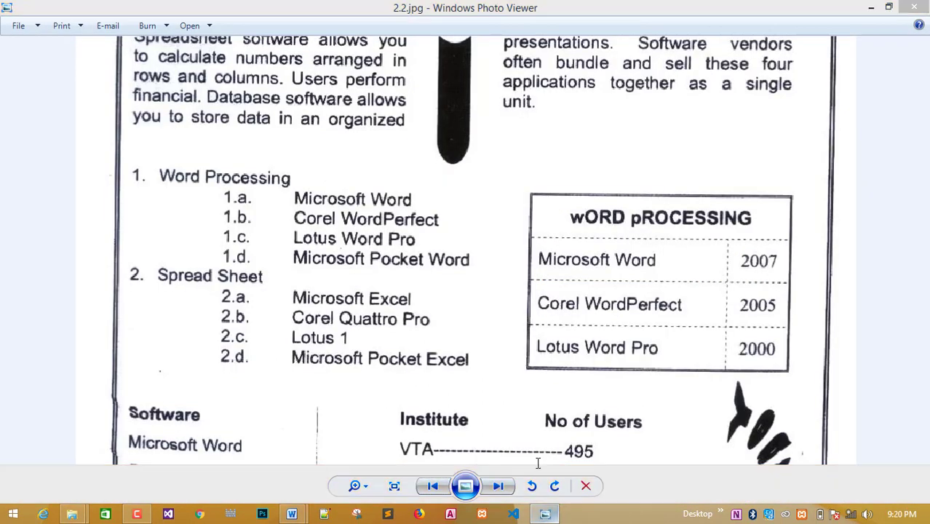
type("mi")
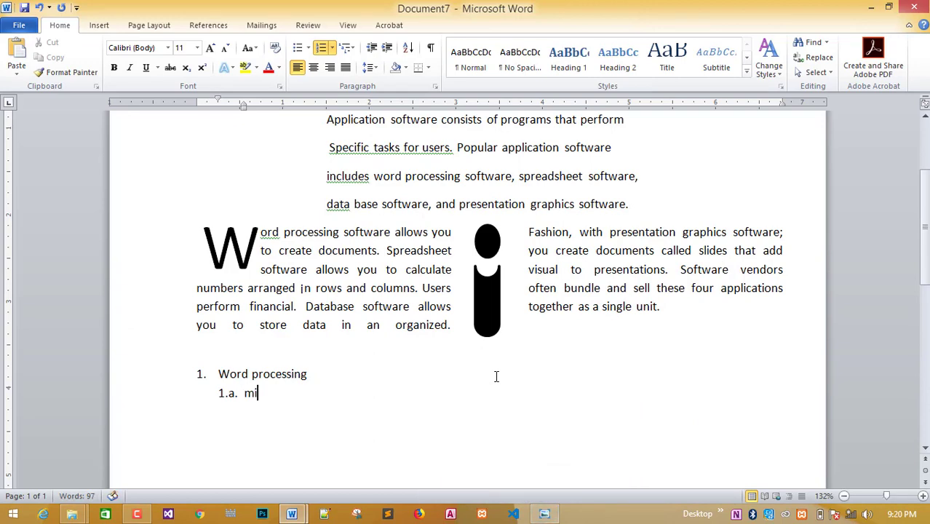
type("crosoft wo")
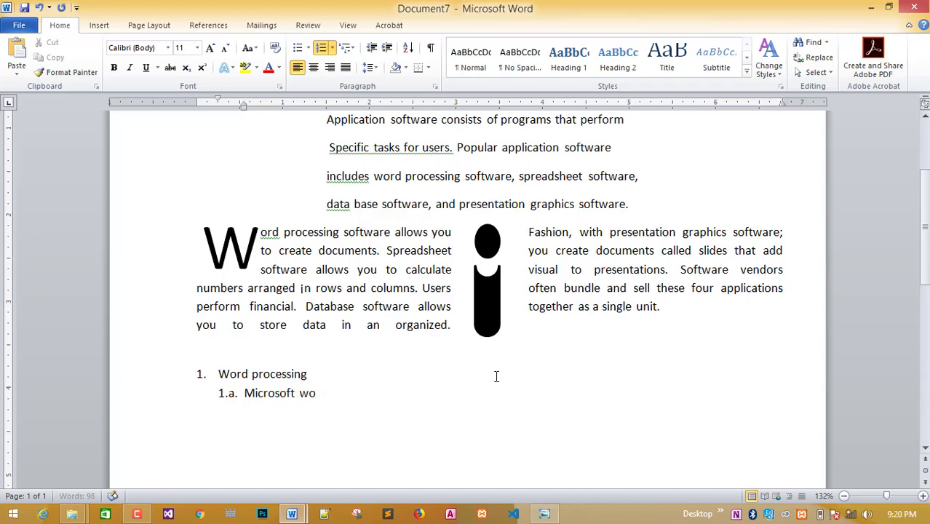
type("rd")
key("Return")
left_click(557, 514)
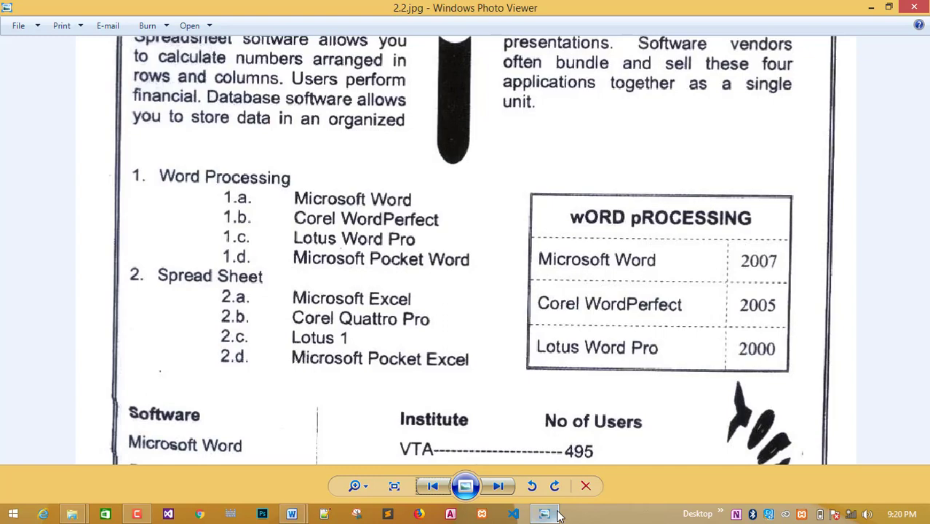
left_click(557, 514)
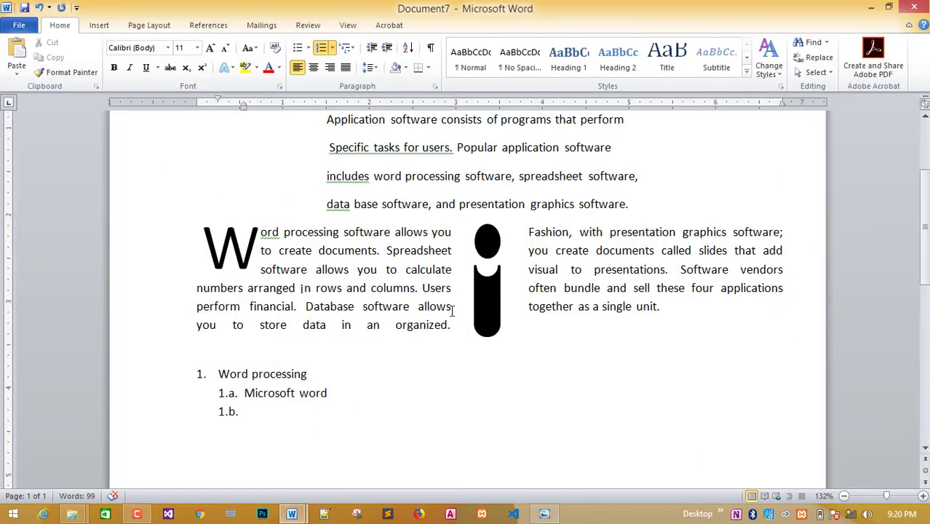
type("Corel wor")
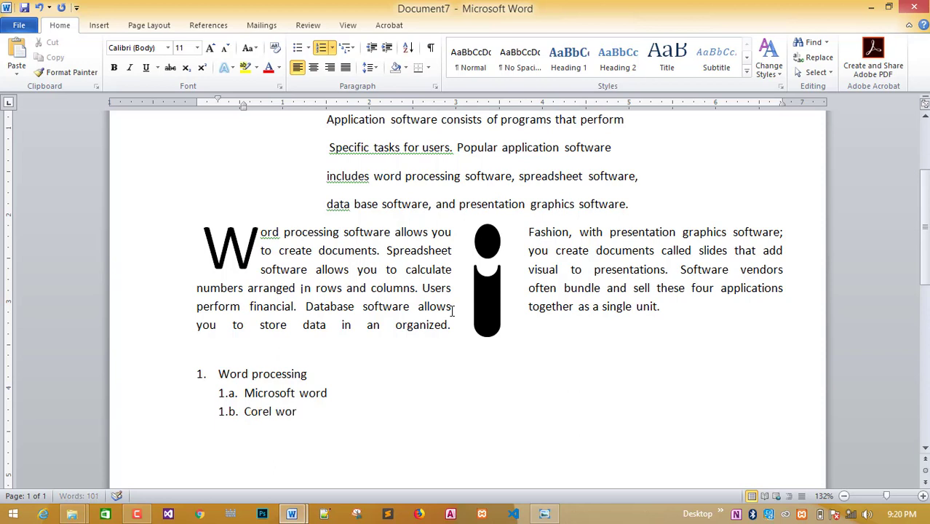
type("dperfect")
key("Return")
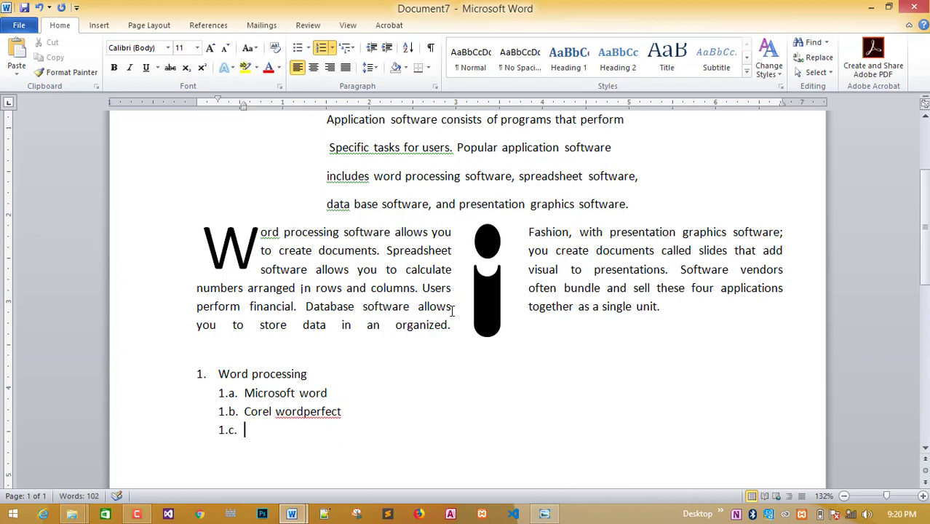
Correct 'wordperfect' to 'WordPerfect' using the spelling suggestions.
right_click(326, 412)
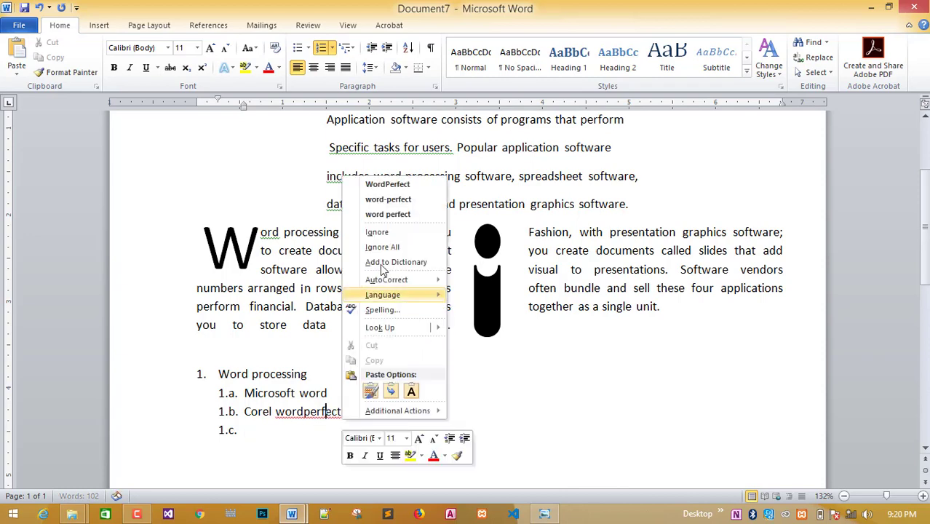
left_click(387, 184)
left_click(257, 436)
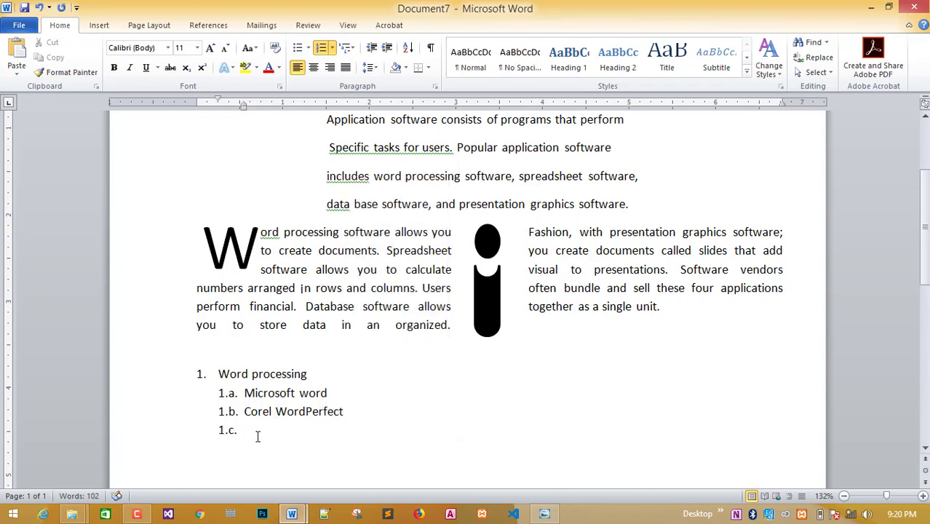
Add sub-items 1.c 'Lotus word pro' and 1.d 'Microsoft packet word'.
left_click(544, 514)
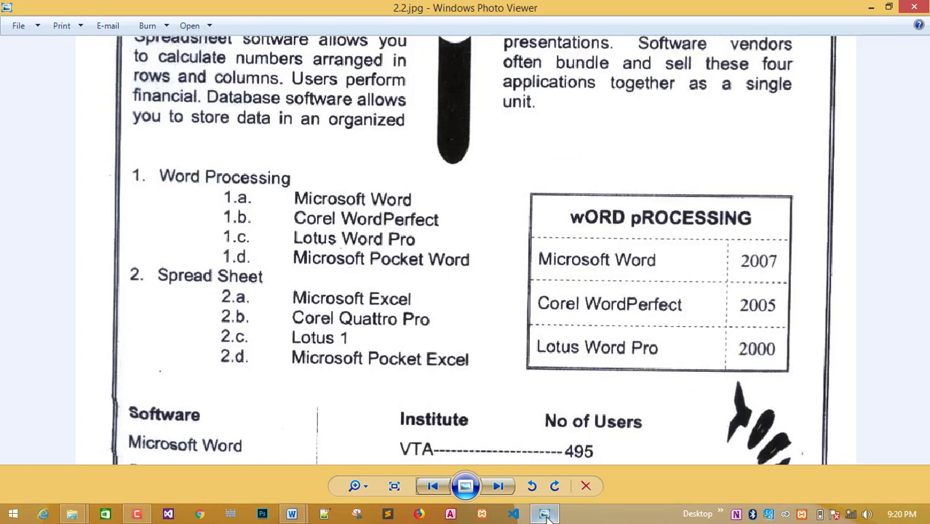
left_click(544, 515)
type("Lotus")
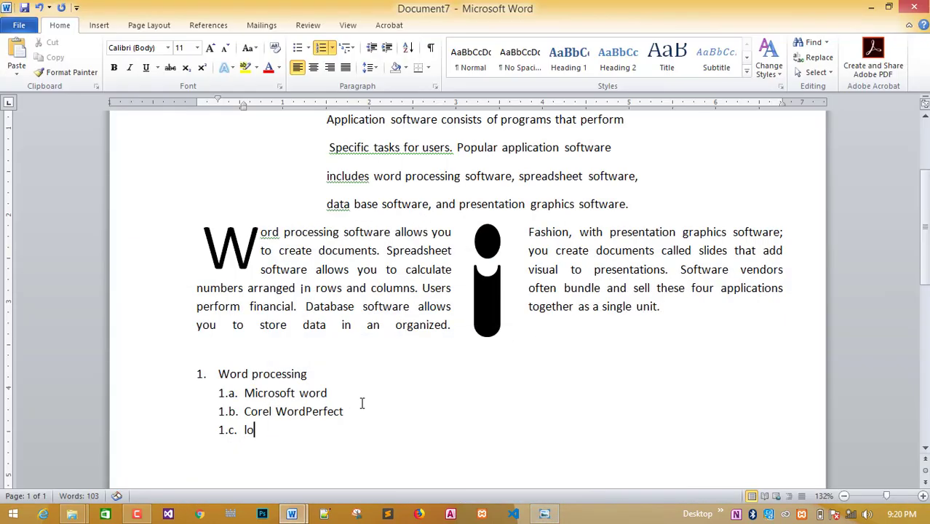
type(" word")
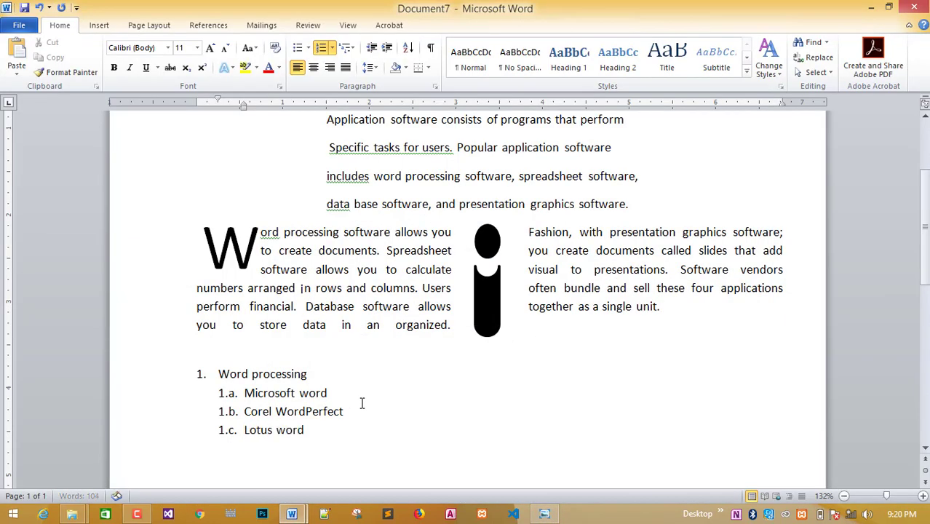
type(" pro")
key("Return")
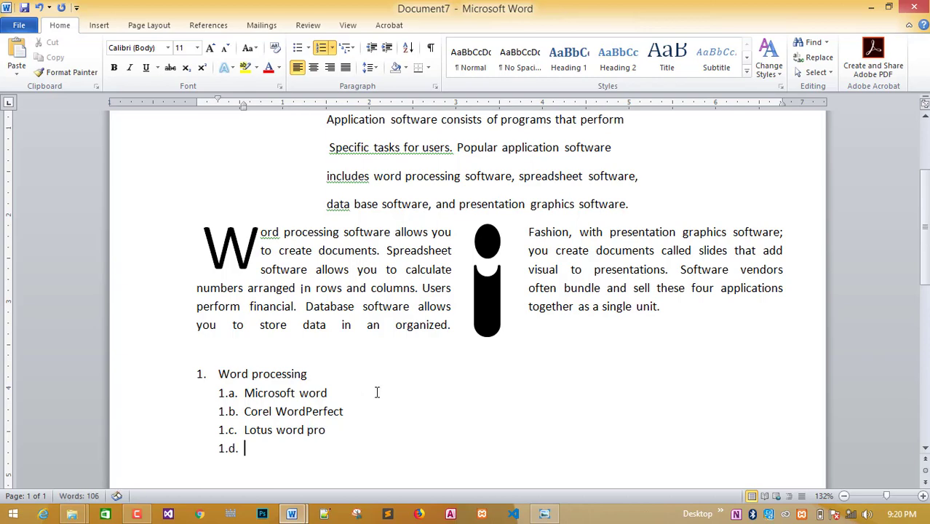
left_click(544, 514)
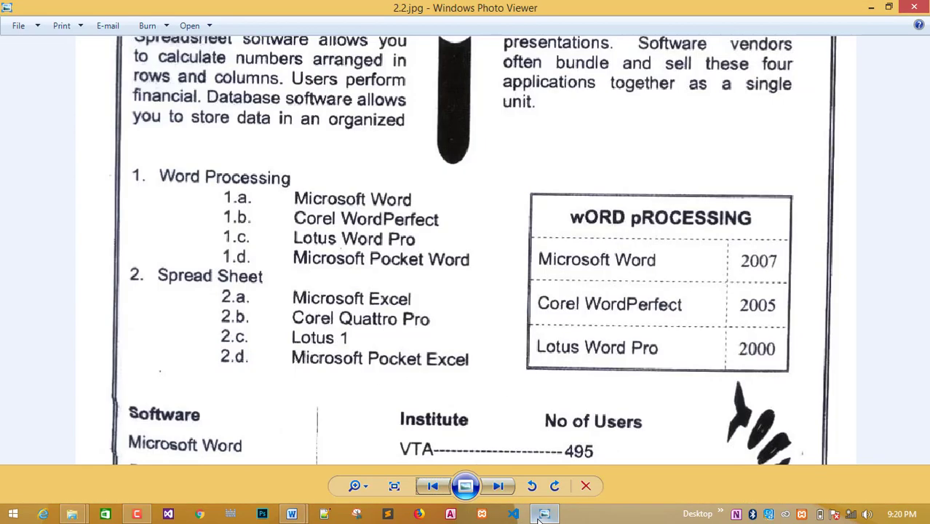
left_click(539, 518)
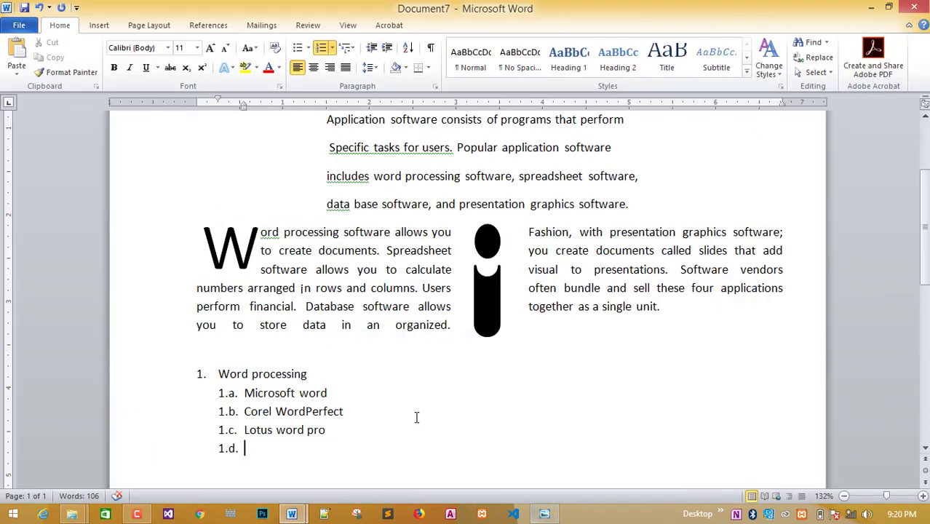
type("Micro")
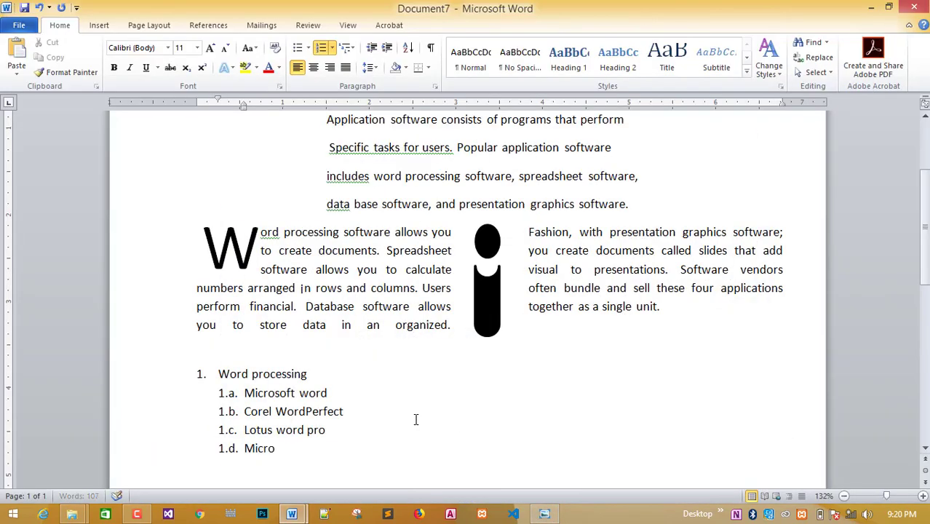
type("soft packet ")
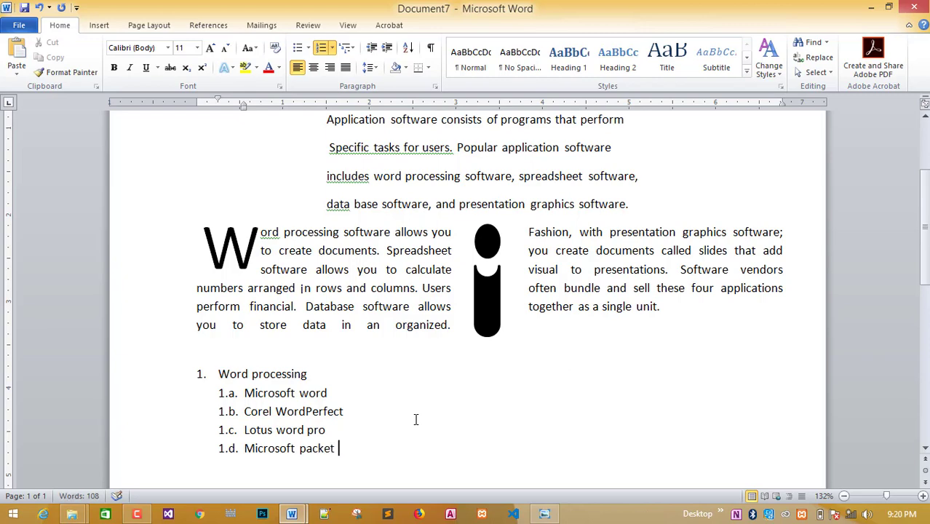
type("word")
key("Return")
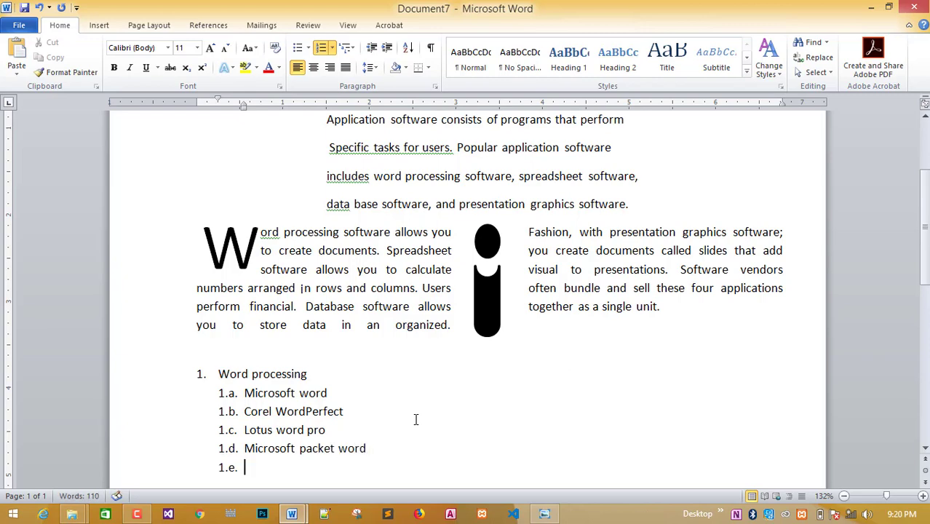
Promote the empty sub-item to top-level item 2 with Shift+Tab.
left_click(543, 514)
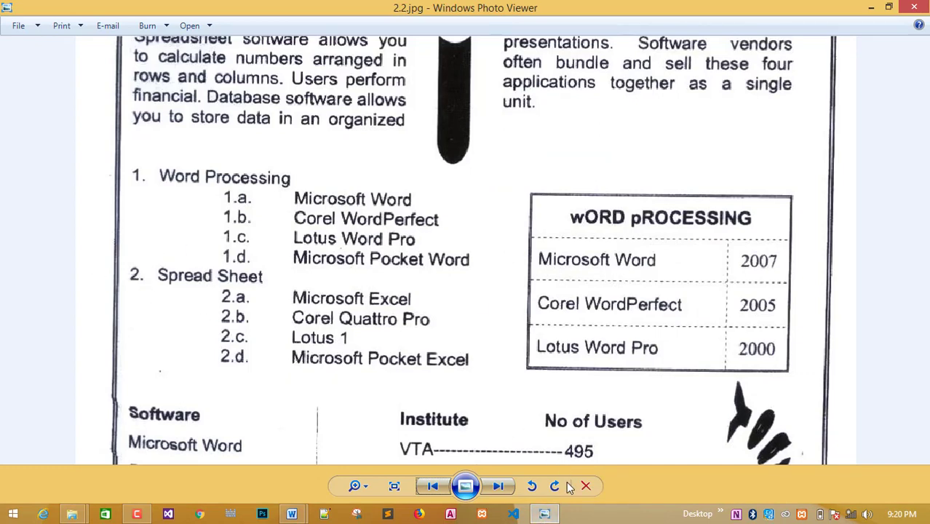
left_click(543, 514)
scroll(311, 453, "down", 2)
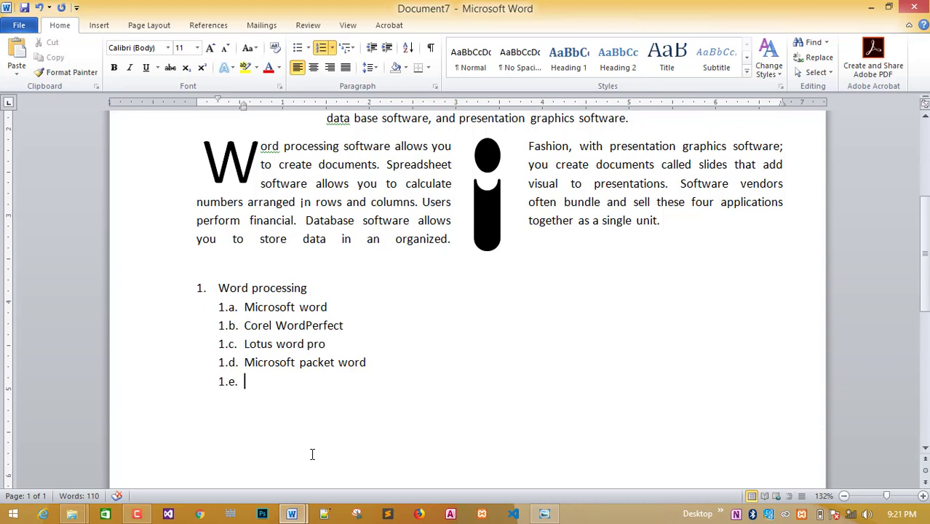
key("shift+Tab")
Type 'Spread sheet' as item 2 and demote the next line to sub-item 2.a.
type("Spr")
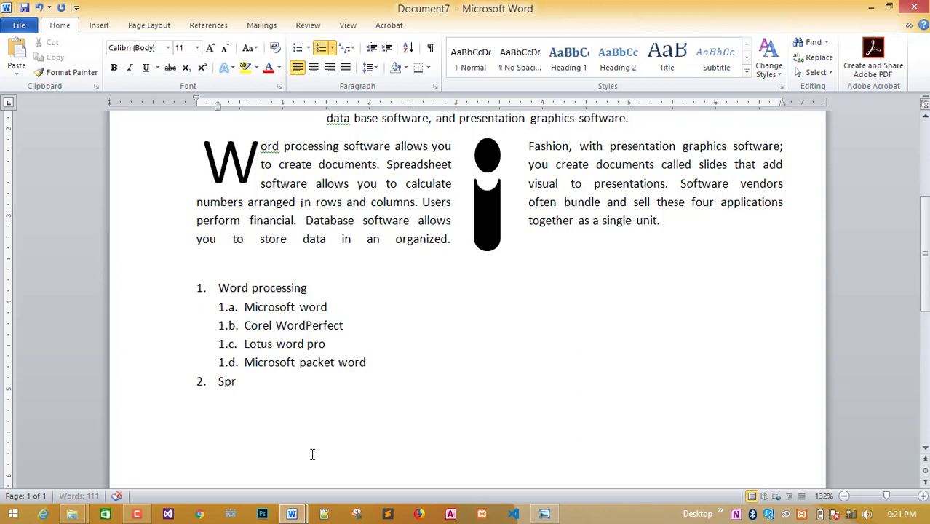
type("ead sheet")
key("Return")
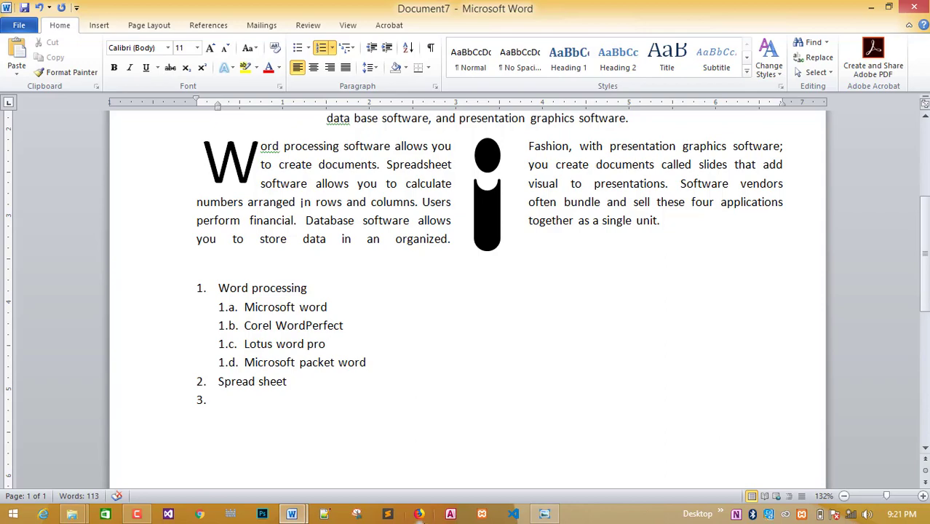
left_click(558, 515)
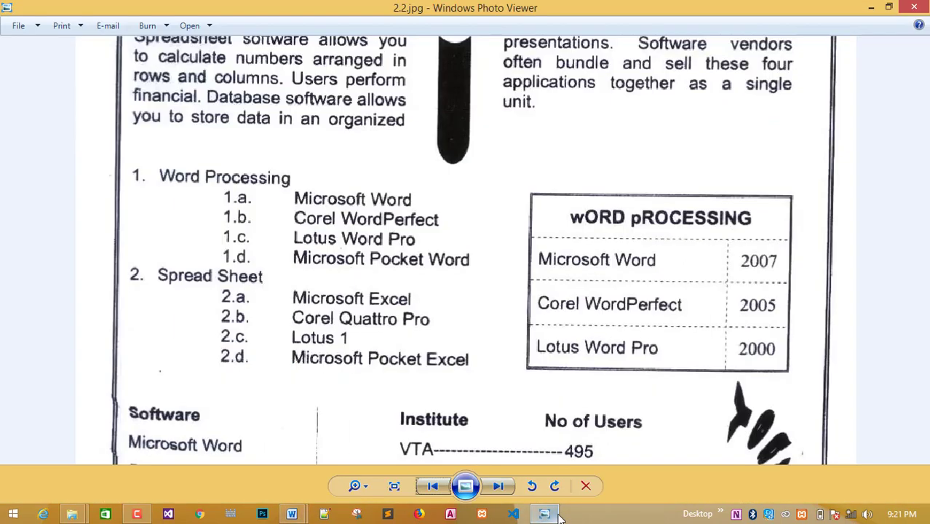
left_click(558, 515)
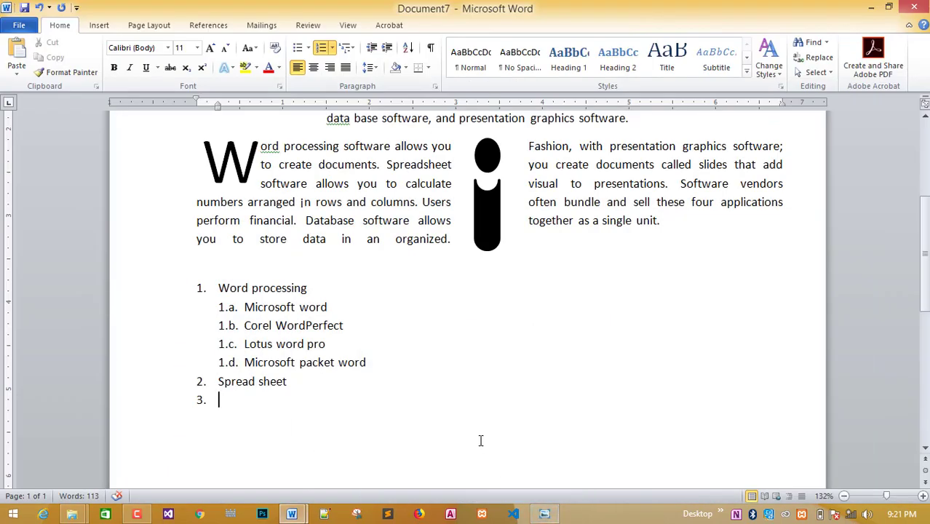
key("Tab")
Add sub-items 2.a 'Microsoft excel' and 2.b 'Corel Quattro pr'.
left_click(542, 515)
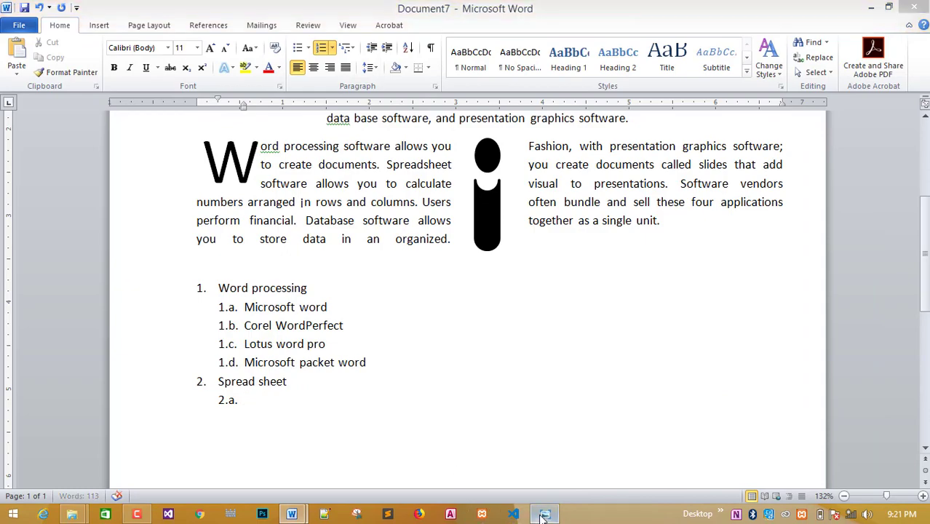
left_click(543, 515)
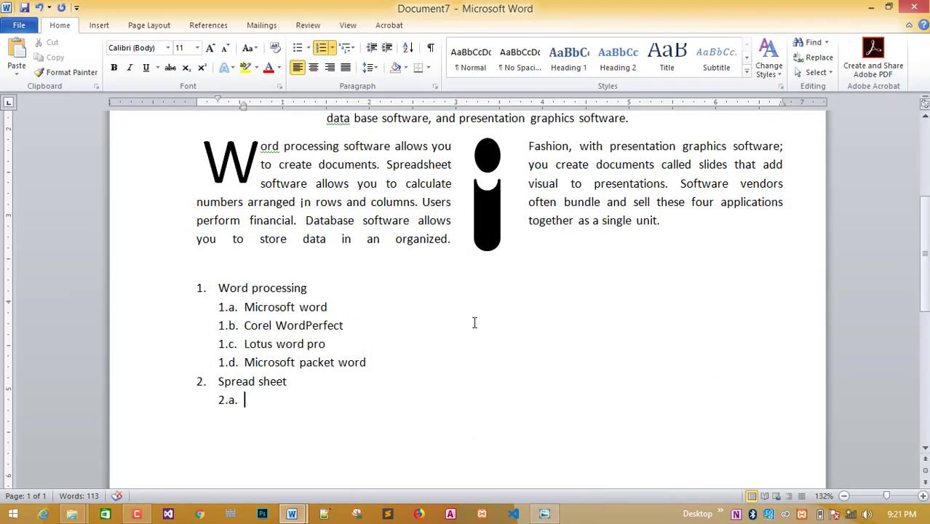
type("Micro")
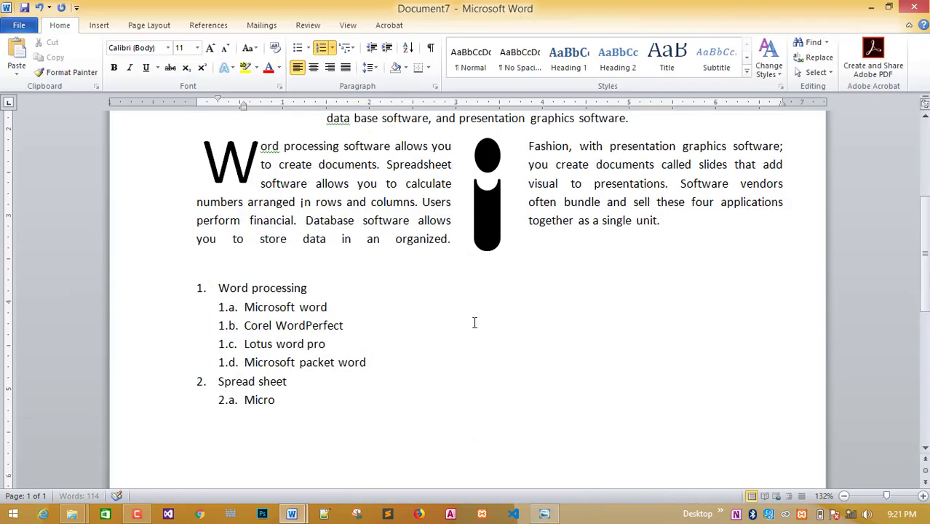
type("soft excel")
key("Return")
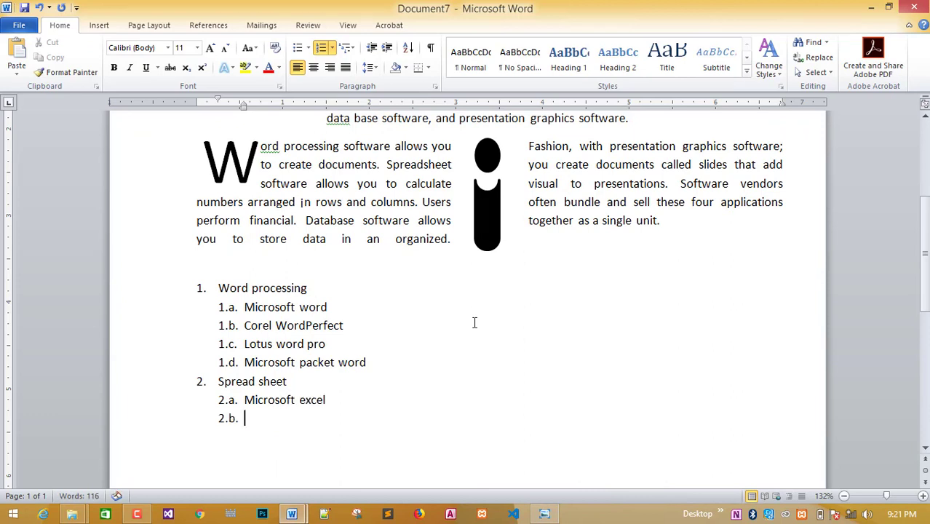
left_click(535, 517)
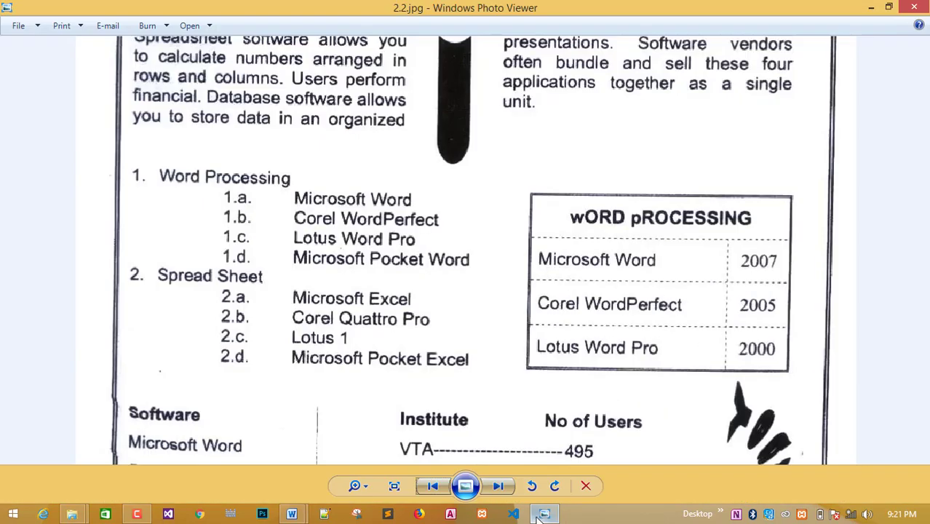
left_click(538, 515)
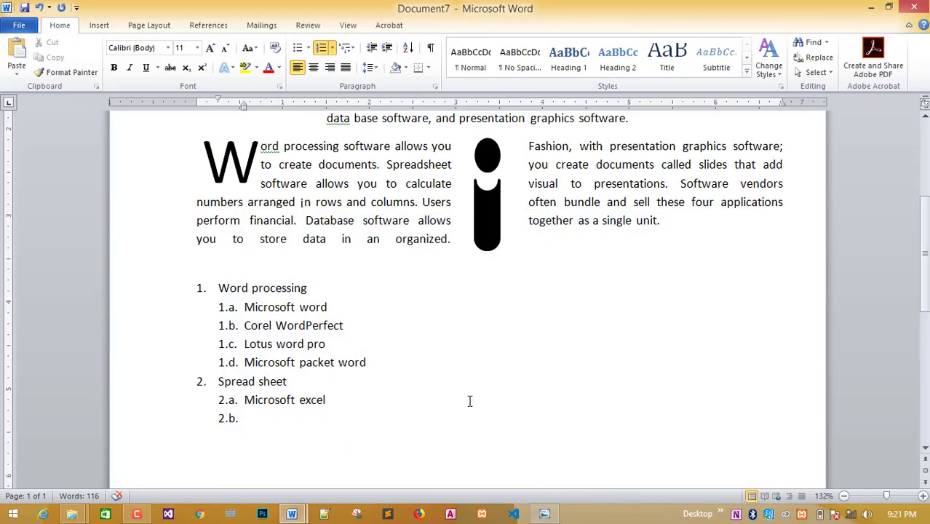
type("Corel Quatt")
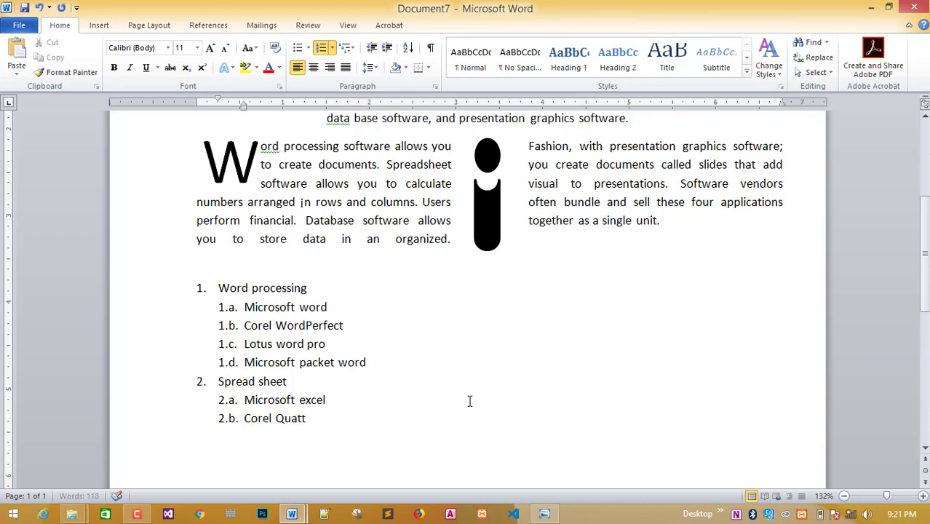
type("ro pro")
key("Return")
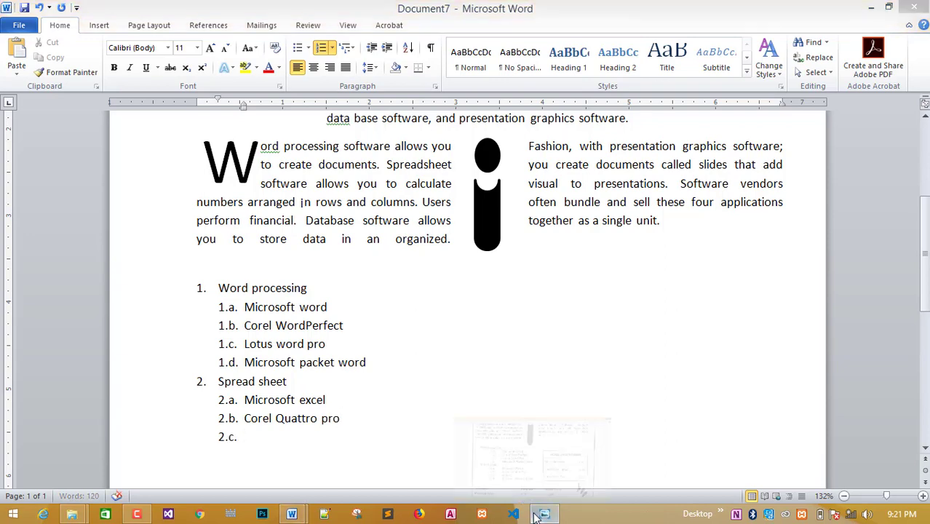
Add sub-items 2.c 'Lotus 1' and 2.d 'Microsoft pocket excel', leaving an empty 2.e.
left_click(543, 513)
left_click(543, 514)
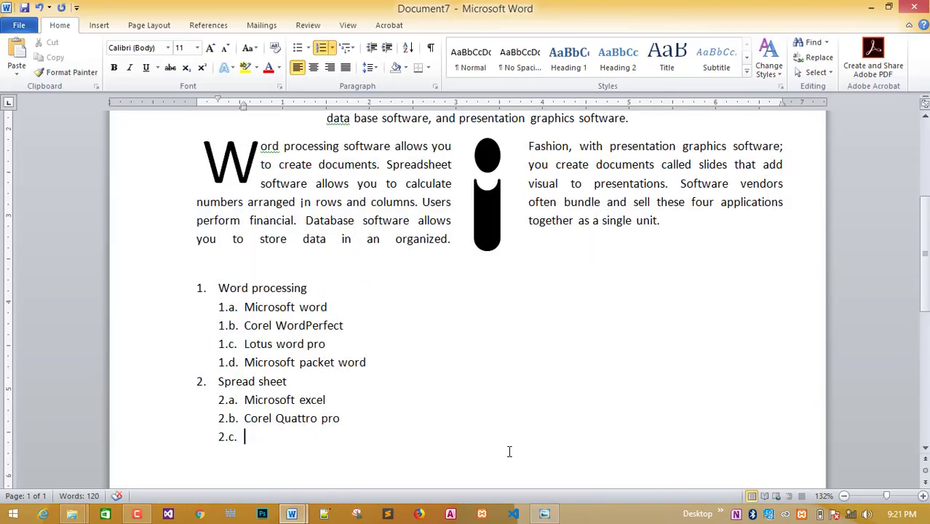
type("Lotus 1")
key("Return")
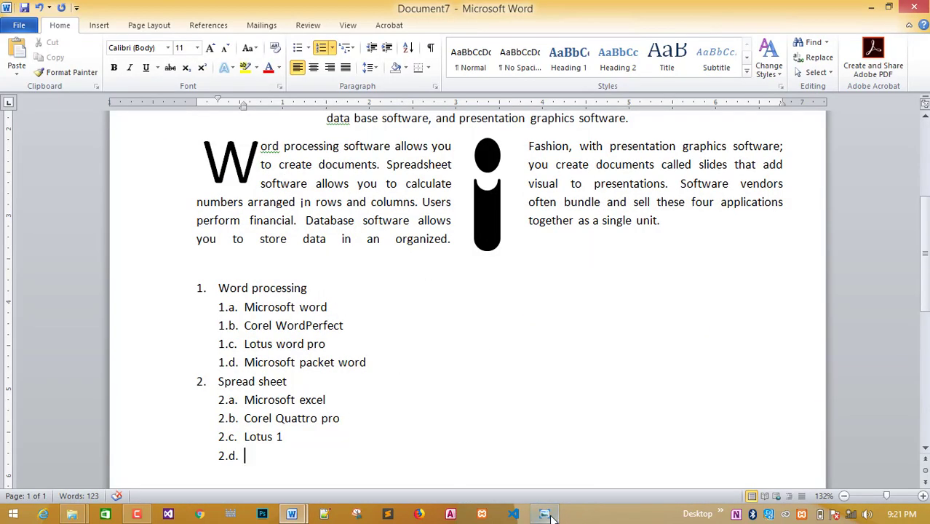
left_click(545, 513)
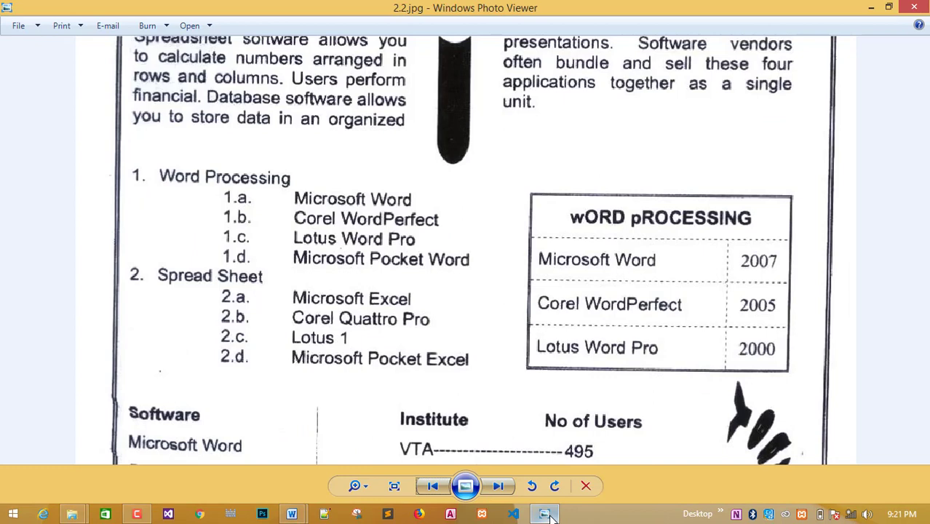
left_click(544, 514)
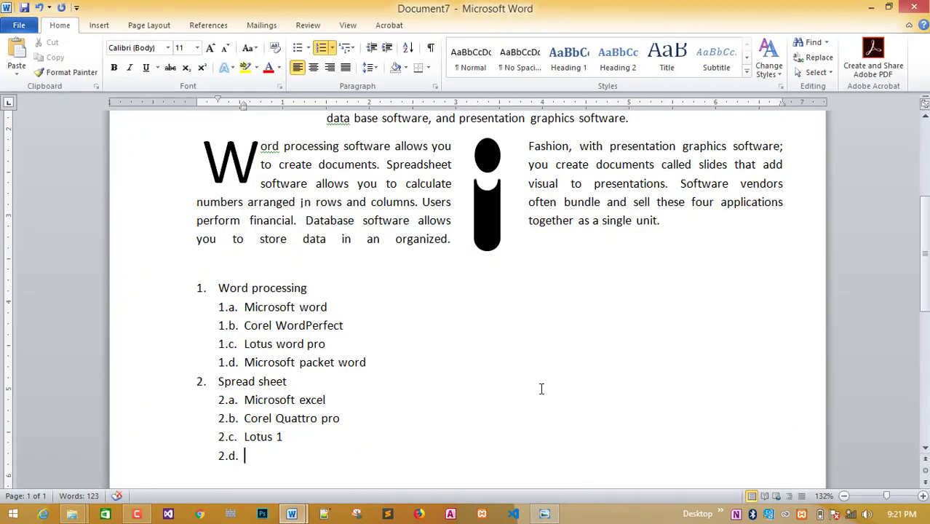
type("Microso")
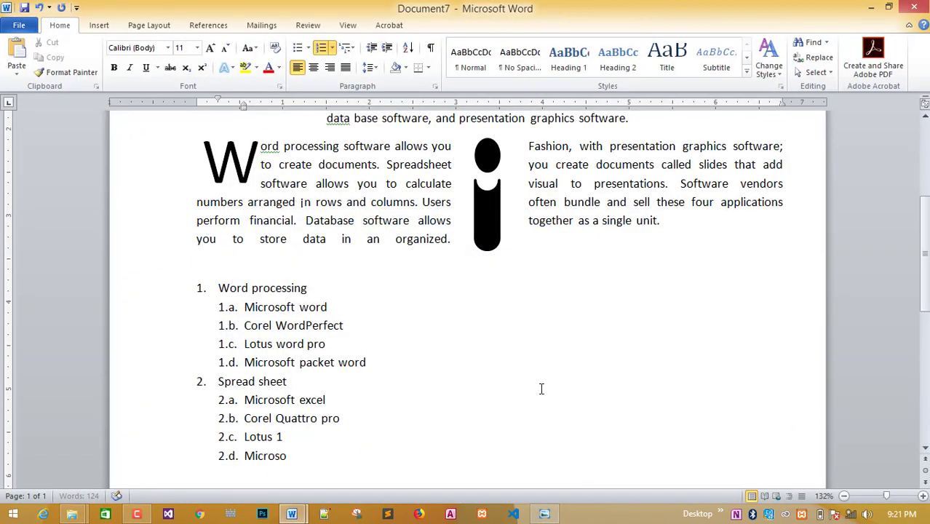
type("ft pocket excel")
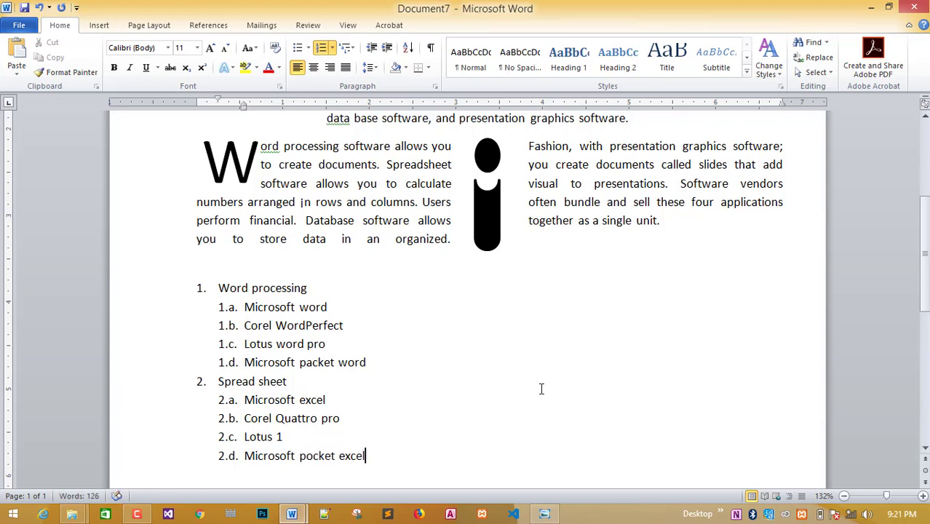
key("Return")
left_click(544, 513)
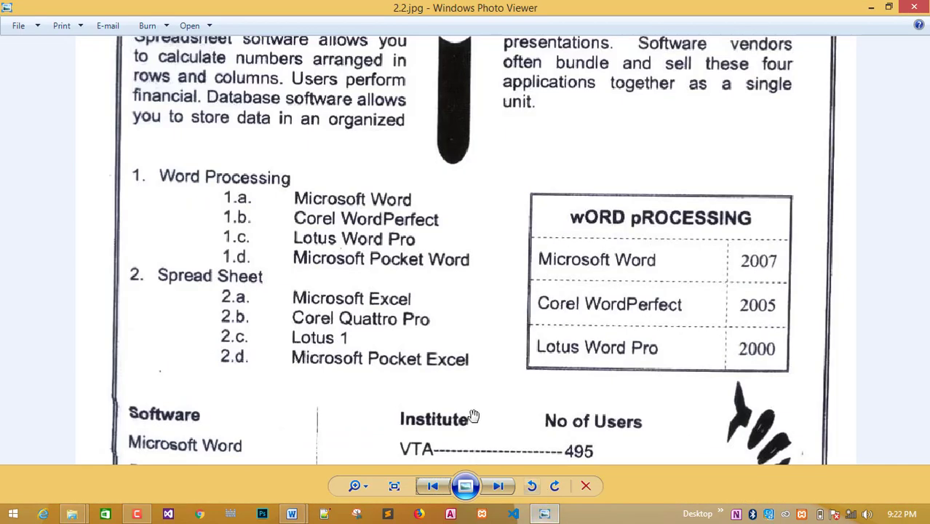
left_click(291, 513)
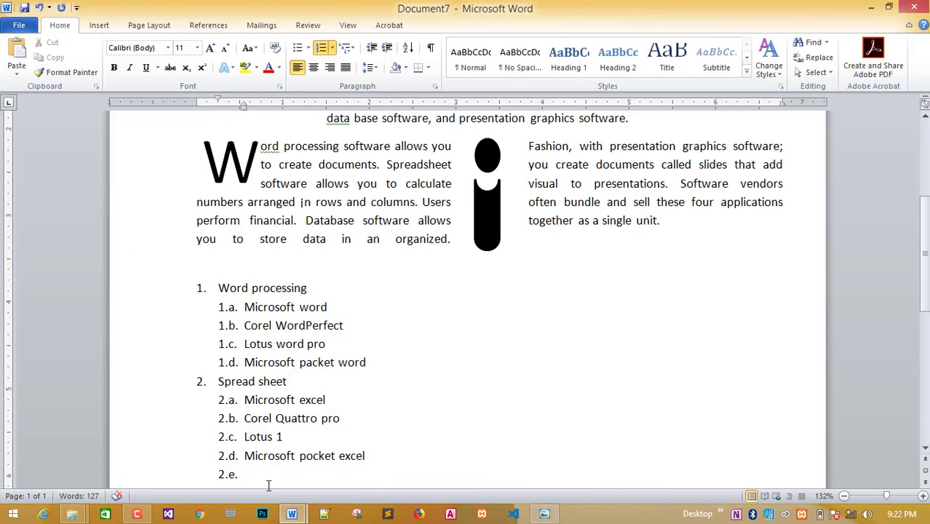
key("BackSpace")
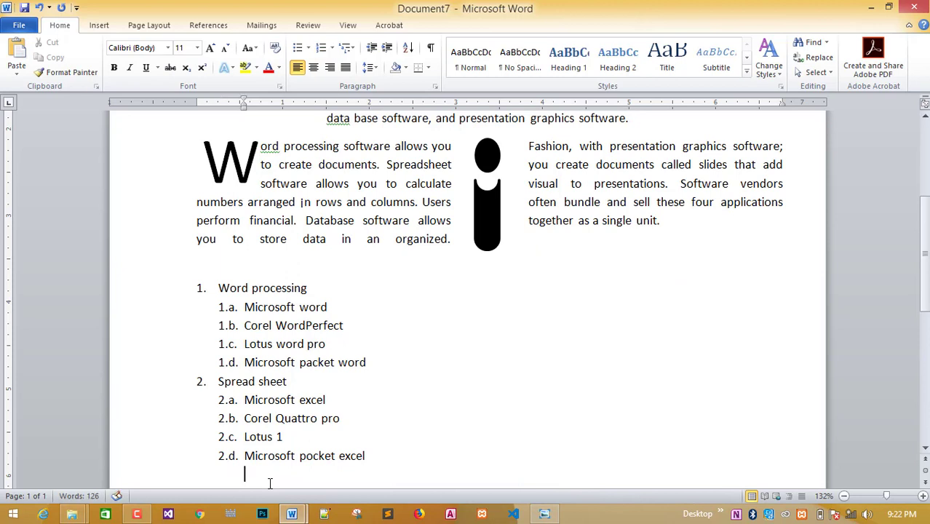
scroll(275, 467, "down", 1)
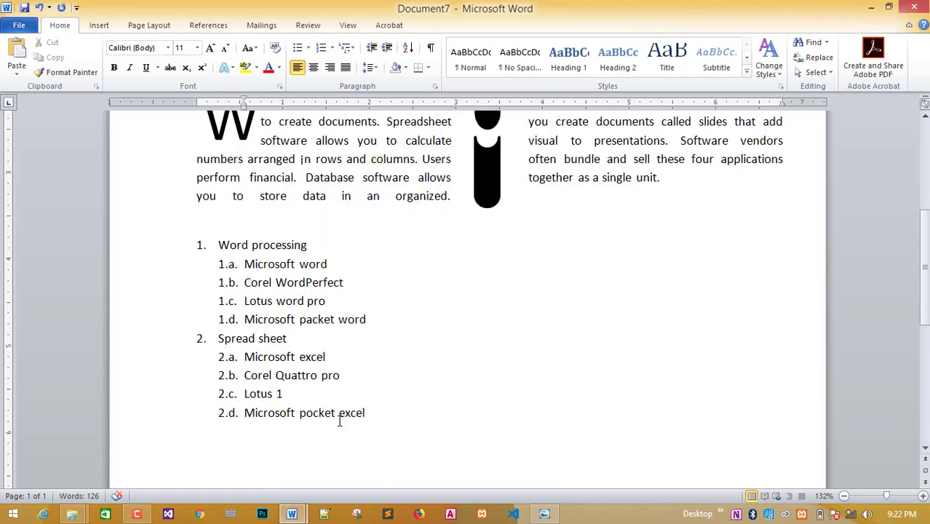
left_click(546, 514)
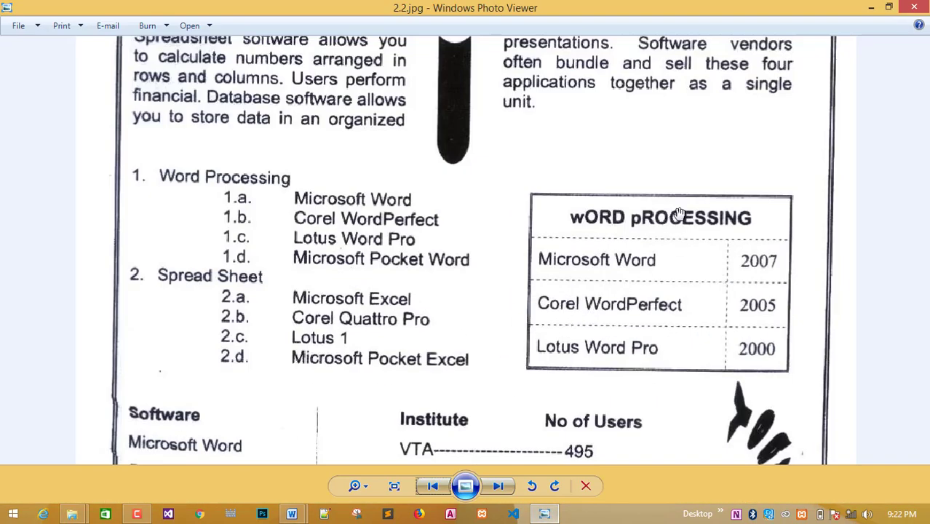
scroll(648, 266, "down", 1)
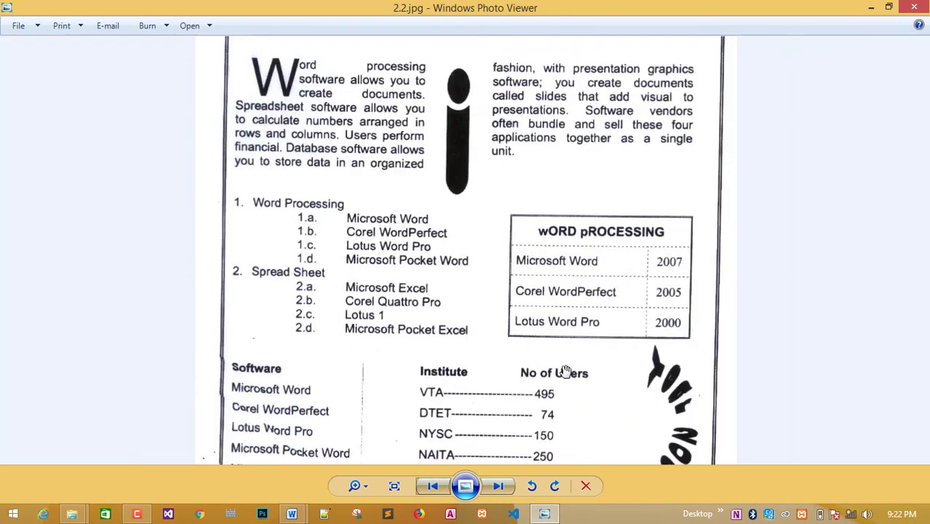
scroll(565, 369, "up", 1)
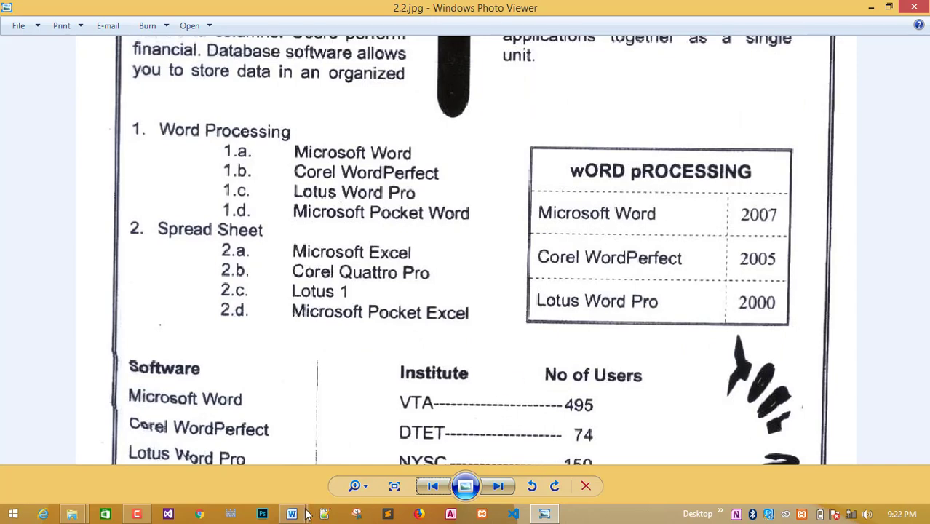
mouse_move(291, 514)
left_click(341, 465)
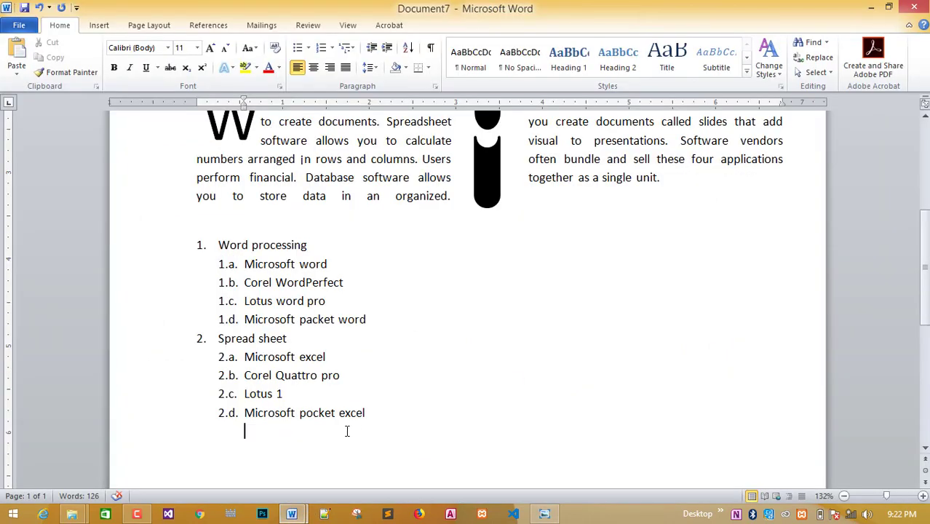
scroll(333, 429, "down", 2)
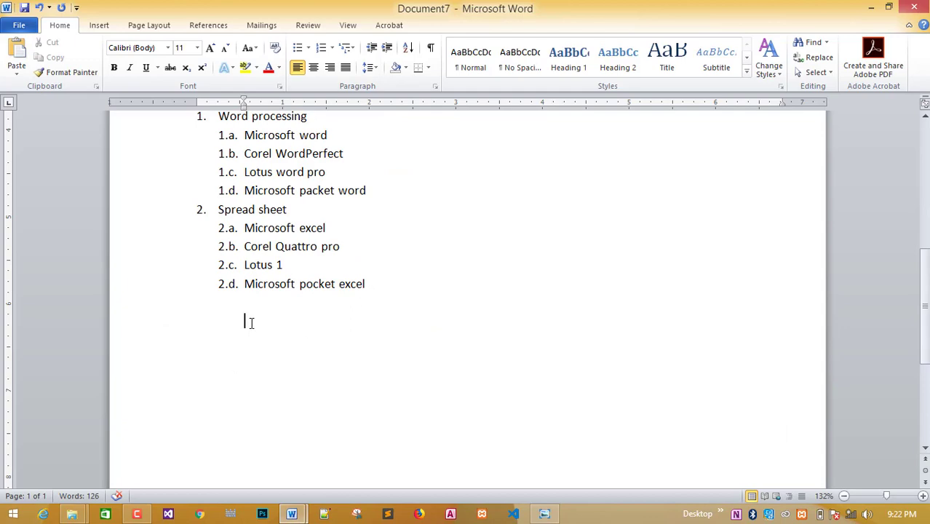
left_click(544, 513)
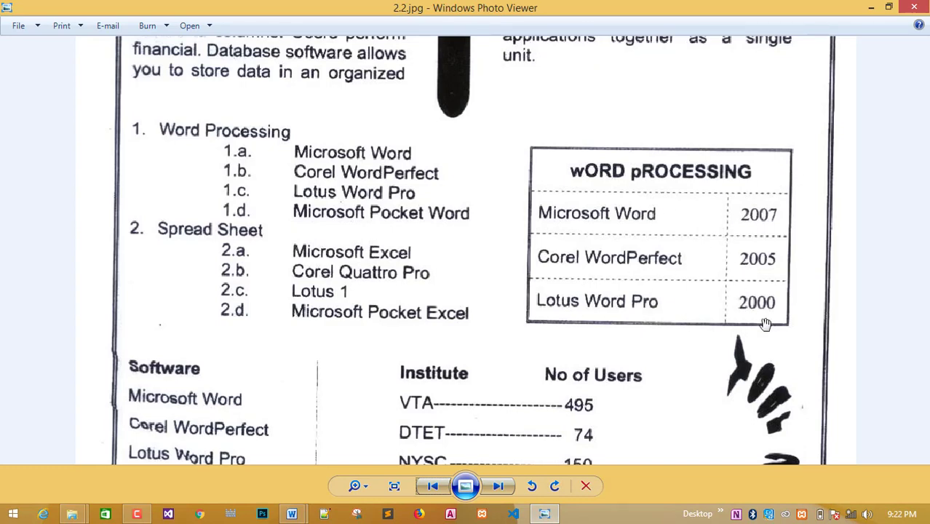
mouse_move(291, 513)
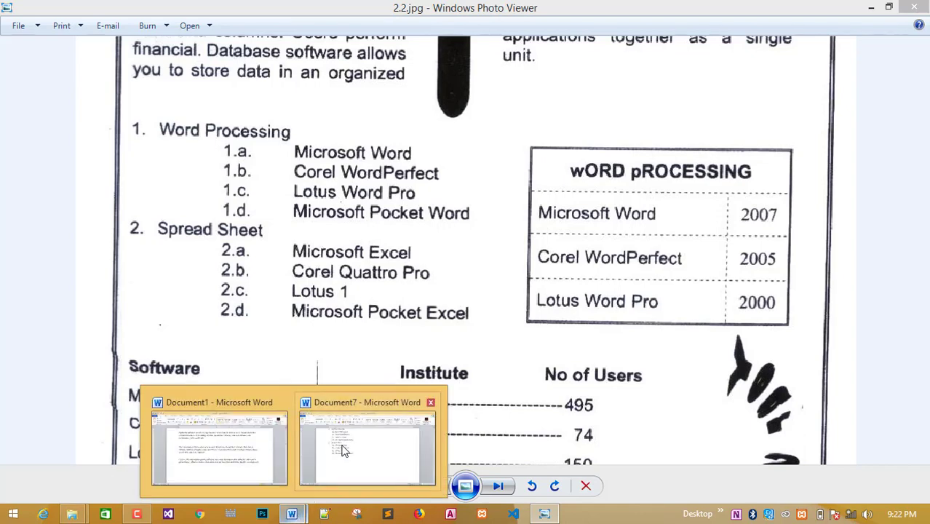
left_click(343, 447)
Insert a table with 2 columns and 4 rows below the list.
left_click(99, 25)
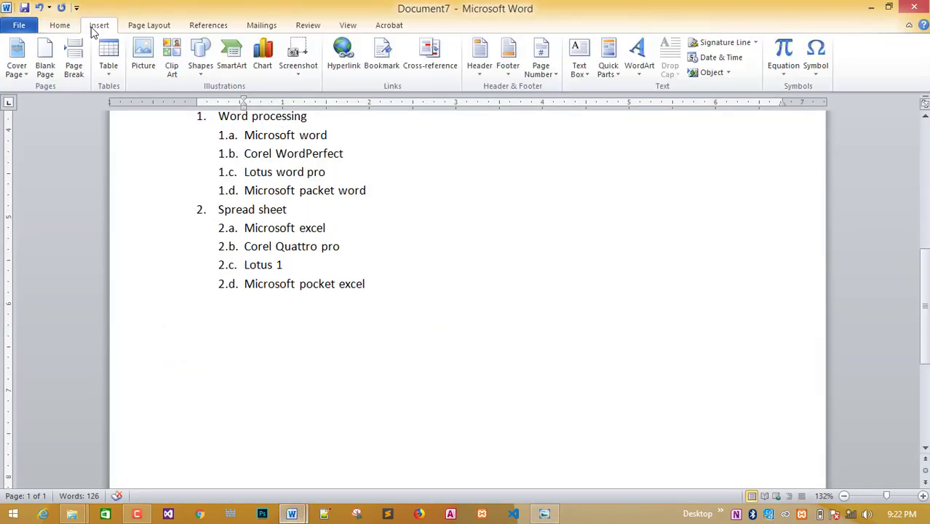
left_click(111, 73)
left_click(140, 209)
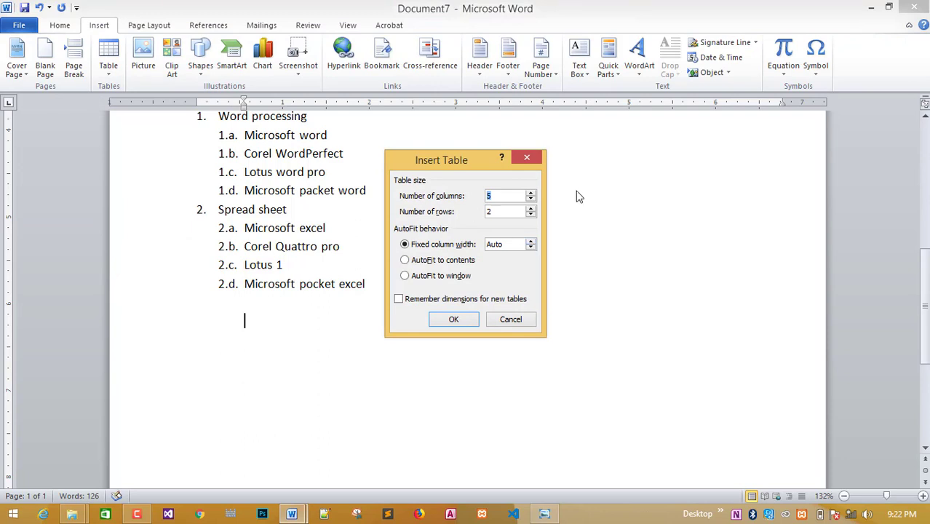
left_click(489, 210)
left_click(452, 319)
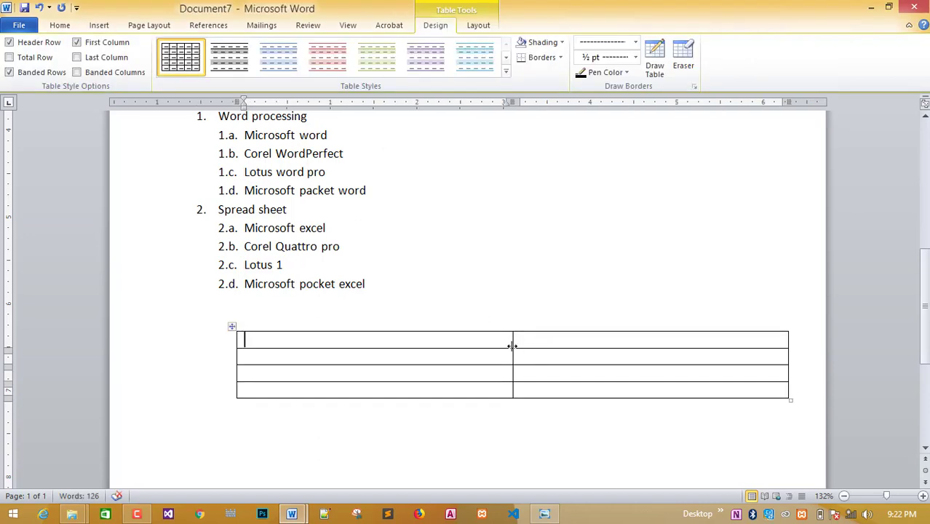
Narrow the left column and pull the table's right edge inward.
left_click(544, 514)
left_click(544, 514)
left_click_drag(510, 357, 397, 369)
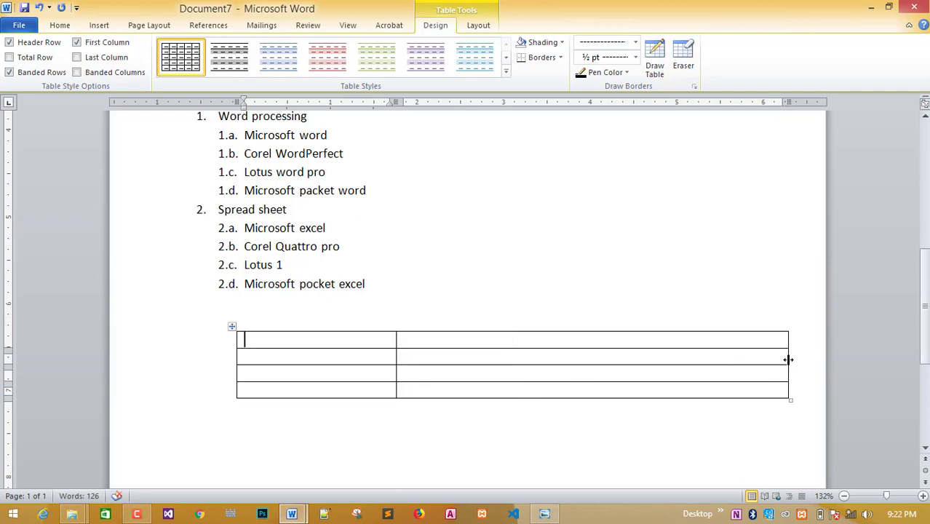
left_click_drag(788, 360, 466, 384)
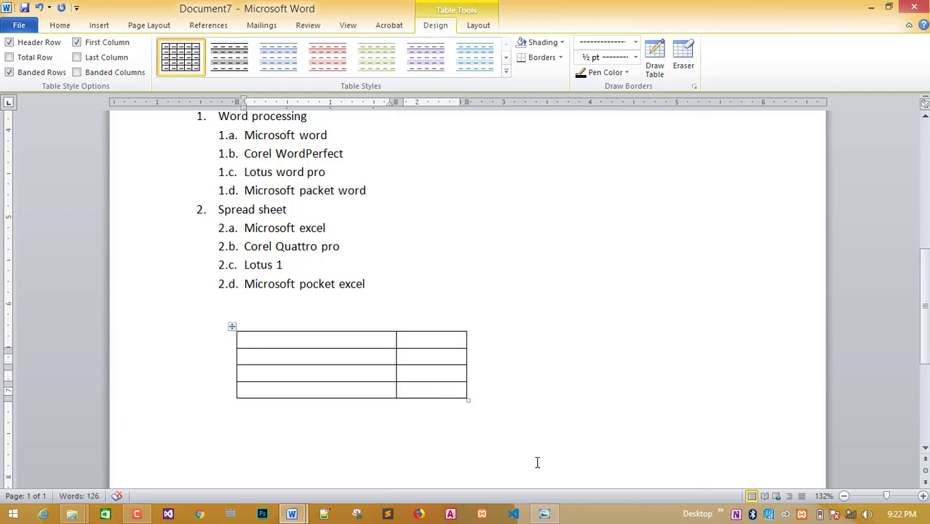
left_click(544, 513)
Nudge the column divider and make the first and third table rows taller.
left_click(545, 514)
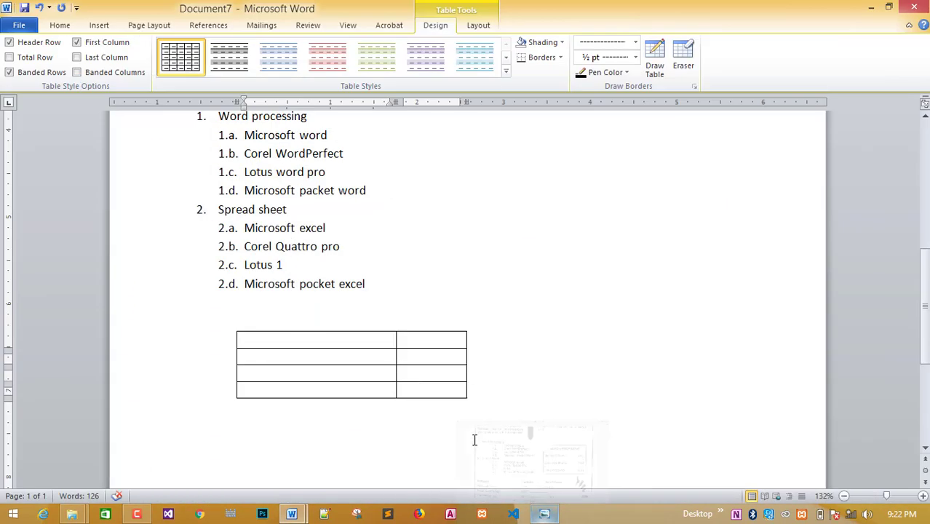
left_click_drag(393, 380, 390, 379)
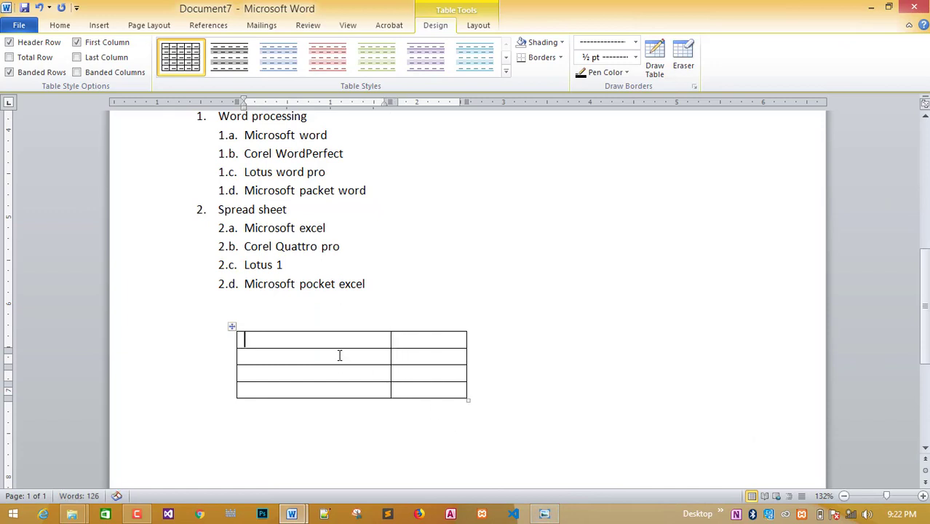
mouse_move(341, 349)
left_mouse_down()
mouse_move(345, 457)
mouse_move(347, 427)
left_mouse_up()
left_click(535, 384)
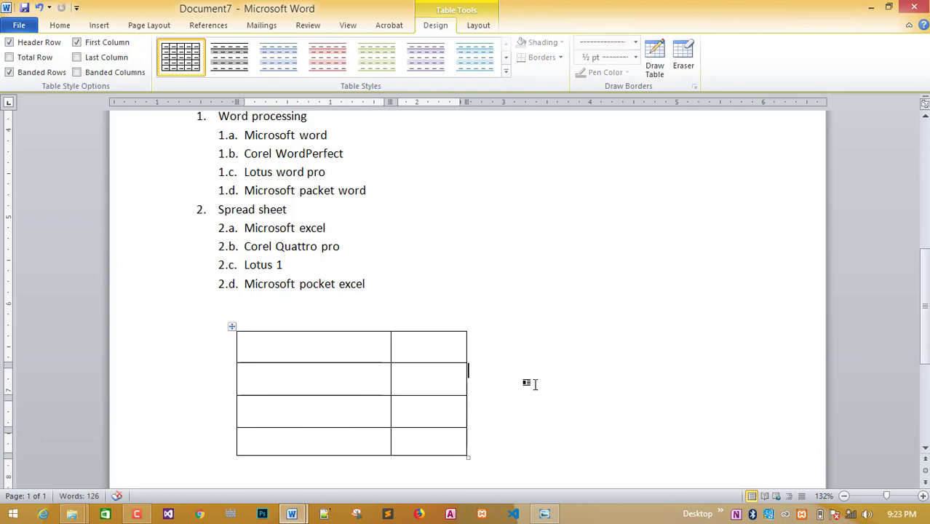
Choose a dashed border line style and draw it over the inner row borders.
left_click(546, 514)
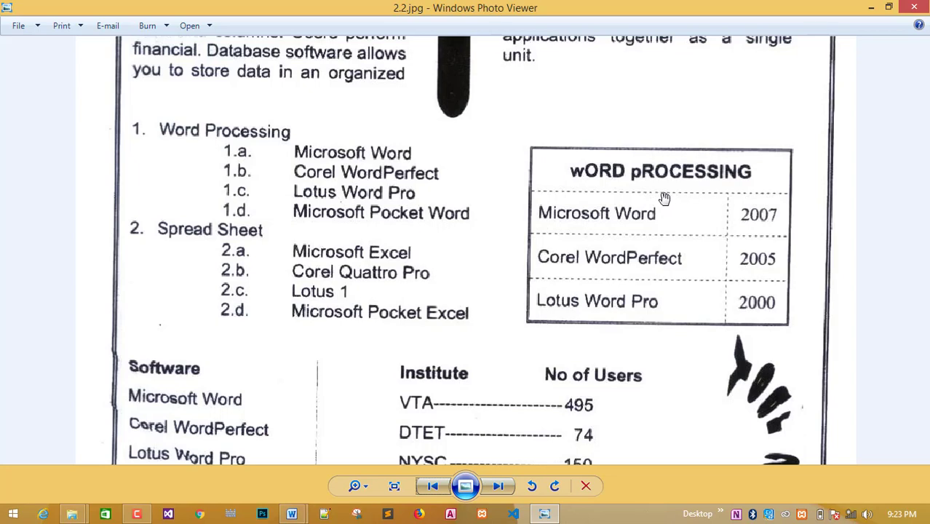
mouse_move(291, 514)
left_click(334, 457)
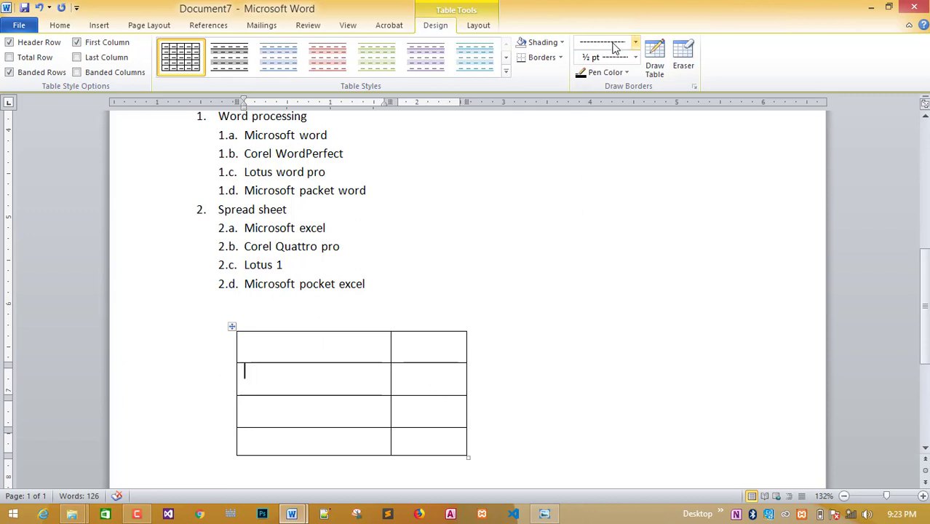
left_click(635, 43)
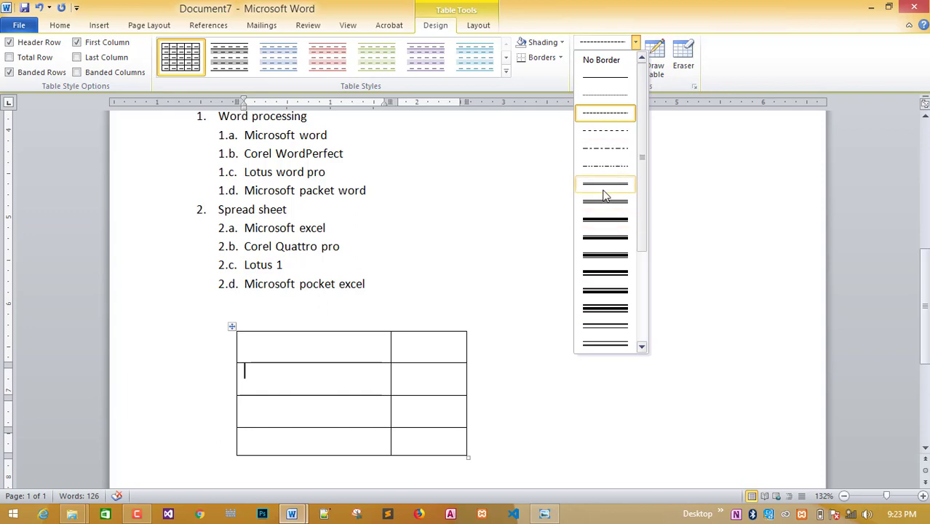
left_click(612, 114)
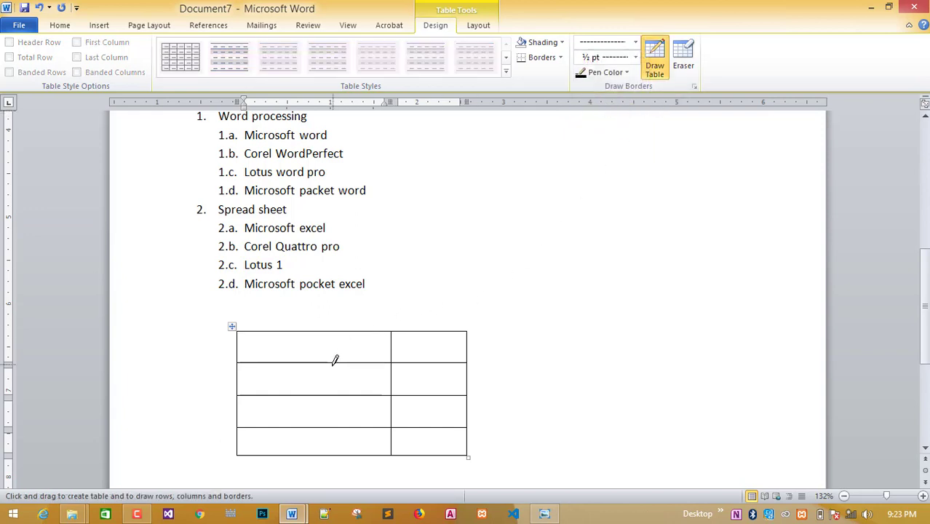
mouse_move(333, 359)
left_mouse_down()
mouse_move(385, 361)
mouse_move(392, 339)
mouse_move(401, 369)
mouse_move(392, 375)
mouse_move(393, 438)
left_mouse_up()
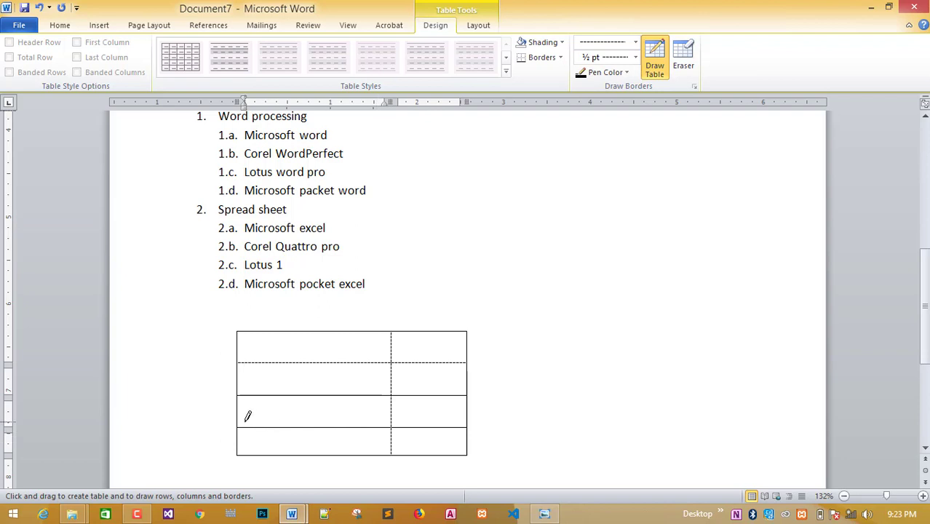
mouse_move(246, 421)
left_mouse_down()
mouse_move(429, 420)
mouse_move(287, 394)
left_mouse_up()
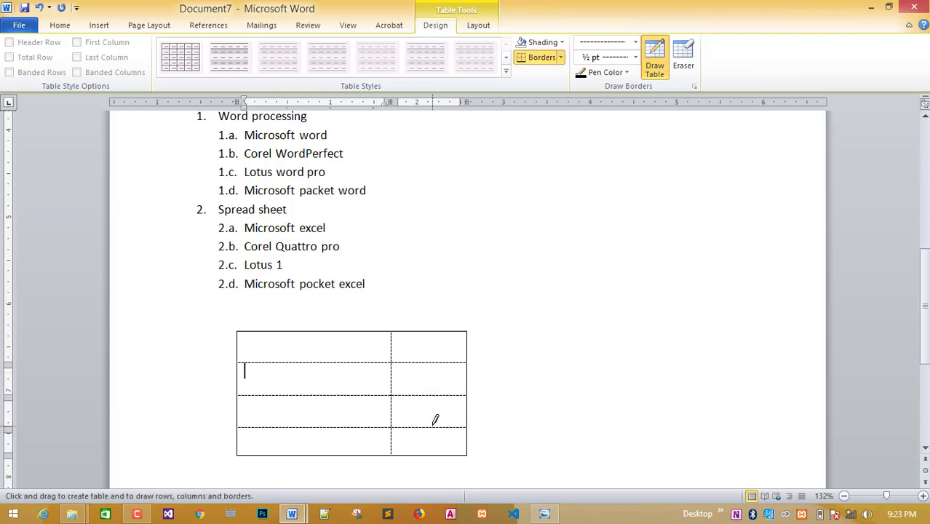
Finish the dashed borders, turn off Draw Table, and return the caret to the table.
left_click(554, 514)
left_click(557, 516)
left_click(655, 56)
left_click(657, 56)
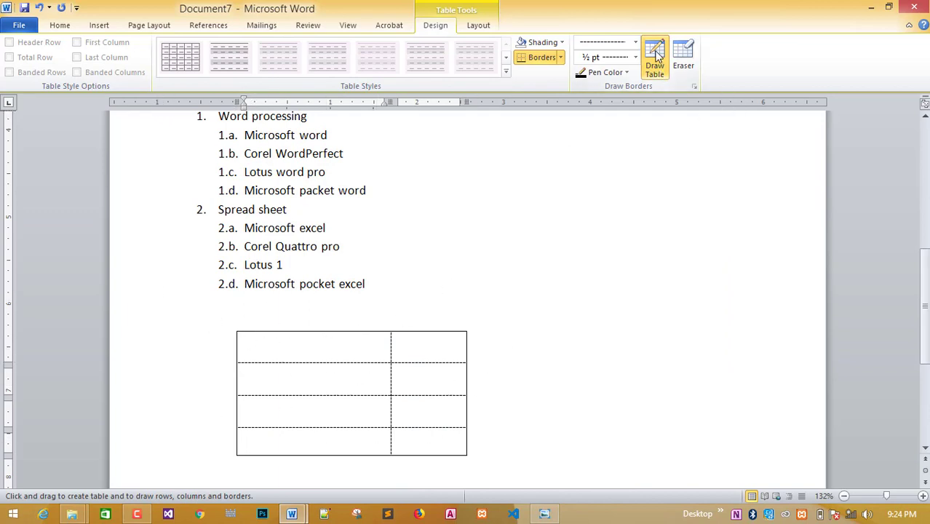
left_click(558, 301)
left_click(285, 343)
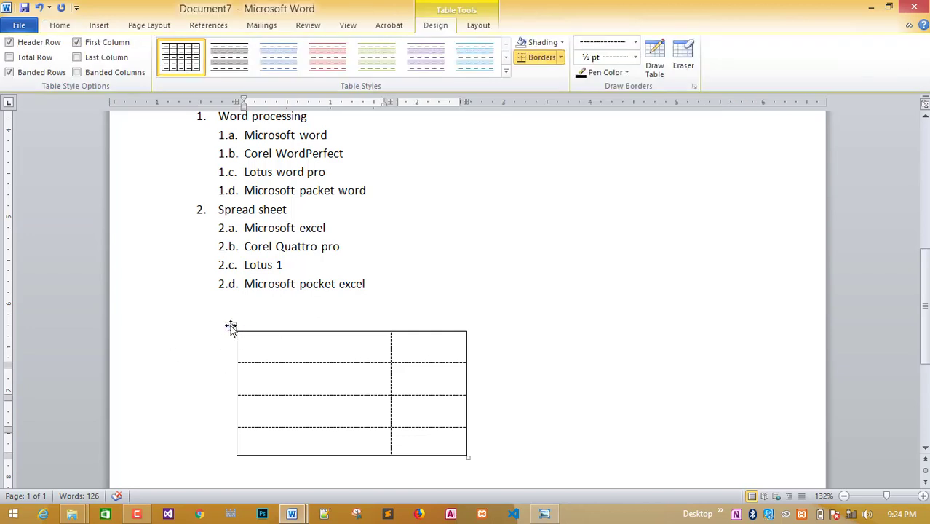
Move the table to the right of the list.
left_click_drag(229, 326, 500, 128)
scroll(543, 287, "up", 2)
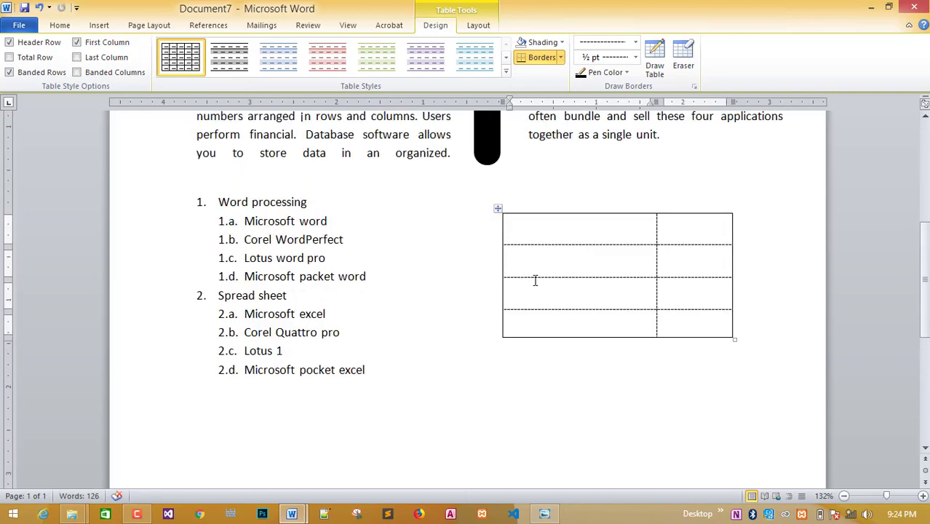
left_click(497, 210)
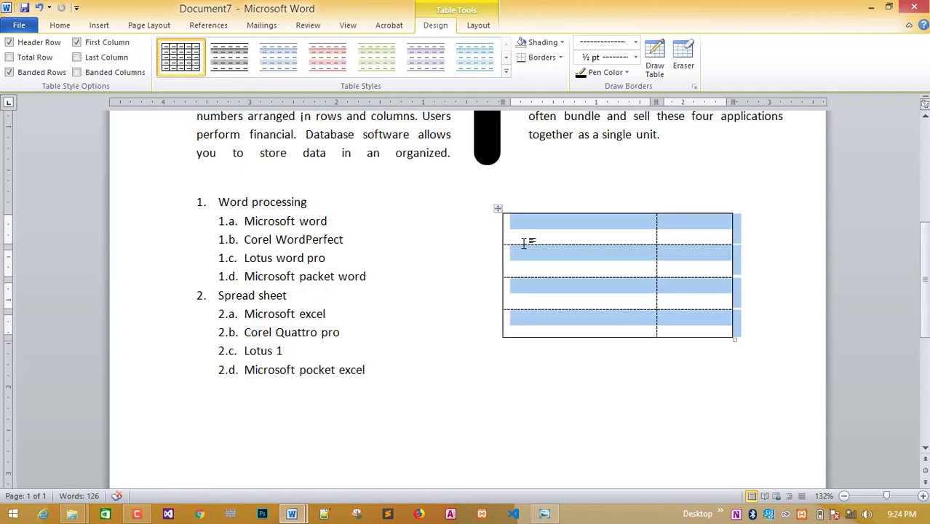
left_click(580, 363)
Merge the table's first row into one cell using Layout > Merge Cells.
left_click(543, 514)
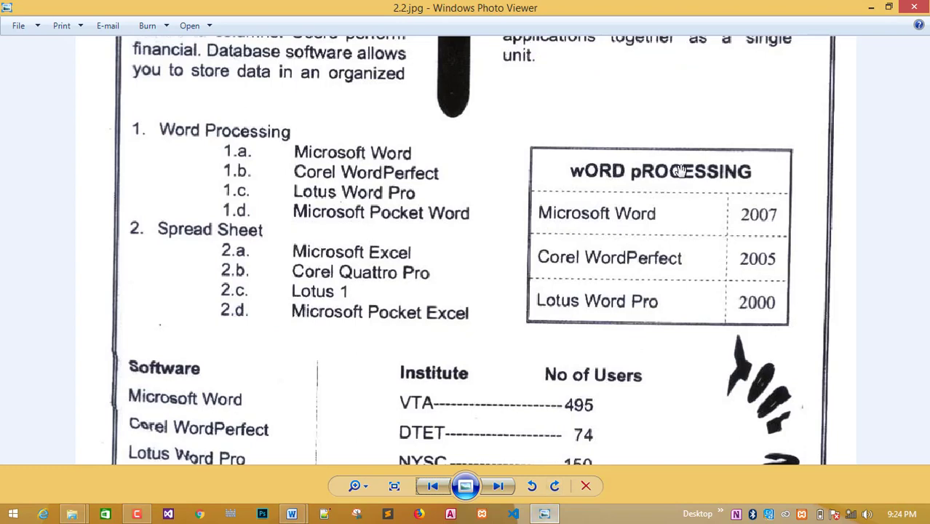
left_click(547, 515)
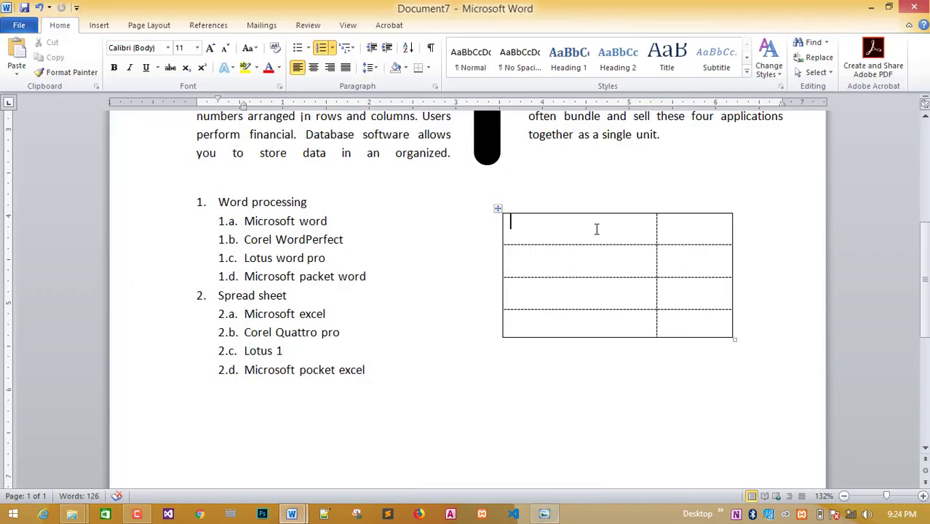
left_click_drag(596, 226, 698, 226)
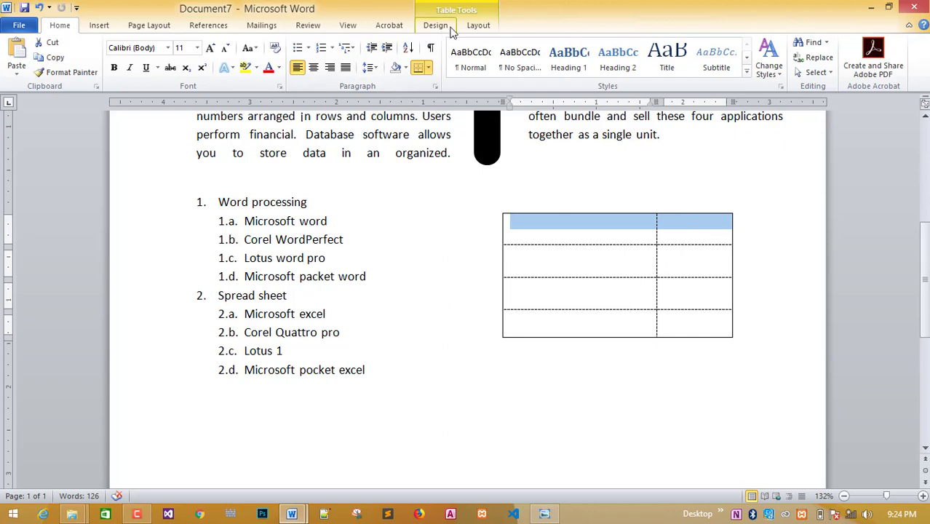
left_click(473, 27)
left_click(284, 62)
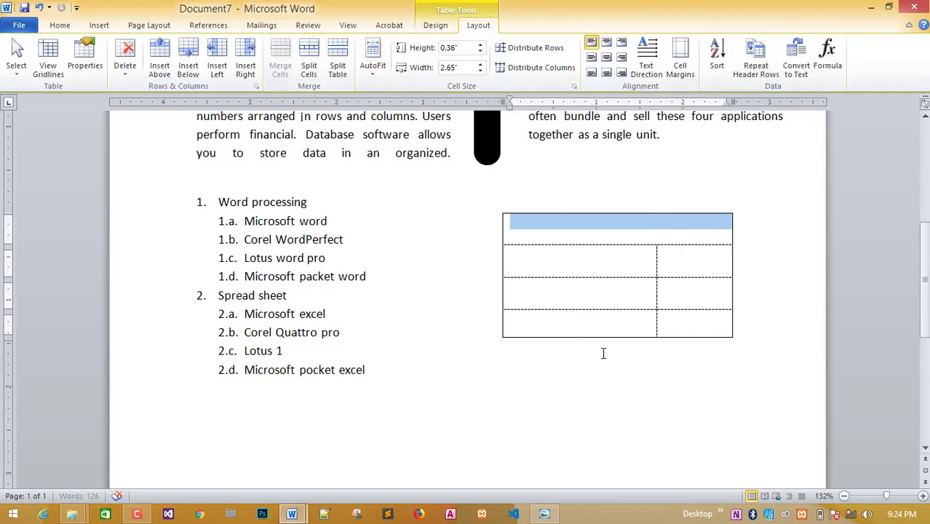
left_click(625, 361)
left_click(545, 514)
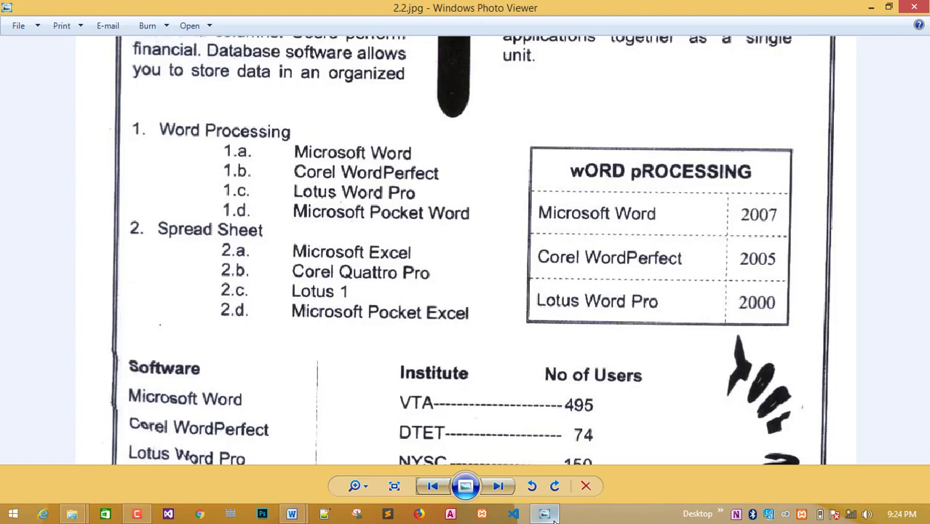
left_click(551, 516)
left_click(587, 228)
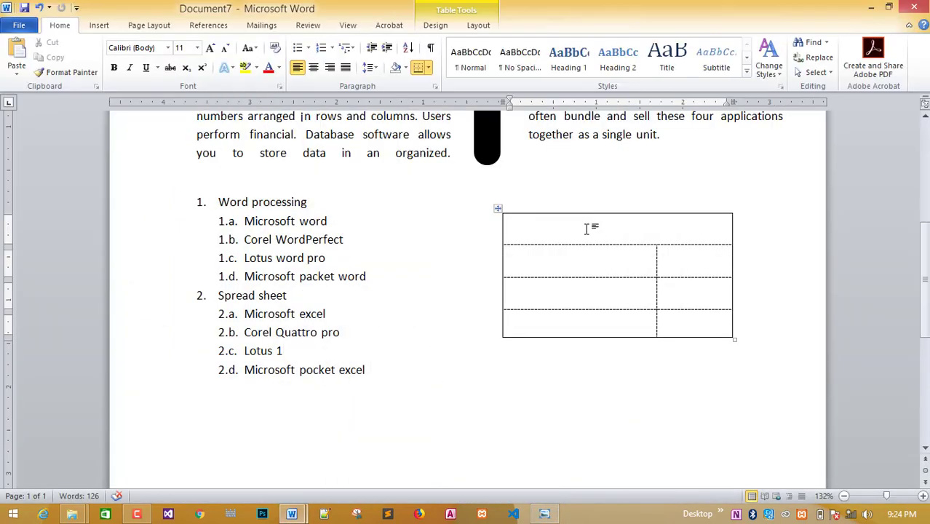
Type 'Word processing' in the merged cell, centre it with Align Center, and reselect it.
type("Word p")
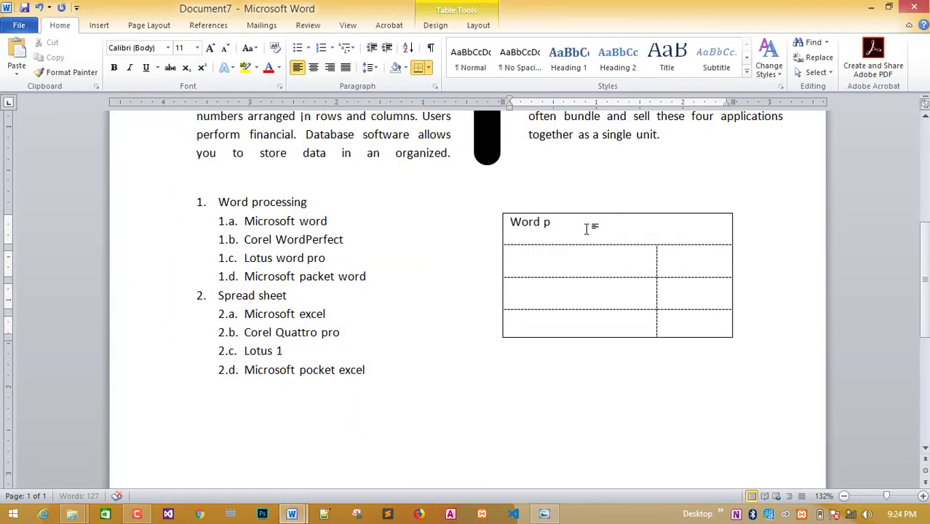
type("rocessing")
left_click_drag(606, 231, 509, 223)
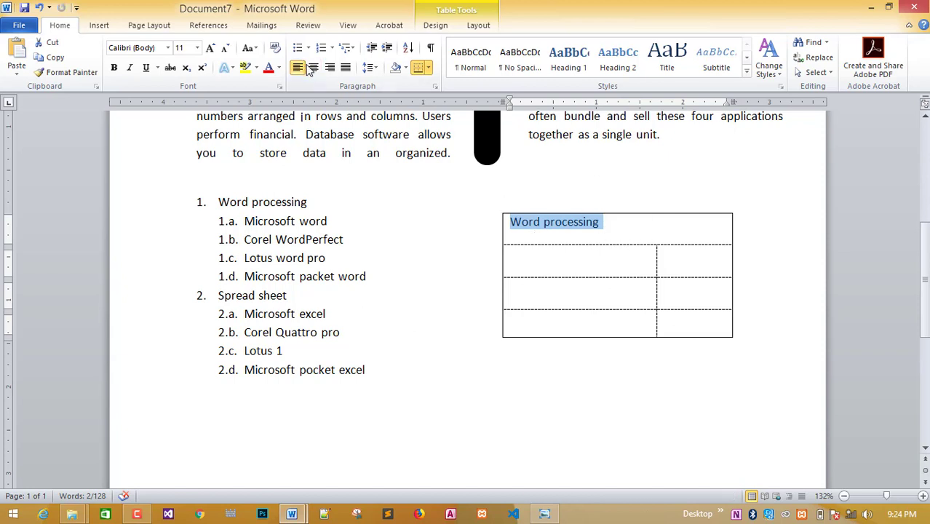
left_click(478, 26)
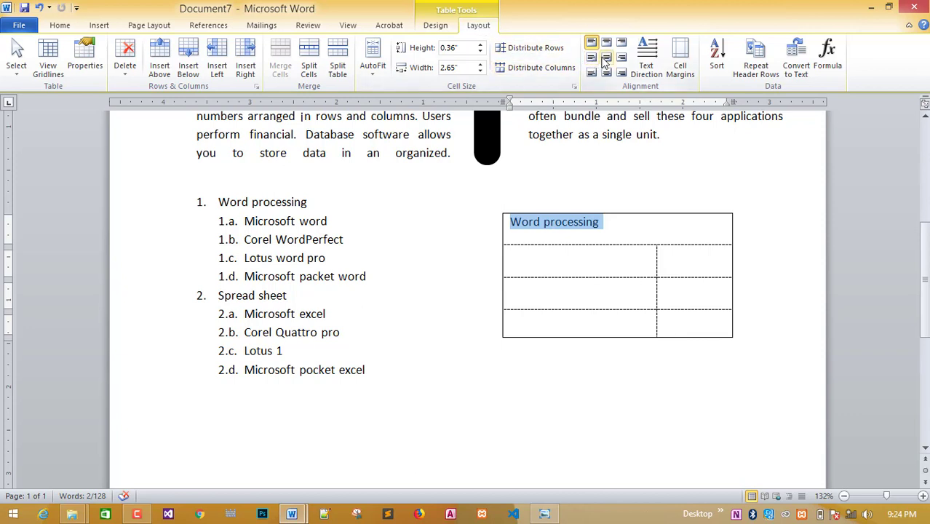
left_click(604, 59)
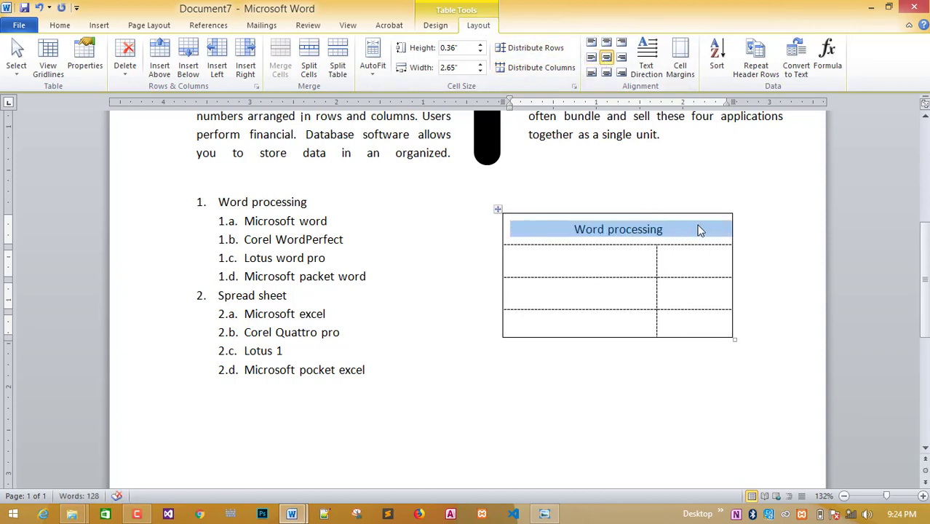
left_click(563, 232)
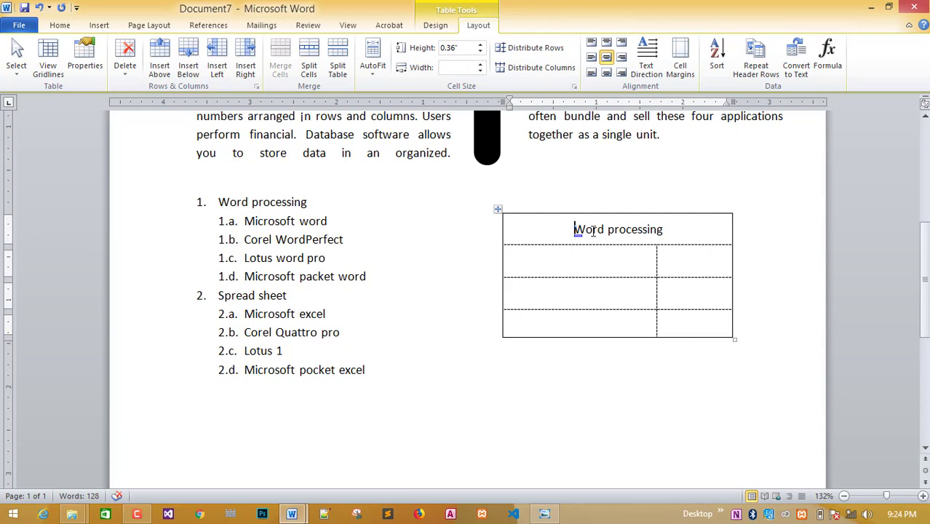
left_click_drag(593, 231, 668, 231)
left_click(676, 233)
left_click_drag(675, 231, 574, 230)
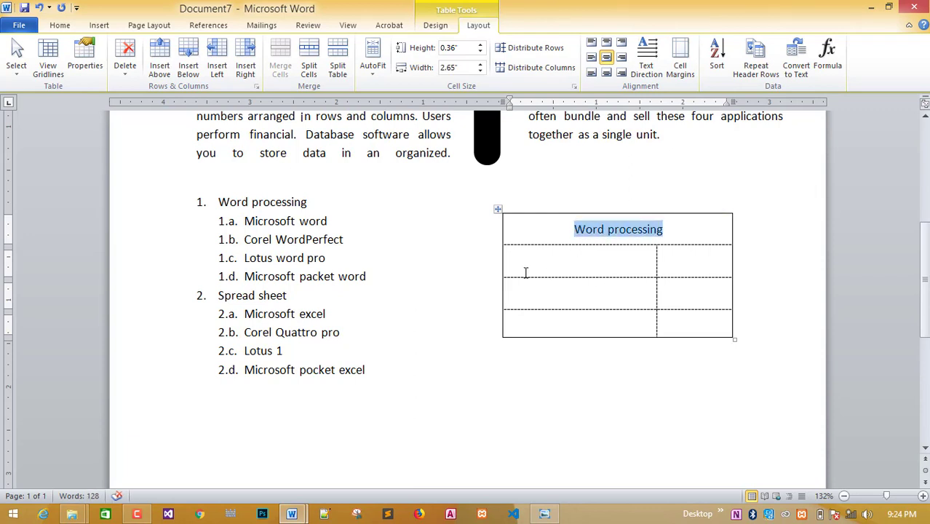
left_click(66, 24)
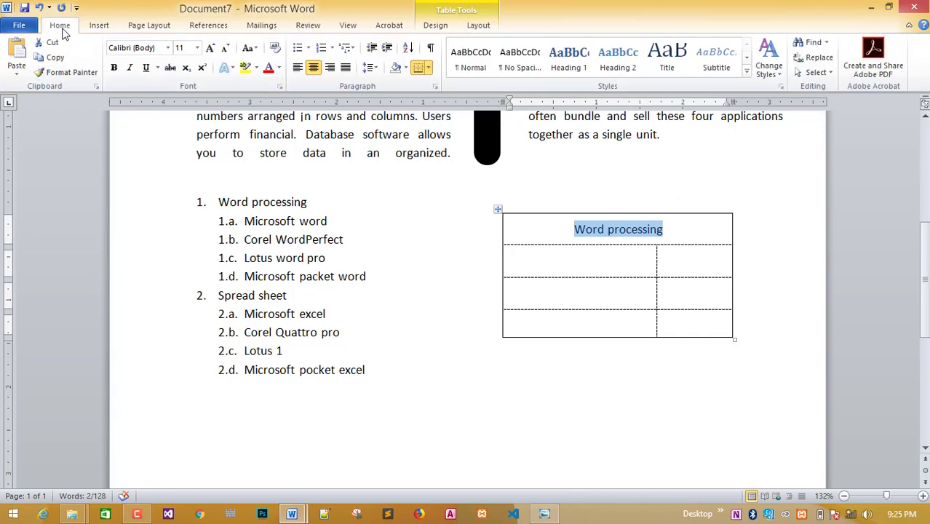
Make the heading bold Arial Black in uppercase.
left_click(112, 67)
left_click(168, 47)
left_click(164, 125)
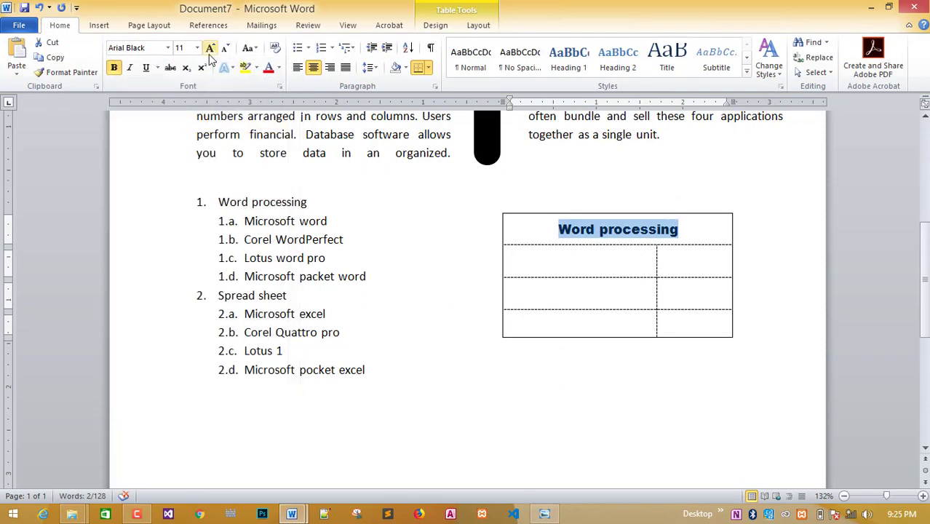
left_click(259, 49)
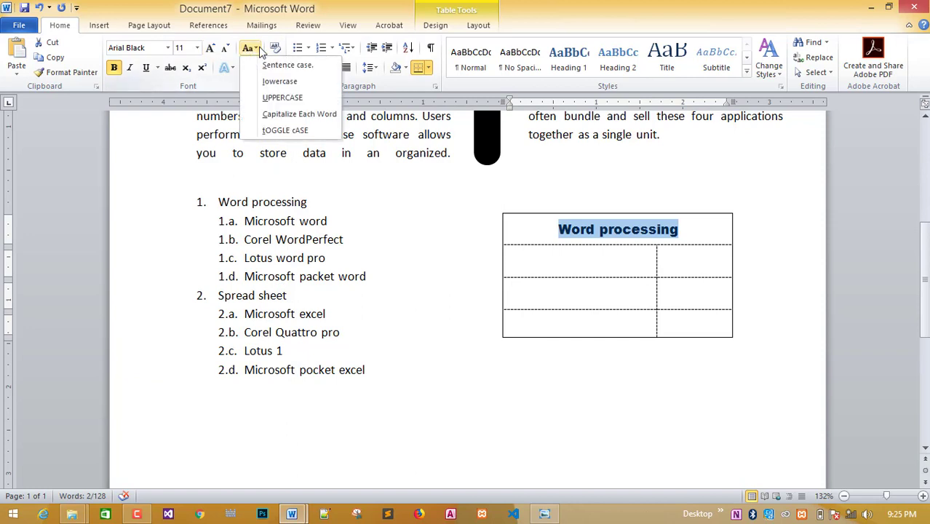
left_click(304, 98)
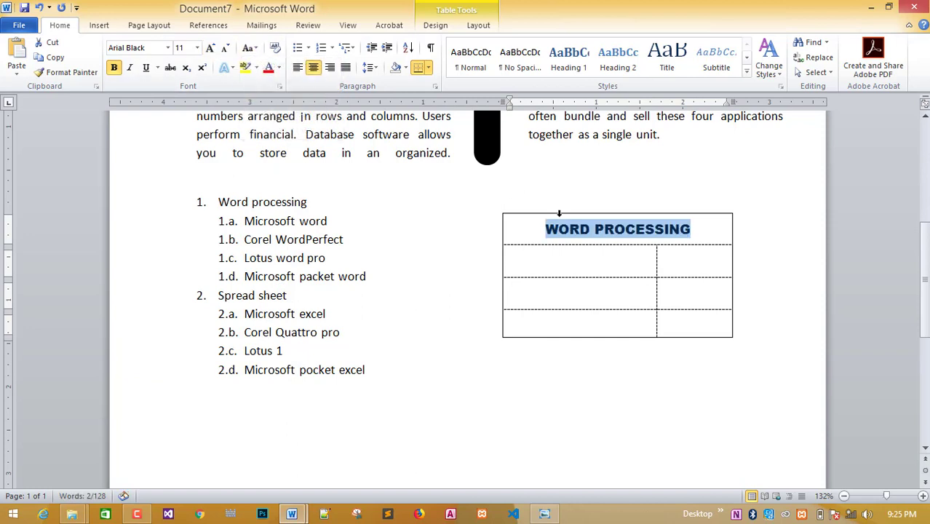
left_click(257, 51)
left_click(284, 130)
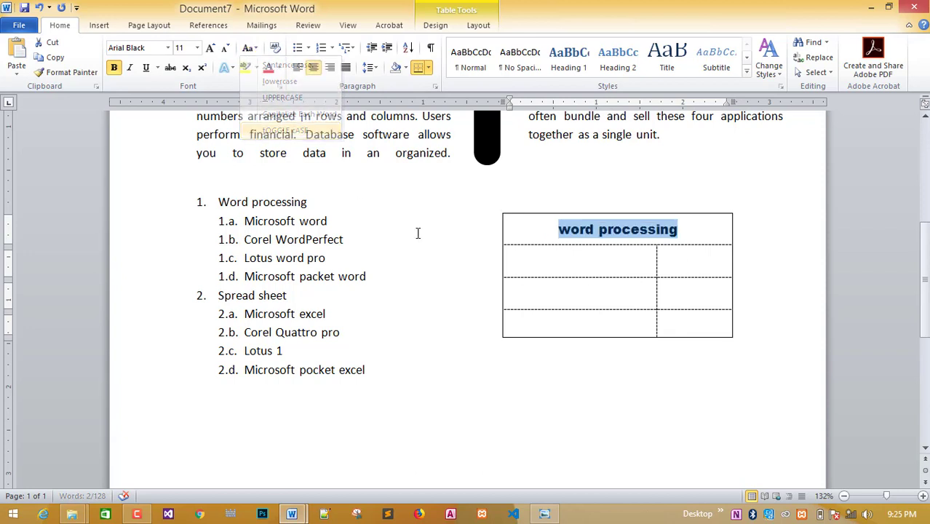
left_click(257, 51)
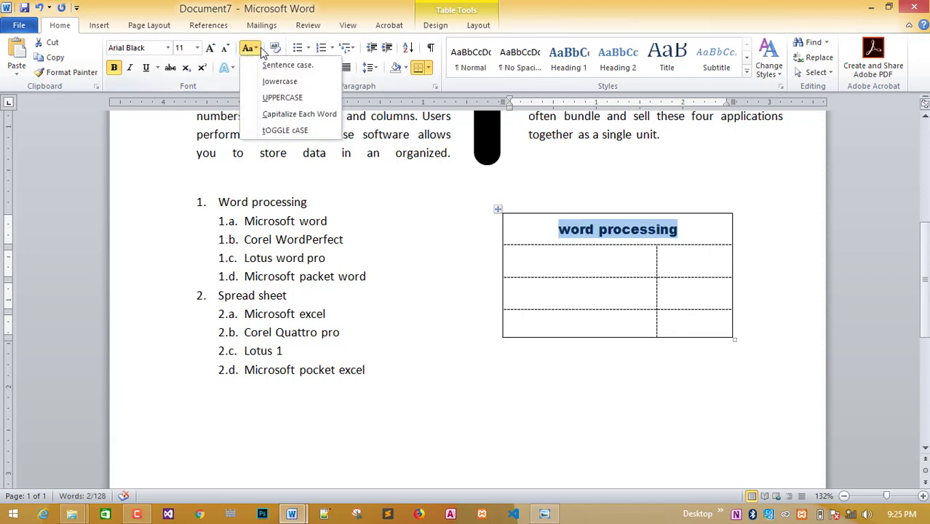
left_click(274, 133)
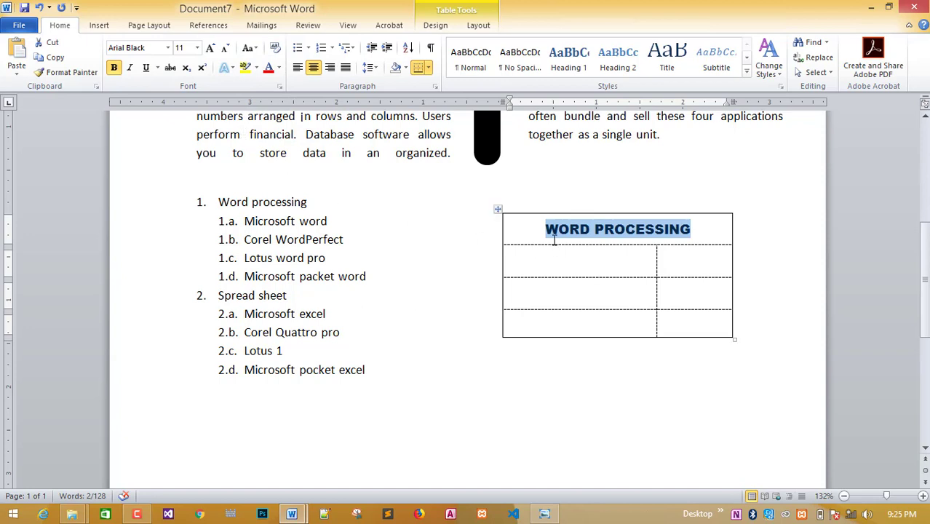
Lowercase the initial W and P so the heading reads 'wORD pROCESSING'.
left_click_drag(559, 232, 533, 229)
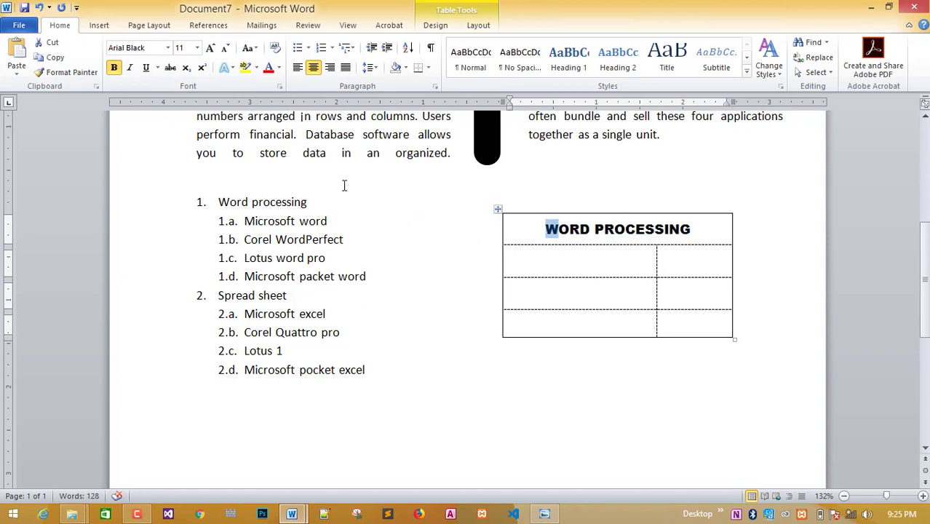
left_click(248, 48)
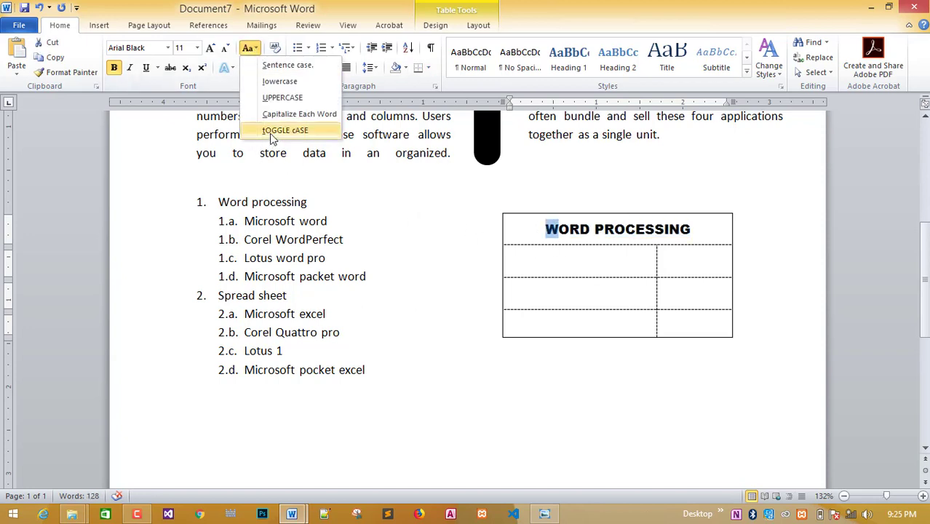
left_click(285, 86)
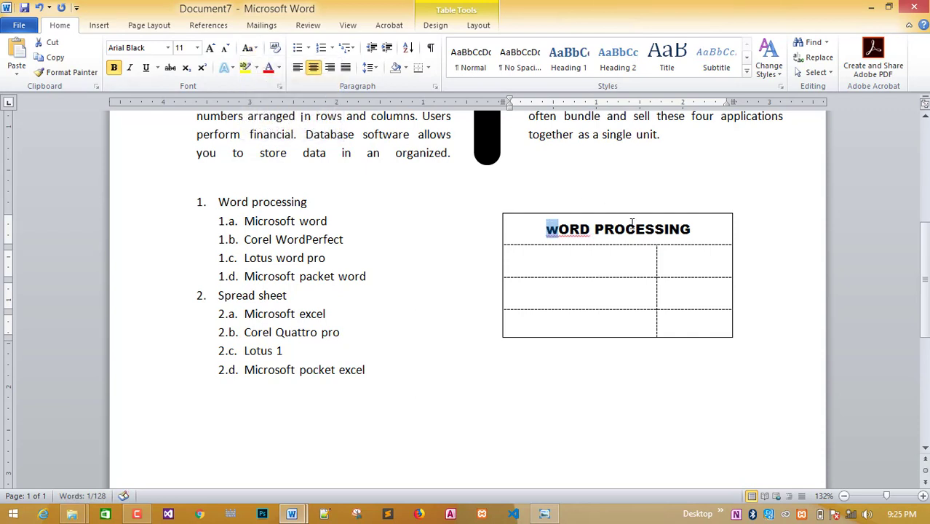
left_click_drag(593, 230, 692, 230)
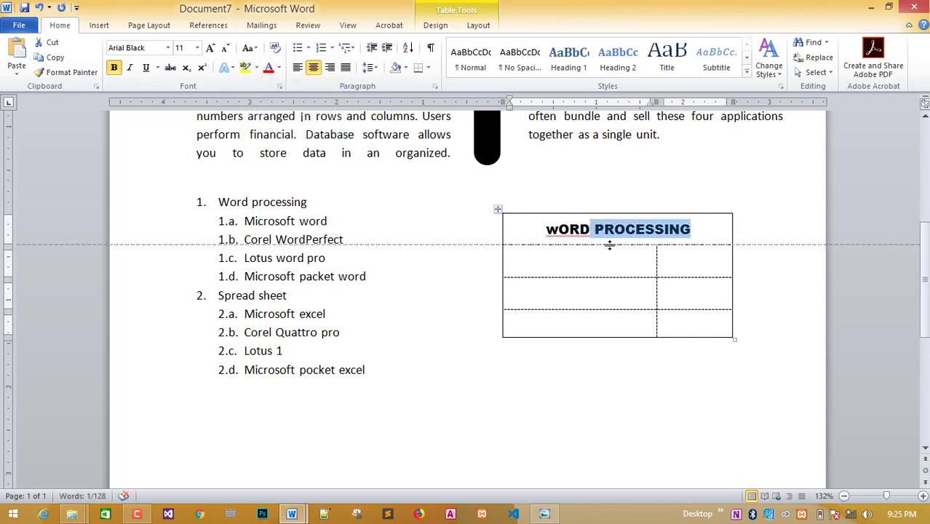
left_click_drag(593, 230, 604, 230)
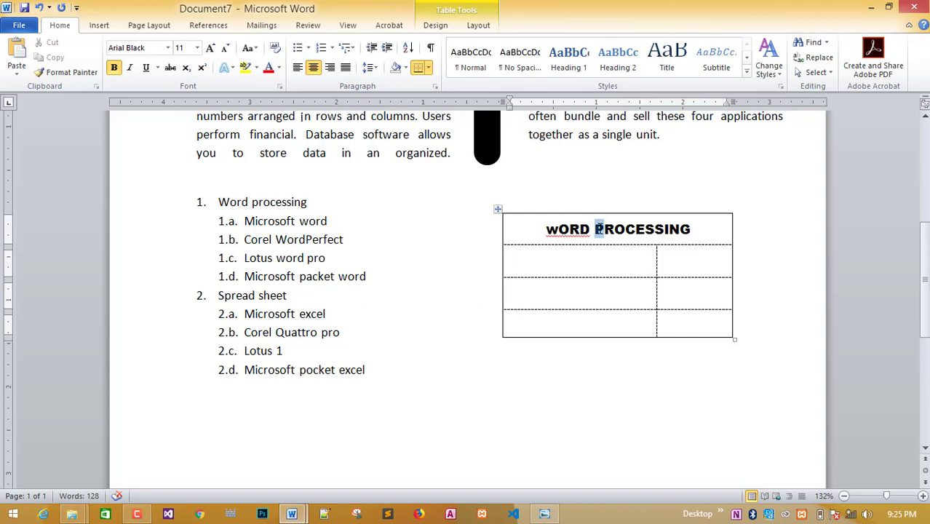
left_click(249, 48)
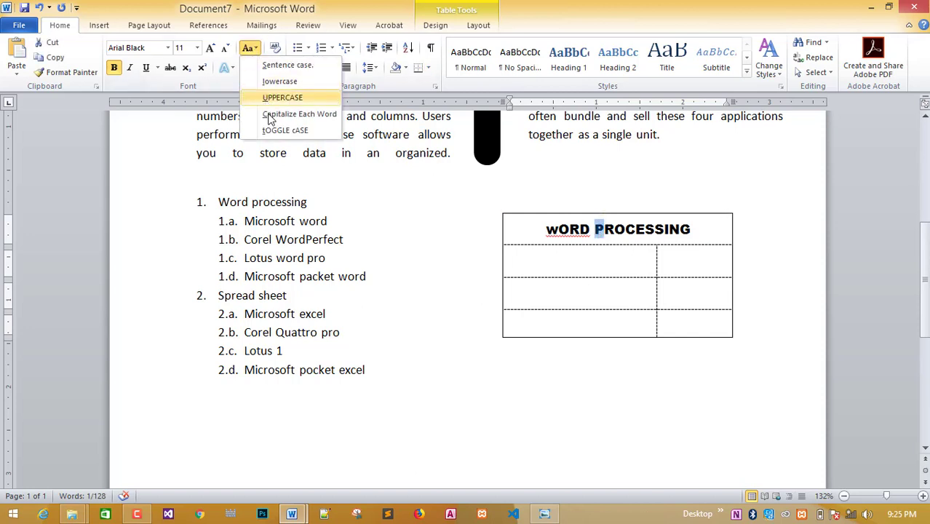
left_click(282, 86)
left_click(450, 278)
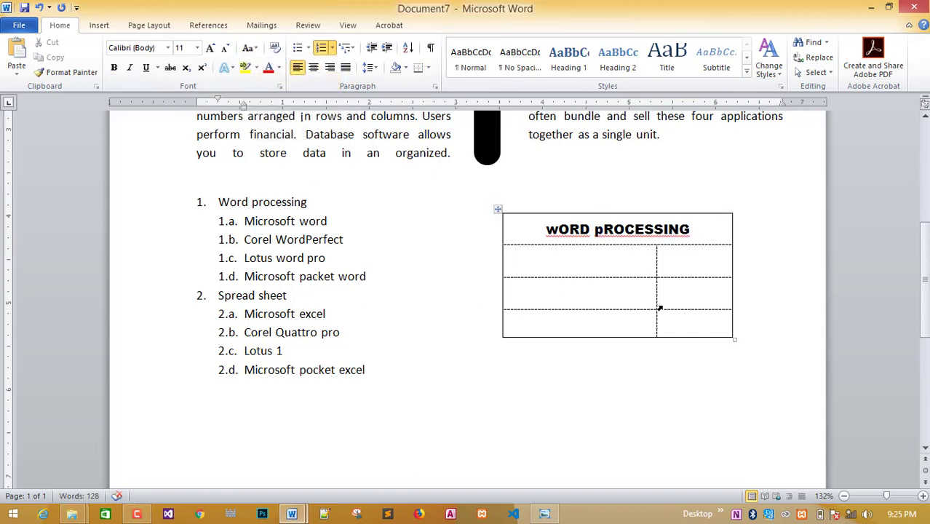
Copy Microsoft word from list item 1.a. into the table's second row.
left_click(540, 512)
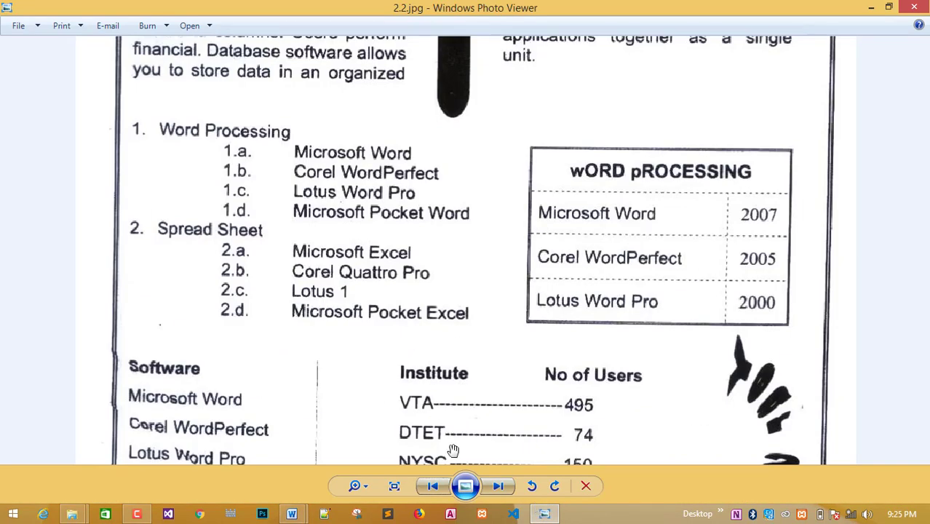
mouse_move(291, 512)
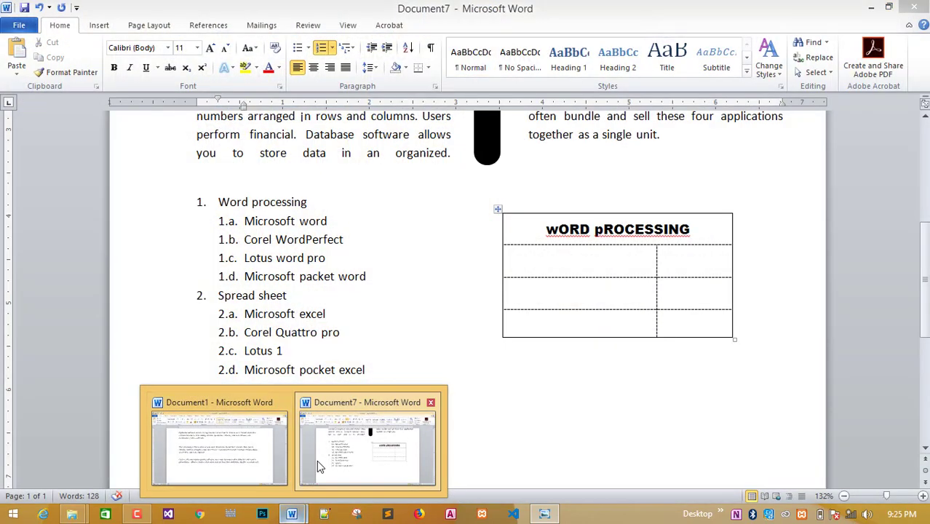
left_click(318, 458)
left_click_drag(246, 221, 327, 219)
key("ctrl+c")
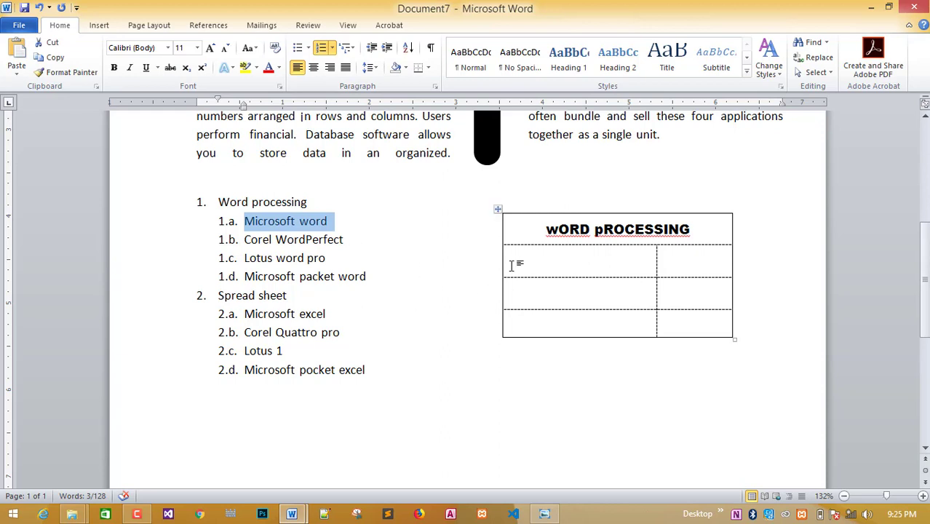
left_click(522, 267)
key("ctrl+v")
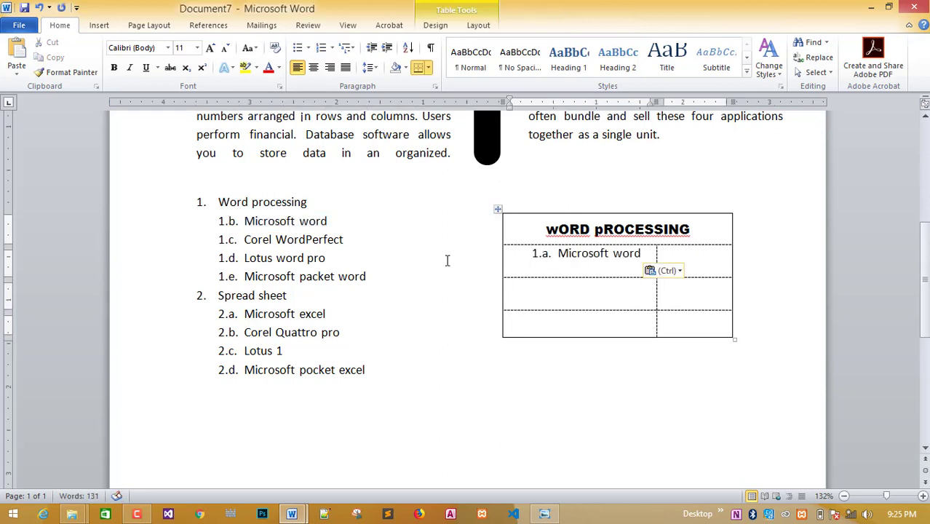
Copy Corel WordPerfect and Lotus word pro into the third and last table rows.
left_click_drag(246, 238, 347, 241)
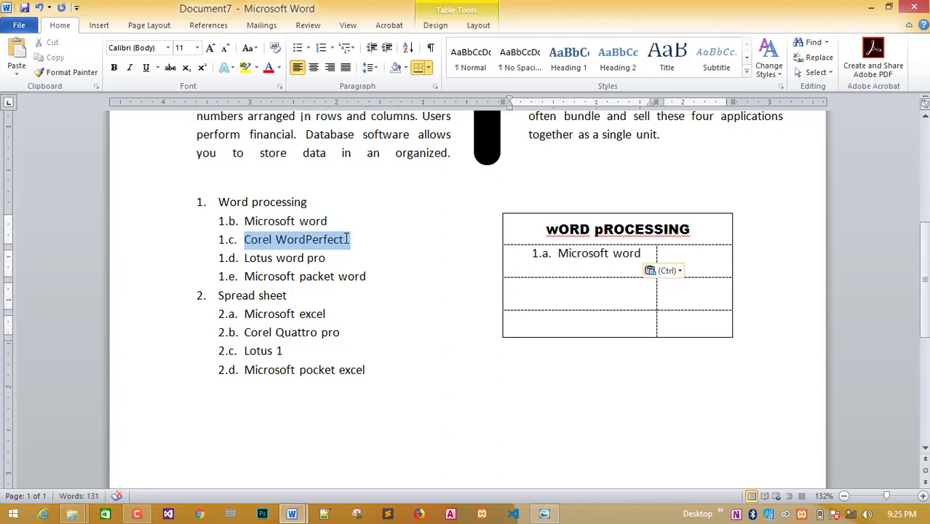
left_click(525, 287)
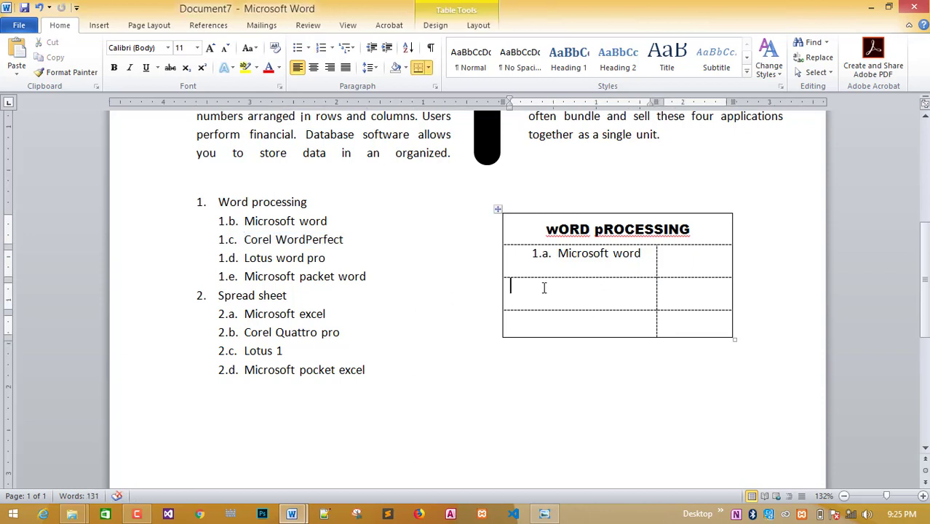
key("ctrl+v")
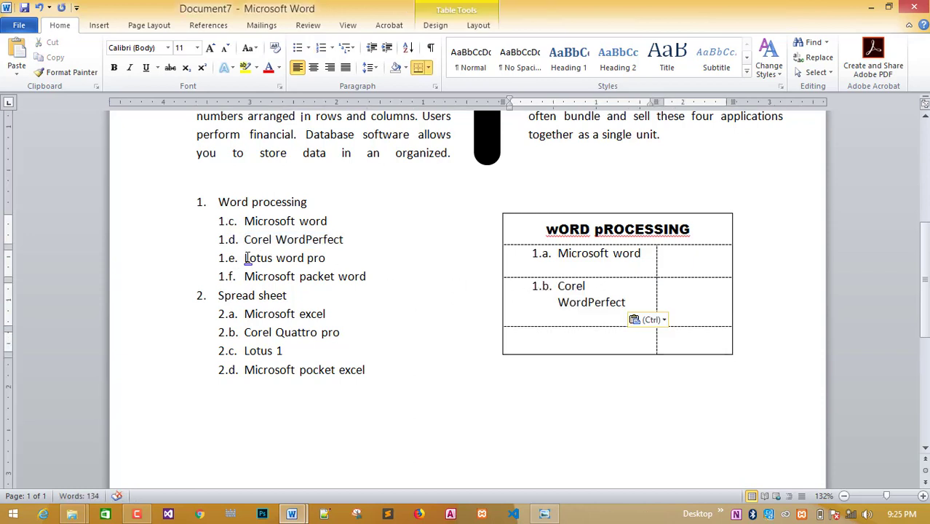
left_click_drag(246, 258, 326, 257)
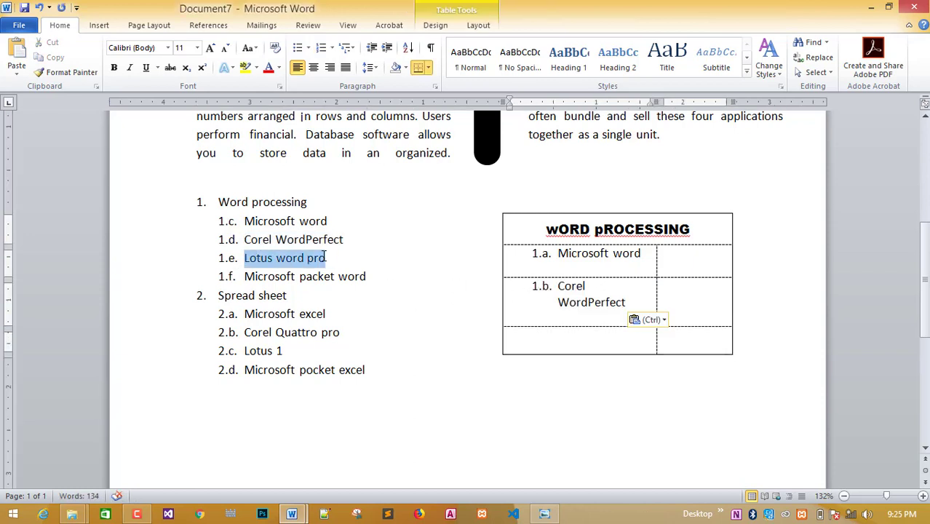
key("ctrl+c")
left_click(552, 343)
key("ctrl+v")
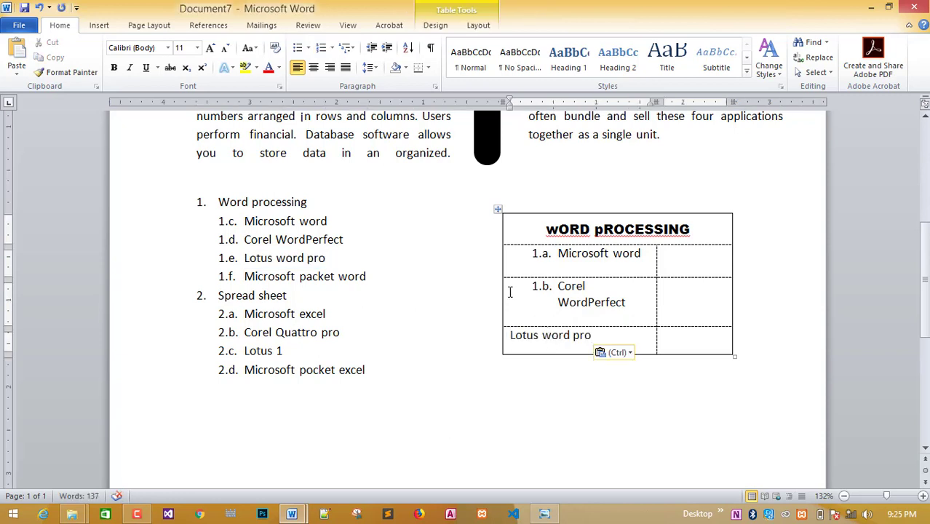
Remove the list numbering from the Microsoft word and Corel WordPerfect table entries.
left_click(558, 254)
key("BackSpace")
key("BackSpace")
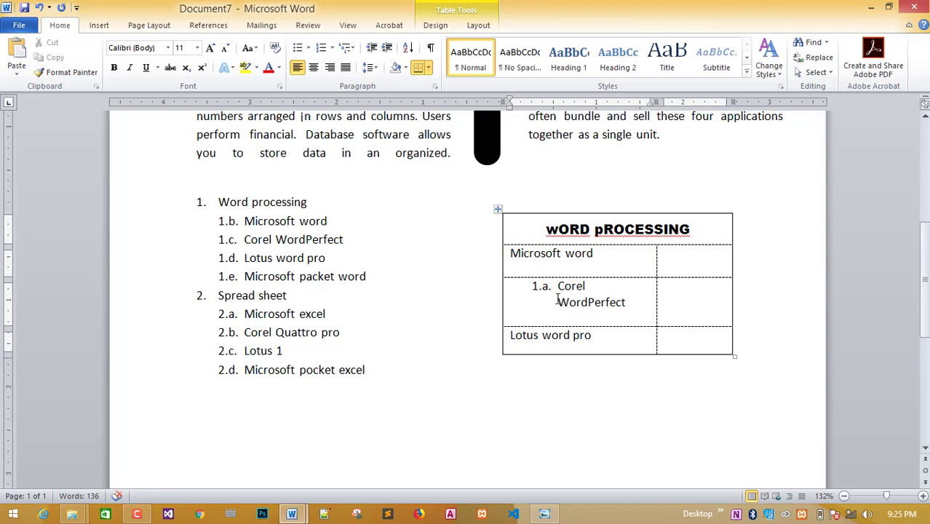
left_click(558, 286)
key("BackSpace")
key("BackSpace")
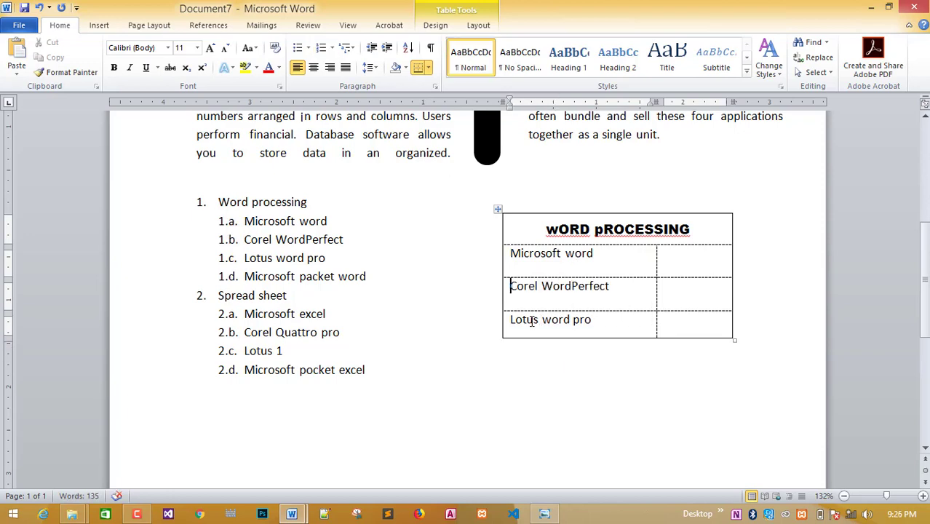
left_click(546, 513)
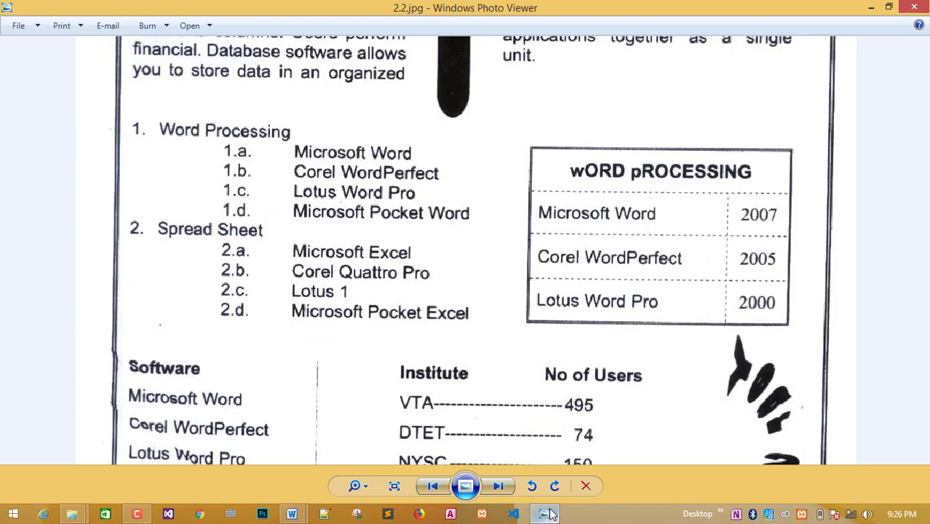
Type 2007, 2005 and 2000 into the second-column cells and select those three cells.
left_click(549, 514)
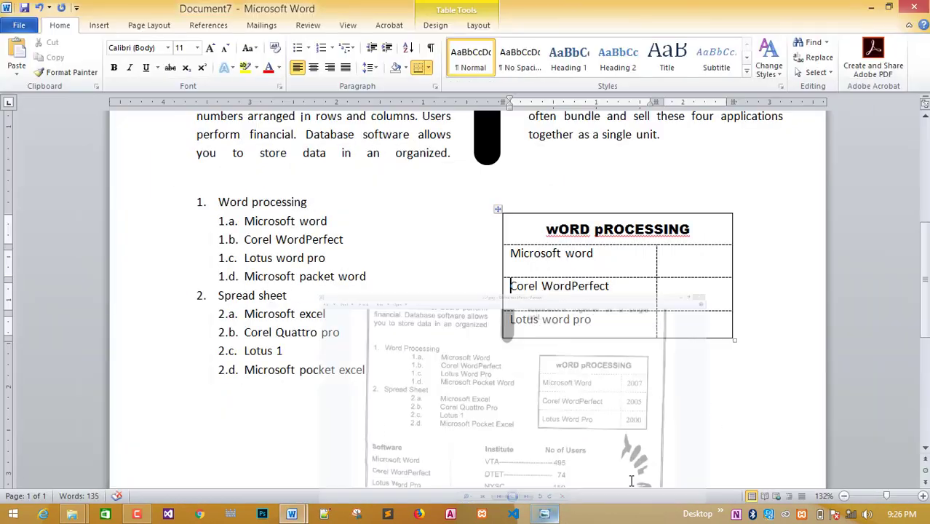
left_click(696, 267)
type("2007")
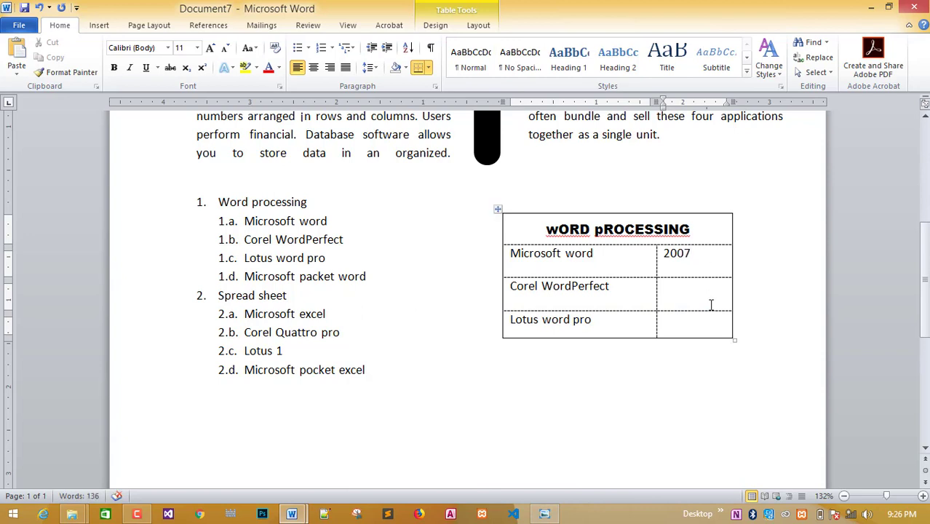
left_click(710, 305)
type("2005")
left_click(690, 319)
type("2000")
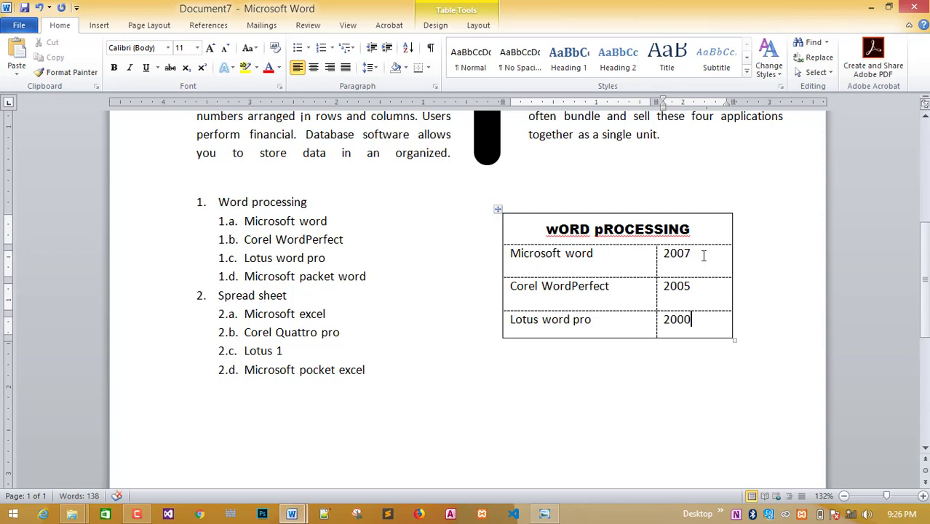
left_click_drag(704, 255, 541, 328)
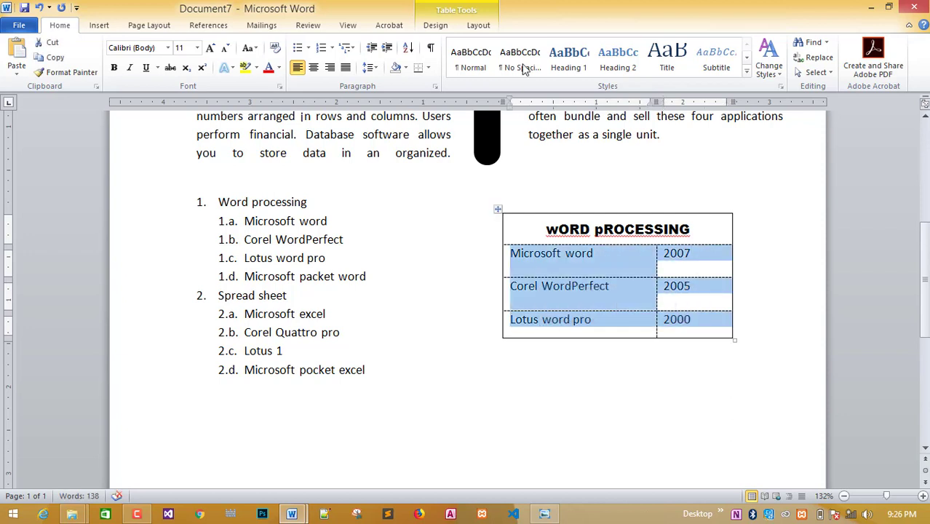
Middle-align the table cells and centre the years 2007, 2005 and 2000.
left_click(547, 515)
left_click(546, 514)
left_click(474, 26)
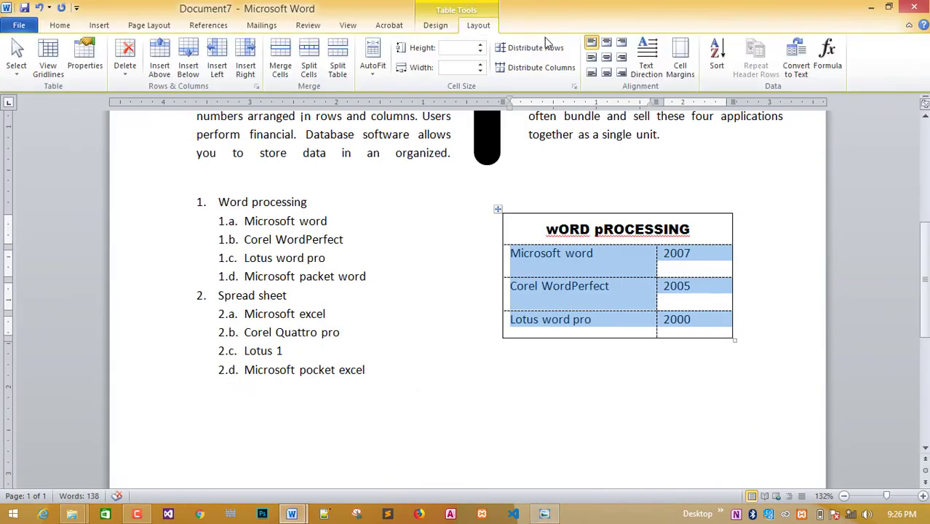
left_click(591, 57)
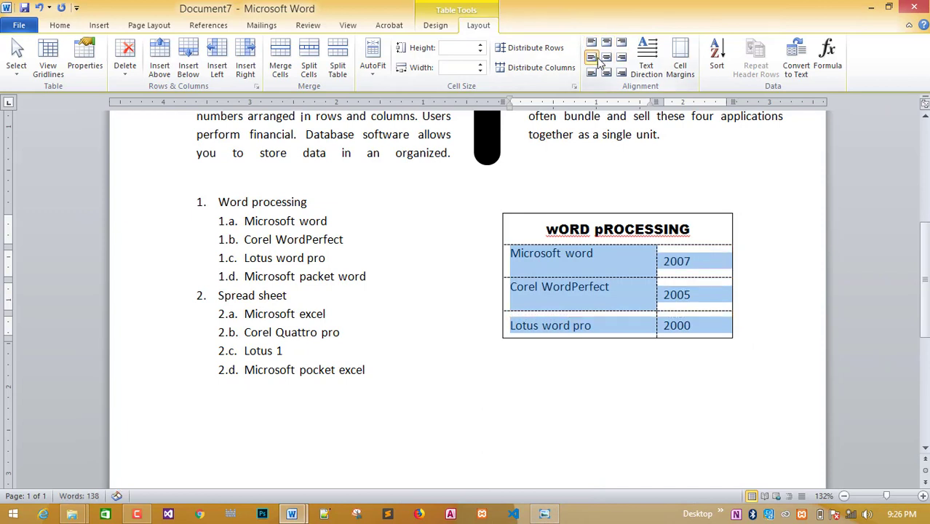
left_click(705, 263)
left_click_drag(706, 262, 701, 327)
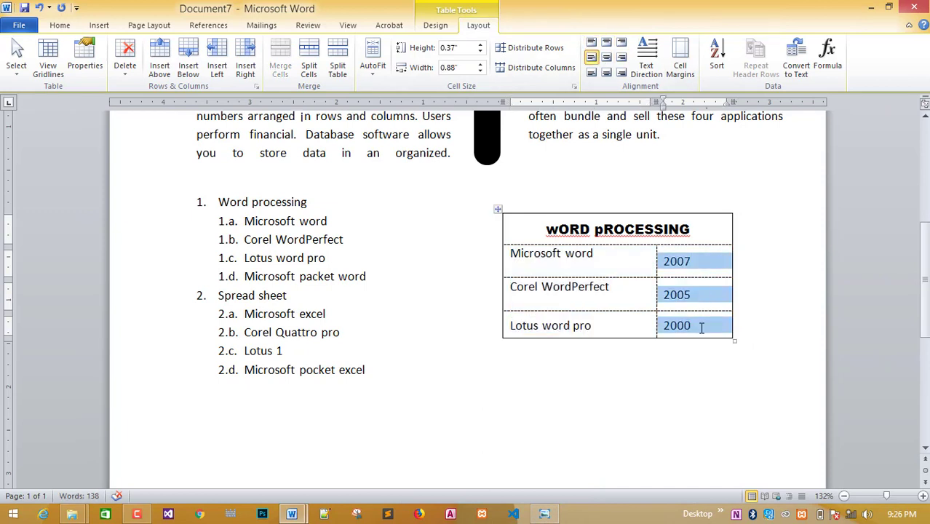
left_click(608, 61)
left_click(684, 393)
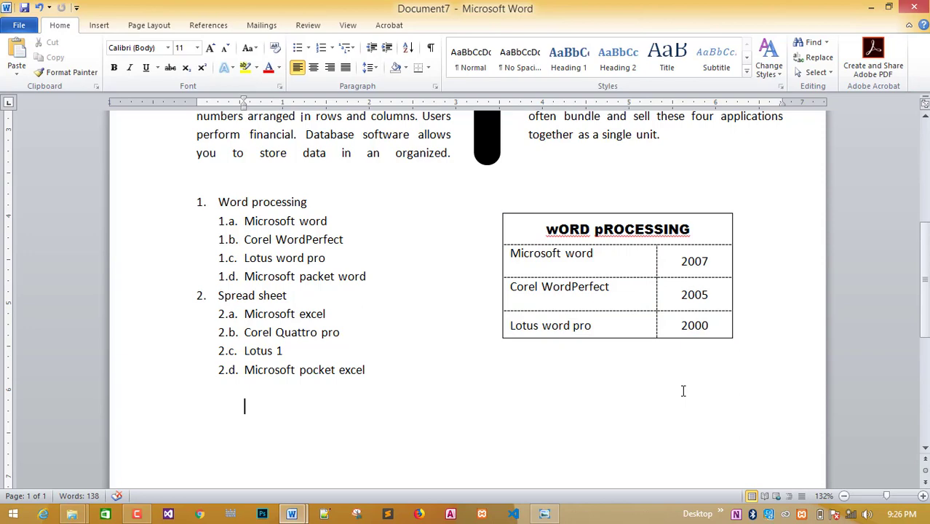
Compare with the reference image, then select the whole table and clear the selection.
left_click(551, 512)
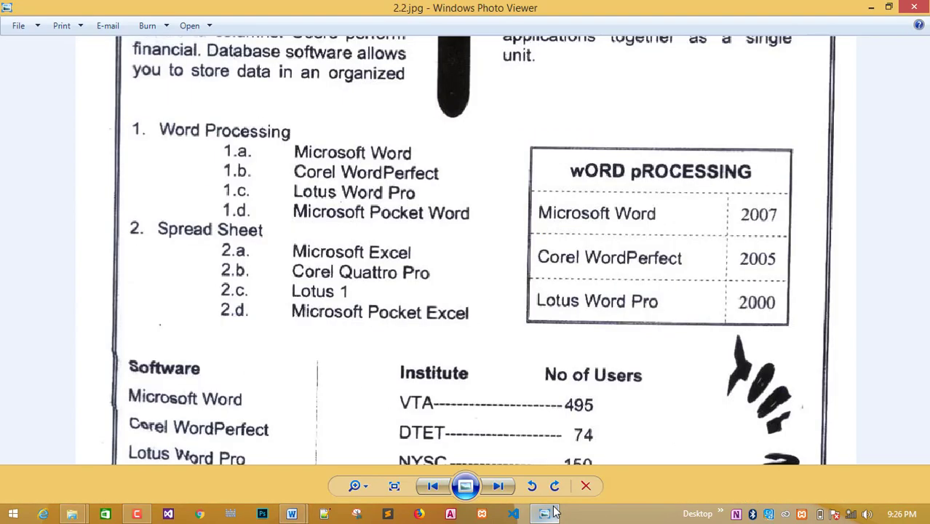
left_click(552, 513)
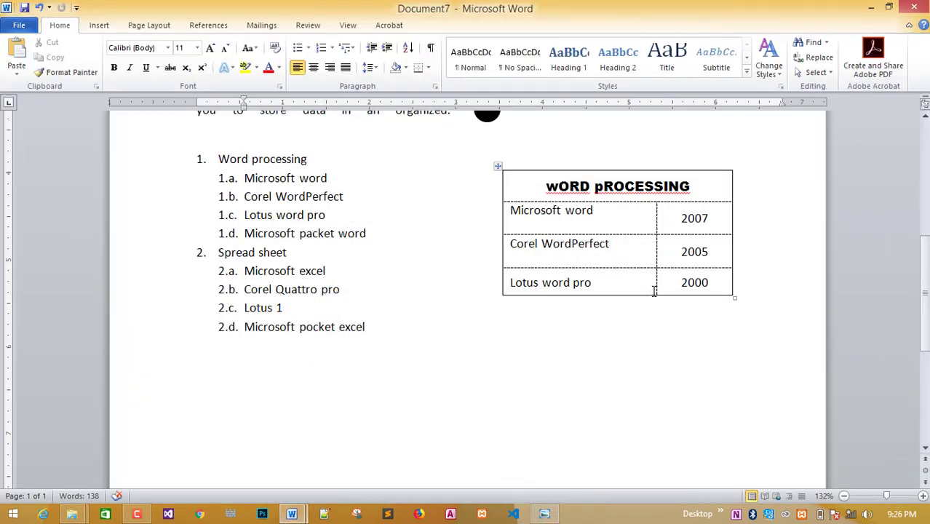
scroll(649, 290, "up", 1)
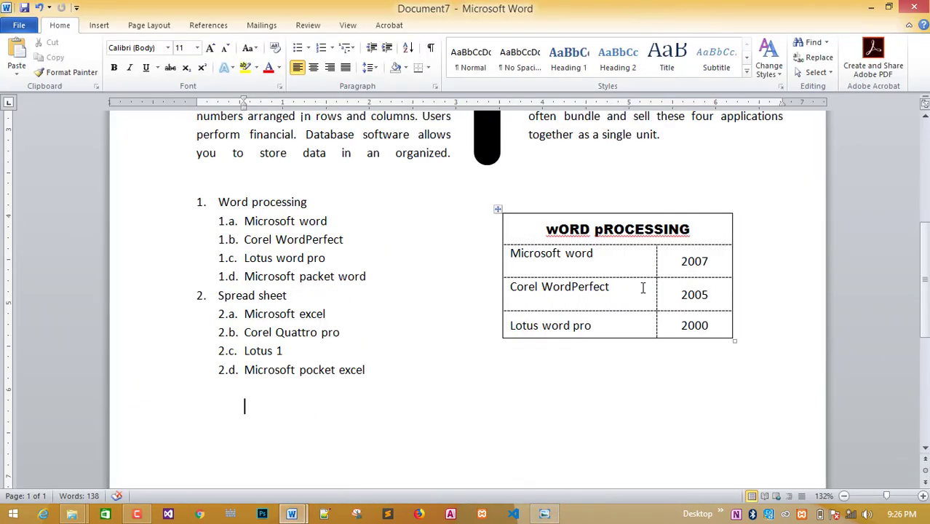
left_click(498, 210)
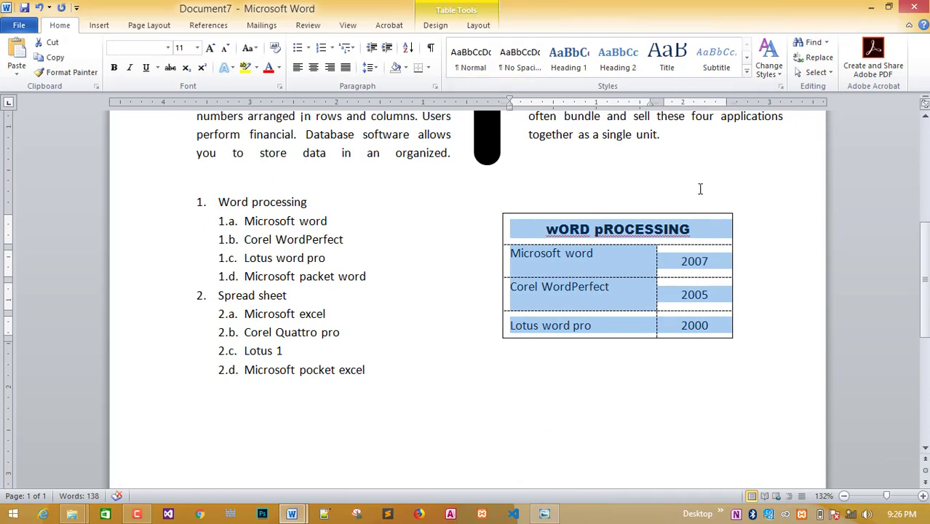
left_click(761, 228)
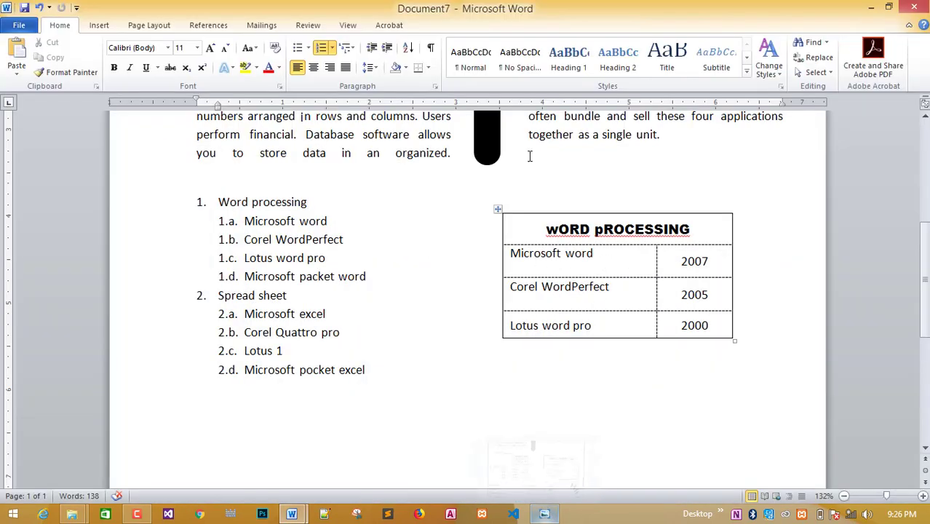
Choose a solid 1½ pt border line style for drawing the table borders.
left_click(568, 220)
left_click(477, 25)
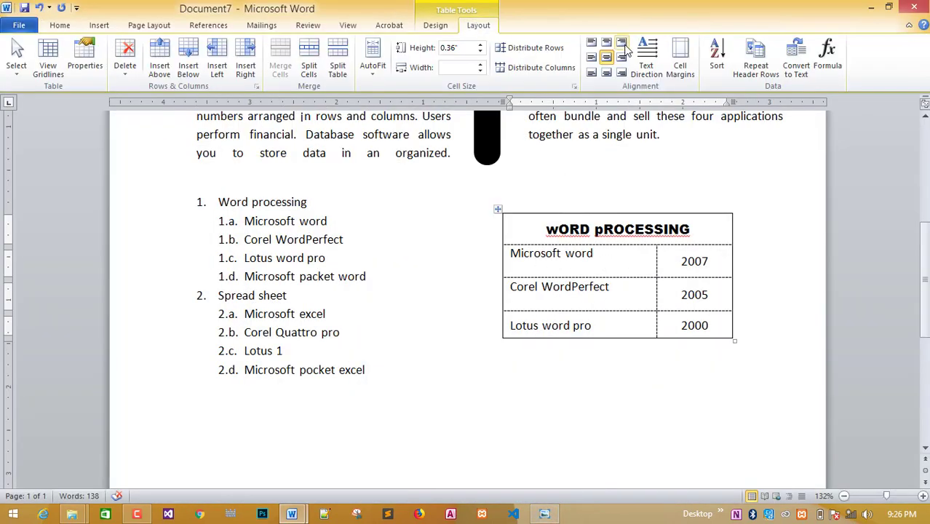
left_click(447, 23)
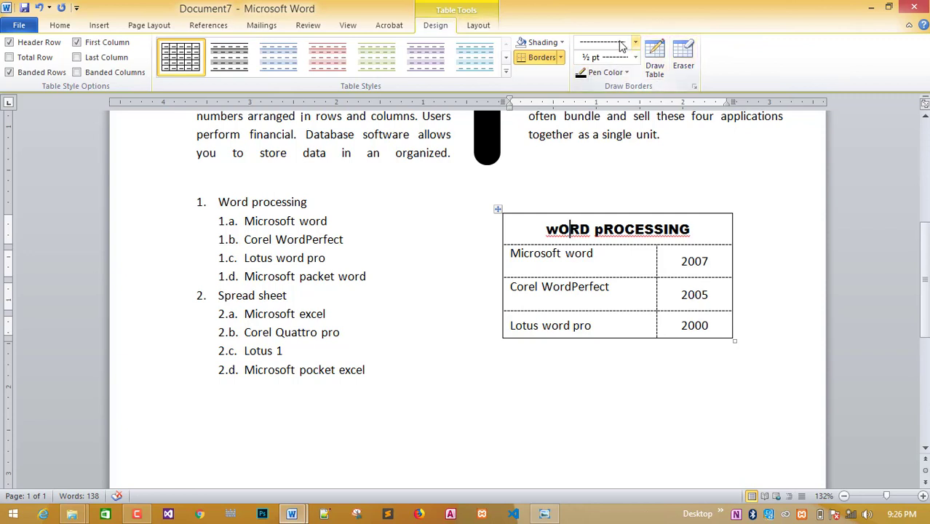
left_click(628, 72)
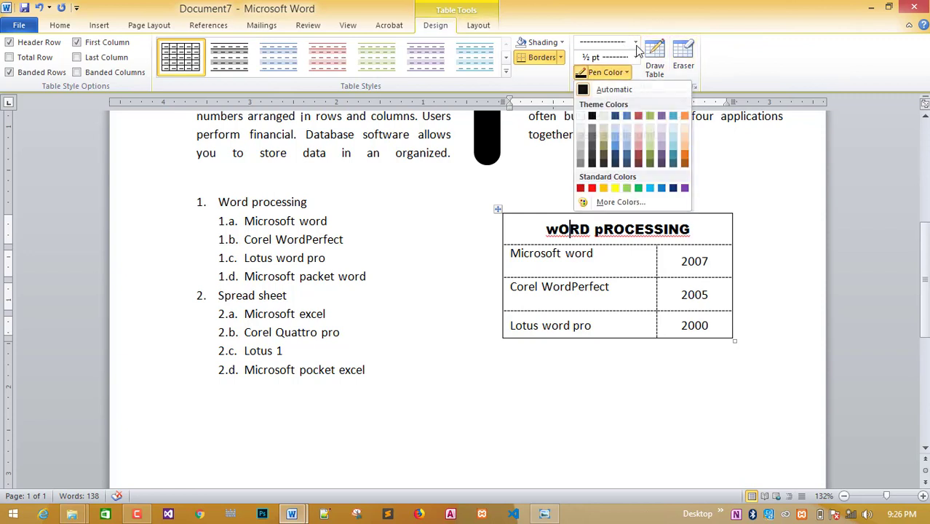
left_click(635, 42)
left_click(604, 74)
left_click(634, 58)
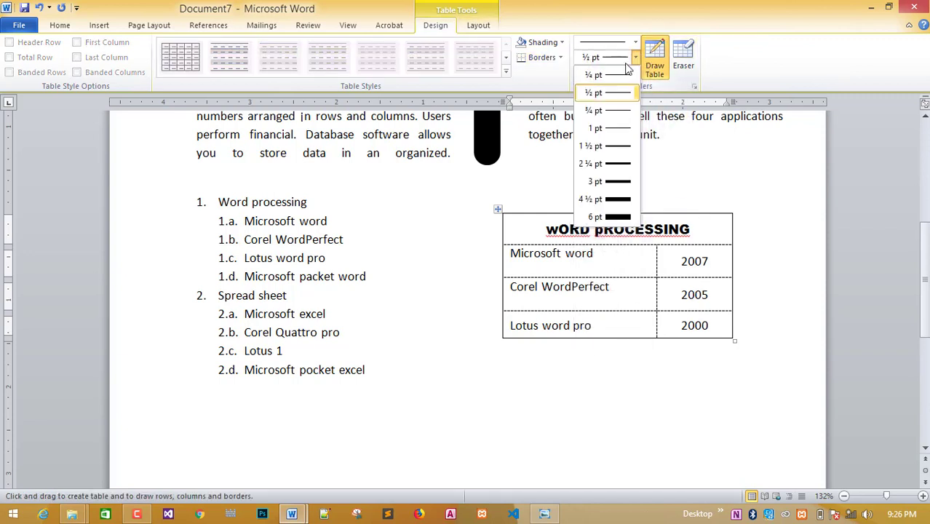
left_click(626, 146)
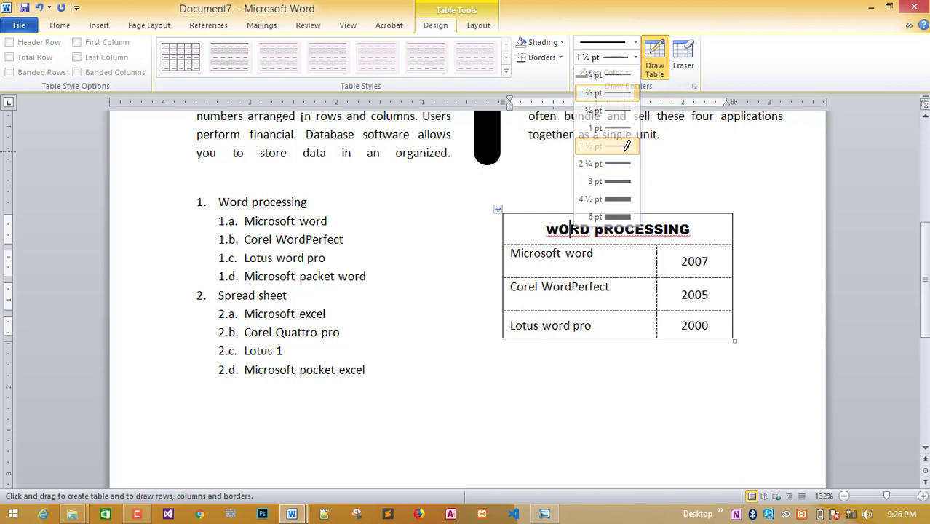
Redraw the table's top, right and left edges with the thick border, then stop drawing.
left_click(602, 213)
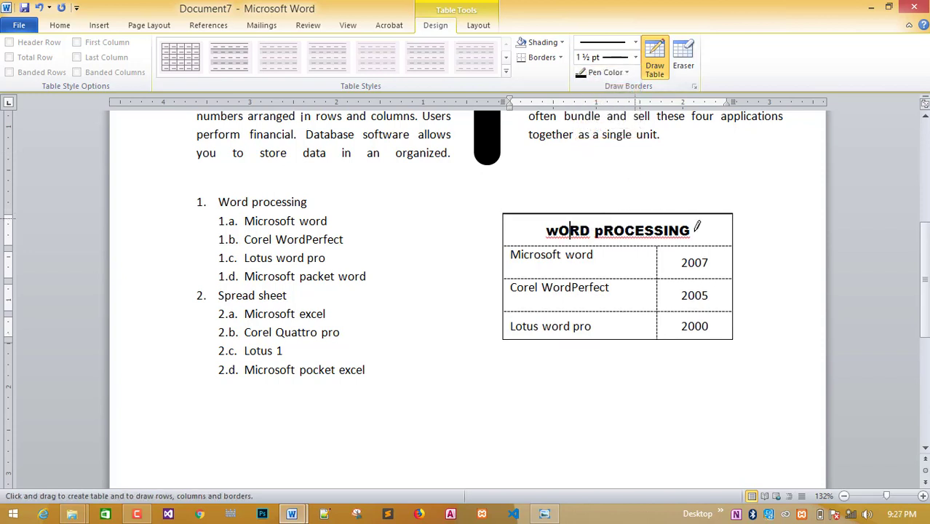
left_click(732, 260)
left_click_drag(731, 217, 737, 335)
key("ctrl+z")
left_click_drag(732, 214, 736, 336)
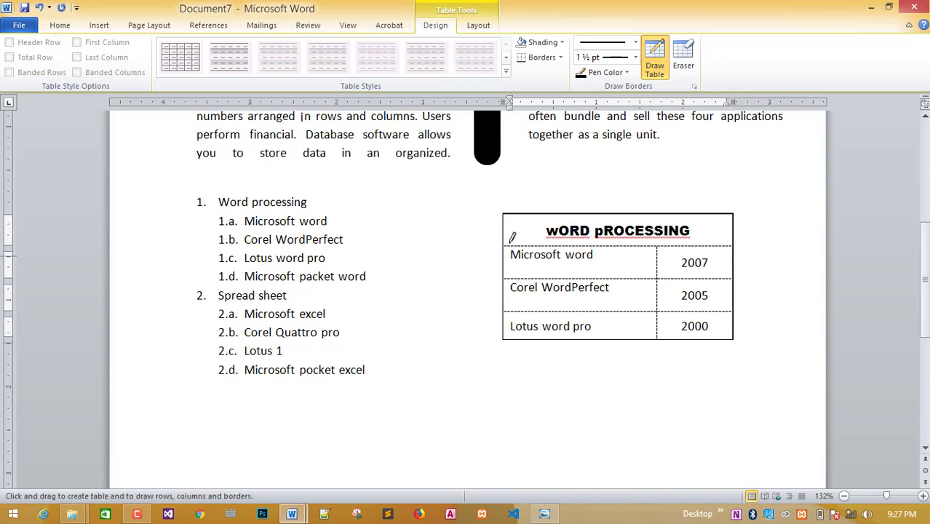
mouse_move(506, 212)
left_mouse_down()
mouse_move(508, 334)
mouse_move(734, 336)
left_mouse_up()
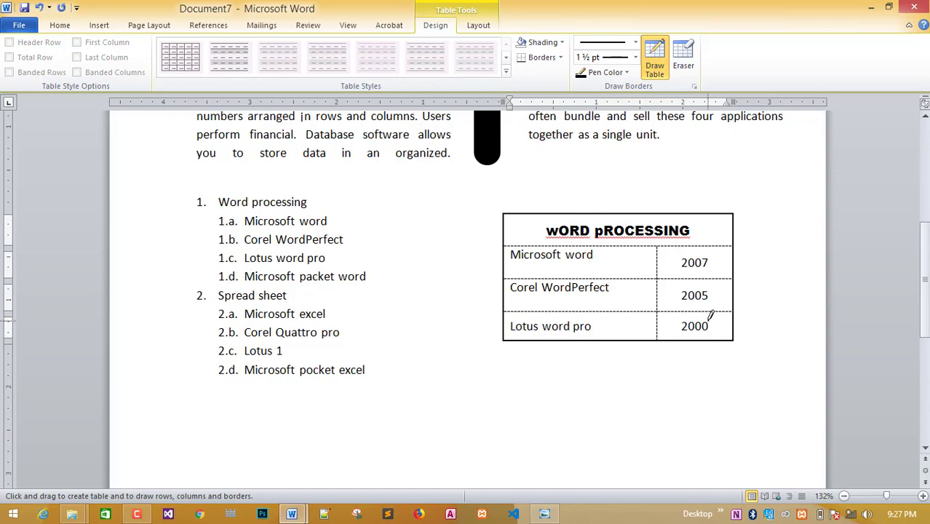
scroll(676, 326, "down", 2)
scroll(672, 328, "up", 1)
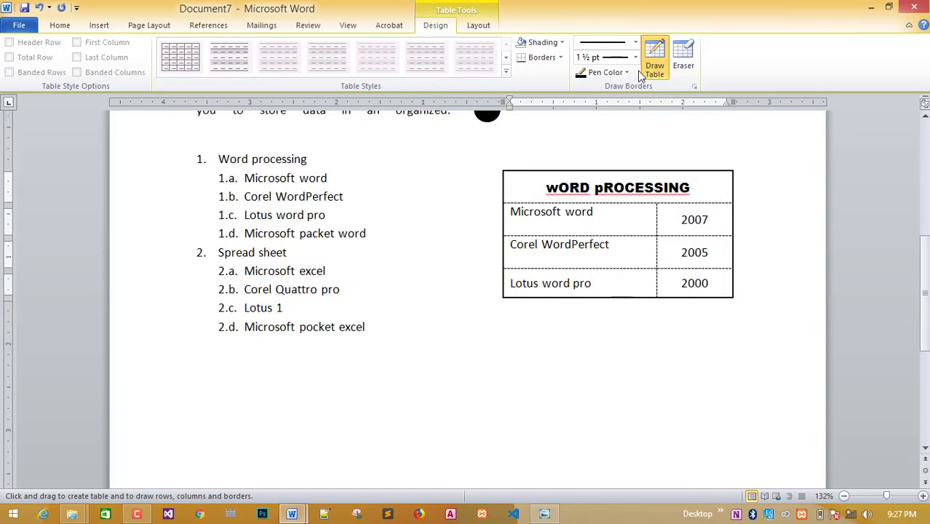
left_click(653, 67)
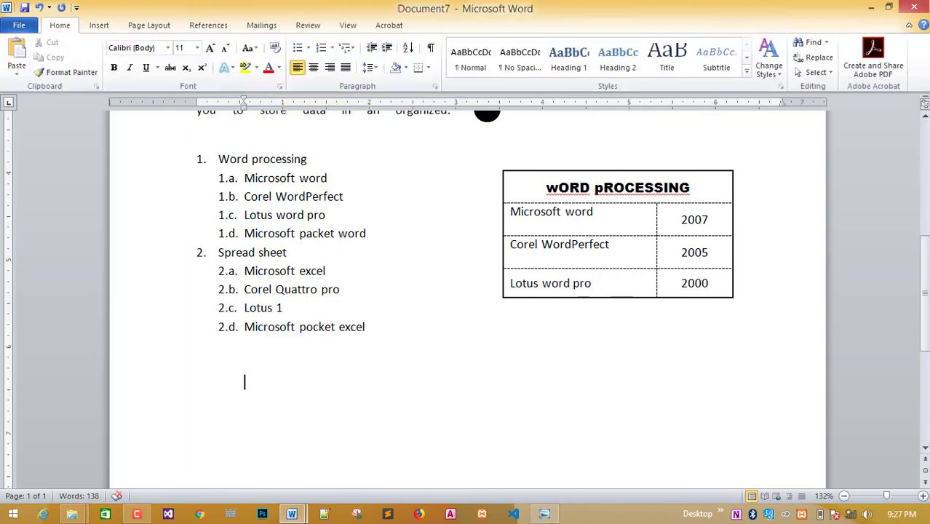
Bring up the 2.2.jpg reference and scroll to its Software/Institute section.
left_click(544, 514)
scroll(528, 361, "down", 4)
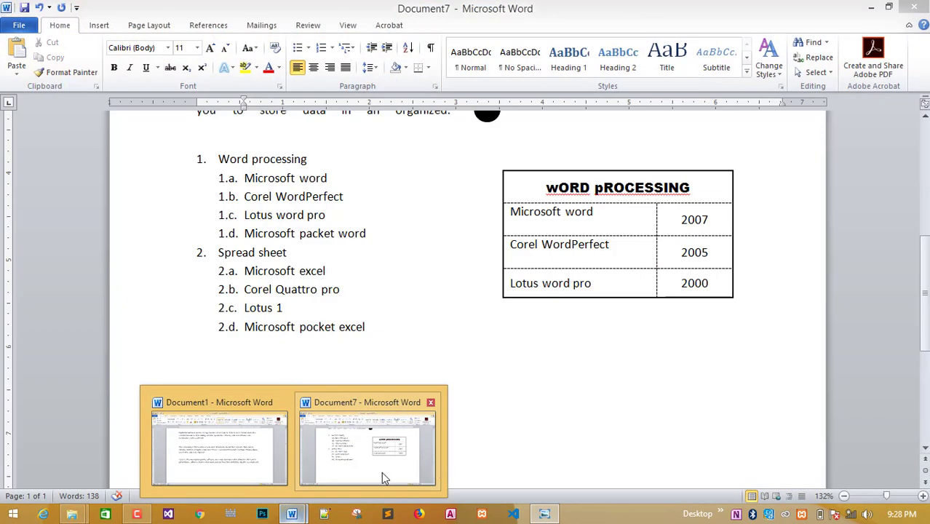
Shift the new line's indent left and type Software followed by a tab.
left_click(376, 477)
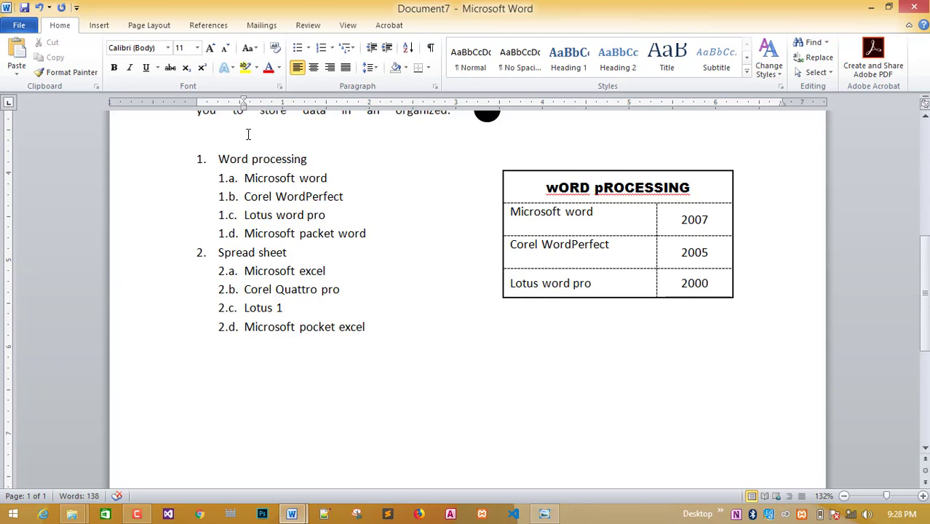
mouse_move(243, 109)
left_mouse_down()
mouse_move(197, 110)
mouse_move(234, 109)
mouse_move(212, 109)
left_mouse_up()
left_click(544, 514)
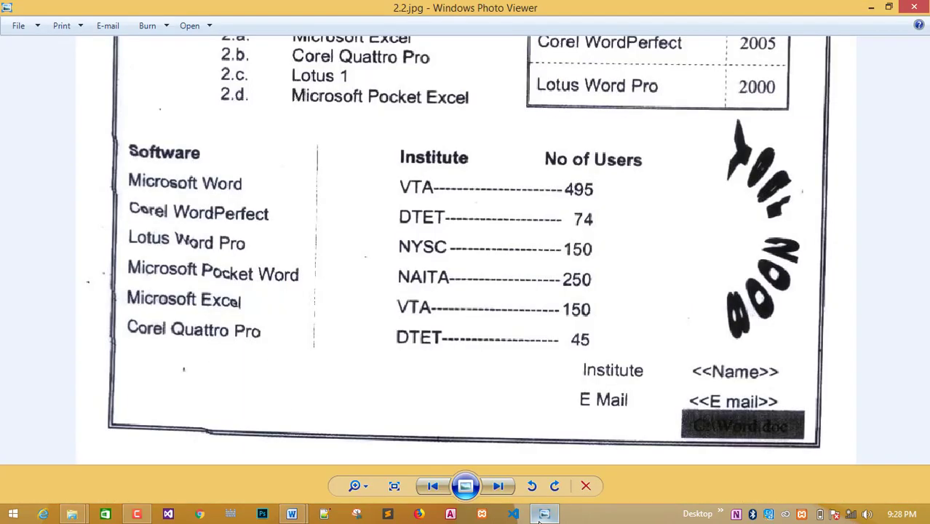
left_click(539, 517)
type("S")
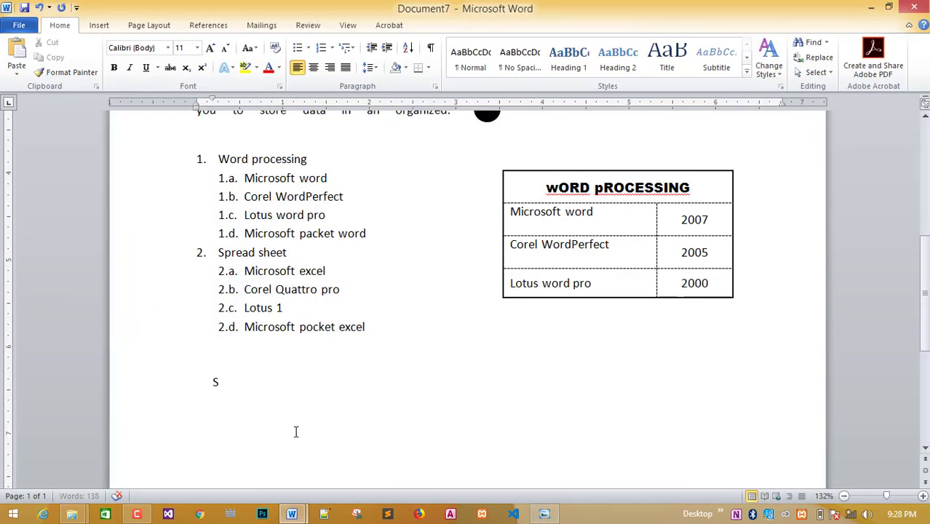
type("oftware")
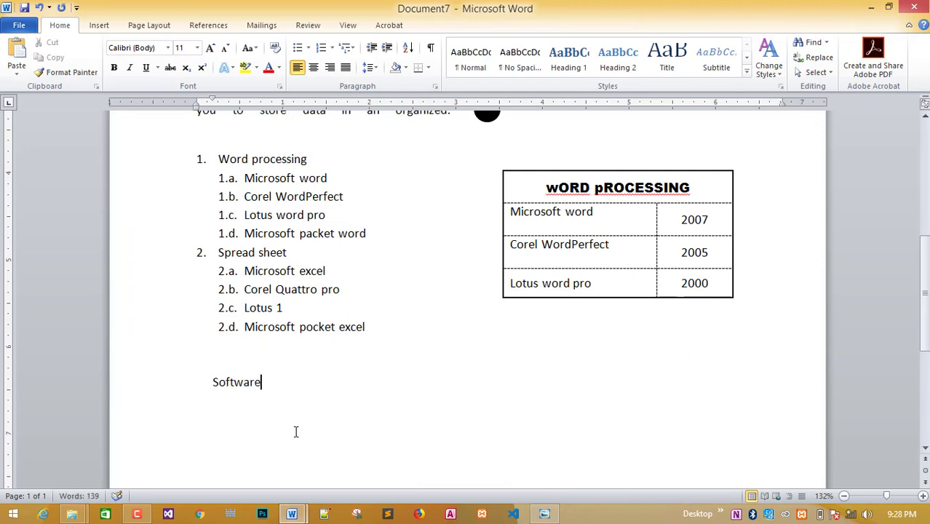
key("Tab")
key("Tab")
Add Institute at the next tab stop, removing one extra tab to position it.
left_click(547, 516)
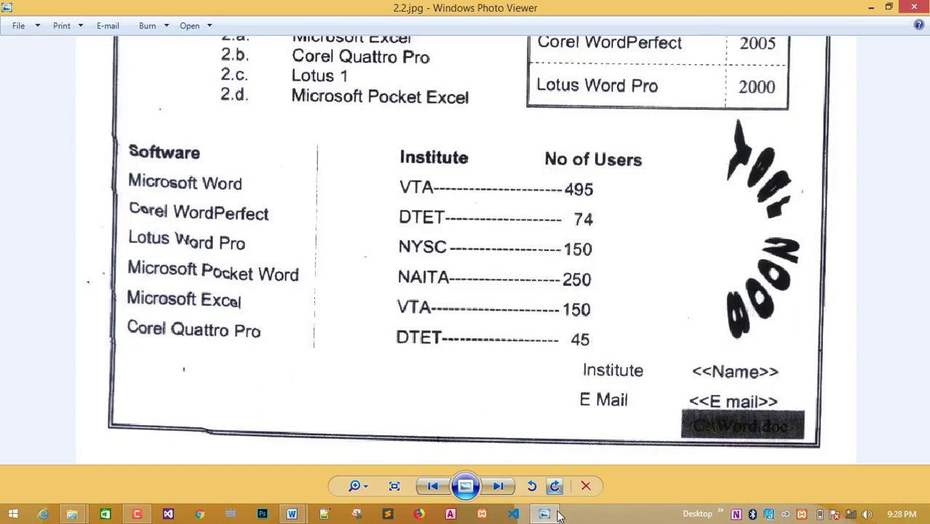
left_click(558, 515)
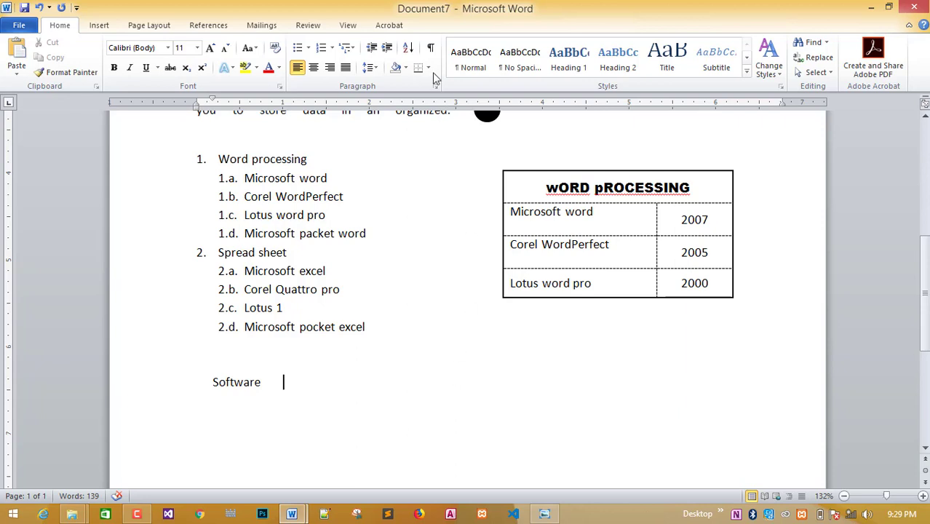
left_click(347, 25)
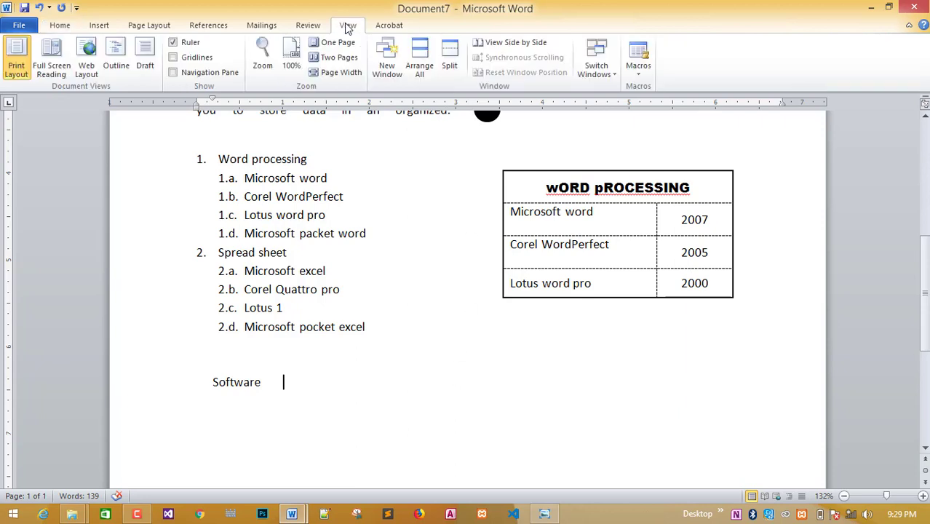
left_click(173, 43)
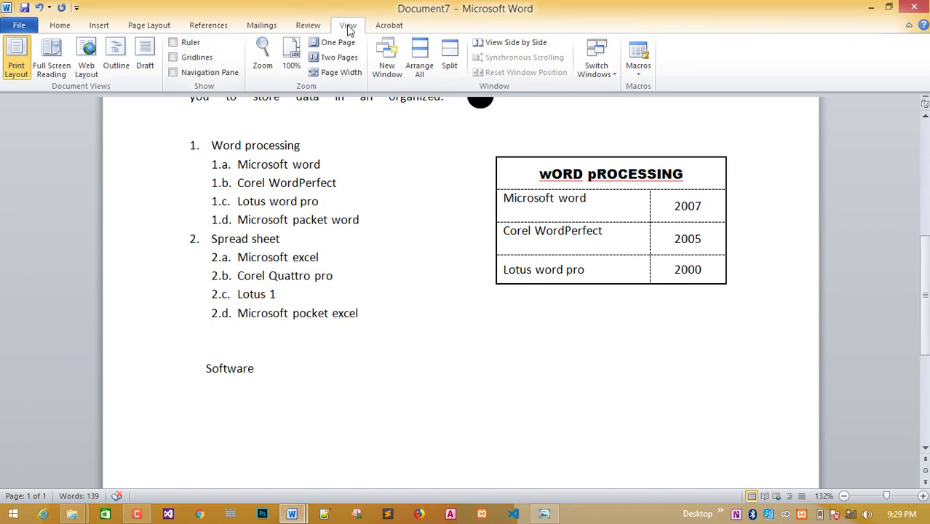
left_click(174, 43)
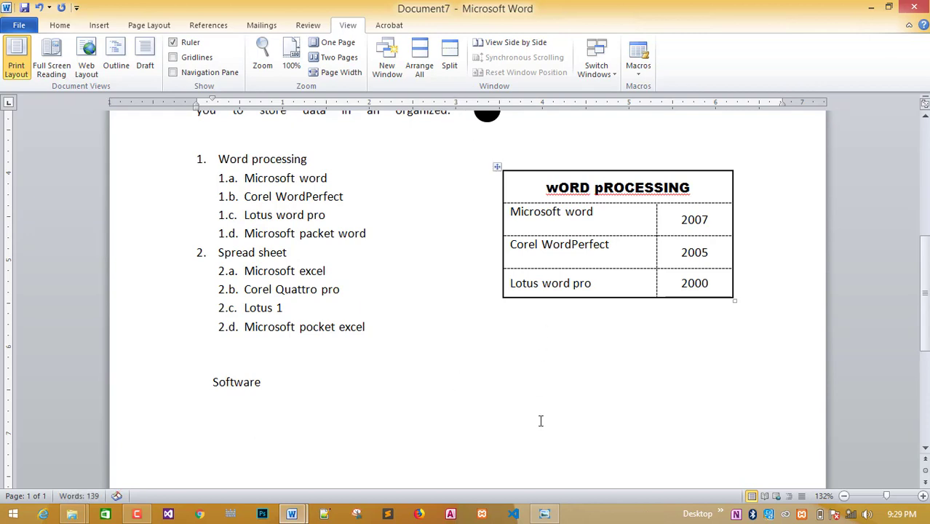
key("Tab")
key("Tab")
key("Tab")
type("Ins")
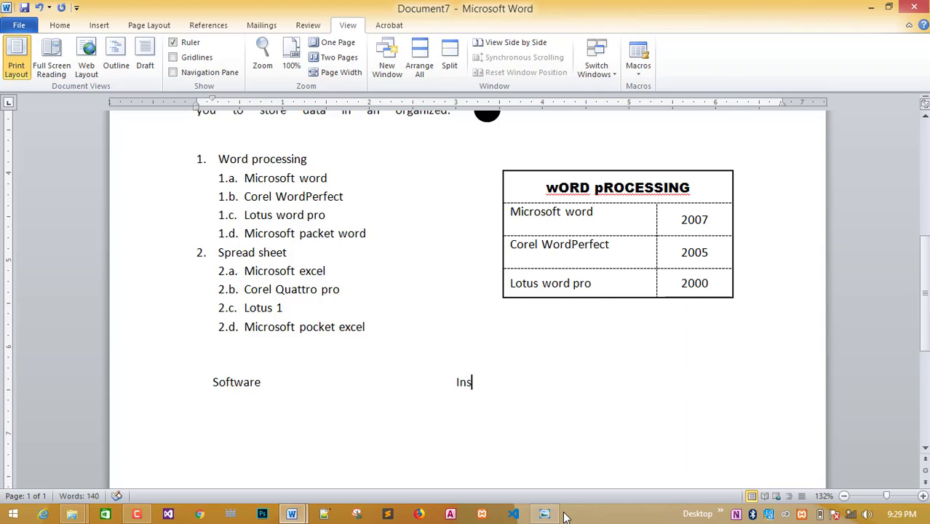
type("titute")
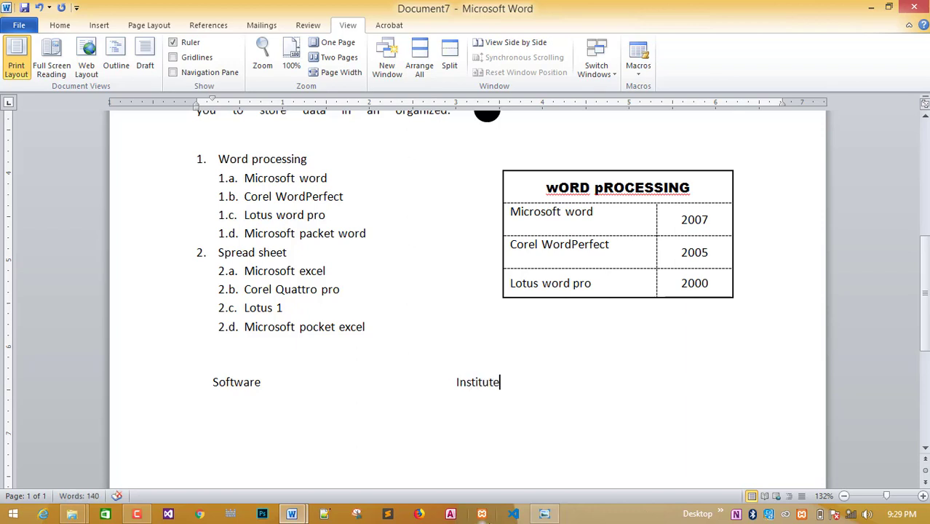
left_click(453, 384)
key("BackSpace")
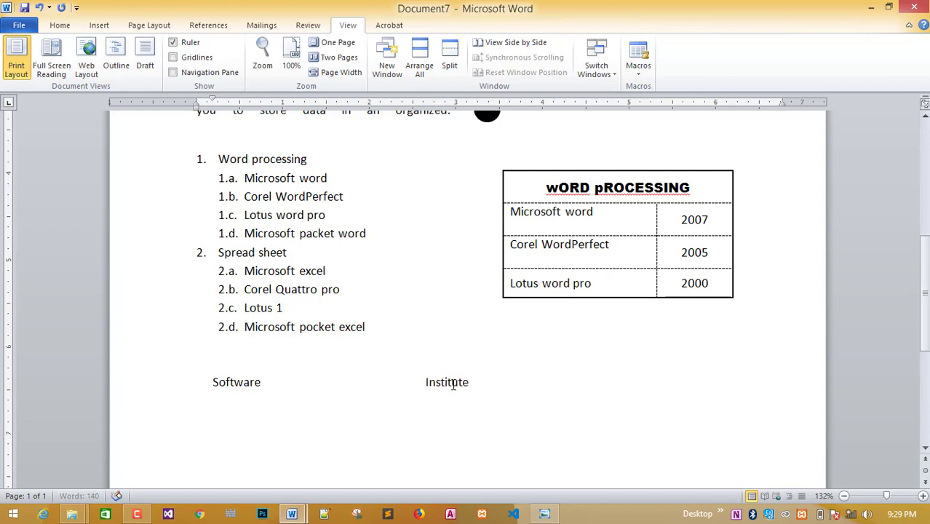
Add No of Users after a tab, removing one tab to shift it left.
left_click(547, 513)
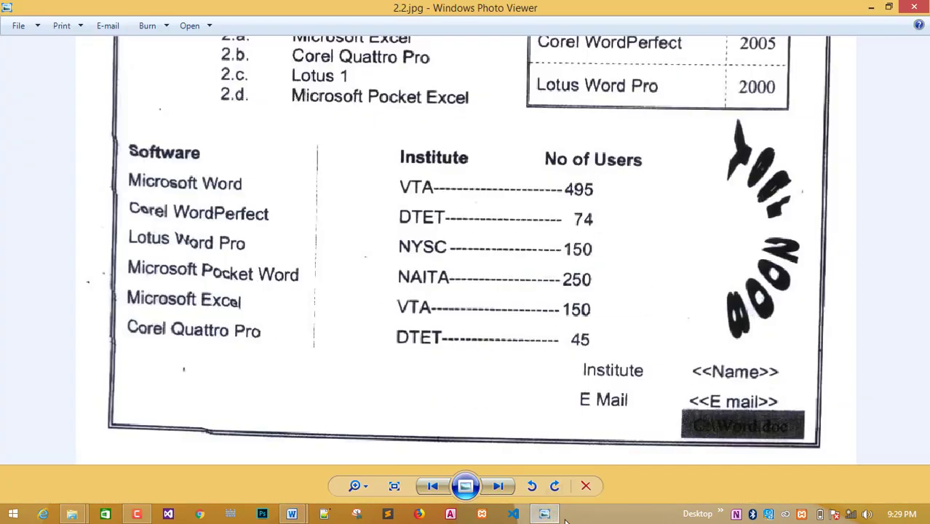
left_click(547, 513)
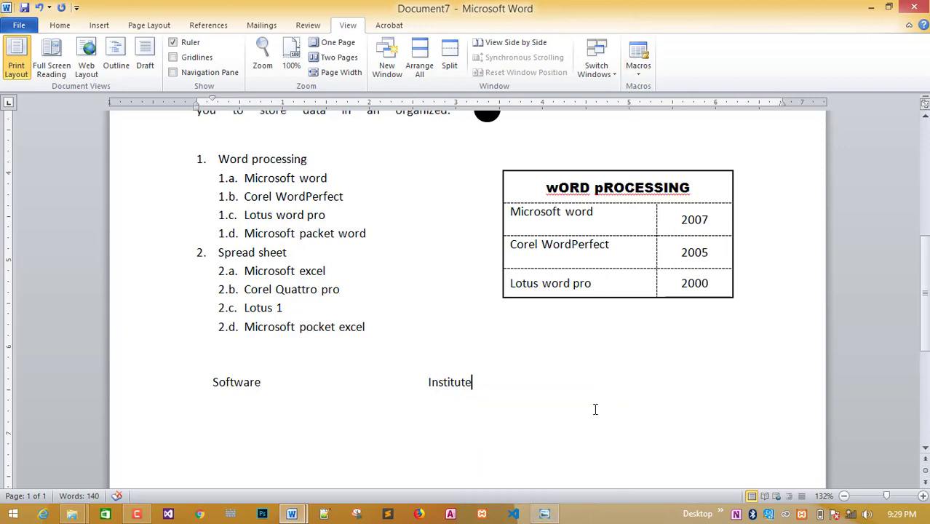
key("Tab")
key("Tab")
key("Tab")
key("Tab")
type("No of U")
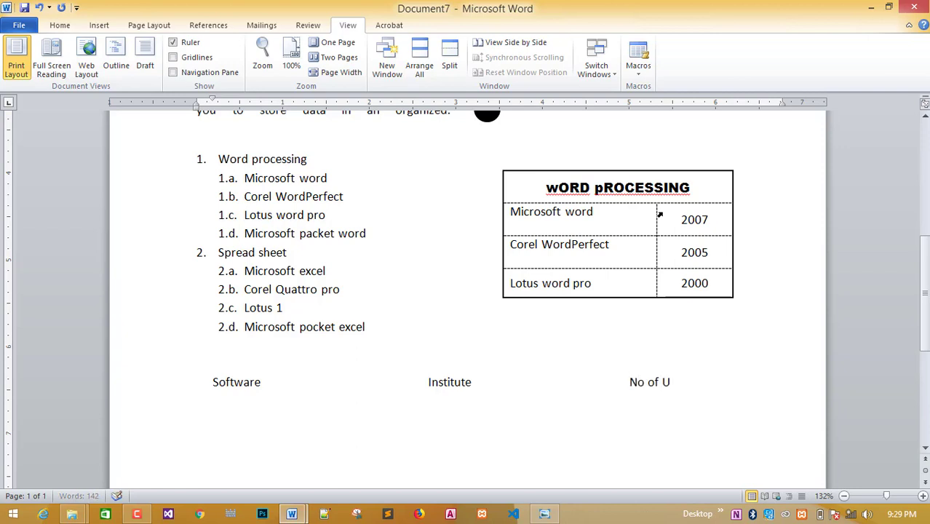
type("sers")
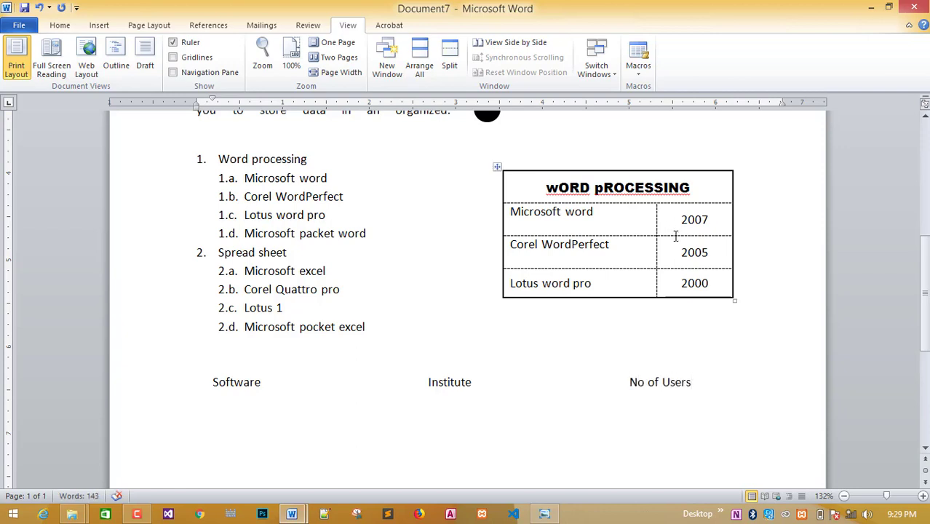
left_click(631, 379)
key("BackSpace")
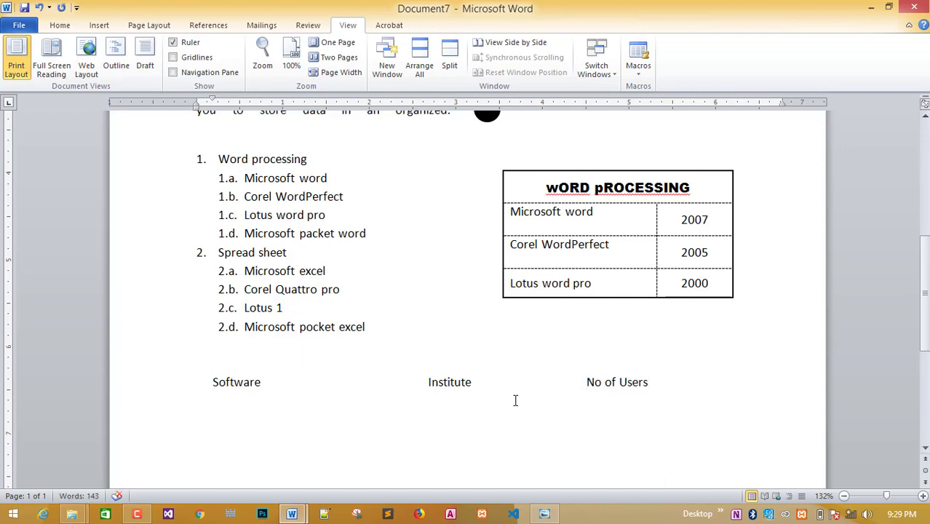
Bold the Software, Institute, No of Users line and start a non-bold line beneath.
left_click_drag(217, 381, 645, 393)
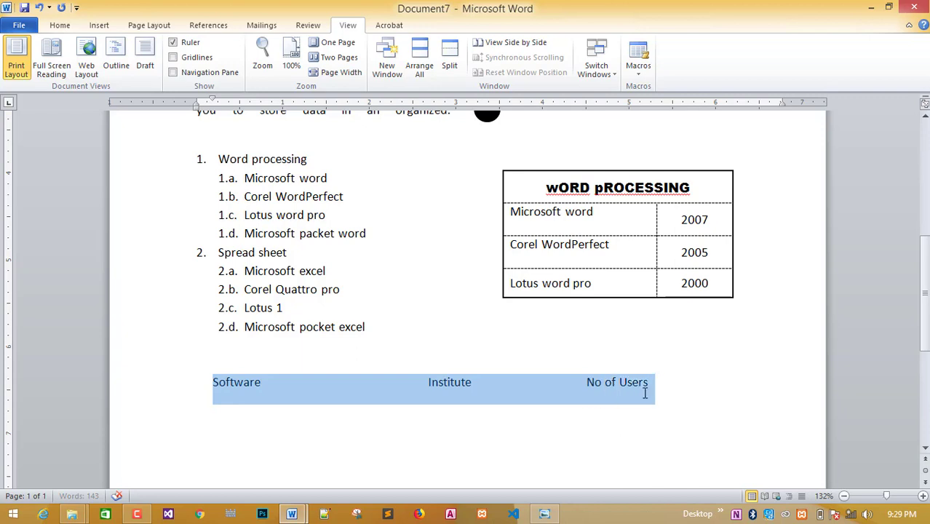
left_click(58, 25)
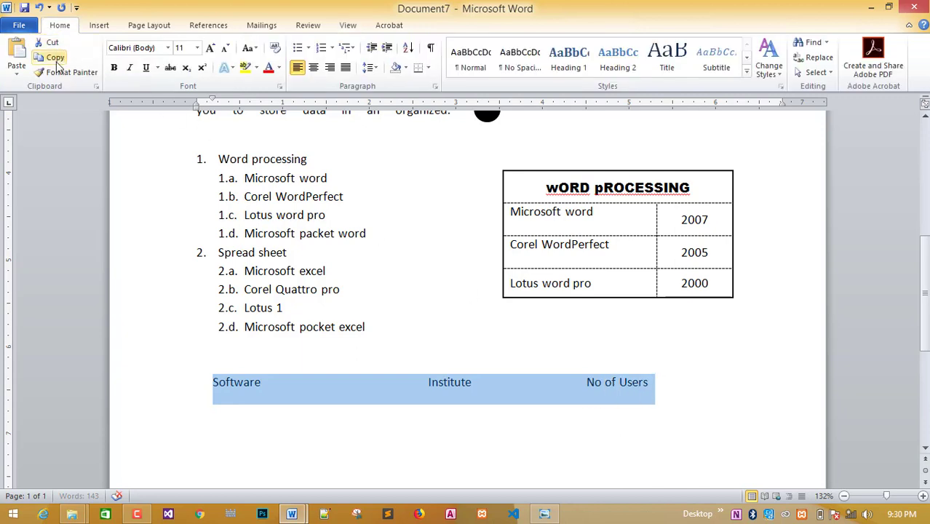
left_click(113, 67)
left_click(674, 387)
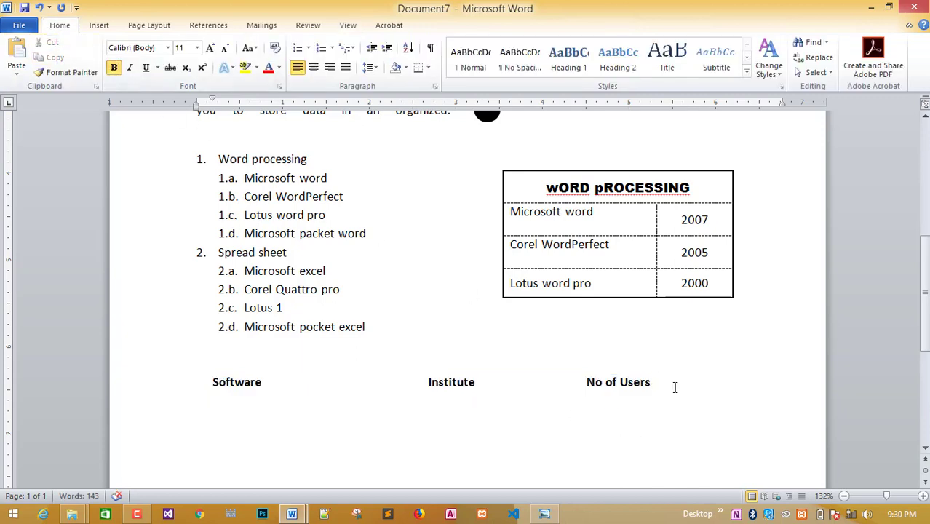
key("Return")
left_click(114, 68)
left_click(162, 25)
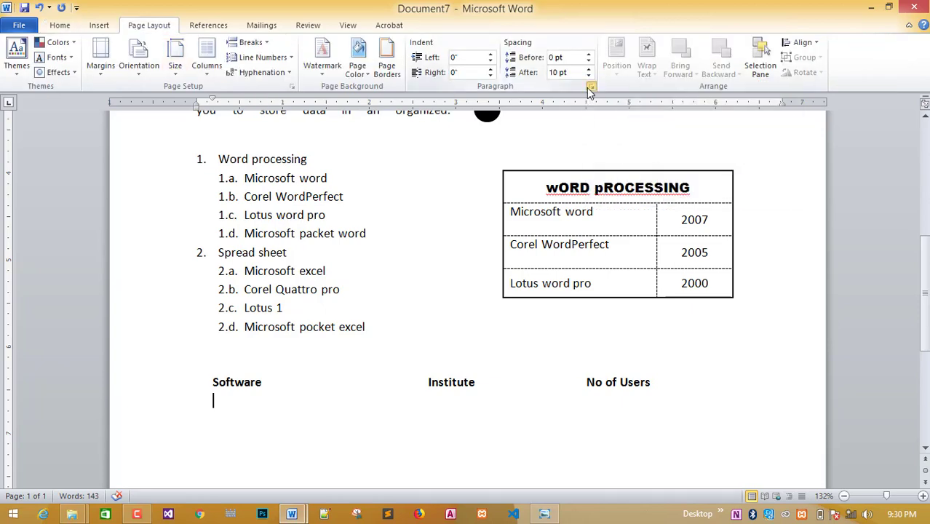
Open the Tabs dialog from Paragraph settings, move it aside, and compare with the reference.
left_click(592, 89)
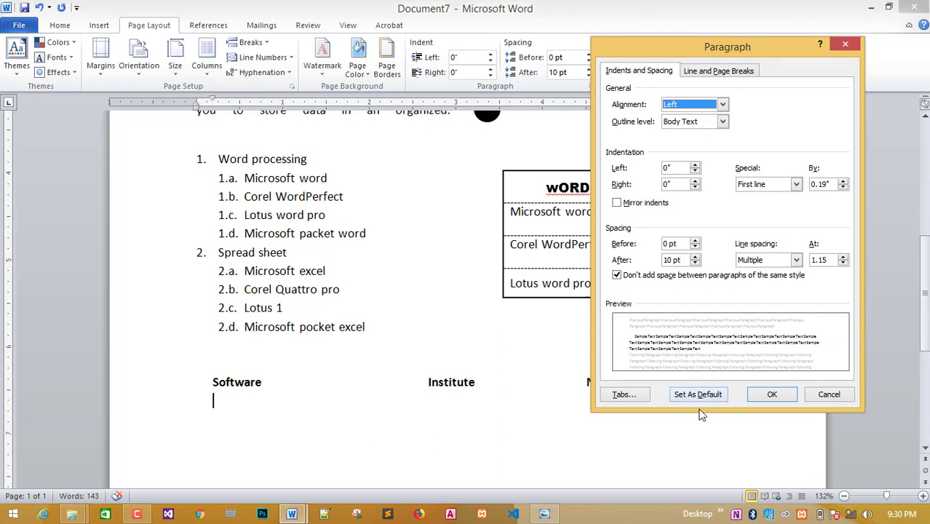
left_click(646, 399)
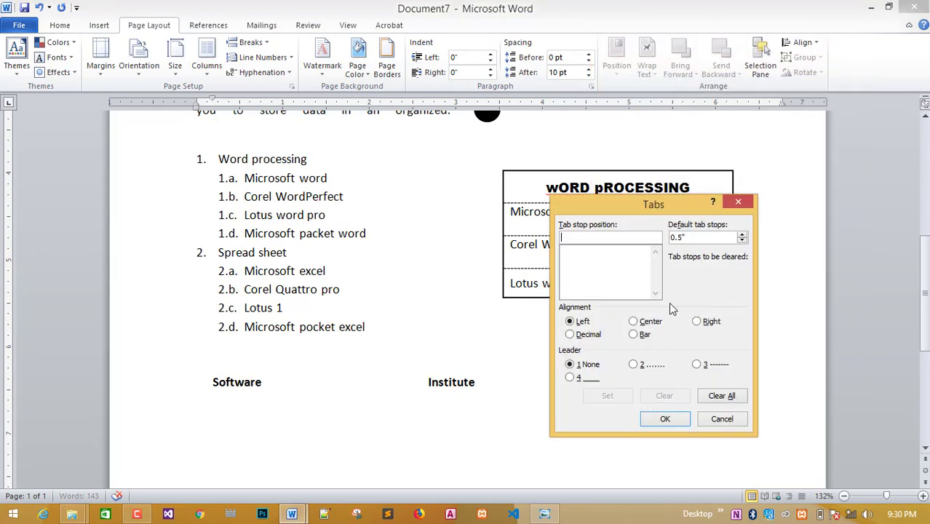
left_click_drag(616, 209, 745, 120)
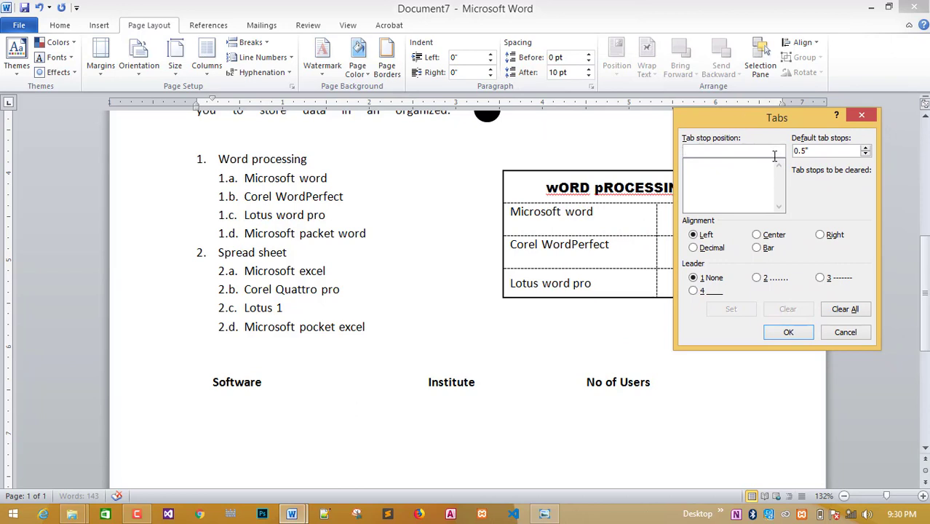
left_click(544, 513)
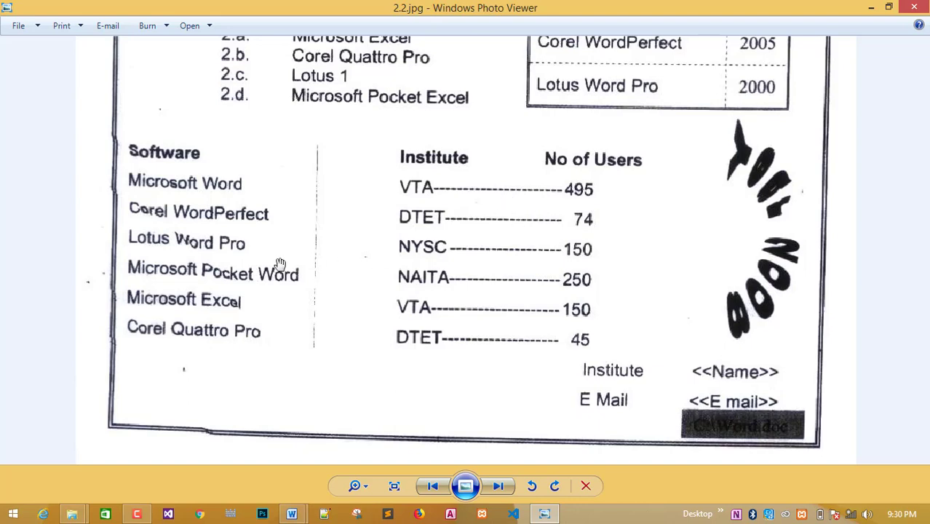
mouse_move(290, 514)
left_click(355, 481)
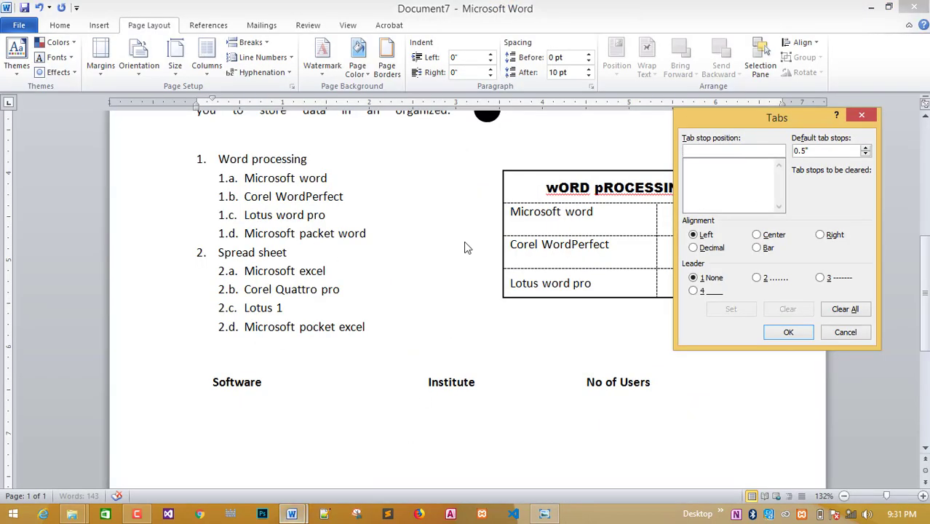
left_click(547, 512)
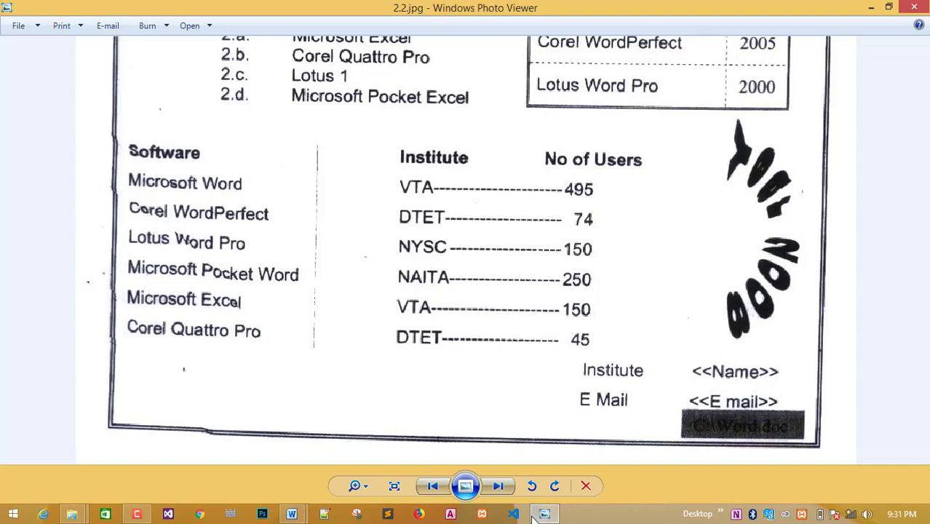
key("alt+Tab")
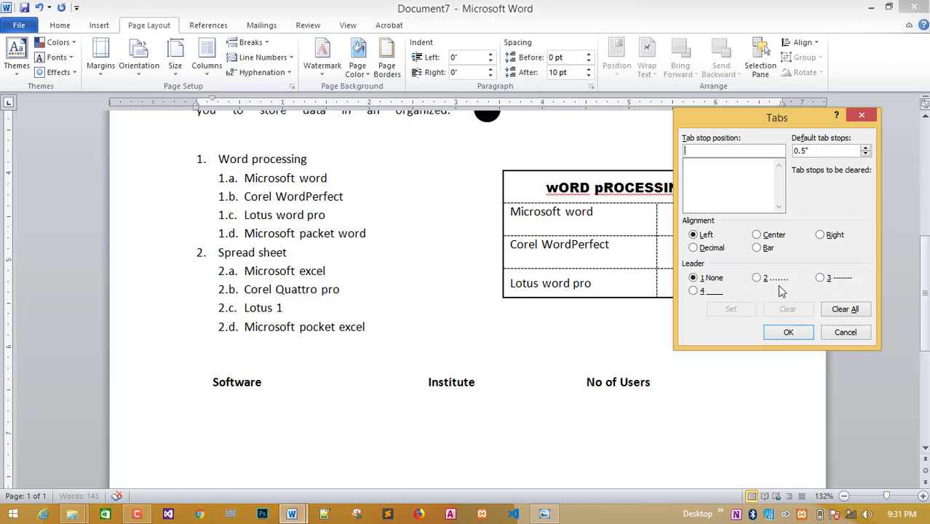
left_click(548, 513)
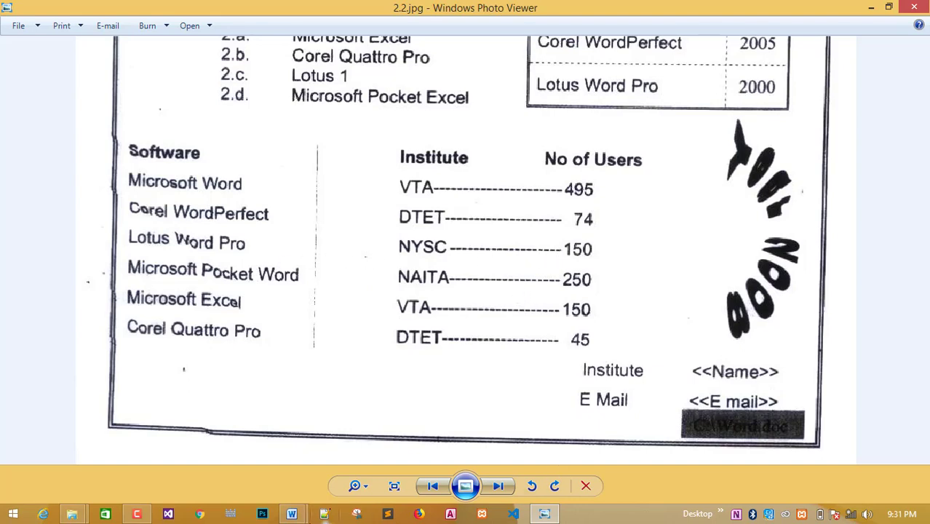
mouse_move(291, 513)
left_click(364, 429)
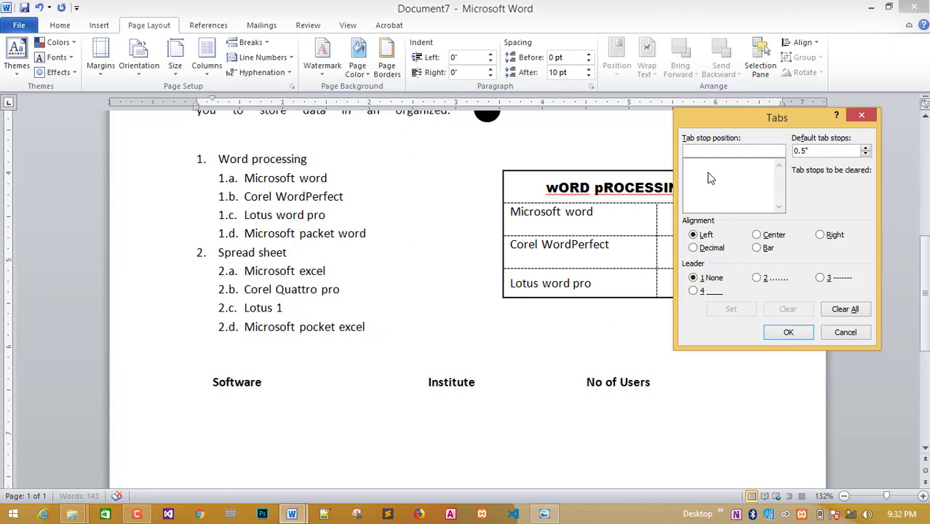
Set a 3" left tab stop with no leader, checking the reference page.
type("3")
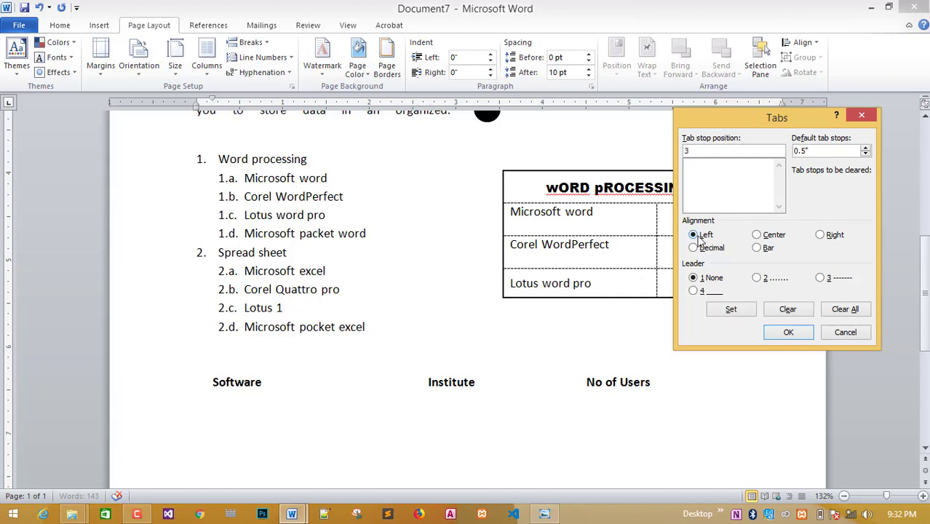
left_click(543, 515)
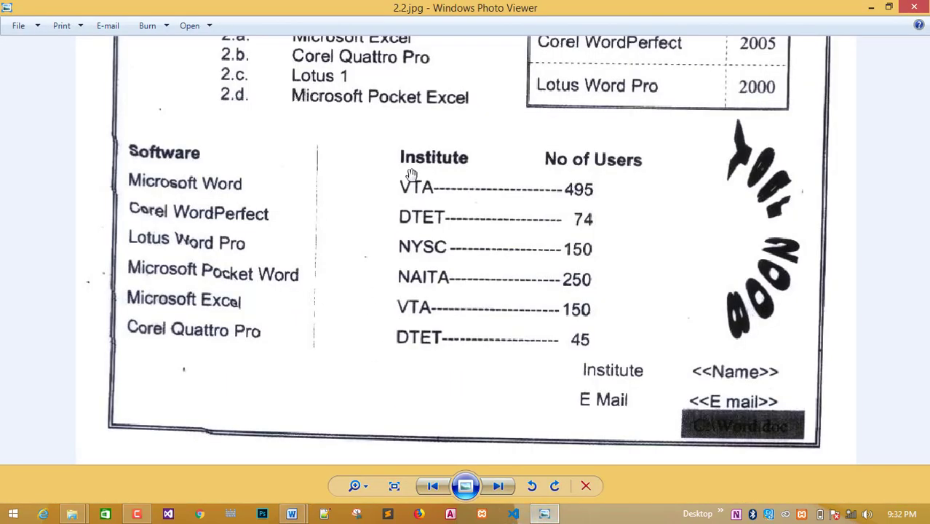
key("alt+Tab")
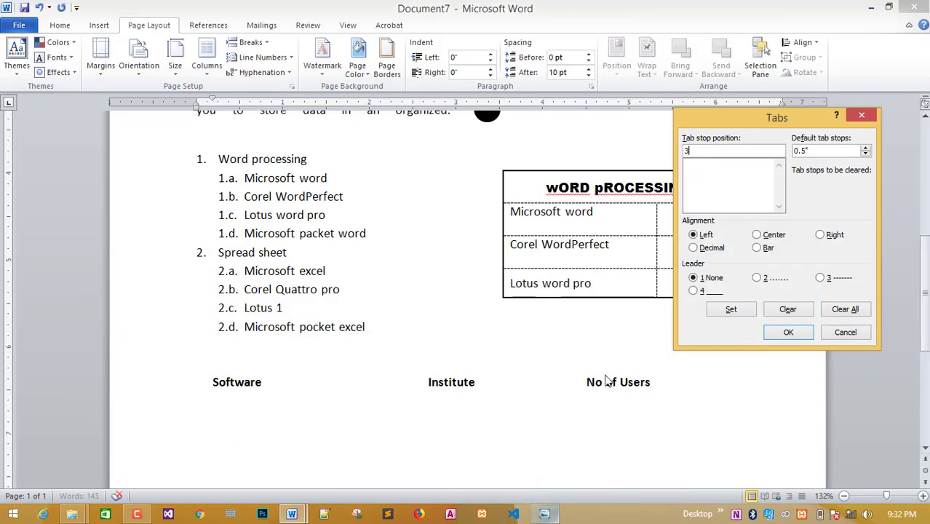
left_click(692, 277)
left_click(543, 515)
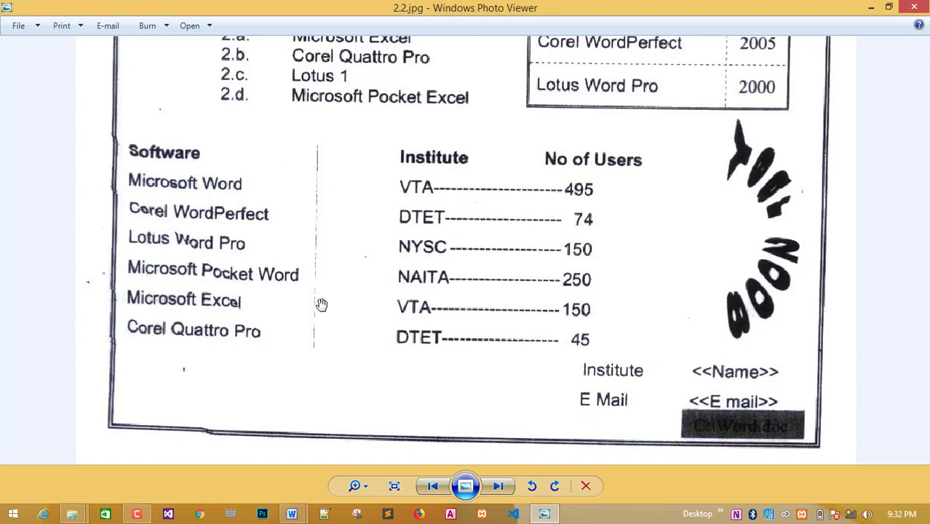
key("alt+Tab")
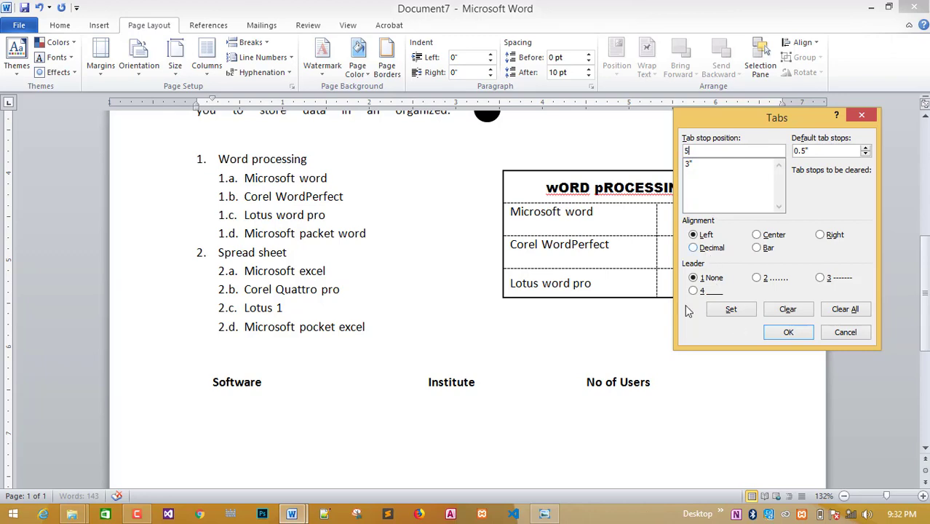
left_click(554, 517)
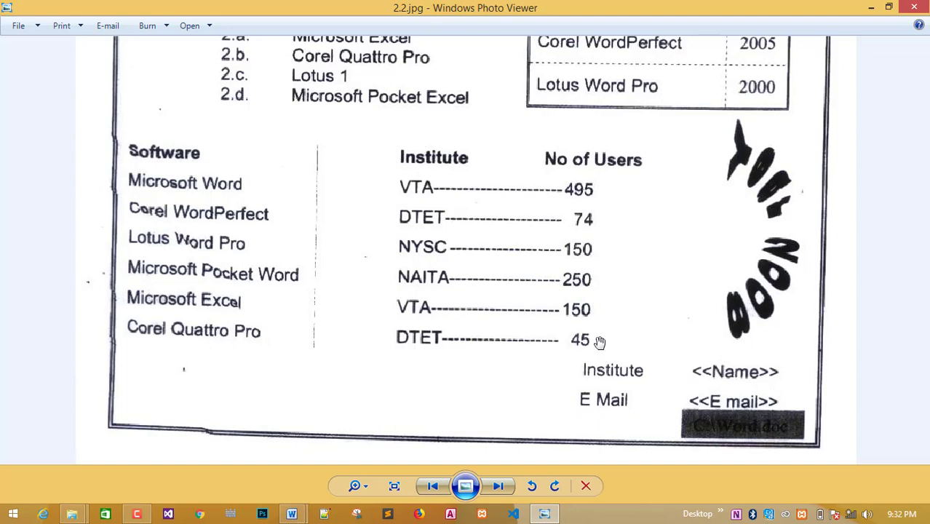
mouse_move(292, 514)
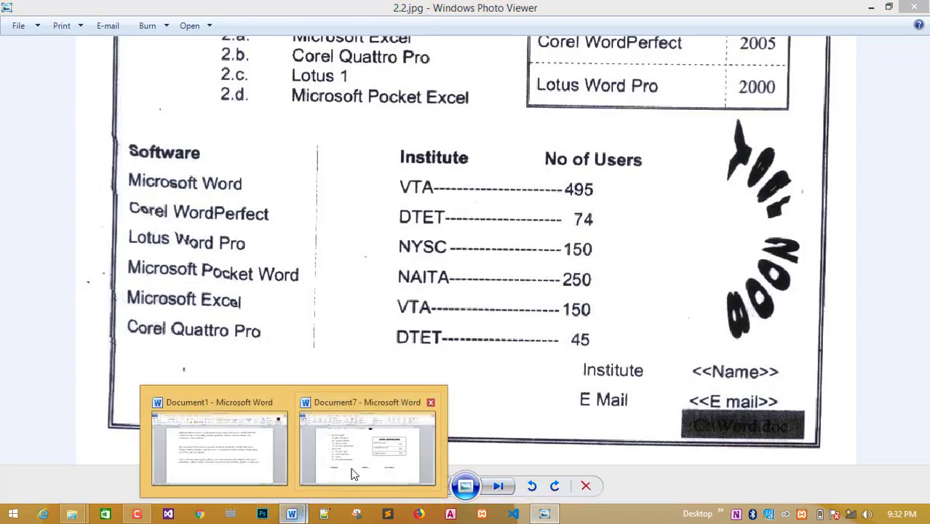
left_click(358, 465)
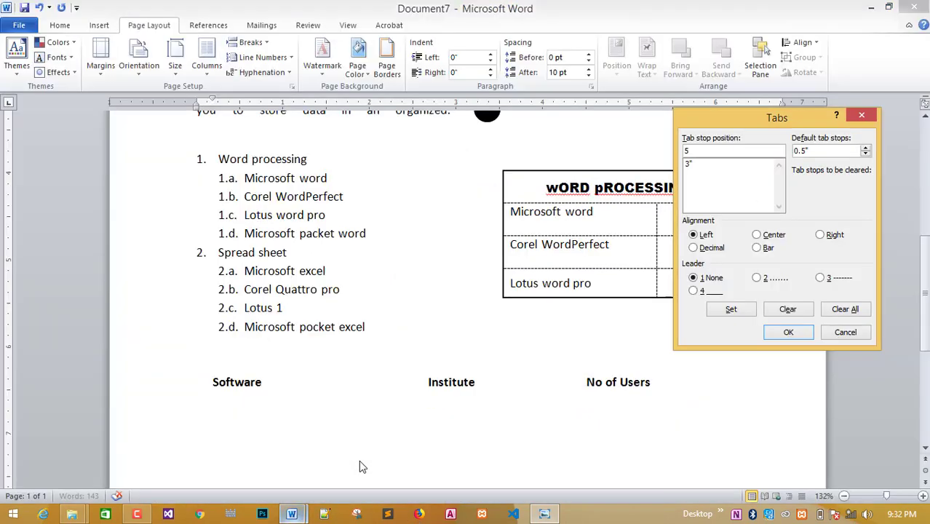
Add a right-aligned 5" tab stop with a dot leader and apply the tab stops.
left_click(819, 235)
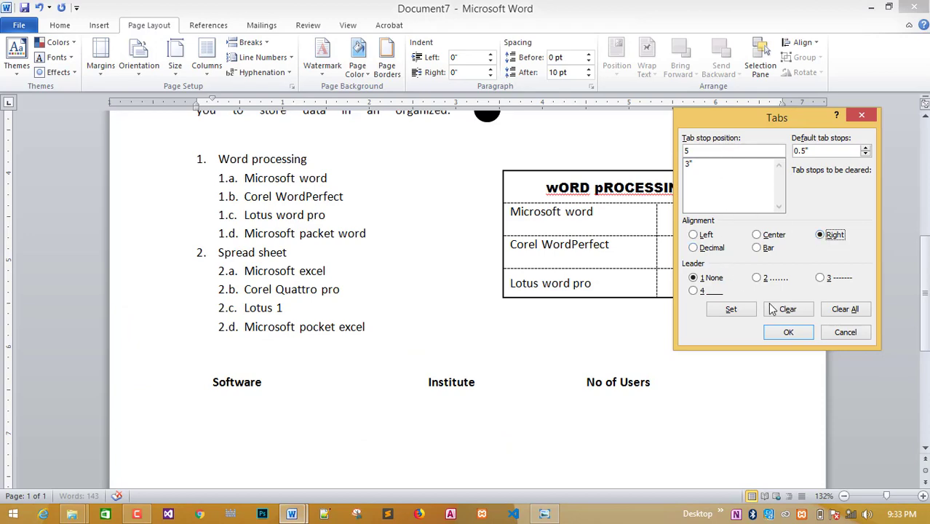
left_click(550, 510)
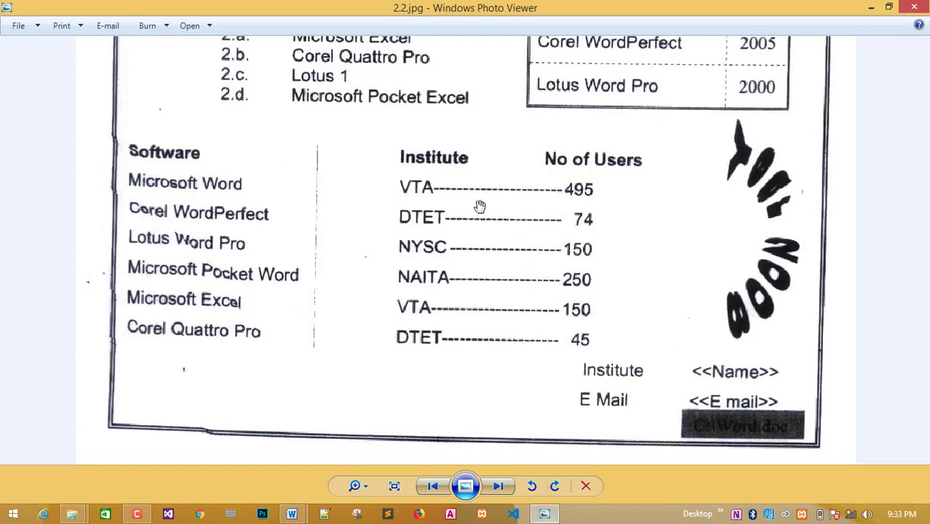
left_click(557, 513)
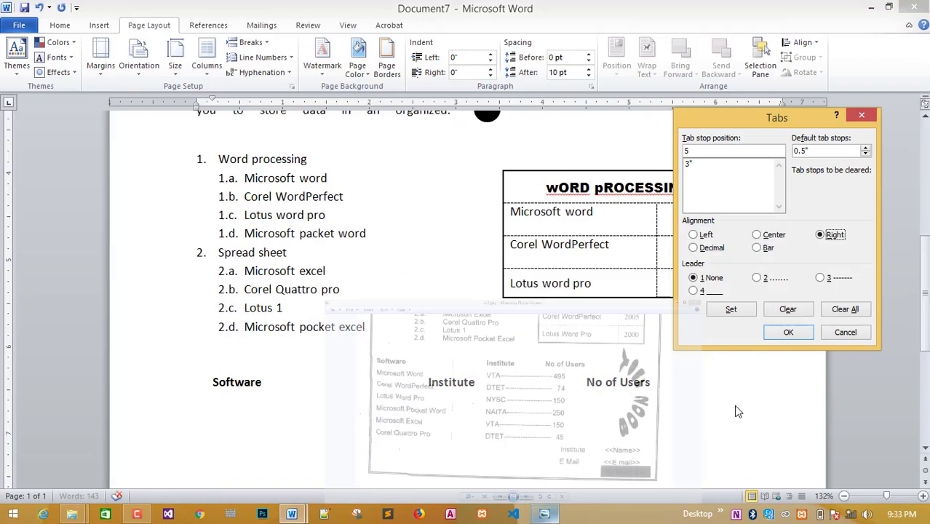
left_click(758, 278)
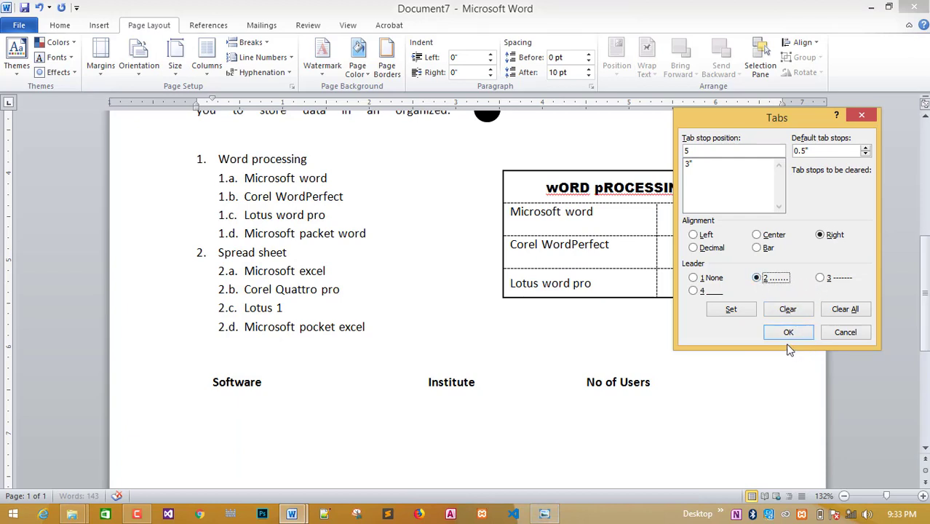
left_click(718, 309)
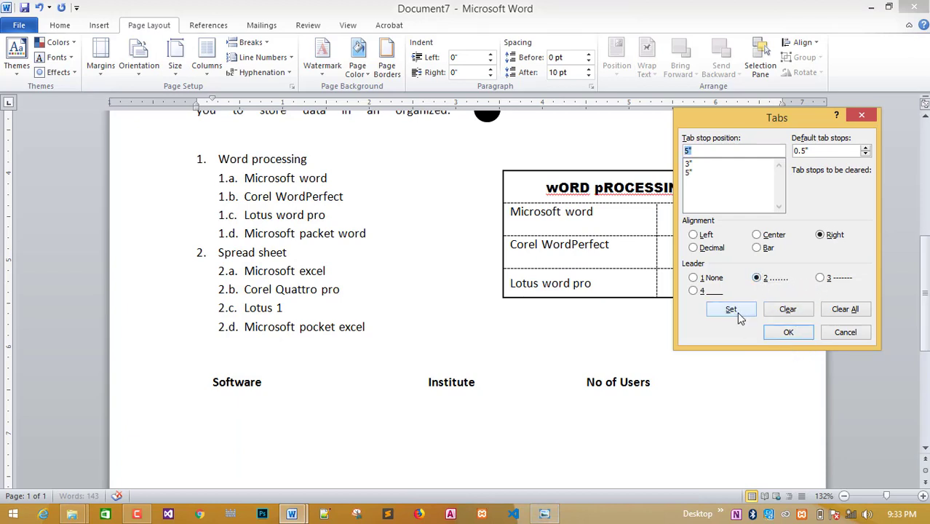
left_click(786, 332)
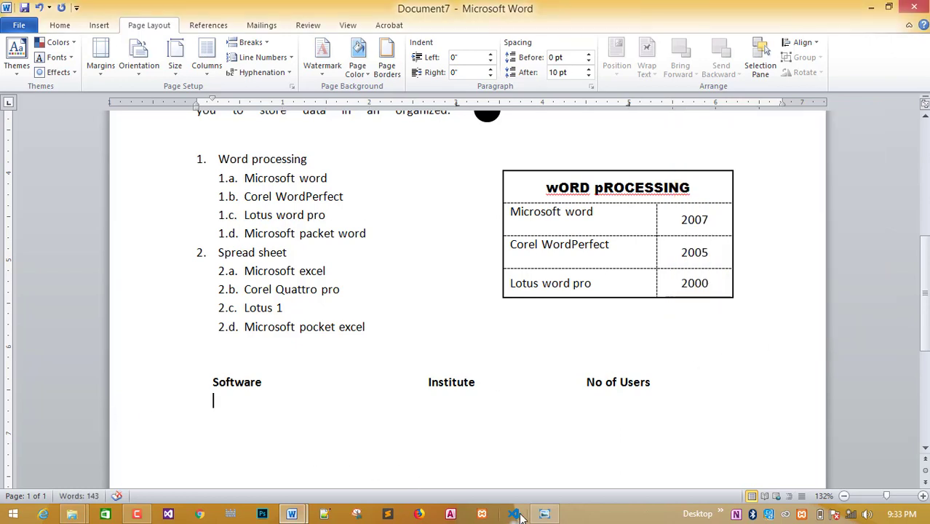
Type 'Microsoft wrod' as the first entry on the line under the Software heading.
left_click(544, 514)
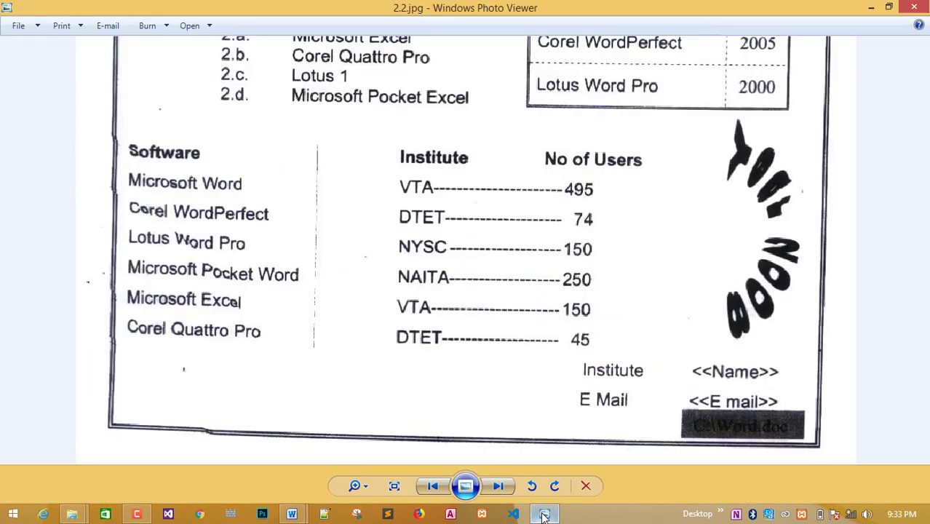
left_click(544, 513)
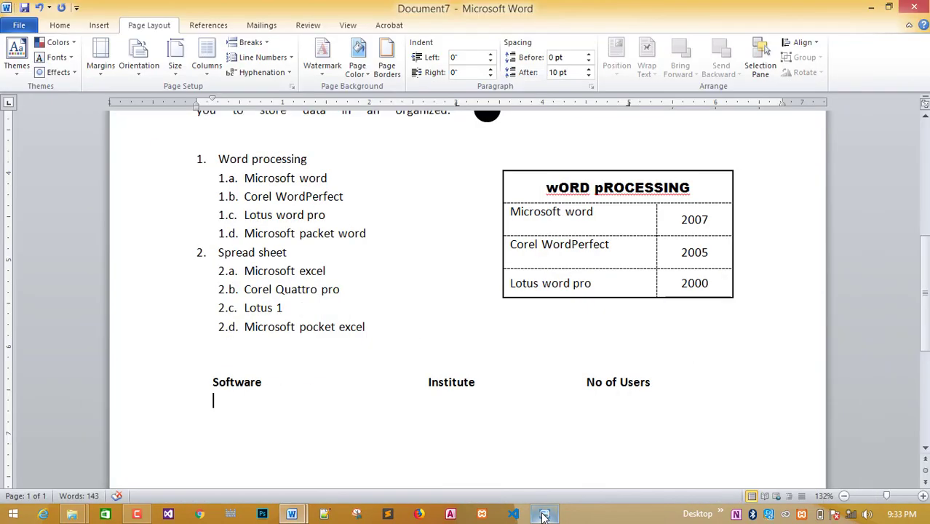
left_click(545, 514)
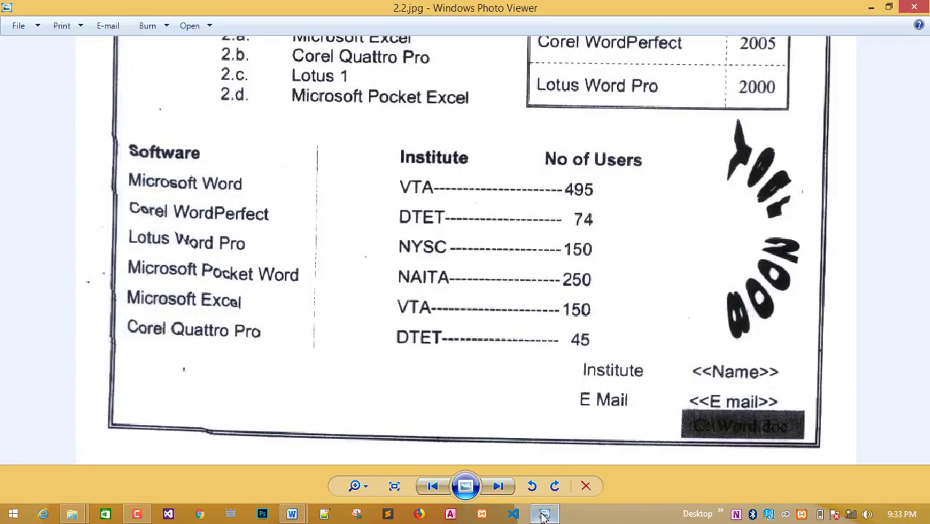
left_click(544, 514)
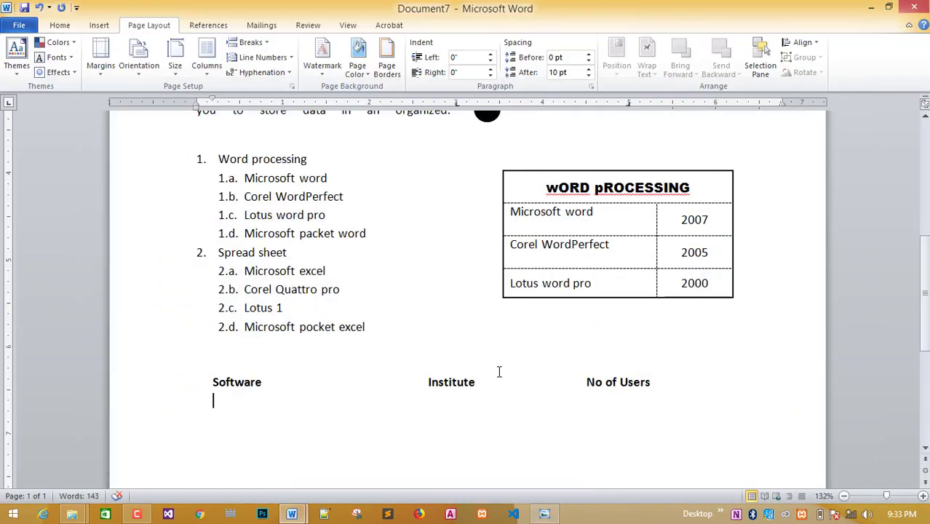
type("Microsoft wrod")
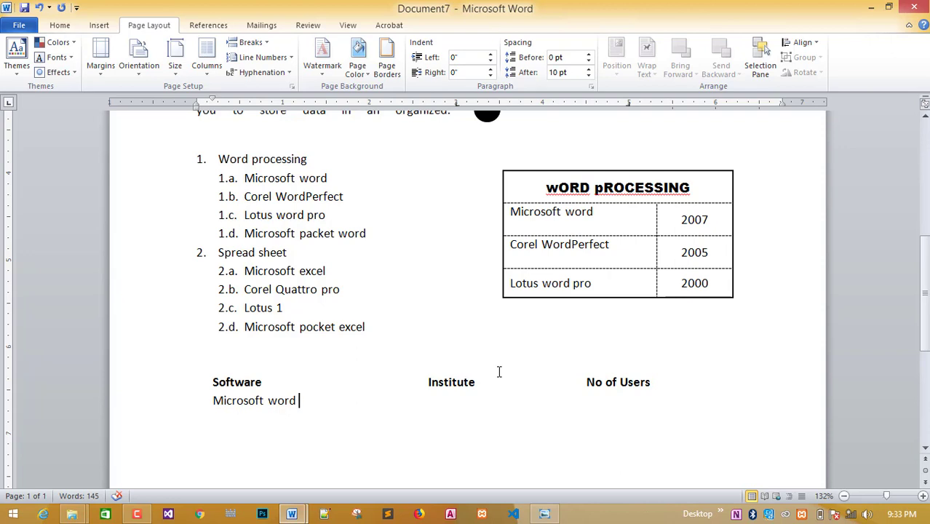
Complete the first row with institute VTA, a dotted leader and 495 users.
key("Tab")
left_click(544, 514)
left_click(544, 514)
type("VTA")
key("Tab")
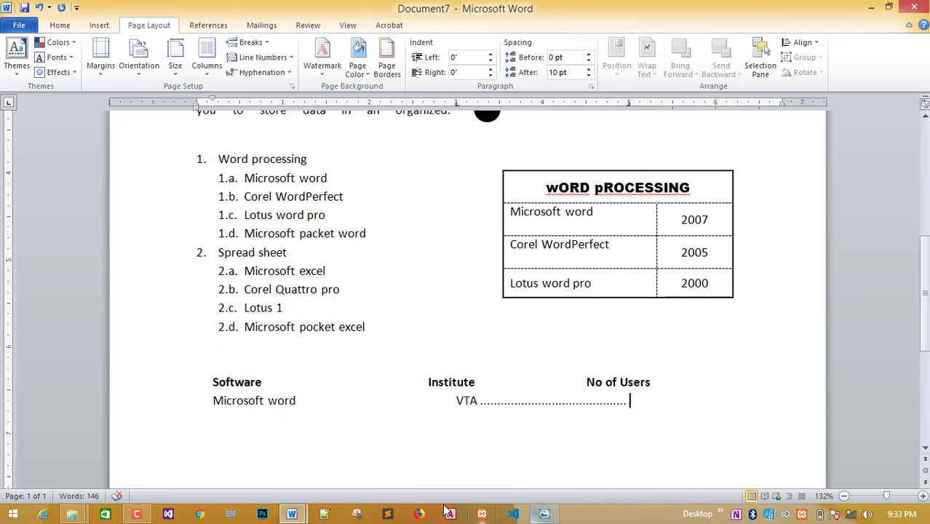
left_click(544, 513)
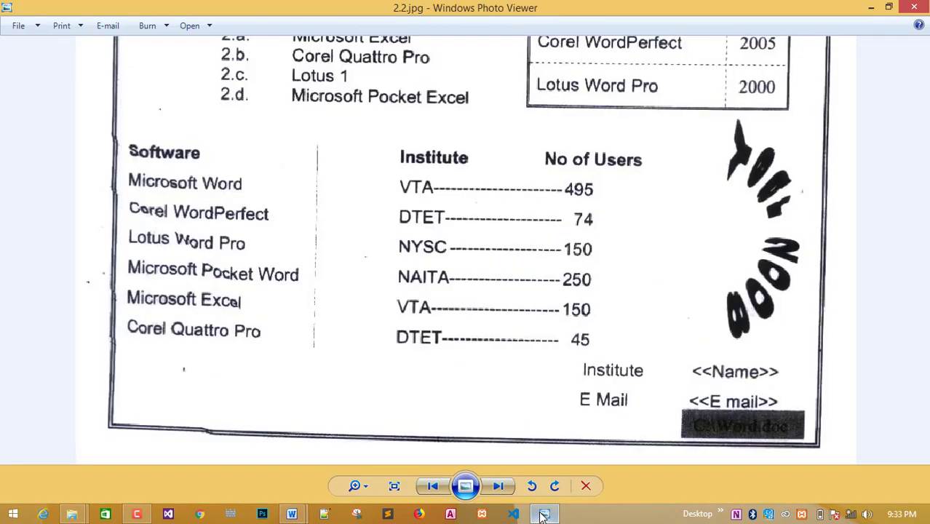
left_click(544, 513)
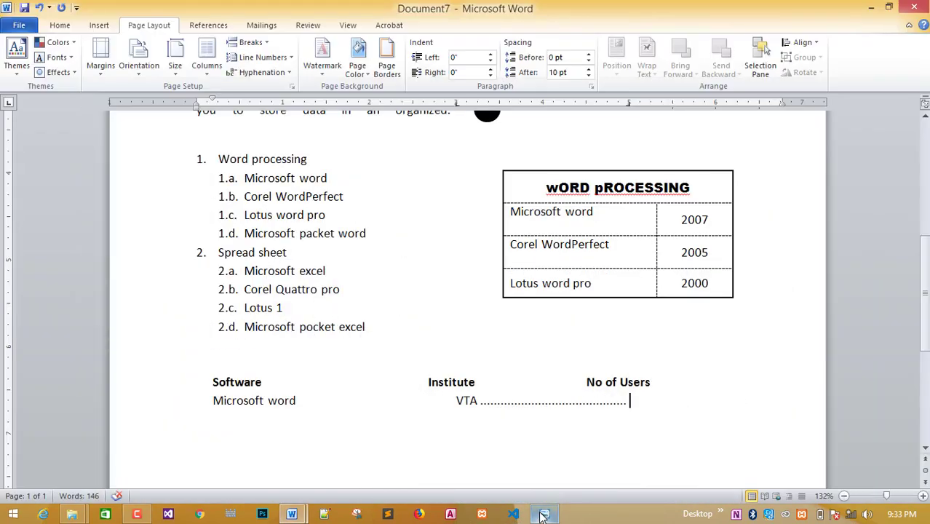
type("495")
key("Return")
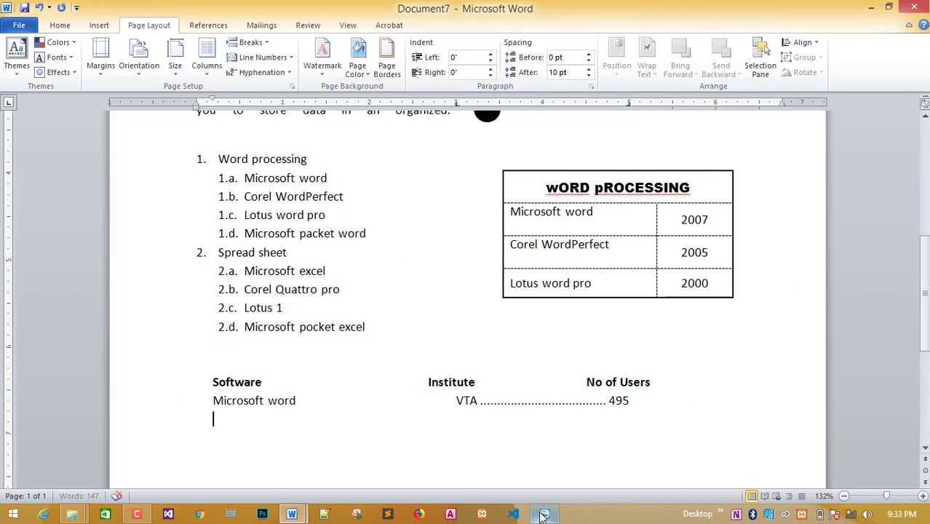
Type a trial 'Corel WordPerfect' line, then undo it back to an empty line.
left_click(544, 514)
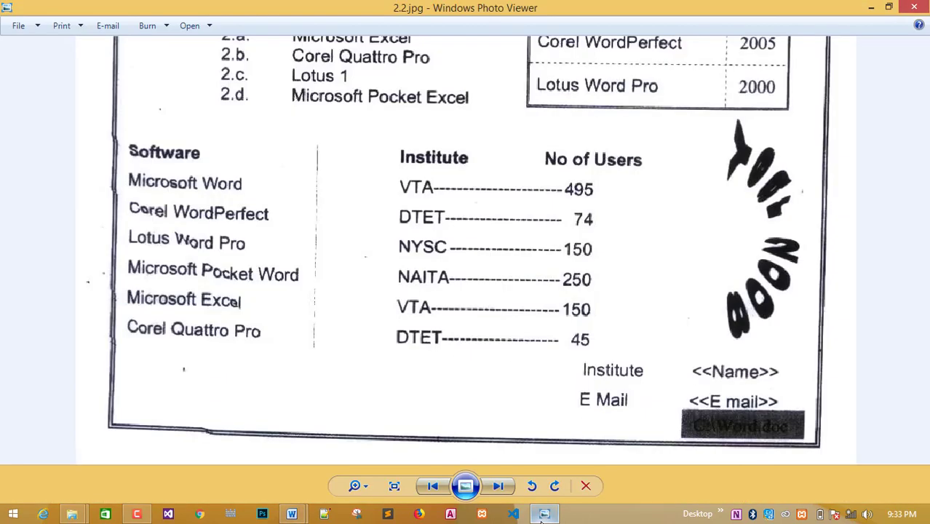
left_click(545, 514)
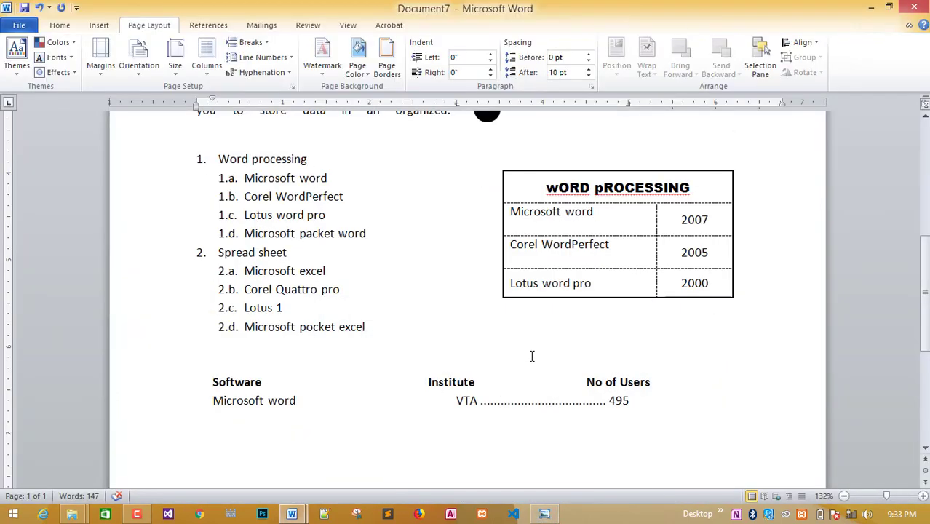
type("Corel word")
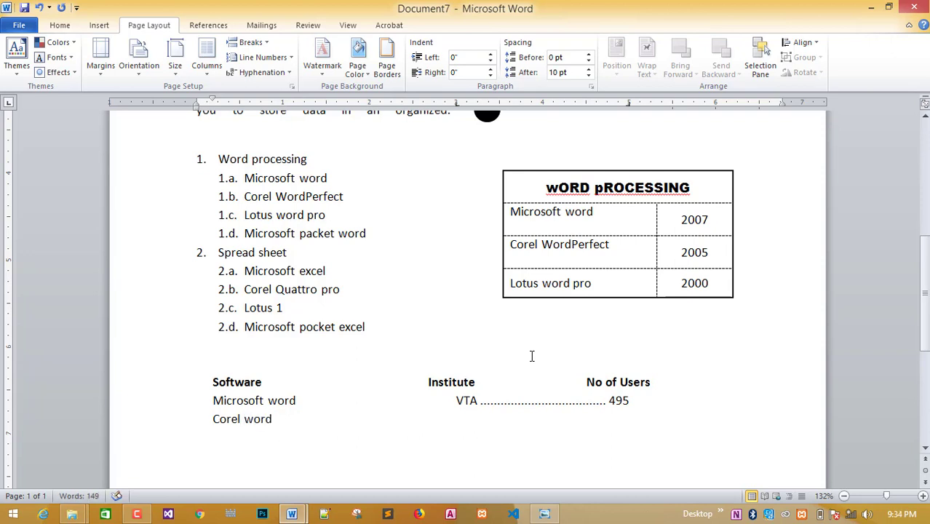
type("Perfect")
right_click(276, 419)
left_click(360, 192)
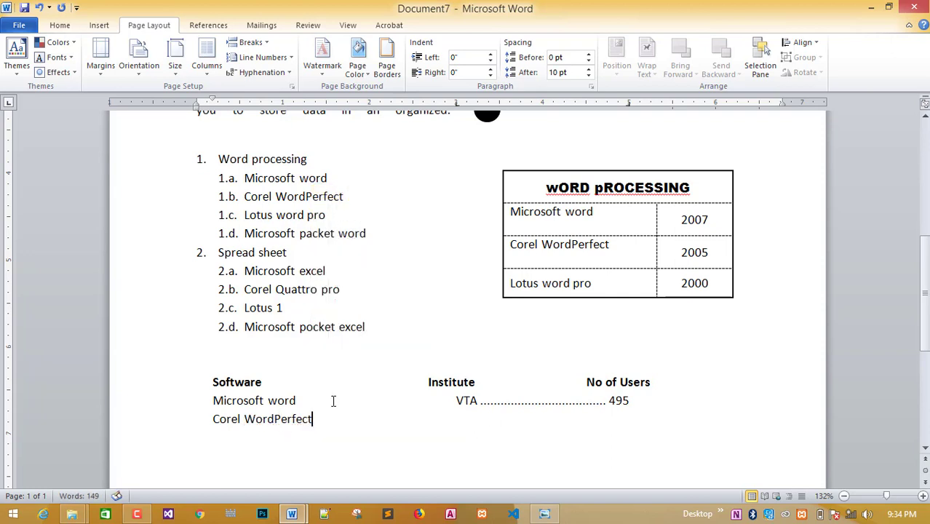
key("Tab")
key("Tab")
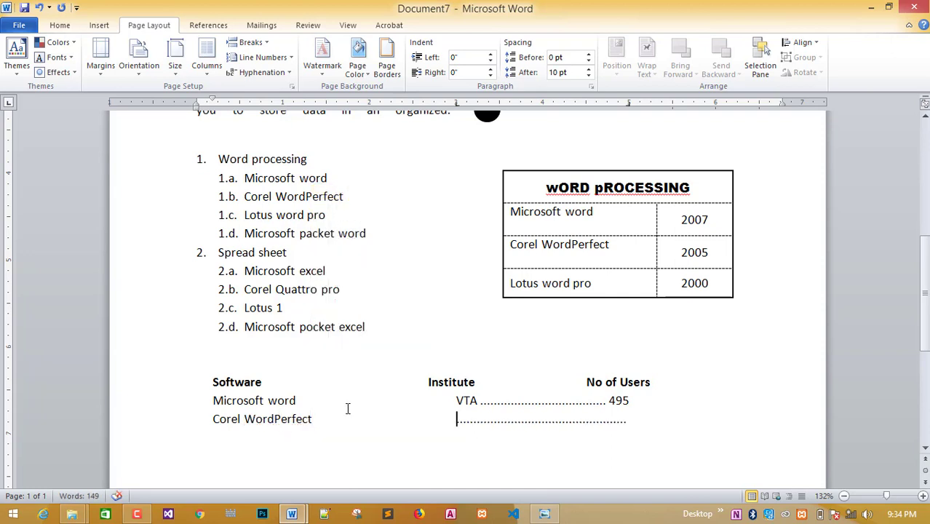
key("ctrl+z")
key("ctrl+z")
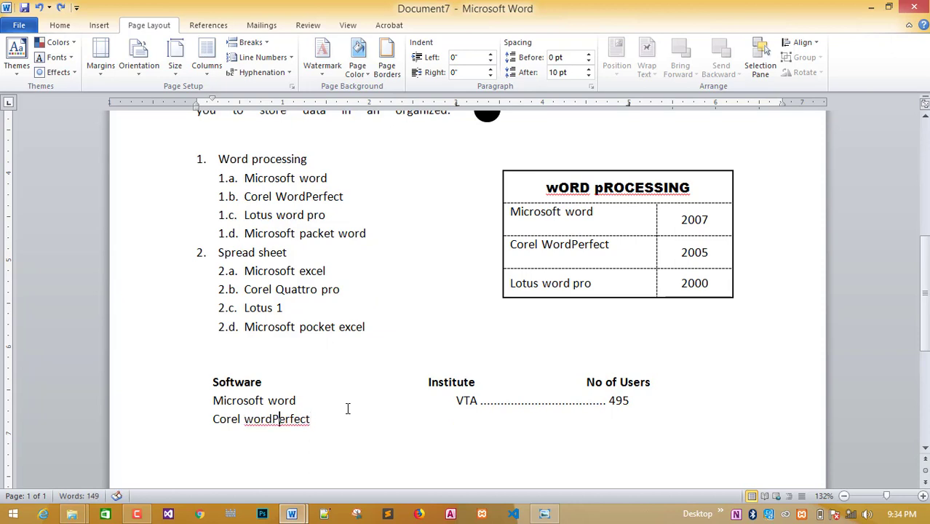
left_click(325, 421)
key("Tab")
key("Tab")
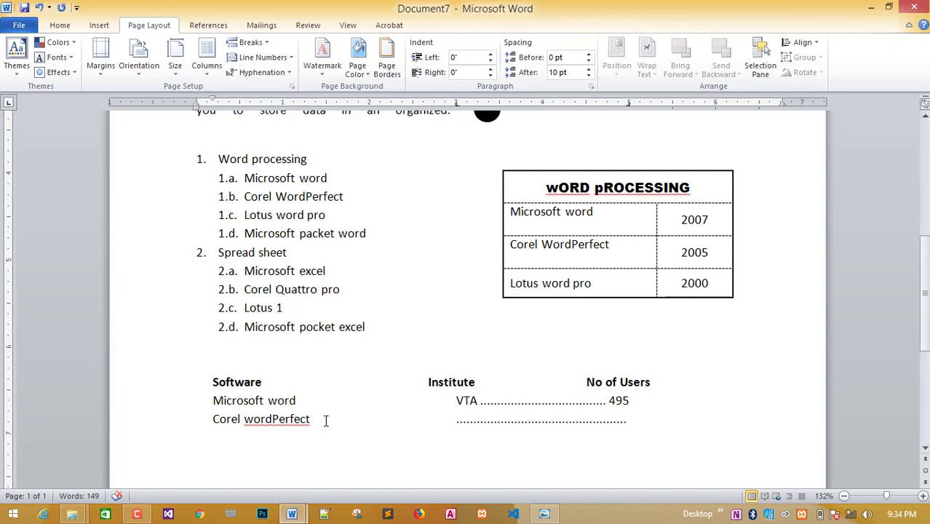
key("ctrl+z")
key("ctrl+z")
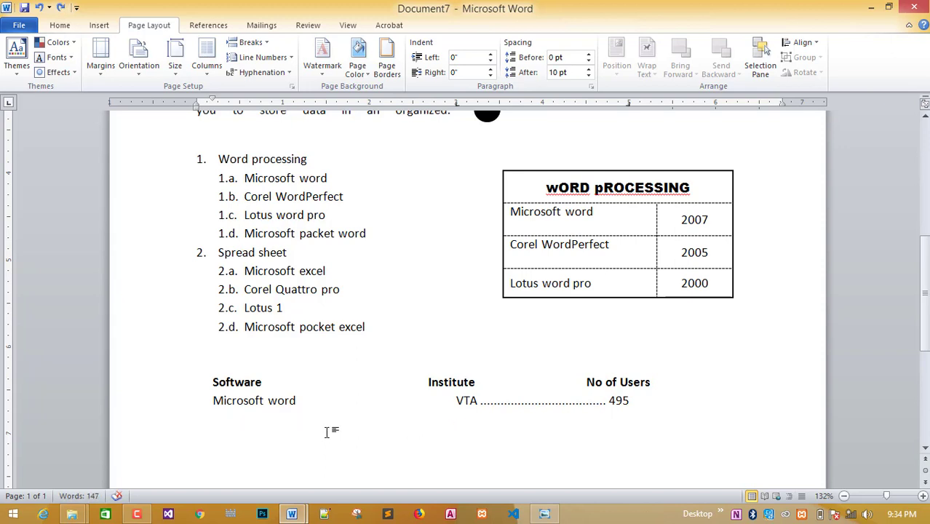
Type 'Corel wordPerfect' as the second row's software name.
left_click(543, 513)
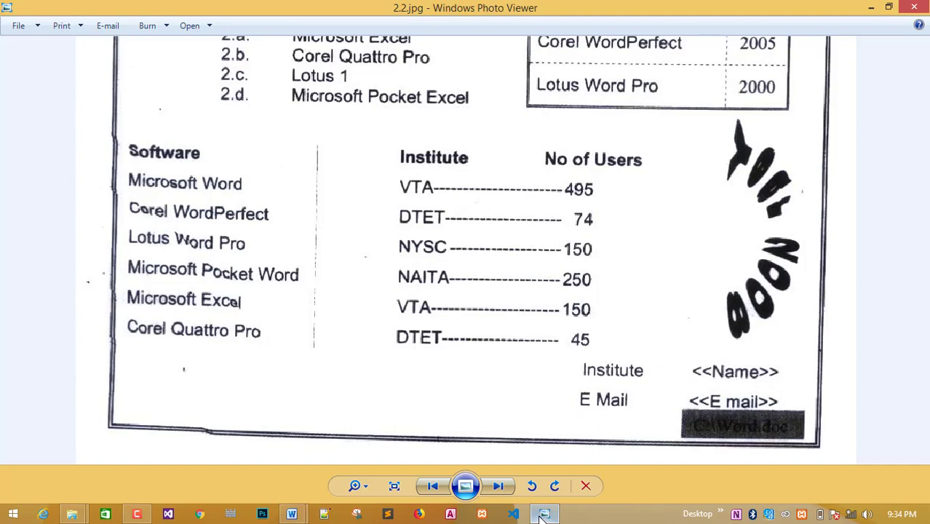
left_click(543, 514)
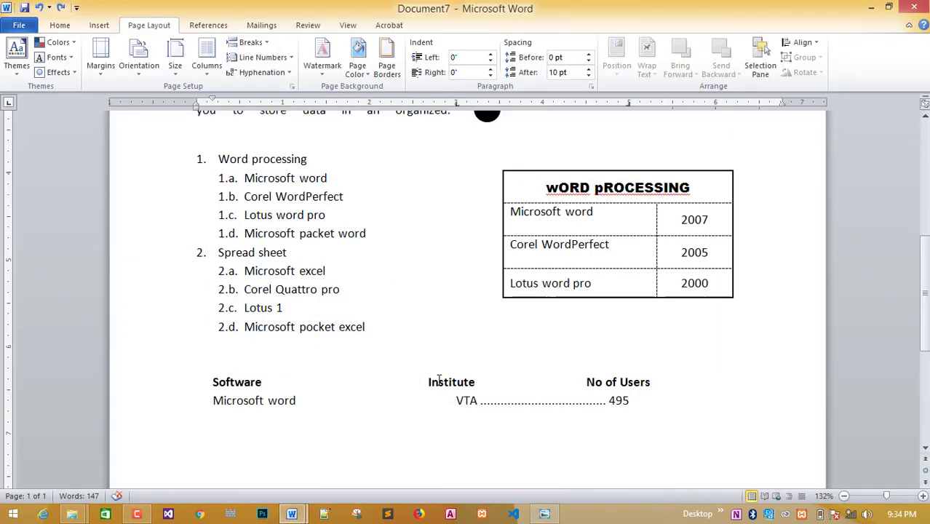
type("corel word")
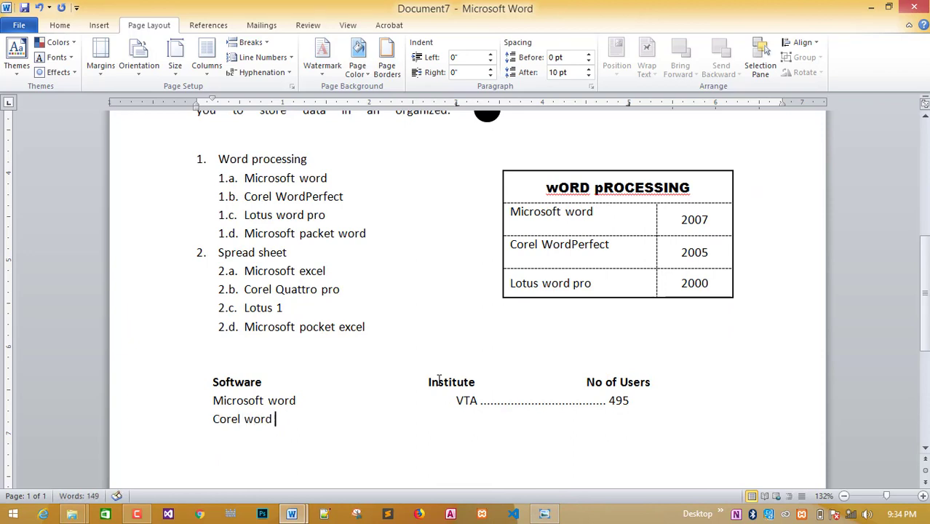
key("BackSpace")
type("Perfect")
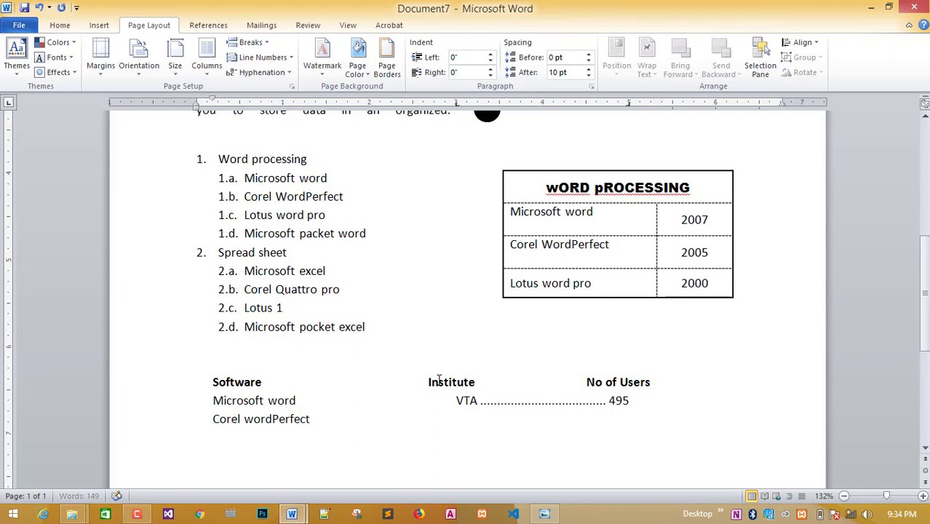
key("Tab")
Enter institute DTET followed by a dotted leader on the second row.
left_click(544, 514)
left_click(543, 512)
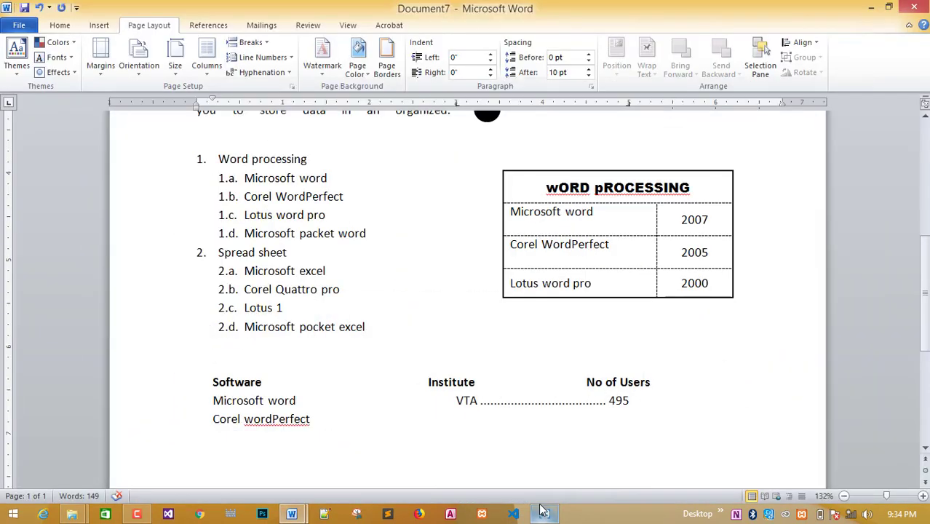
type("DTET")
key("Tab")
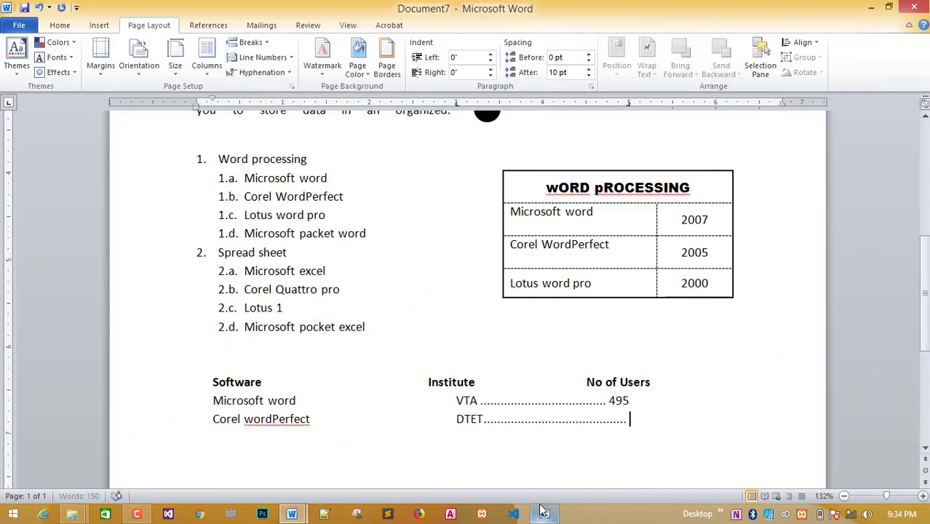
left_click(546, 515)
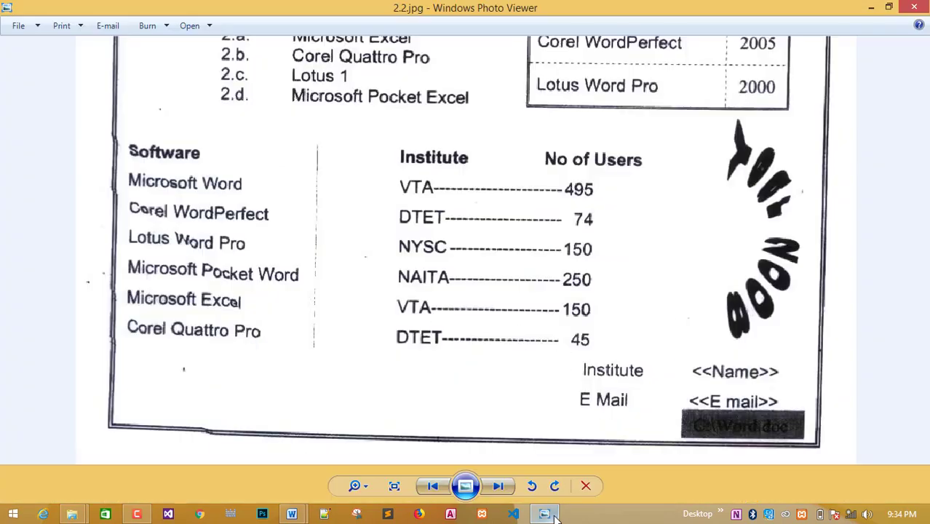
left_click(545, 514)
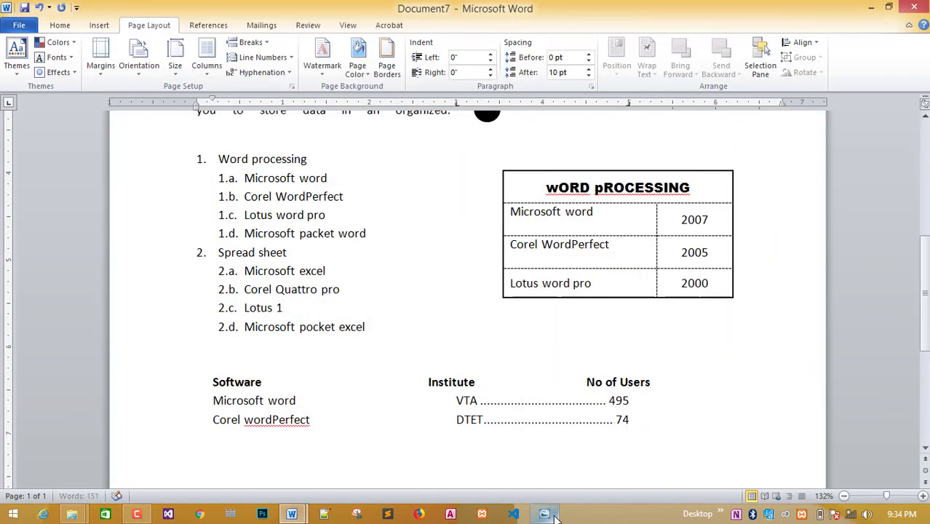
left_click(543, 514)
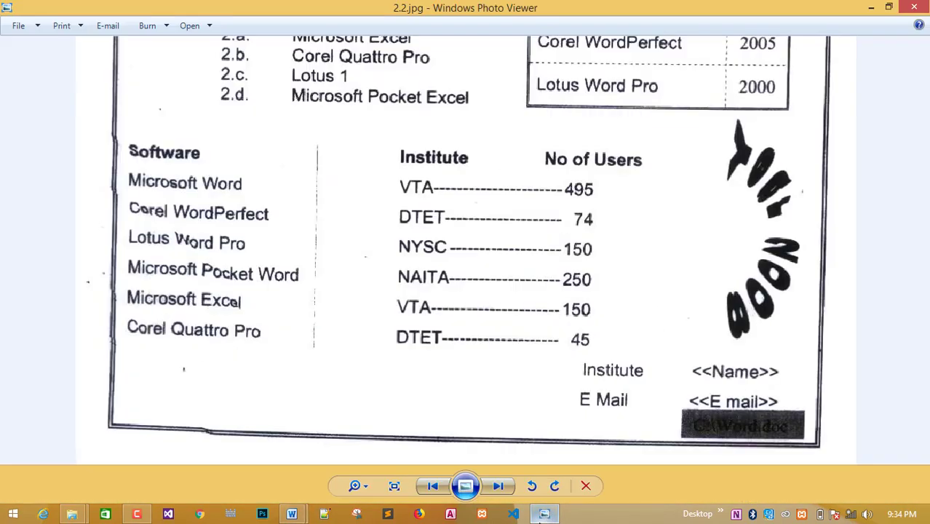
left_click(542, 514)
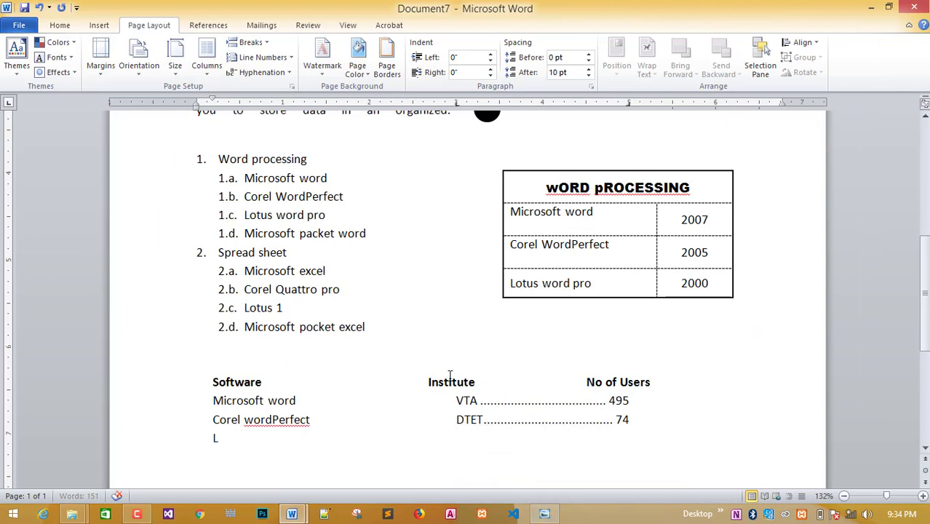
Complete the 'Lotus word pro' row with NYSC, a dotted leader and 150.
type("otus w")
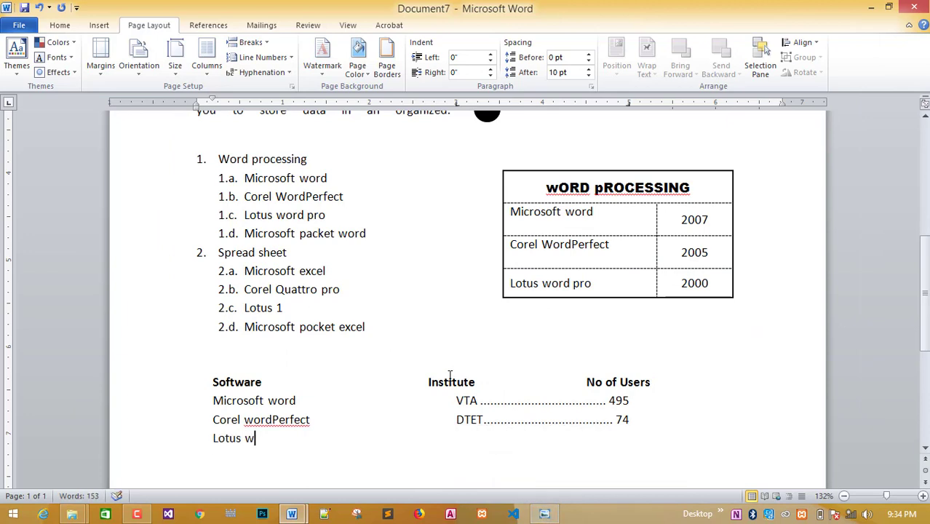
type("ord pro")
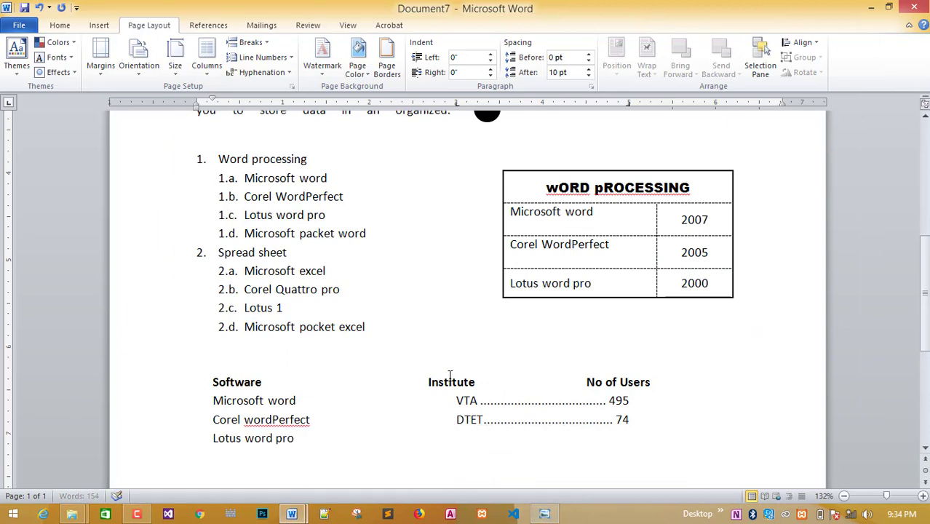
key("Tab")
left_click(550, 516)
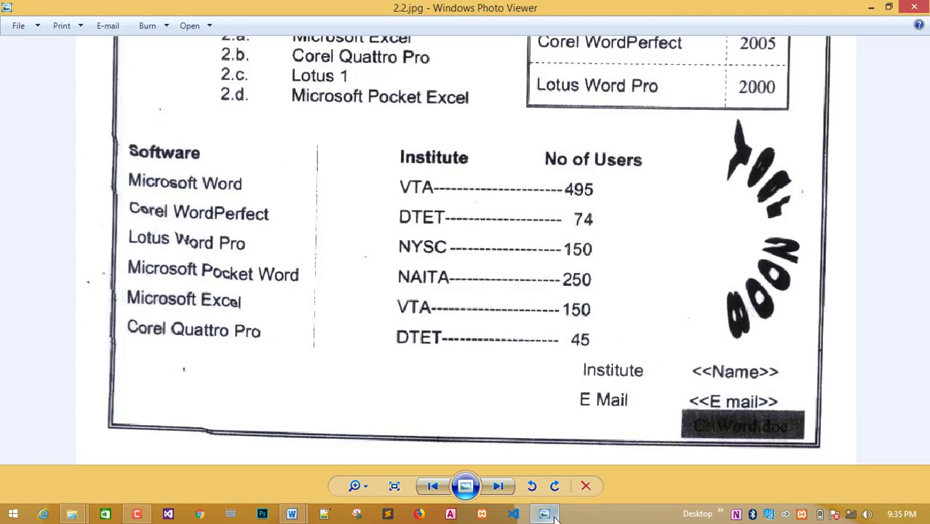
left_click(552, 516)
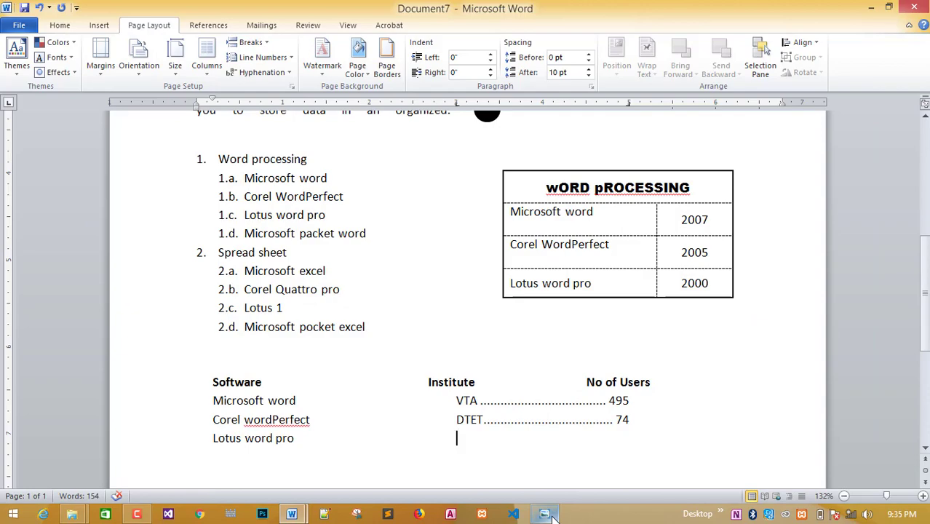
type("NYSC")
key("Tab")
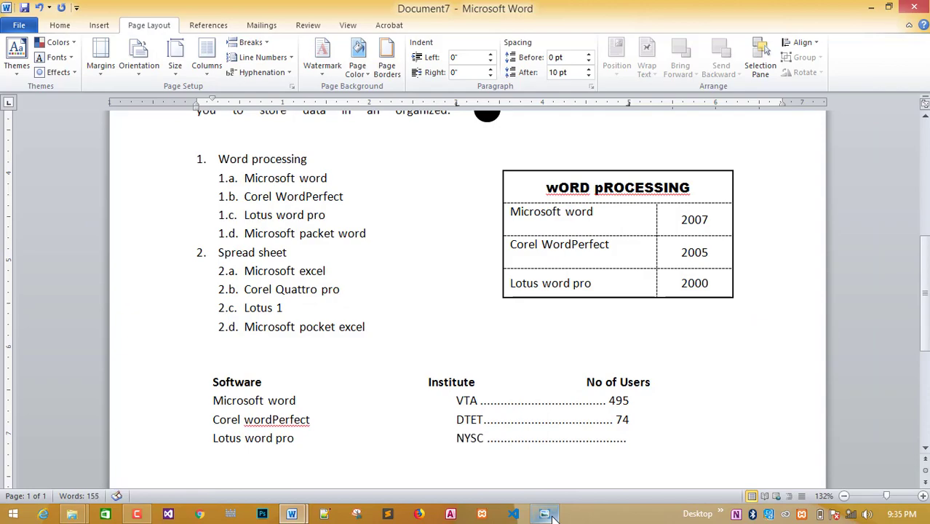
left_click(539, 516)
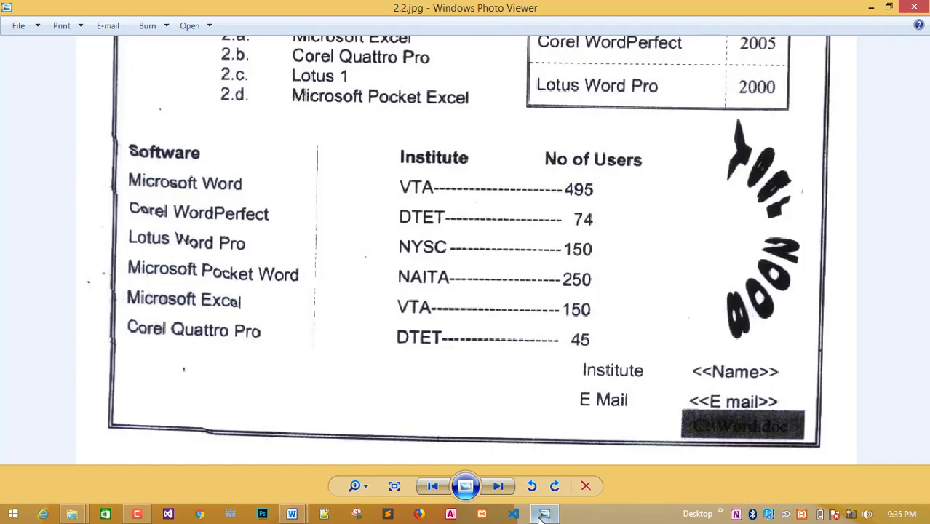
left_click(539, 516)
type("150")
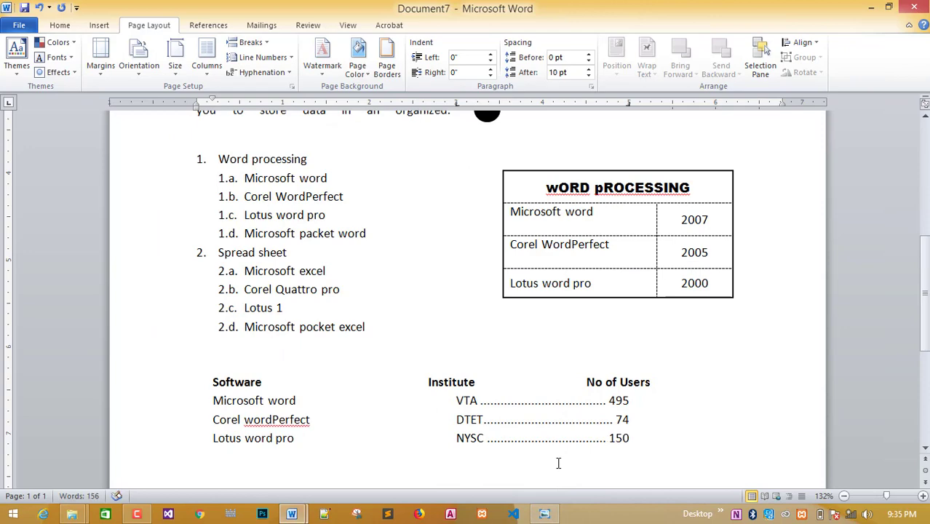
key("Return")
Add a 'Microsoft pocket word' row with NAITA, a dotted leader and 250.
left_click(547, 514)
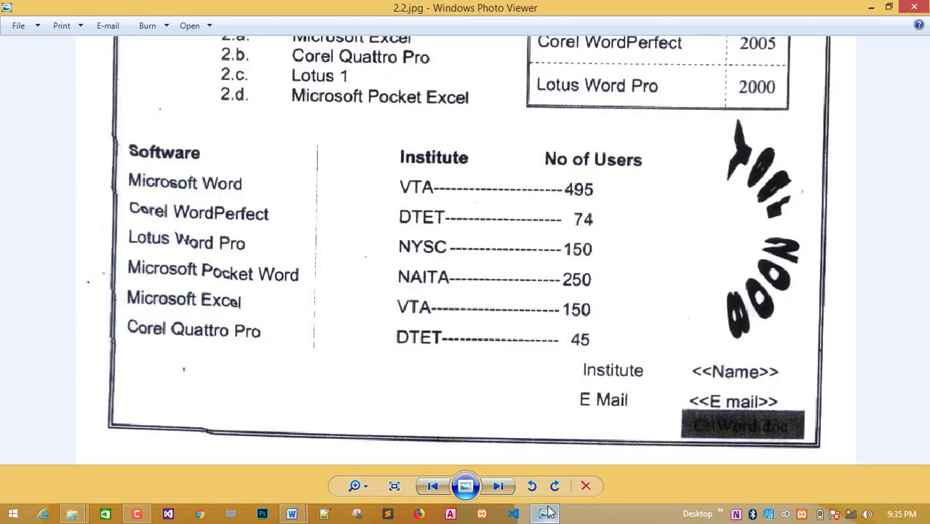
left_click(547, 514)
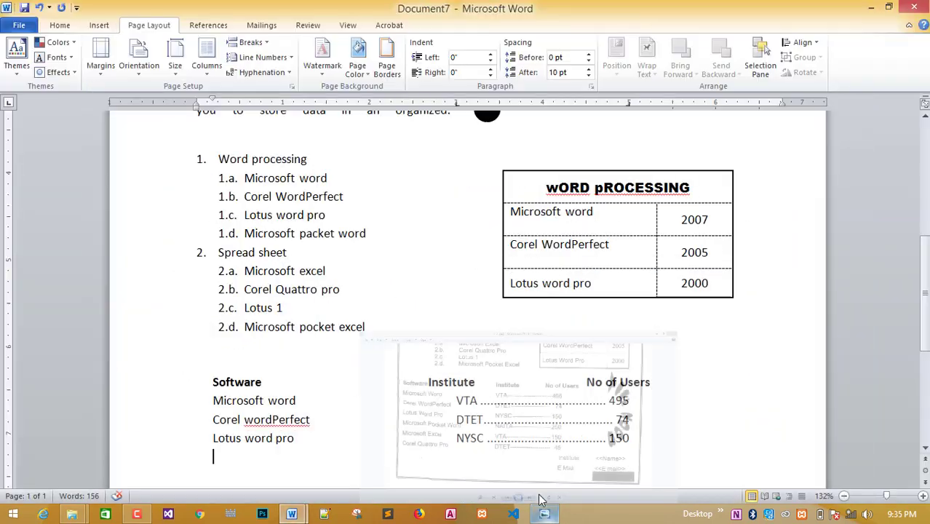
type("Micr")
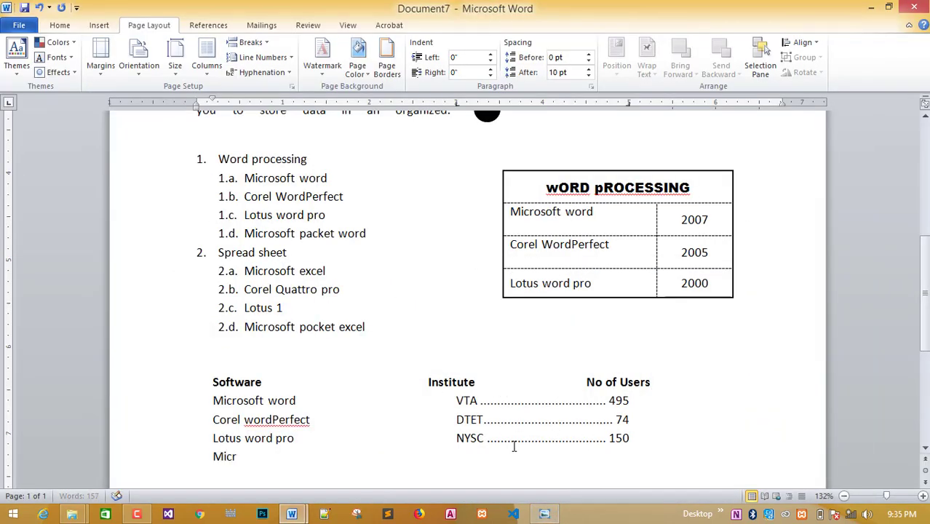
type("osoft pocket ")
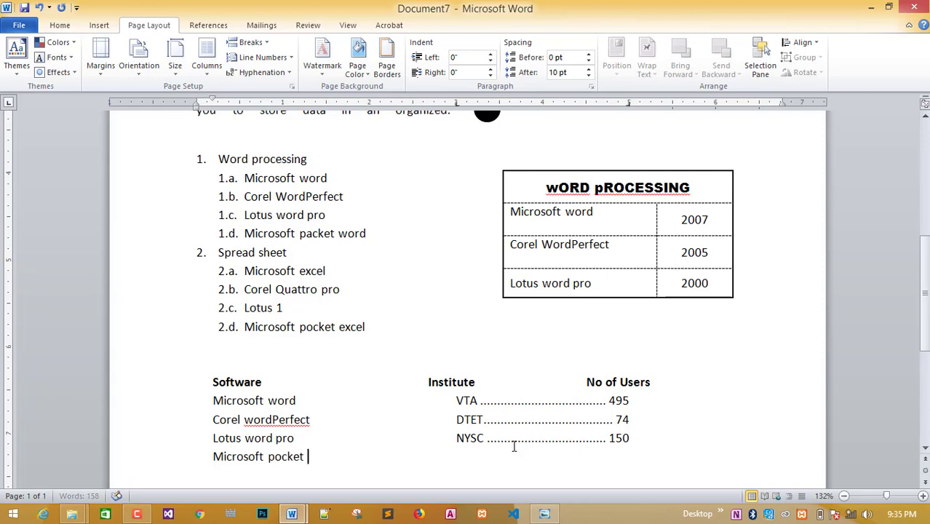
type("word")
key("Tab")
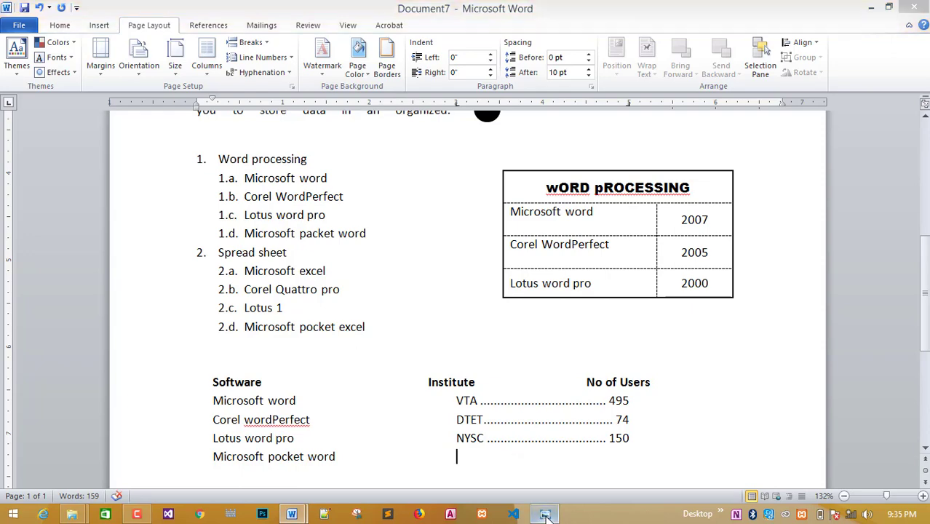
left_click(544, 514)
left_click(544, 514)
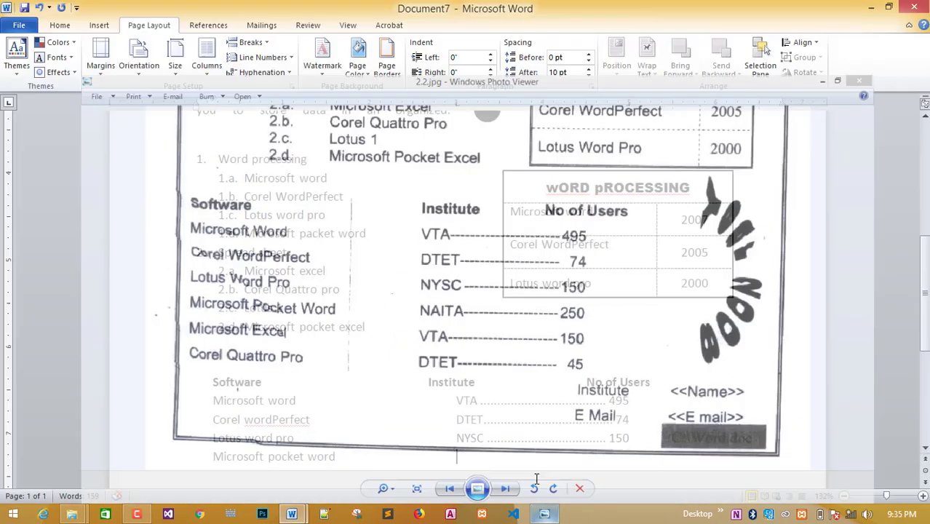
type("NAI")
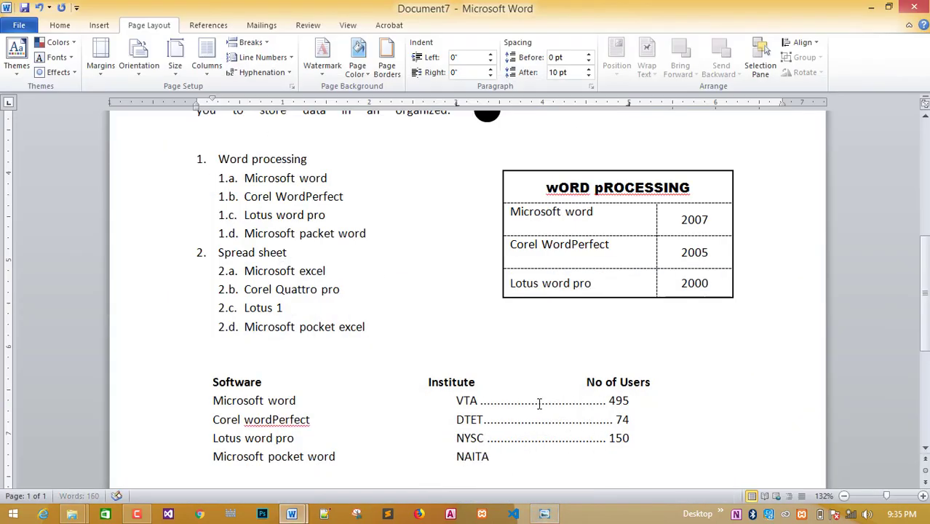
type("TA")
key("Tab")
left_click(545, 514)
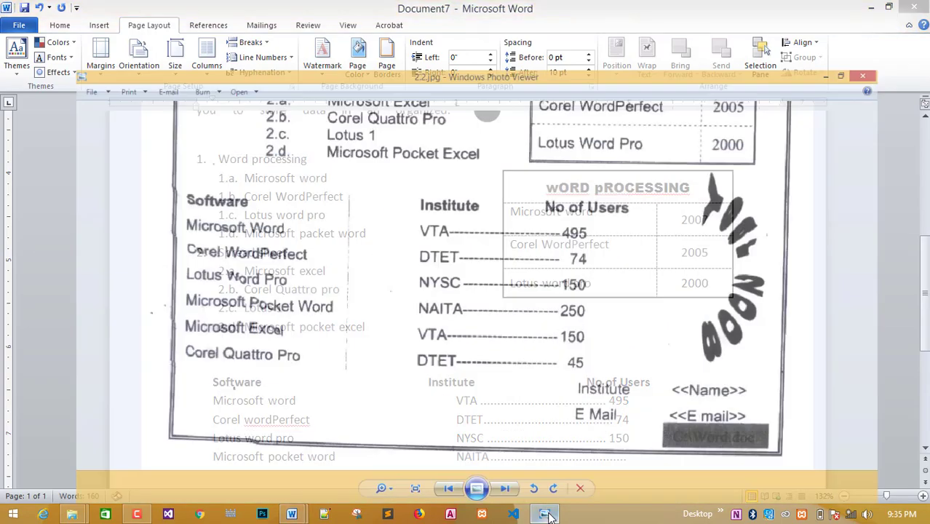
left_click(547, 515)
type("250")
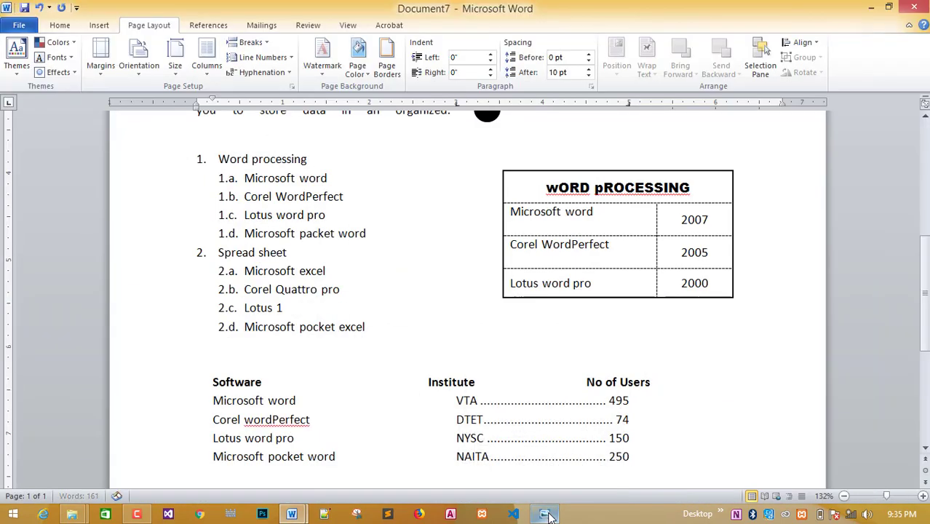
key("Return")
Add a 'Microsoft excel' row with VTA, a dotted leader and 150.
left_click(548, 515)
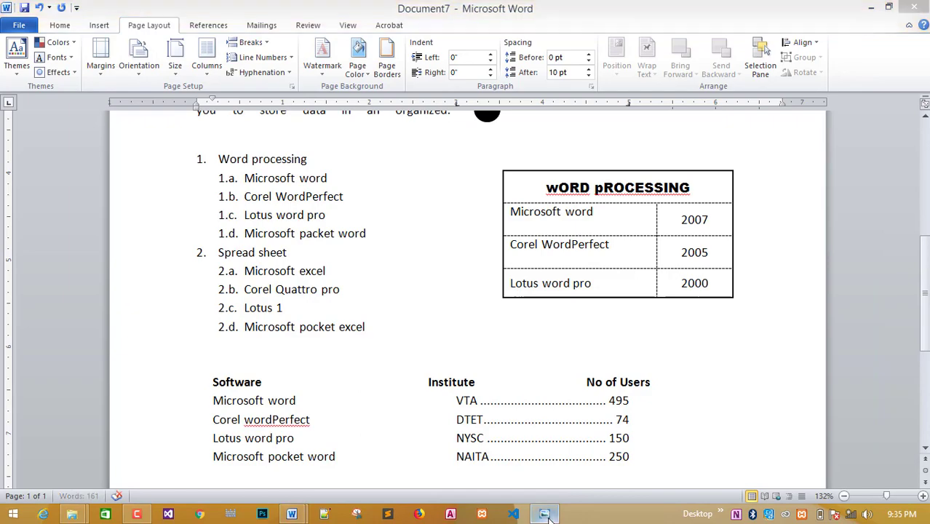
left_click(547, 515)
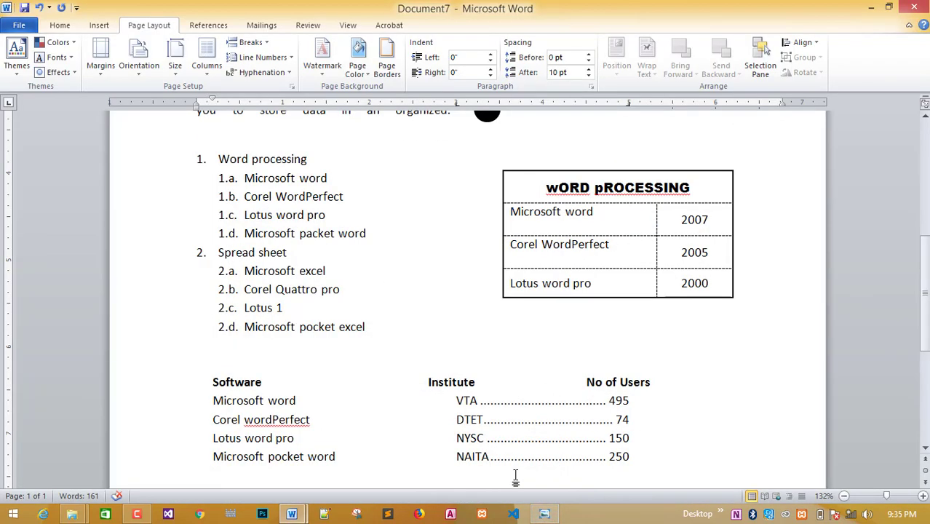
type("Microso")
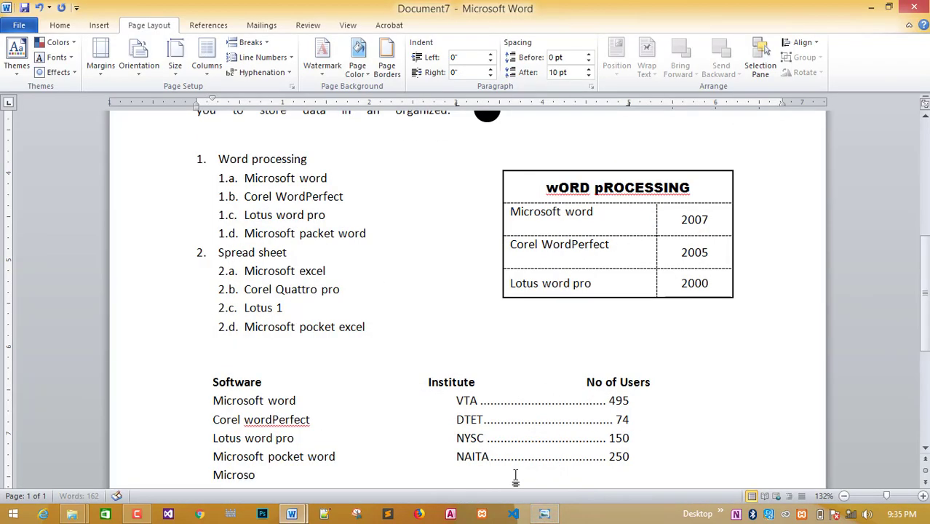
type("ft excel")
key("Tab")
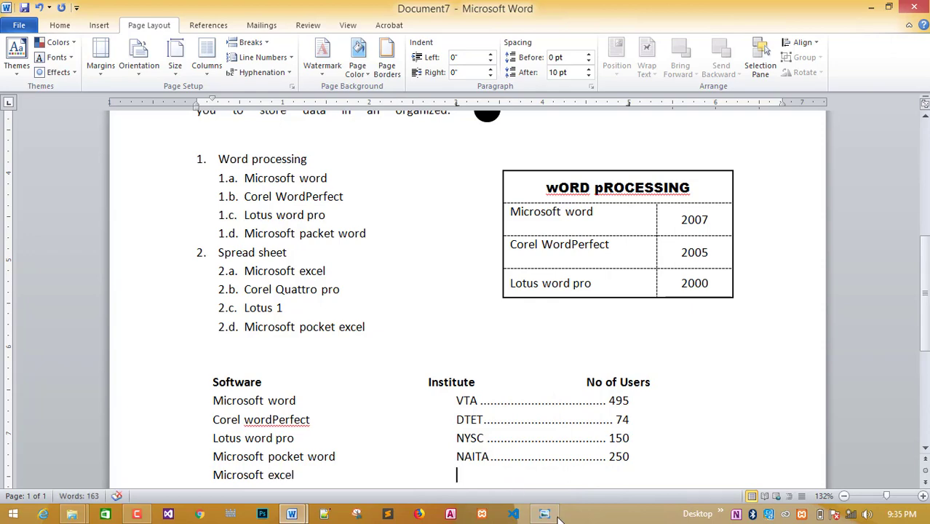
left_click(544, 515)
left_click(544, 515)
type("B")
key("BackSpace")
type("VTA")
key("Tab")
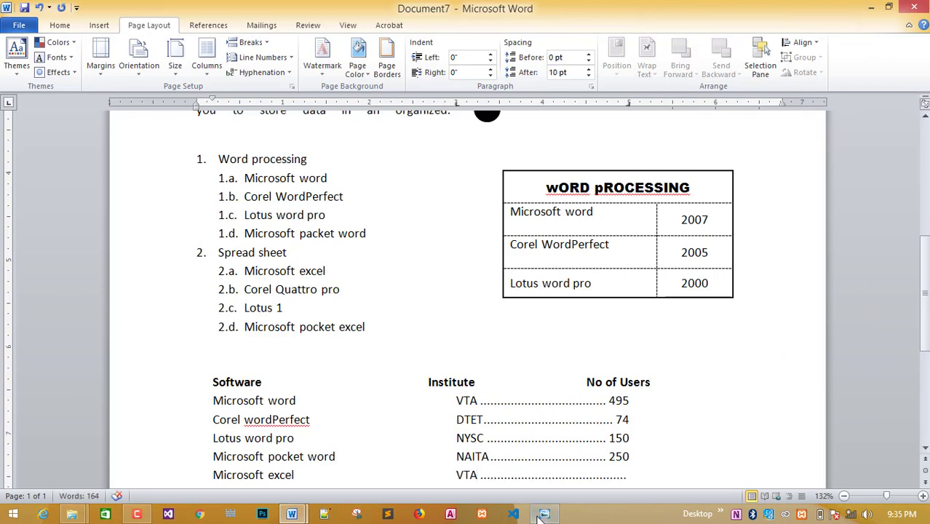
left_click(540, 515)
left_click(540, 515)
type("150")
scroll(562, 435, "down", 1)
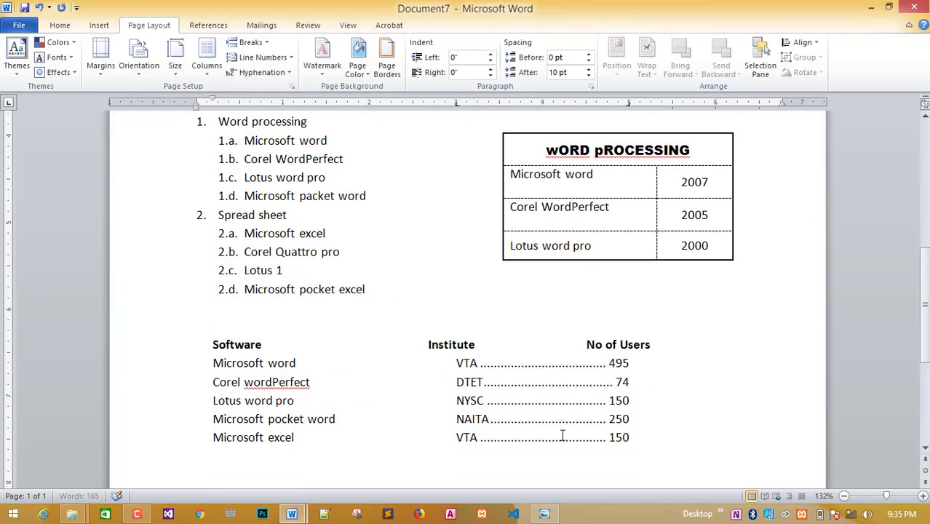
Add a 'Corel Quattro pro' row with DTET, a dotted leader and 45.
left_click(545, 515)
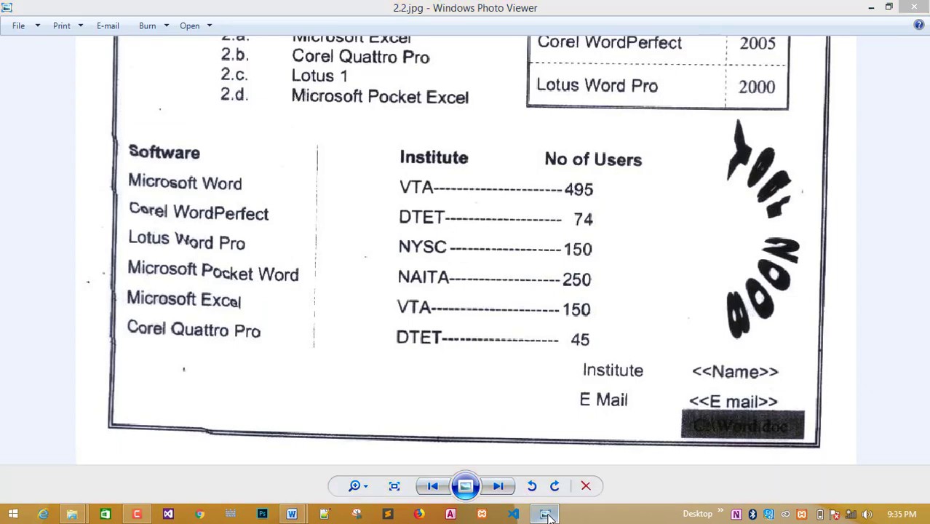
left_click(545, 515)
type("Core")
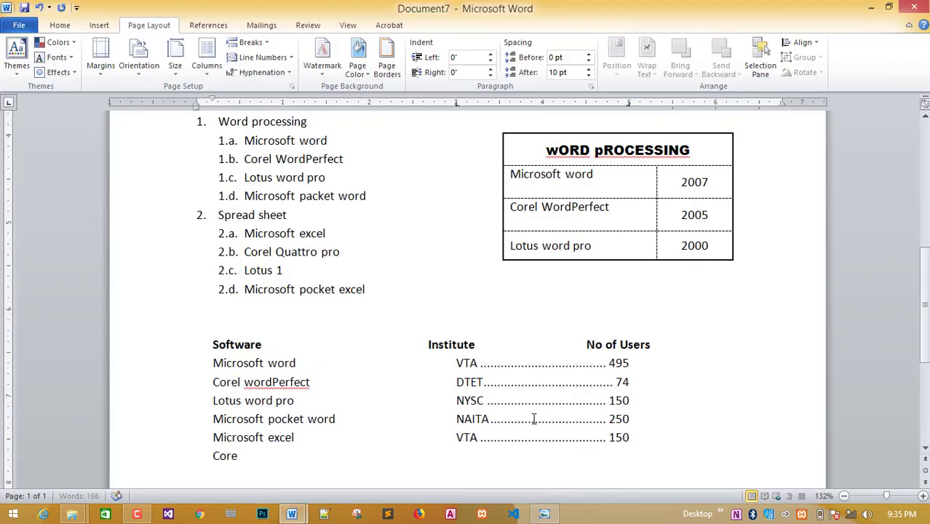
type("l Quatreo")
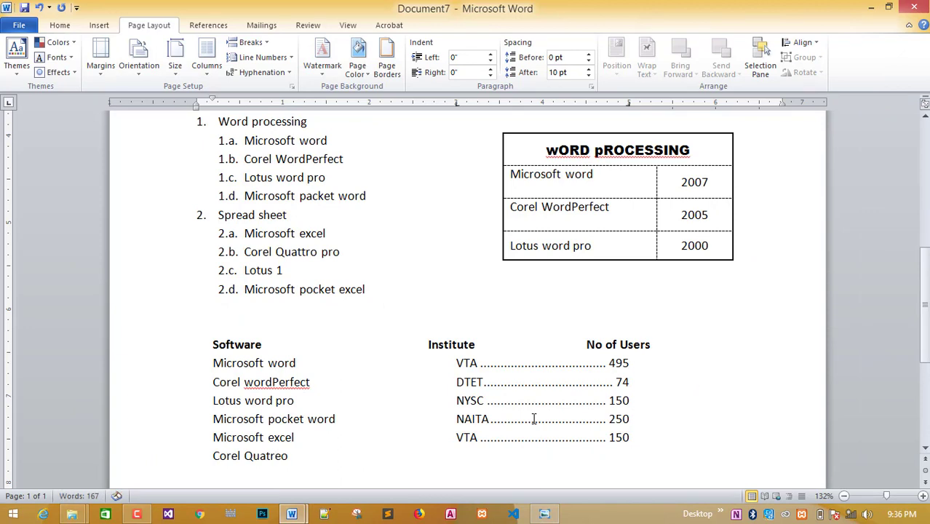
key("BackSpace")
key("BackSpace")
key("BackSpace")
type("tro pro")
left_click(544, 514)
type("DTET")
key("Tab")
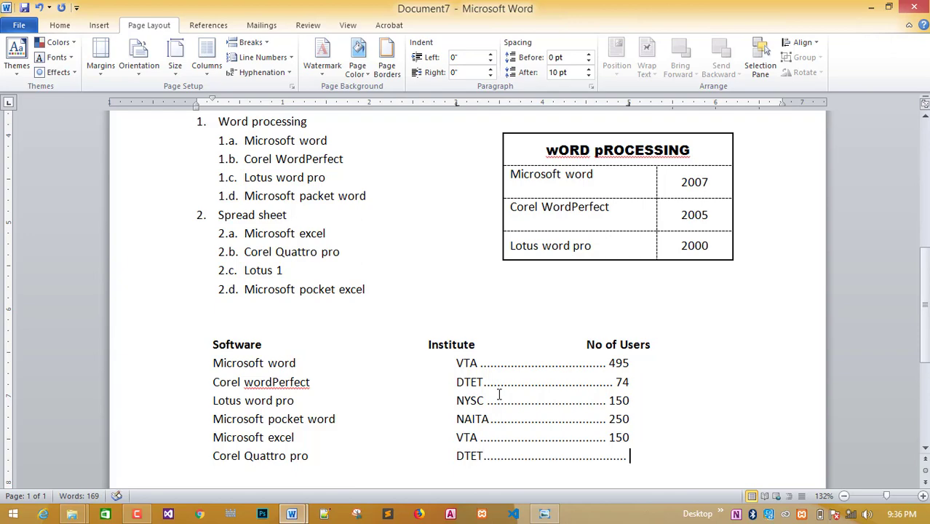
type("45")
key("Return")
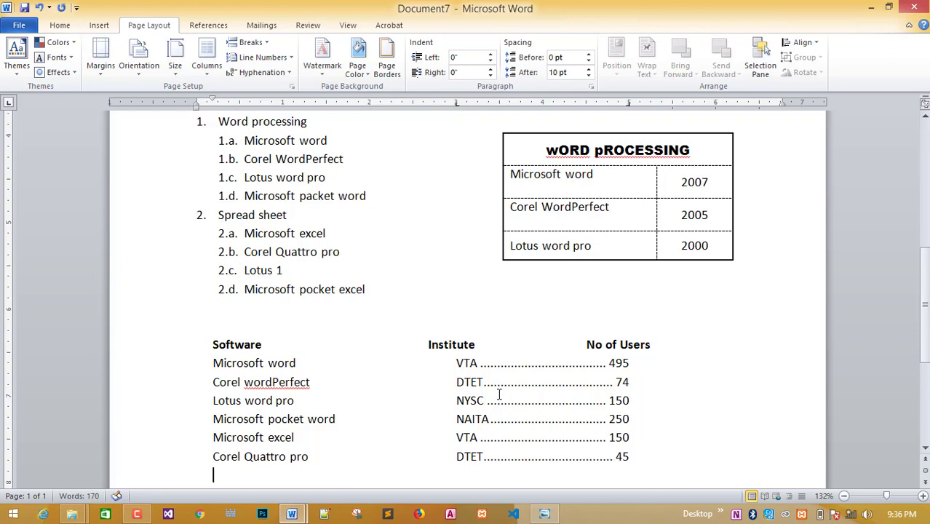
scroll(499, 395, "down", 3)
scroll(554, 421, "down", 1)
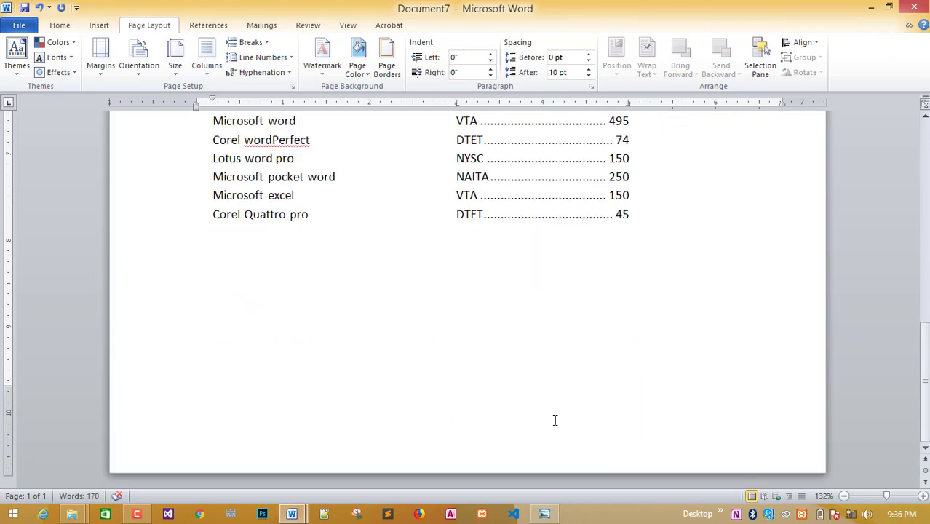
left_click(543, 514)
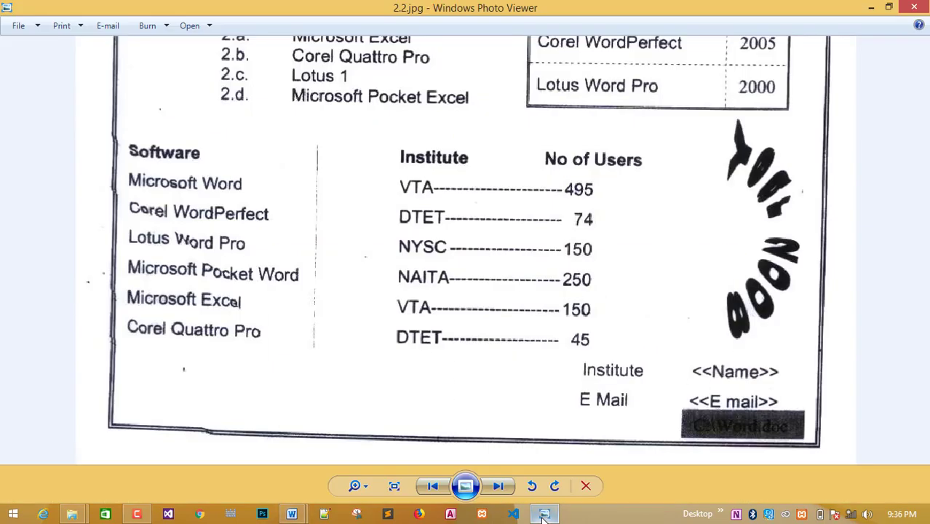
left_click(543, 514)
scroll(535, 327, "up", 10)
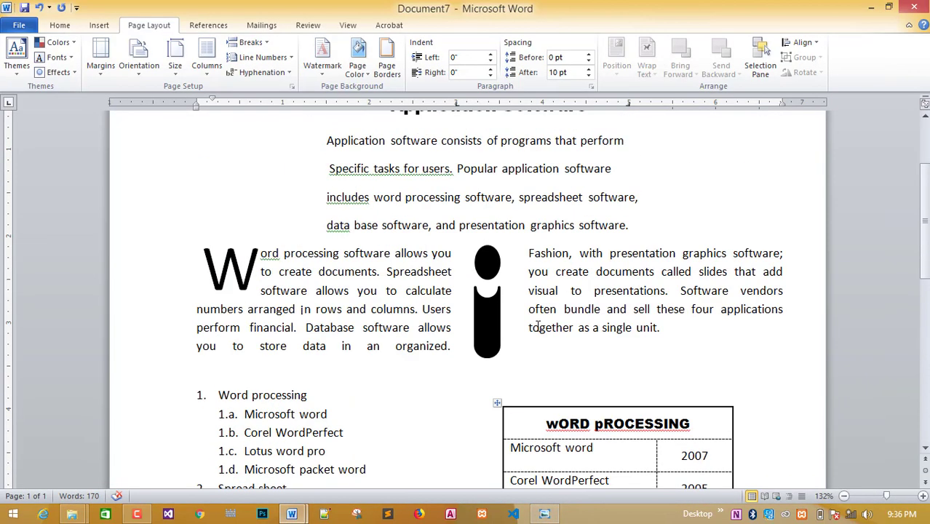
scroll(537, 327, "up", 2)
scroll(537, 326, "down", 3)
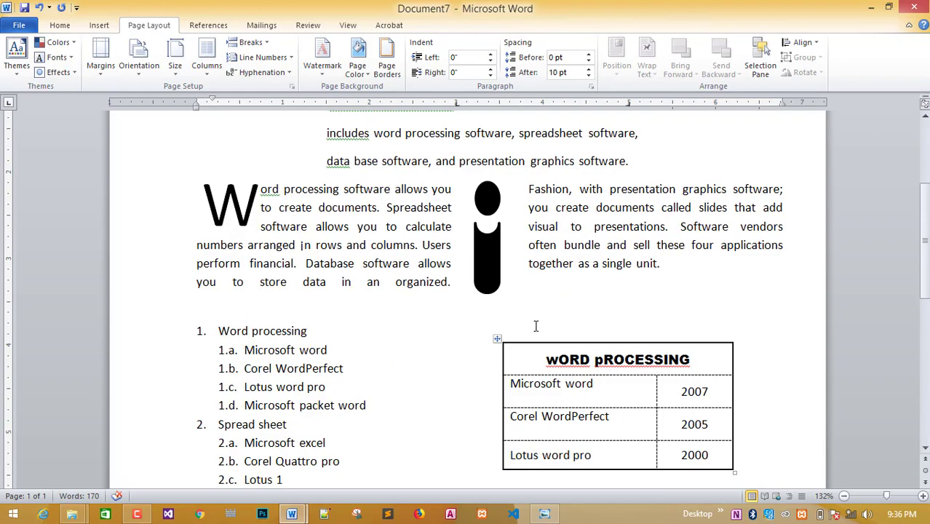
scroll(536, 326, "up", 4)
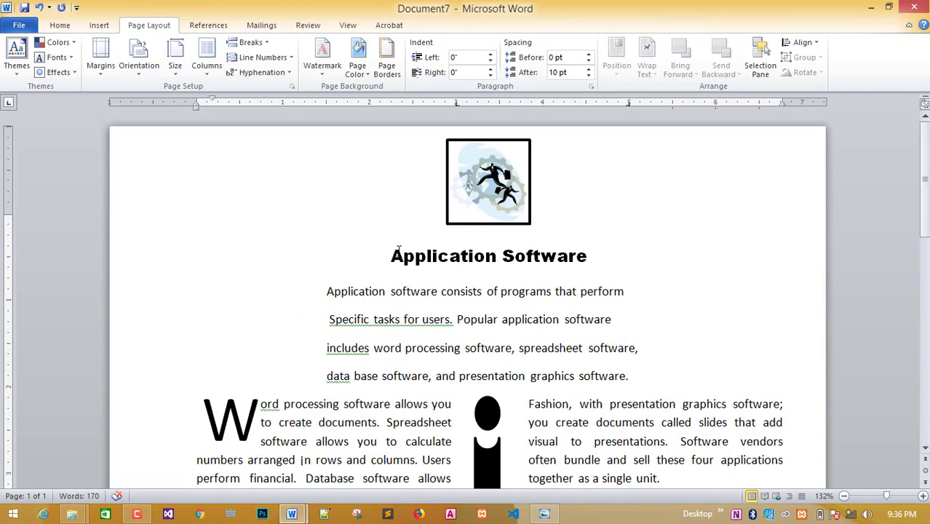
scroll(494, 316, "down", 12)
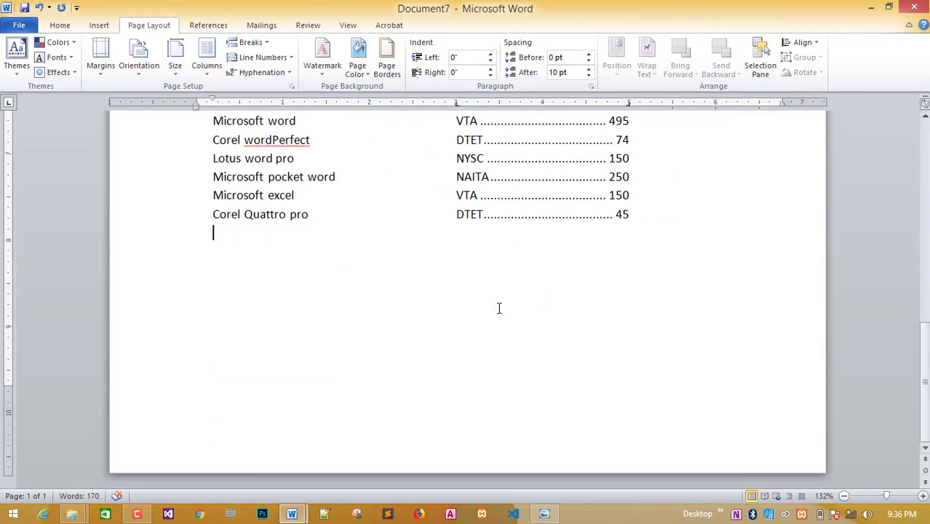
left_click(544, 514)
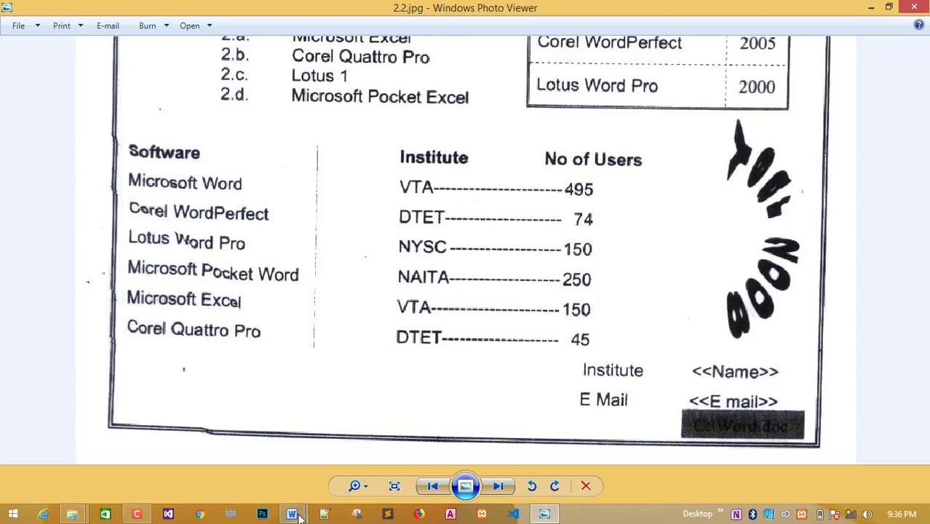
mouse_move(299, 515)
left_click(379, 440)
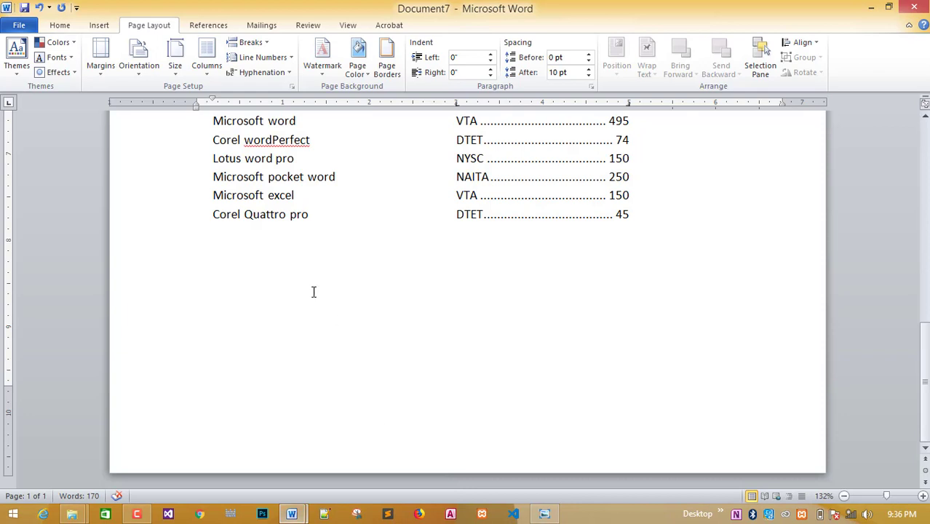
Insert a WordArt box in an outlined style below the software list.
left_click(98, 25)
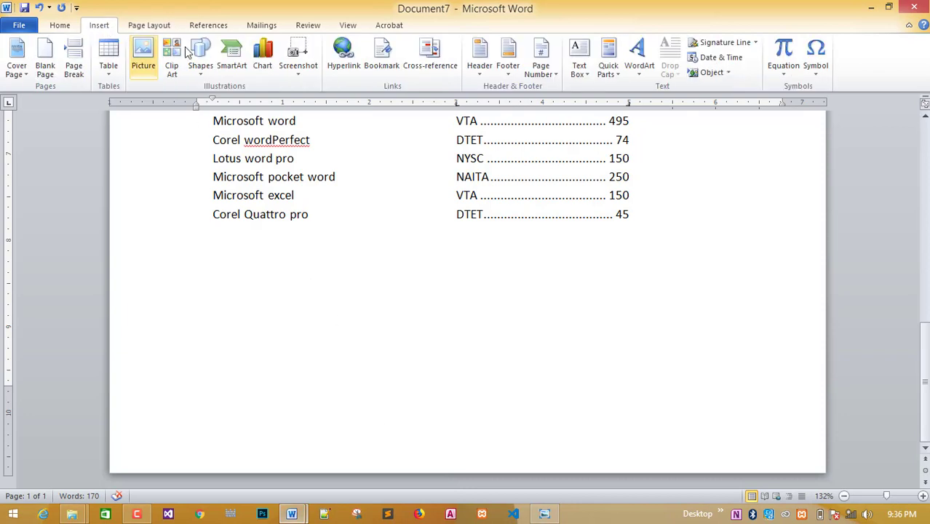
left_click(630, 75)
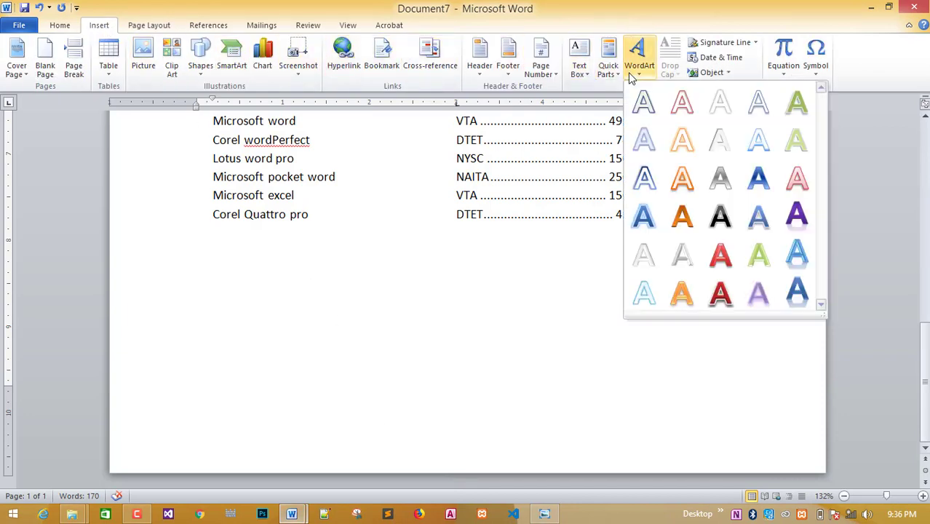
left_click(644, 102)
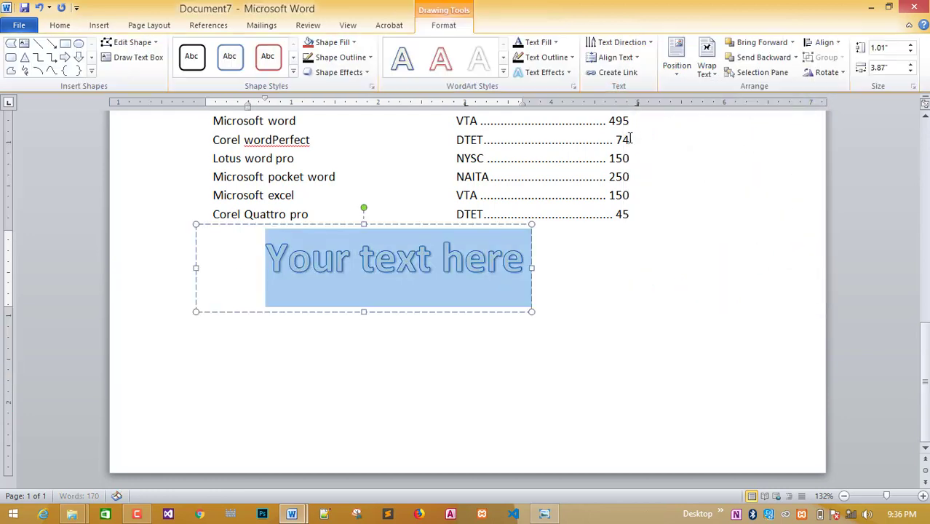
left_click(543, 513)
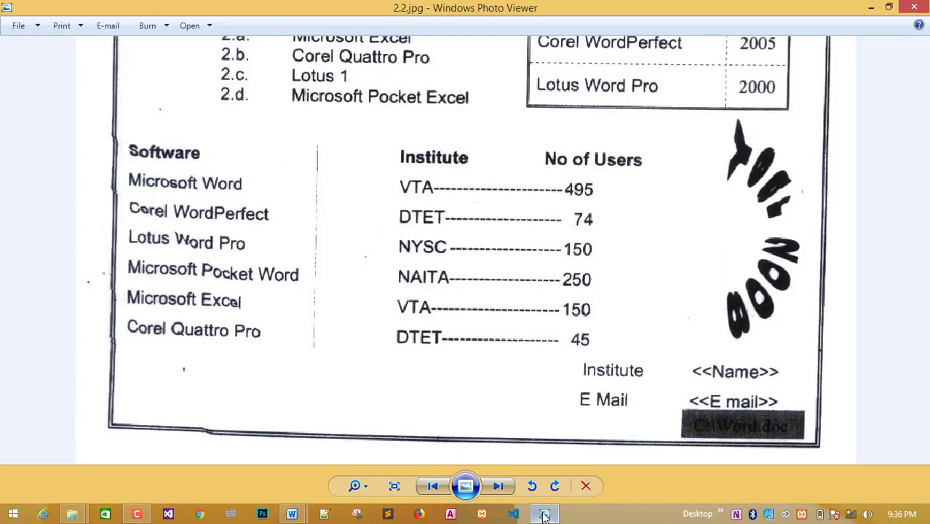
left_click(543, 513)
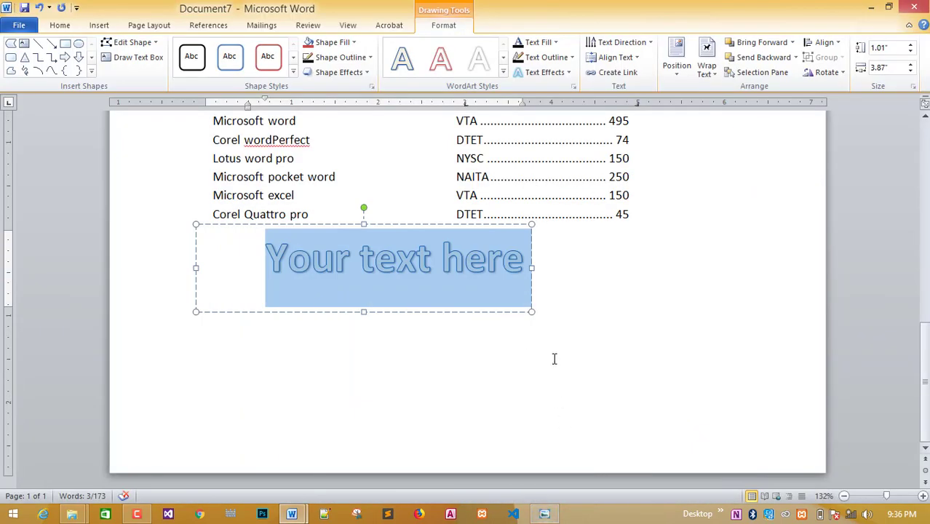
Replace the WordArt placeholder with 'Year 2008' and select the text.
type("Ye")
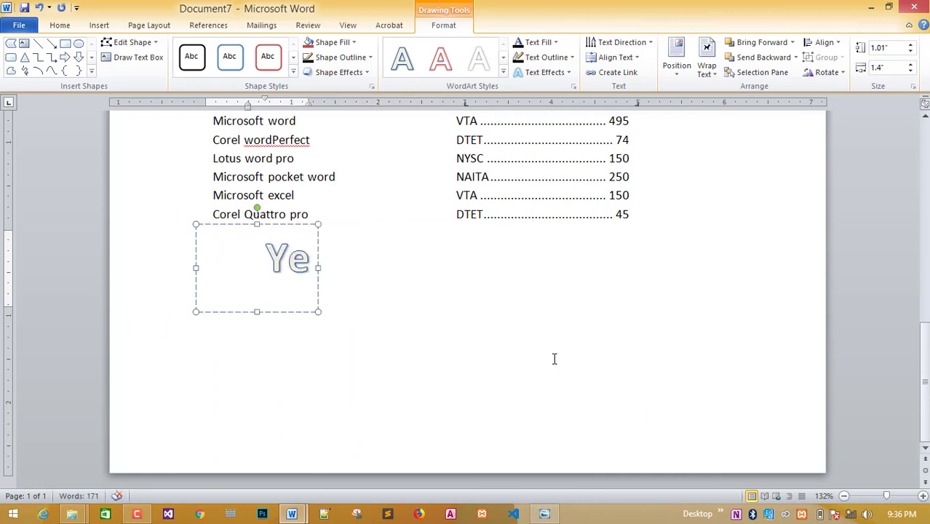
type("ra")
key("BackSpace")
key("BackSpace")
type("a")
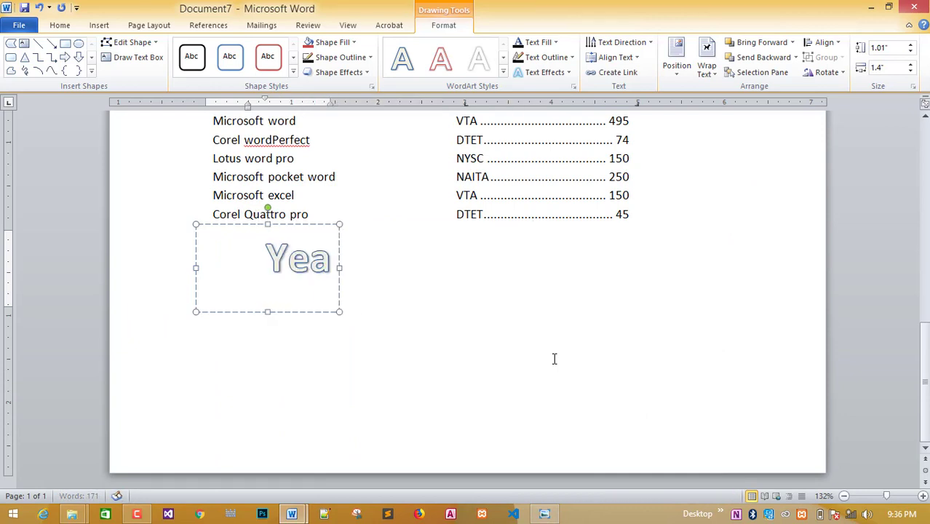
type("r 201")
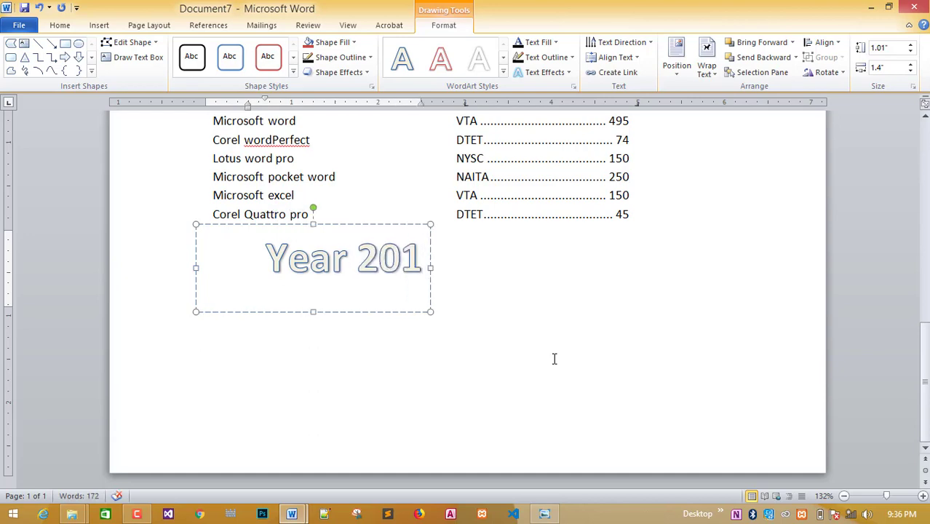
key("BackSpace")
type("08")
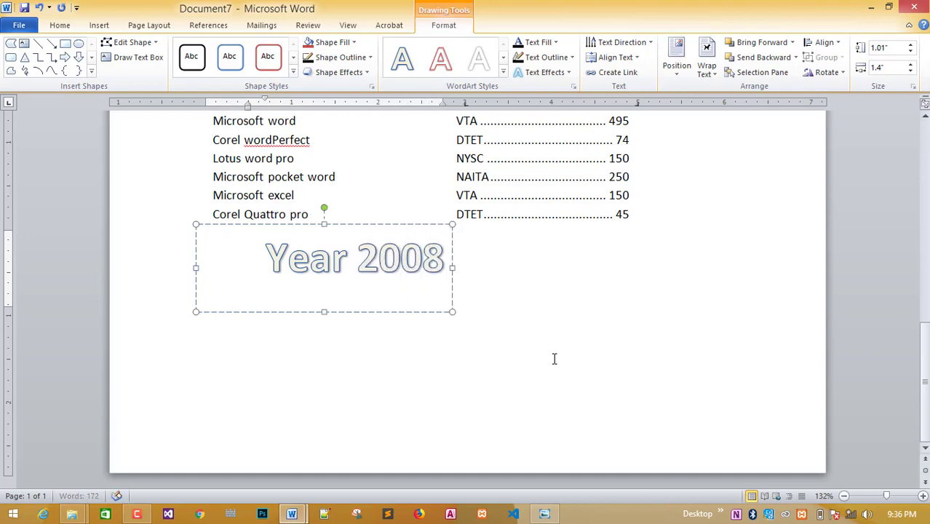
left_click(544, 514)
left_click(544, 514)
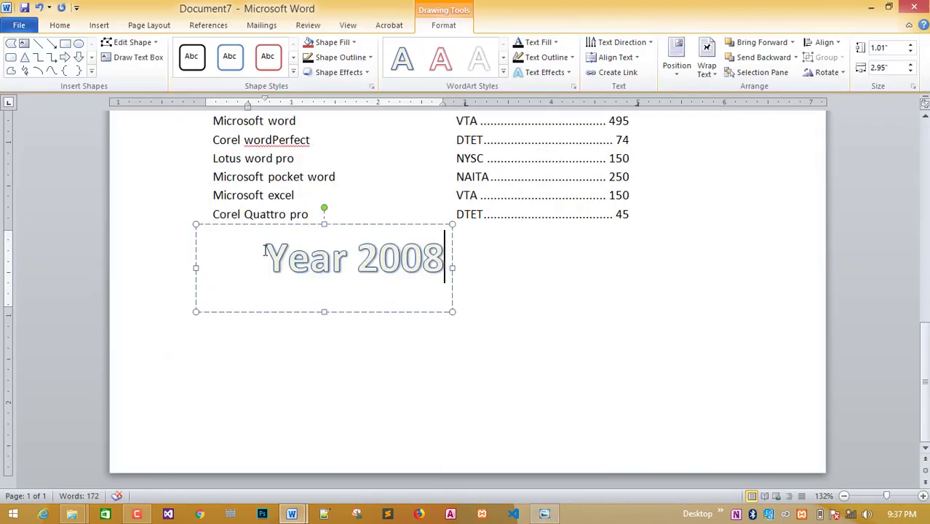
left_click_drag(266, 249, 446, 225)
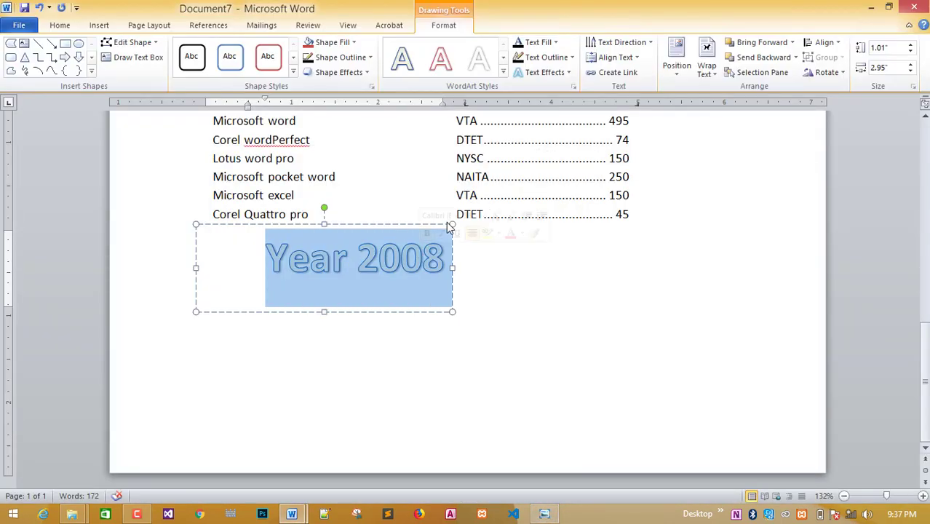
Give 'Year 2008' an Automatic solid text fill and No Outline.
left_click(556, 42)
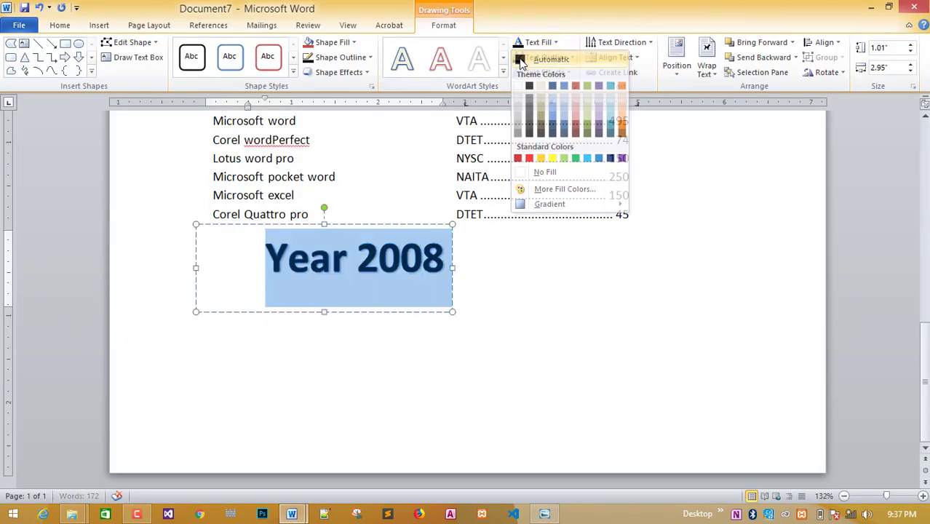
left_click(541, 59)
left_click(571, 58)
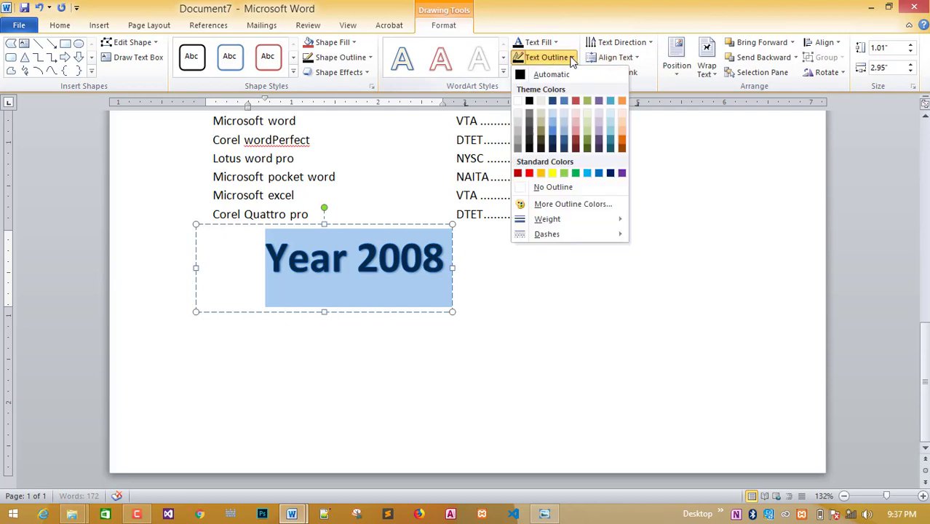
left_click(541, 189)
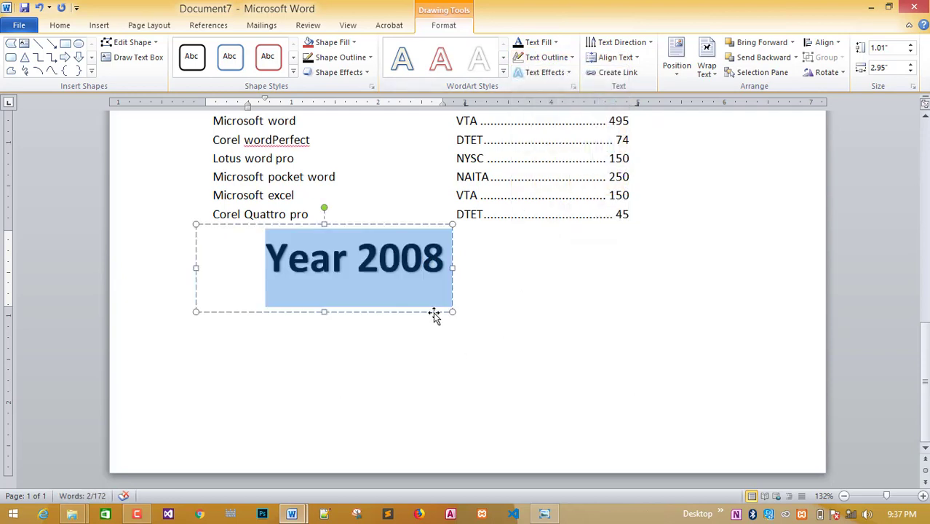
left_click(571, 73)
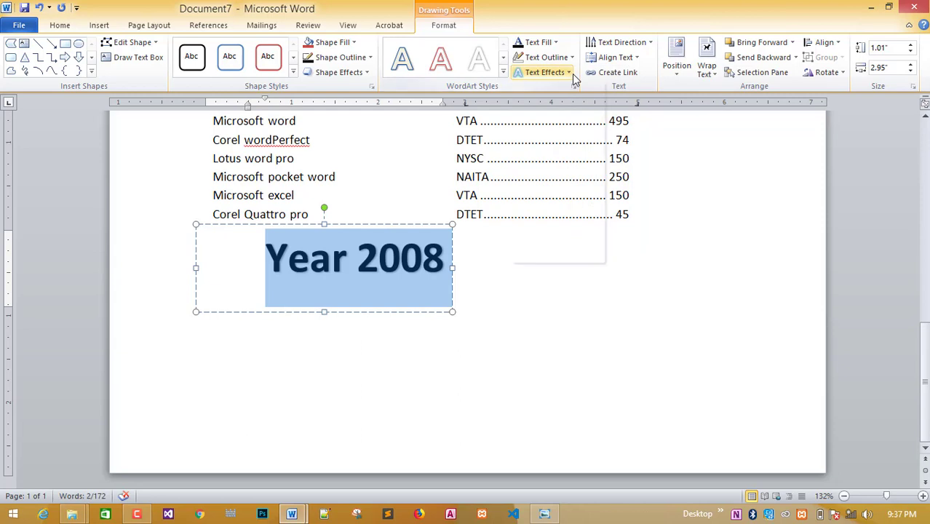
mouse_move(560, 247)
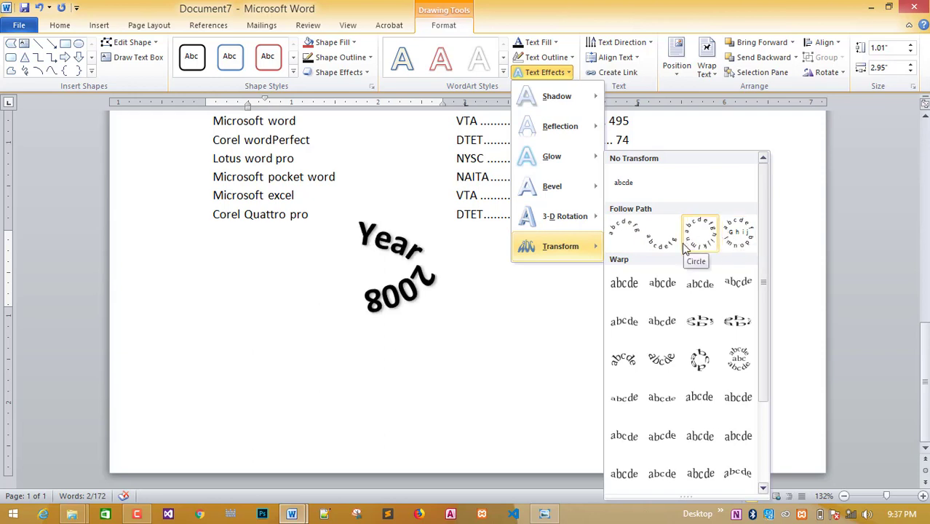
Select the whole 'Year 2008' WordArt shape and apply the Arch Up transform.
left_click(499, 335)
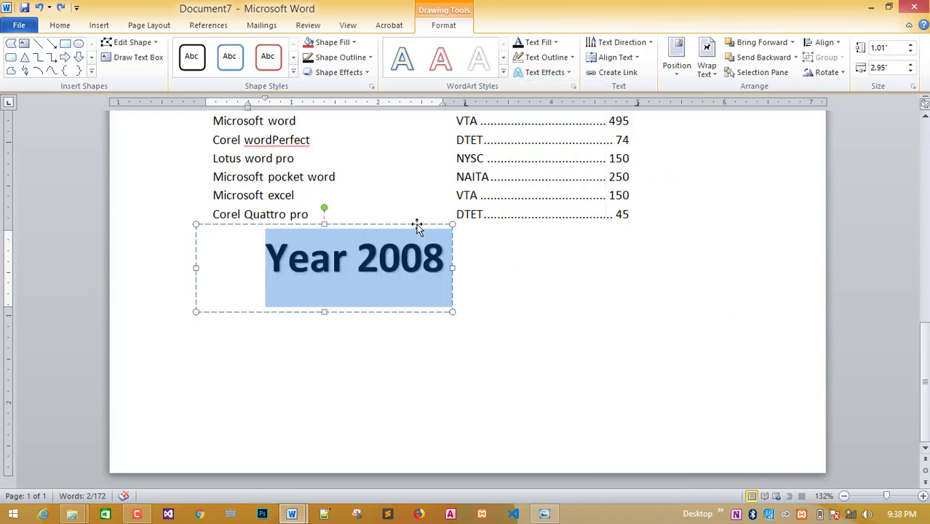
left_click(411, 222)
left_click(406, 228)
left_click(407, 225)
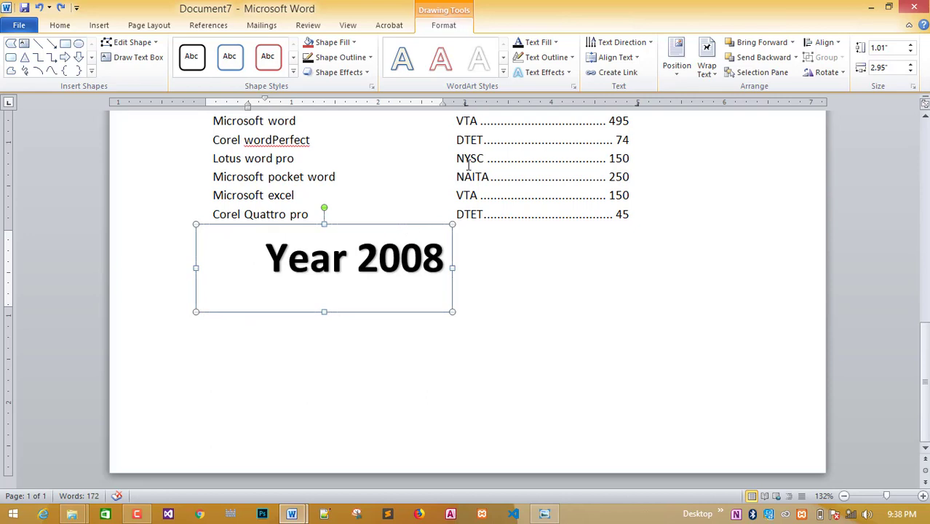
left_click(544, 72)
mouse_move(585, 256)
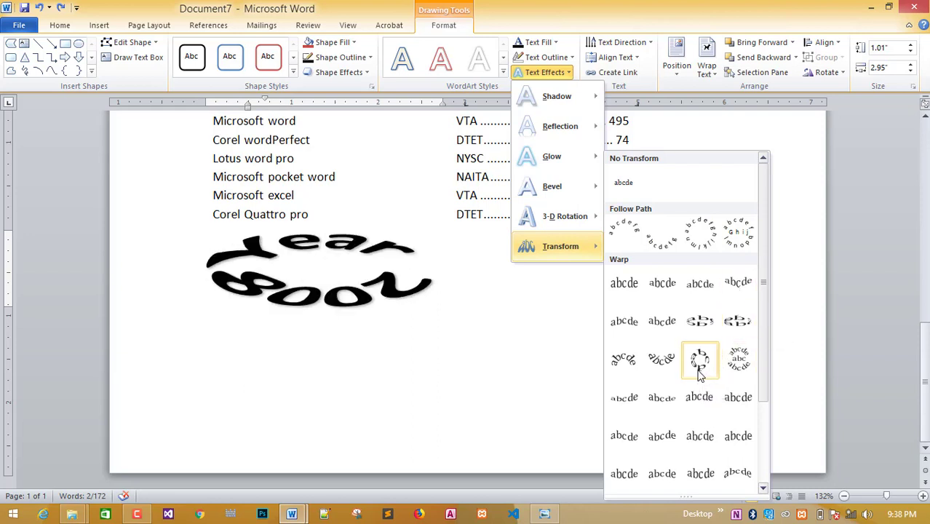
left_click(553, 514)
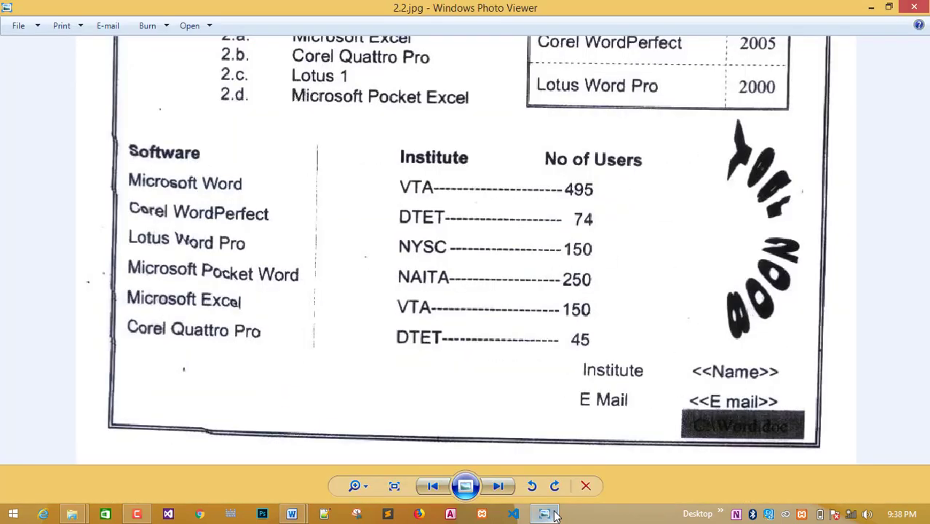
left_click(553, 515)
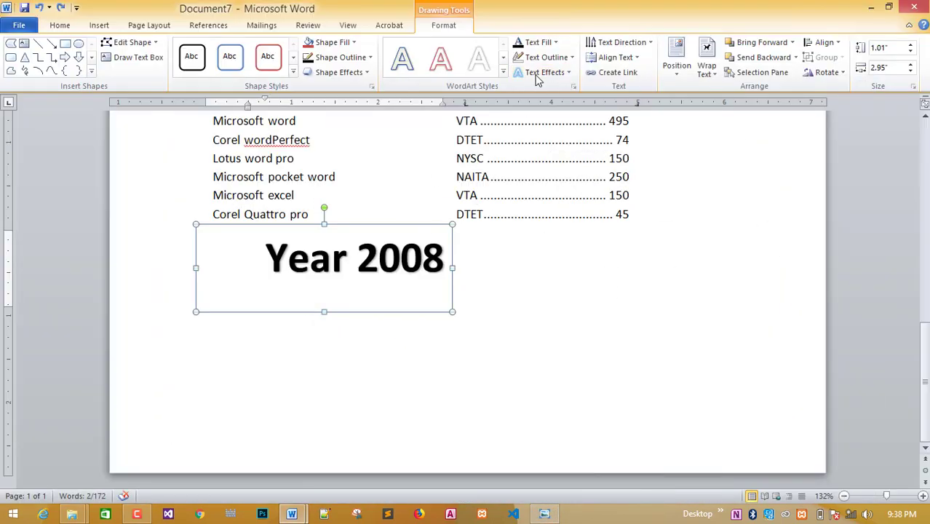
left_click(541, 72)
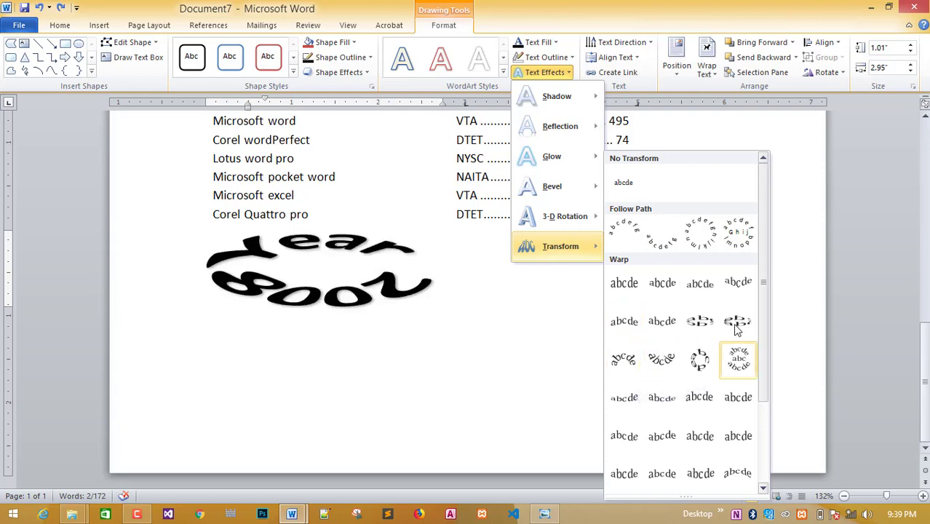
left_click(634, 368)
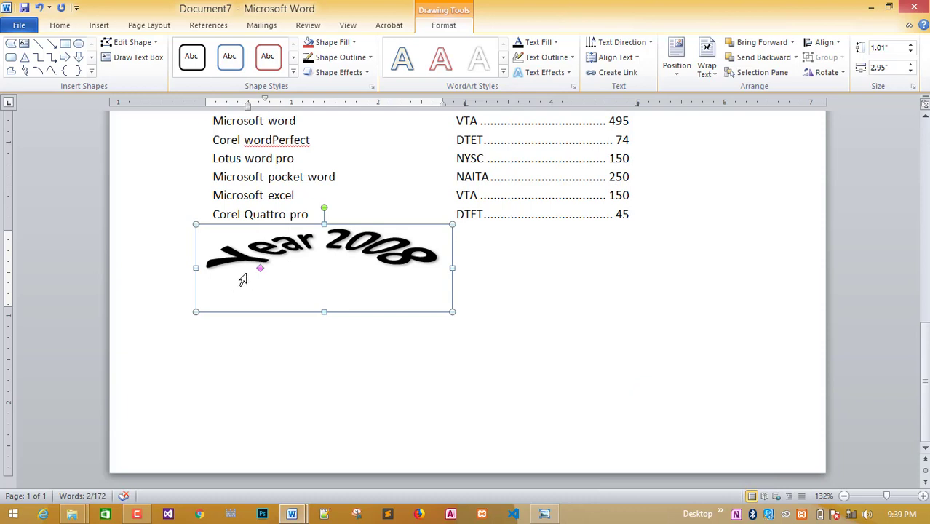
Adjust the arch curvature, then rotate the WordArt upright at the page's right side.
left_click_drag(260, 269, 255, 237)
left_click_drag(311, 231, 412, 237)
left_click_drag(323, 206, 394, 251)
left_click_drag(268, 252, 774, 249)
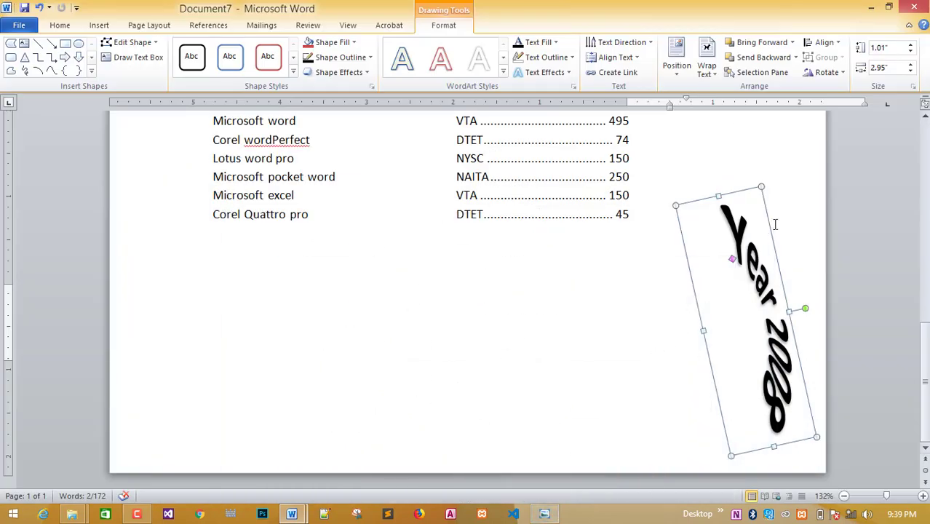
left_click_drag(765, 223, 766, 166)
left_click_drag(804, 248, 810, 261)
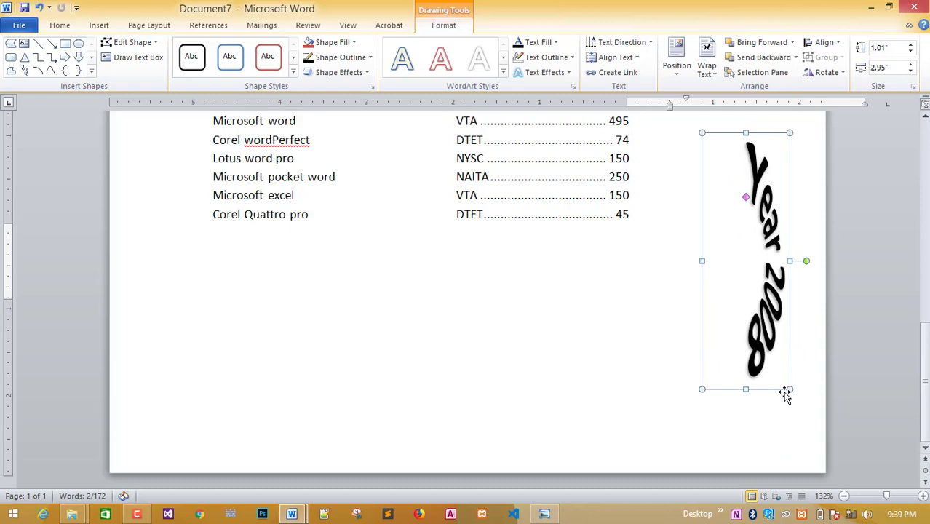
Deselect the WordArt and bring up the reference scan 2.2.jpg in Photo Viewer.
left_click(552, 515)
left_click(555, 515)
left_click(610, 327)
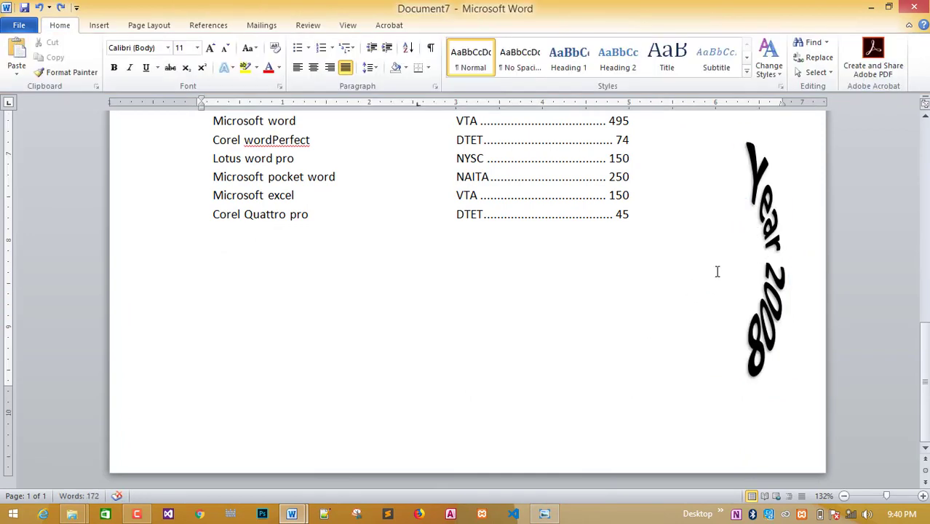
scroll(814, 238, "up", 2)
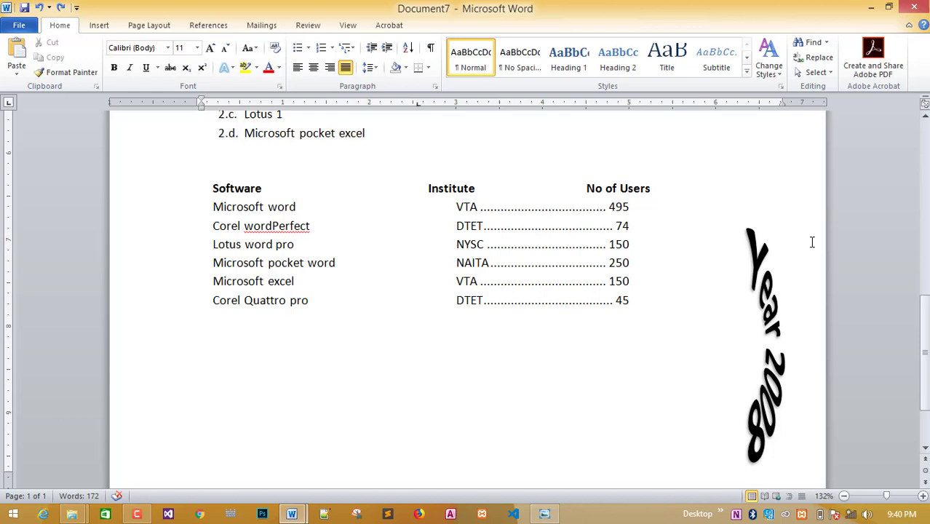
left_click(774, 297)
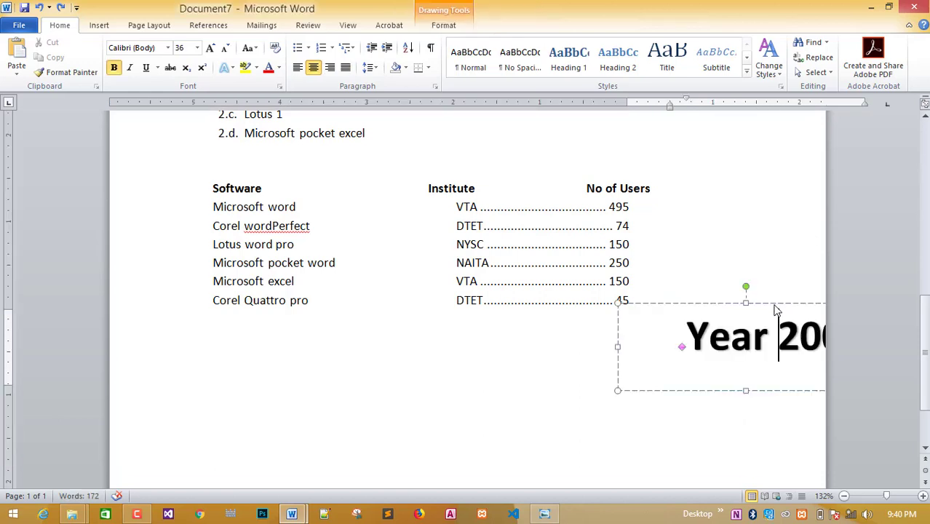
left_click(825, 294)
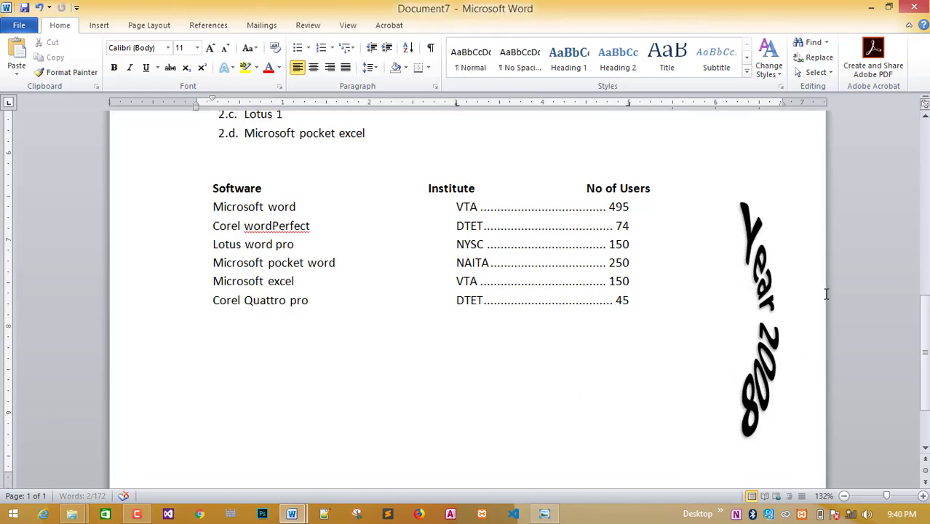
scroll(825, 294, "down", 2)
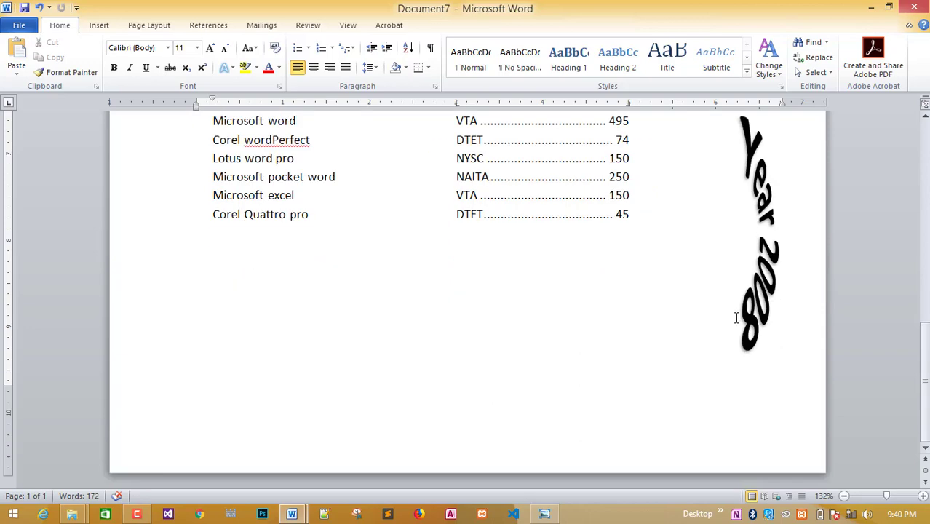
left_click(545, 513)
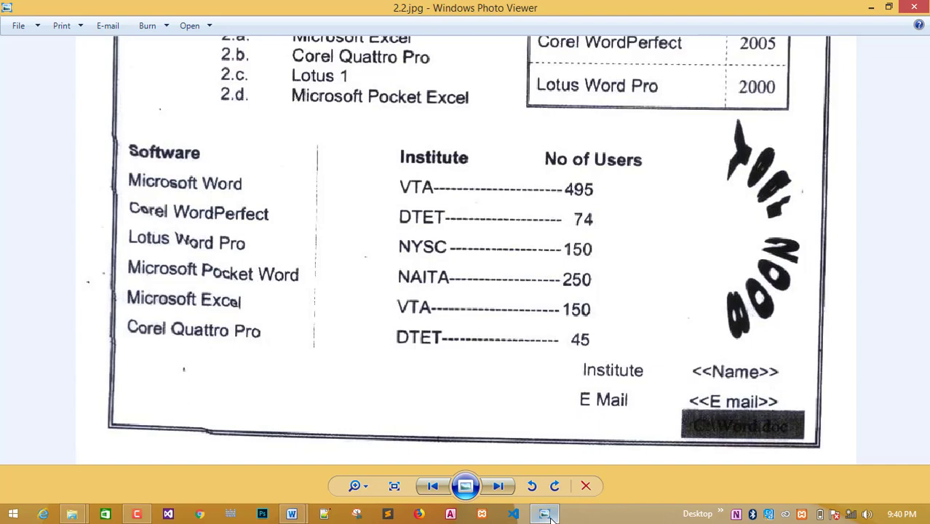
Back in Word, click-and-type right of centre on the empty line below the table.
left_click(544, 514)
key("Down")
key("Down")
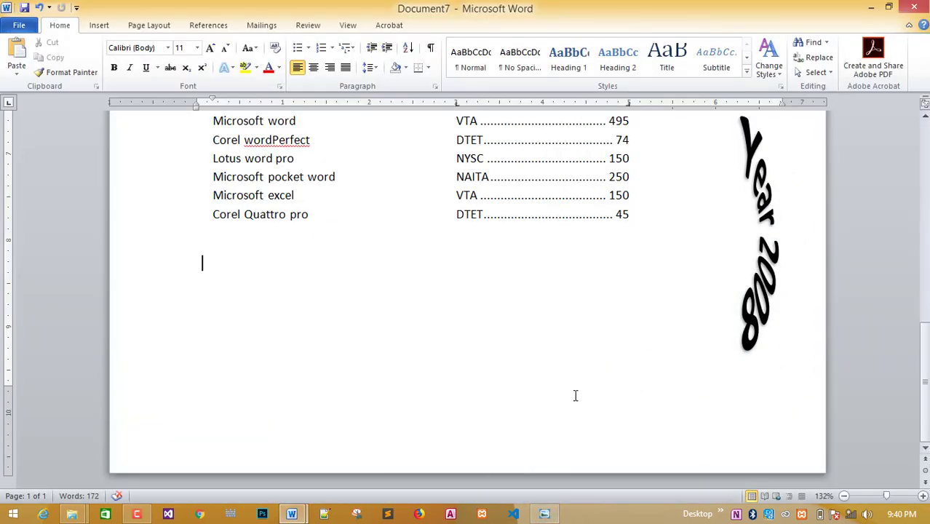
double_click(575, 395)
double_click(591, 376)
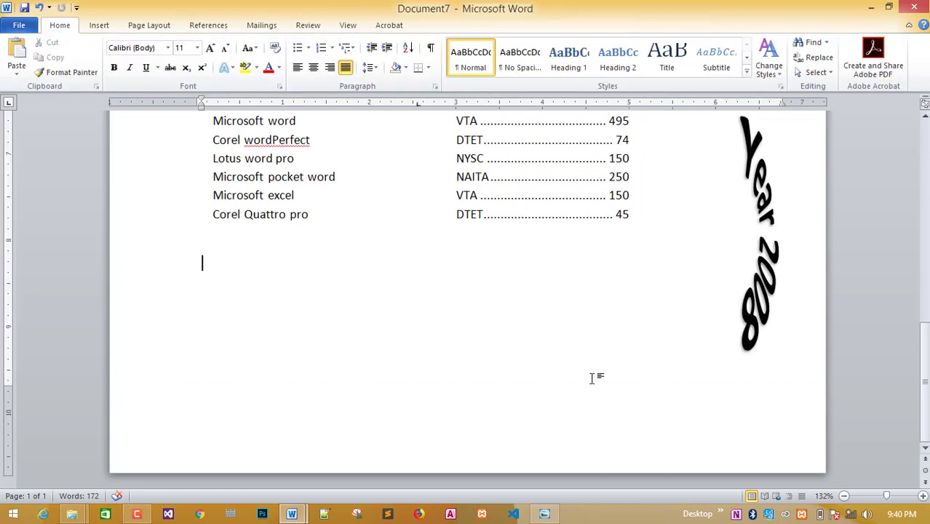
double_click(592, 370)
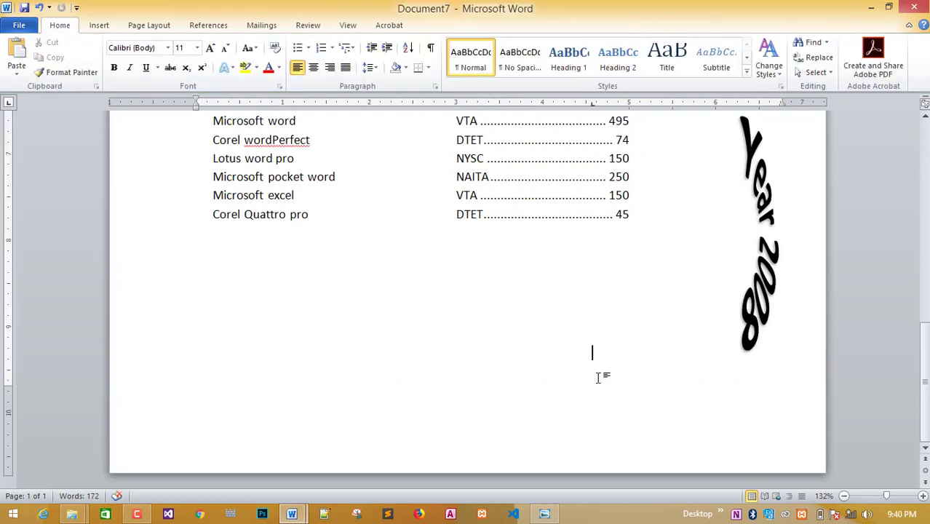
Check the WordArt selection, then re-place the text start right of centre below the table.
left_click(773, 232)
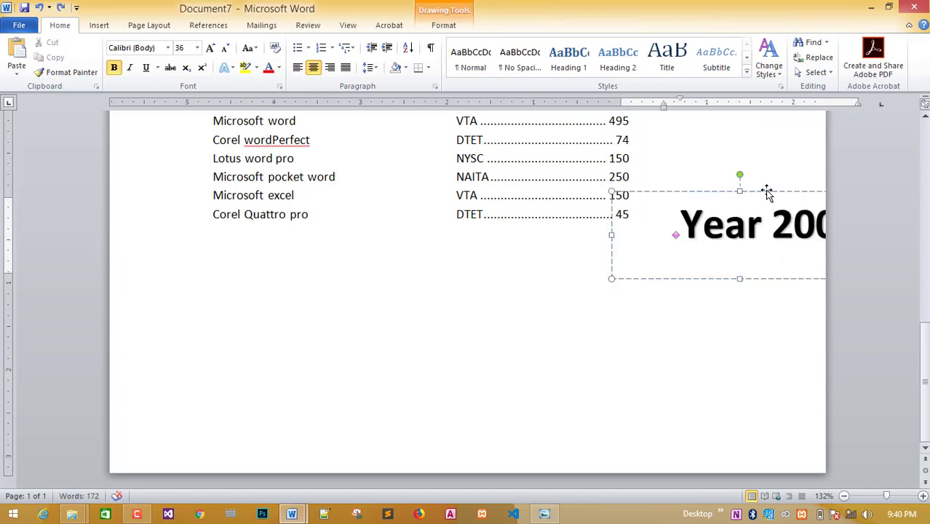
left_click(766, 190)
left_click(728, 332)
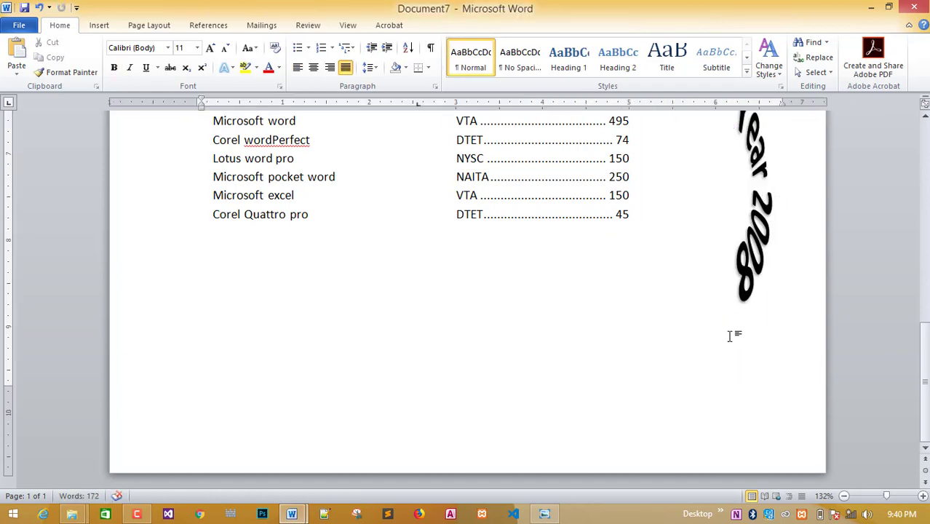
scroll(658, 429, "up", 3)
scroll(655, 426, "down", 3)
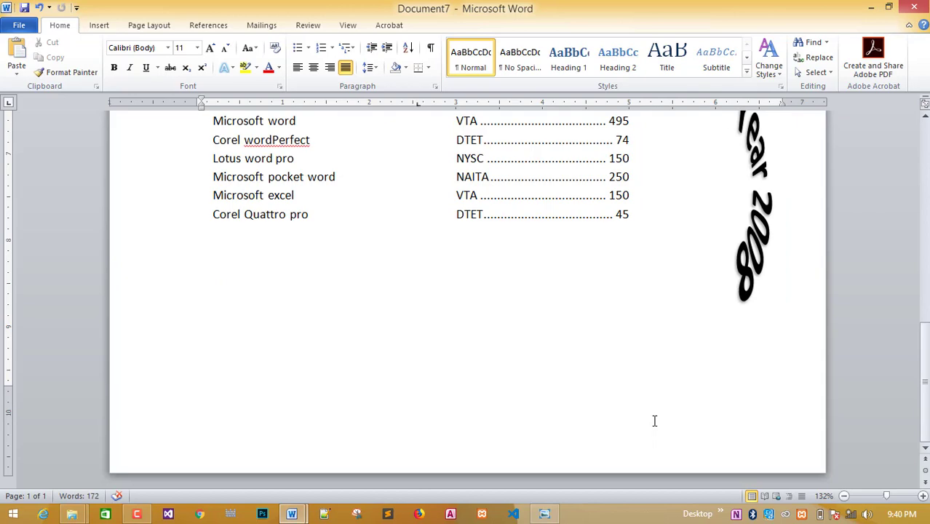
double_click(641, 330)
left_click(581, 326)
double_click(578, 324)
left_click(547, 514)
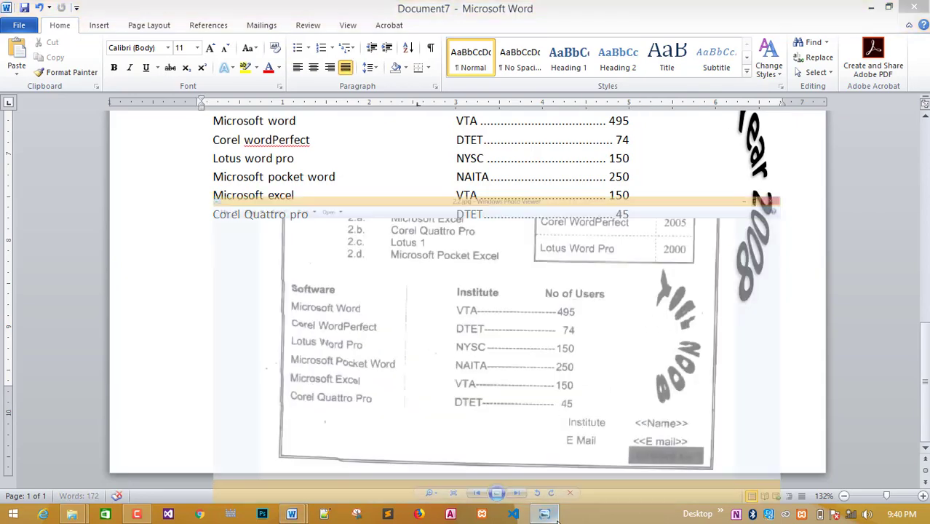
left_click(553, 515)
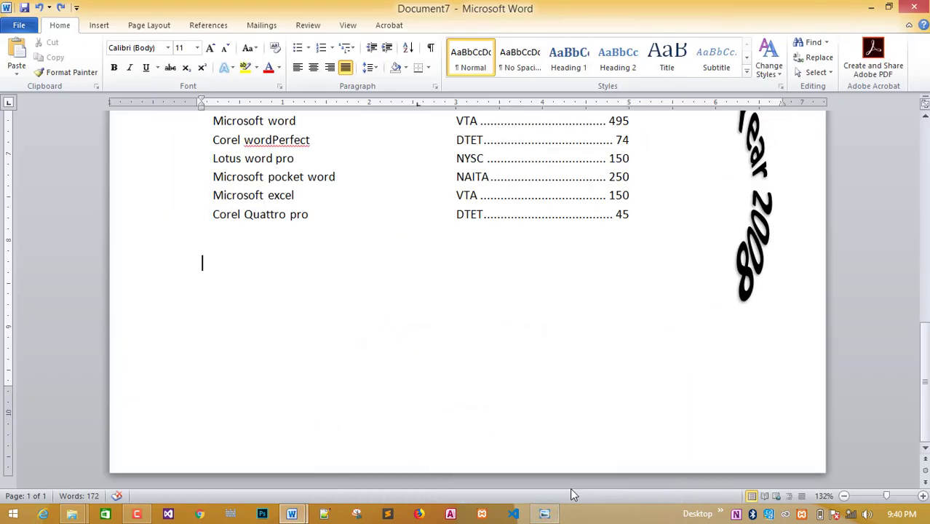
double_click(586, 347)
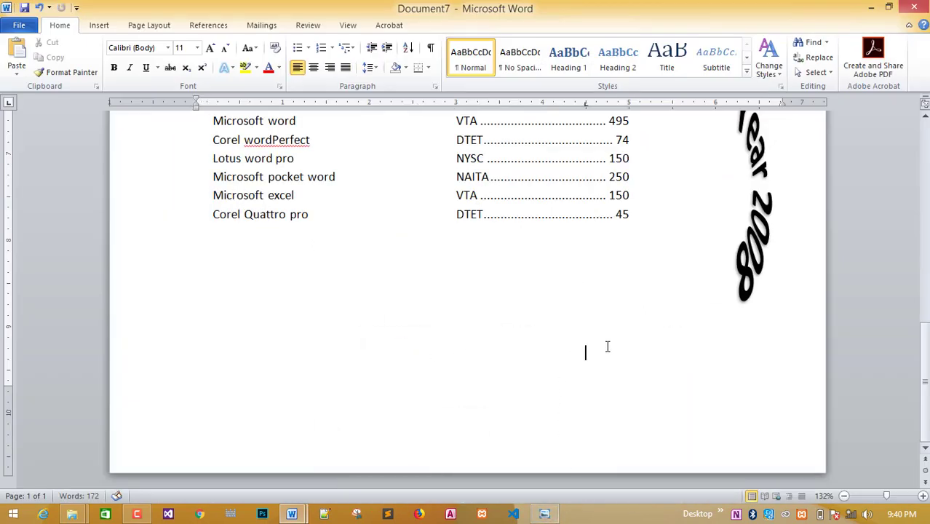
Type 'Institute' right-aligned below the table, removing the blank line above it.
type("Institute")
scroll(608, 346, "down", 3)
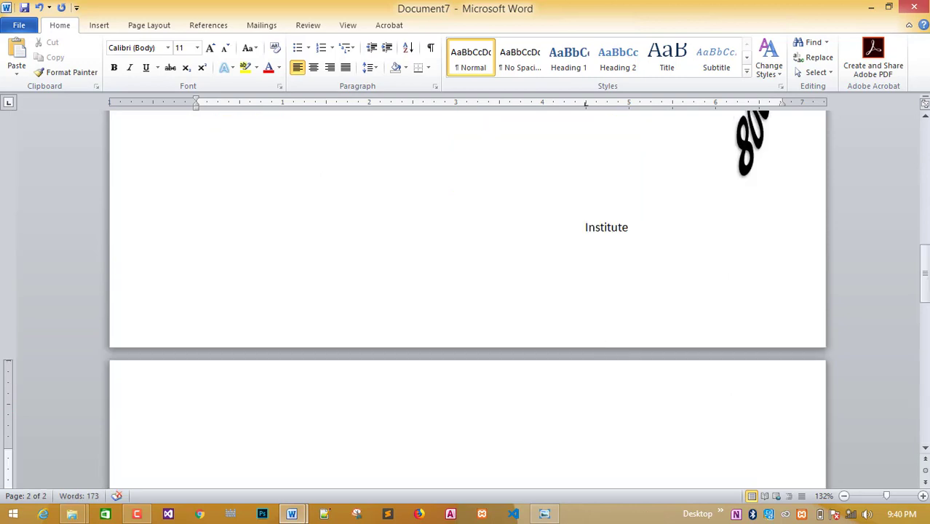
scroll(593, 277, "up", 1)
left_click(605, 239)
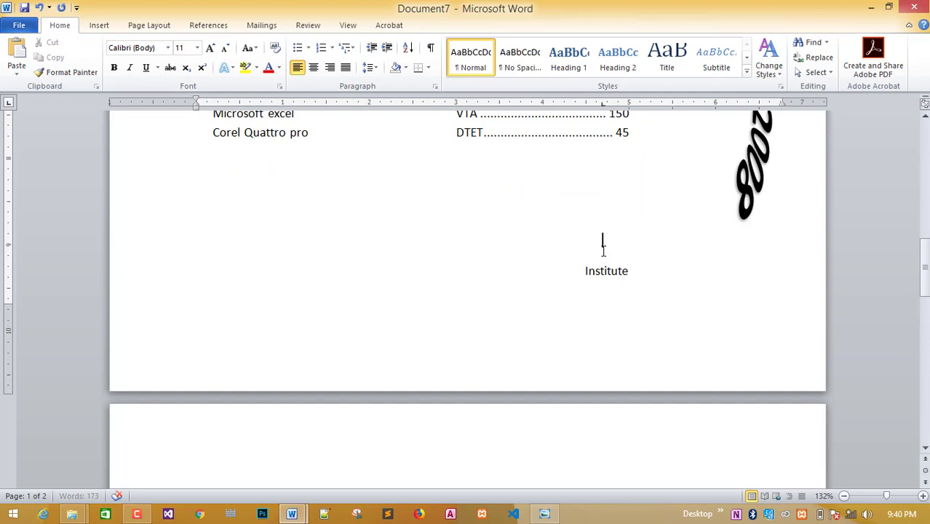
key("BackSpace")
key("BackSpace")
key("ctrl+r")
key("Home")
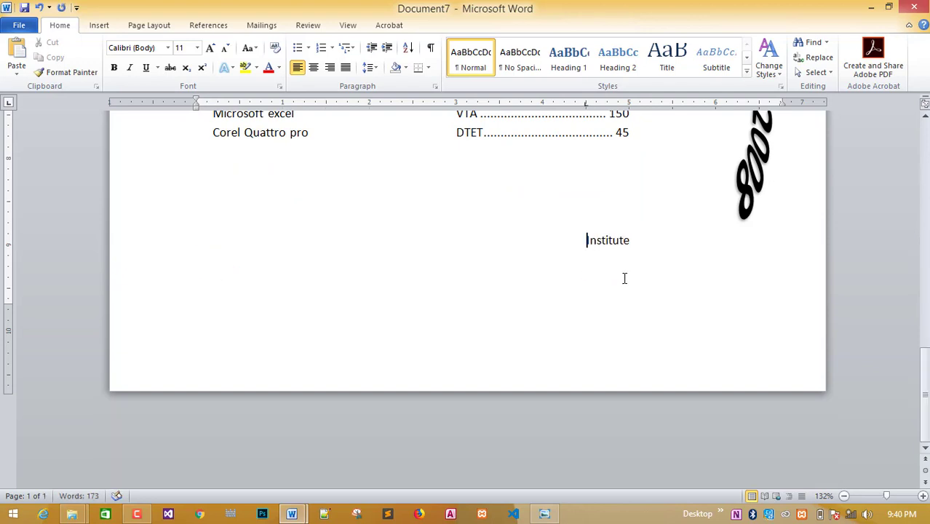
key("Tab")
key("BackSpace")
key("End")
key("Return")
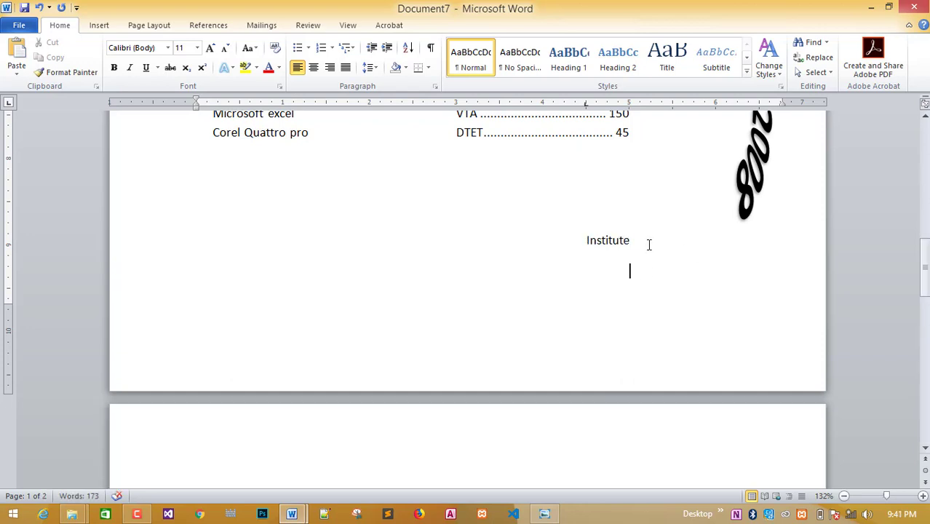
Add an 'Email' line under Institute and tidy the spacing between them.
type("Email")
key("Home")
key("BackSpace")
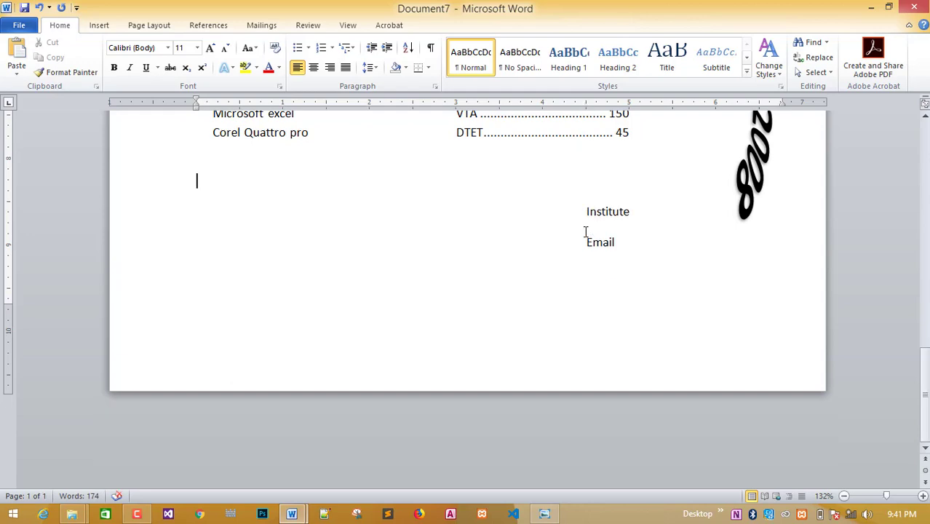
scroll(736, 258, "up", 6)
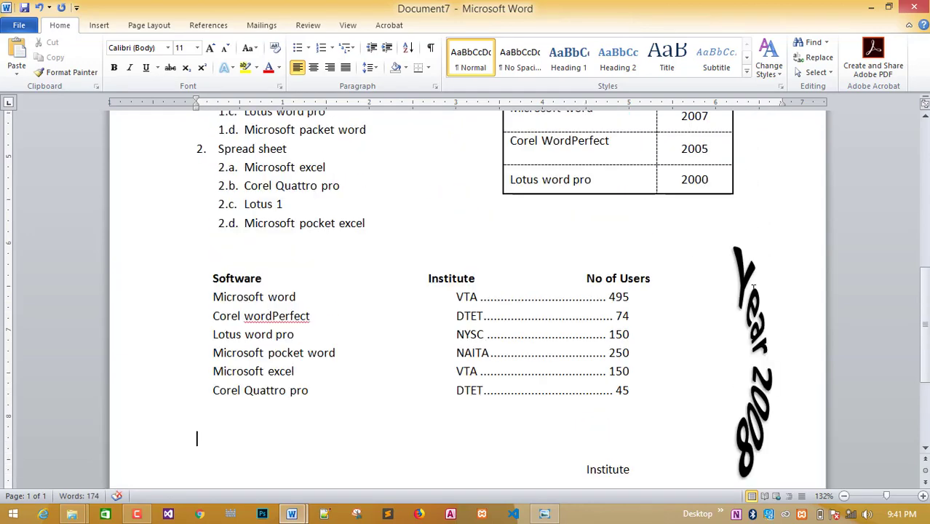
left_click(752, 286)
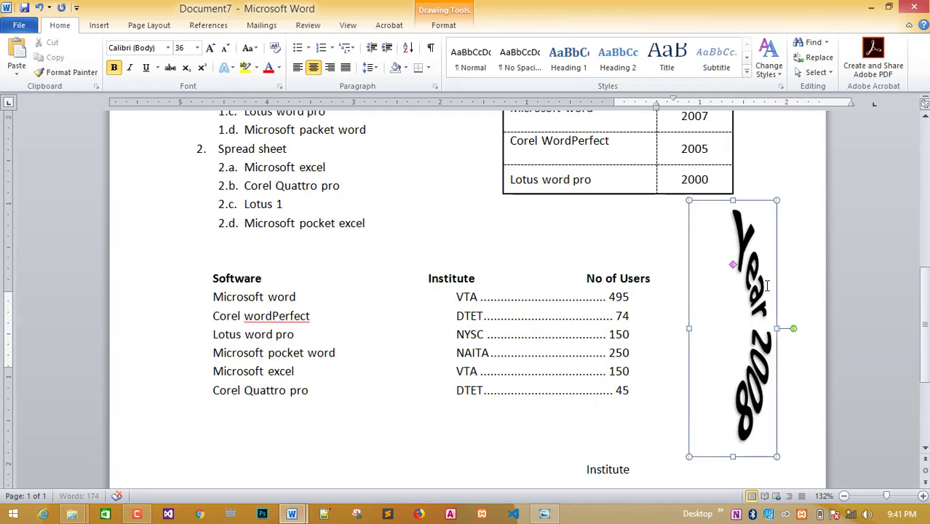
scroll(813, 353, "down", 4)
Add the placeholders <<Name>> after Institute and <<email>> after Email.
left_click(649, 300)
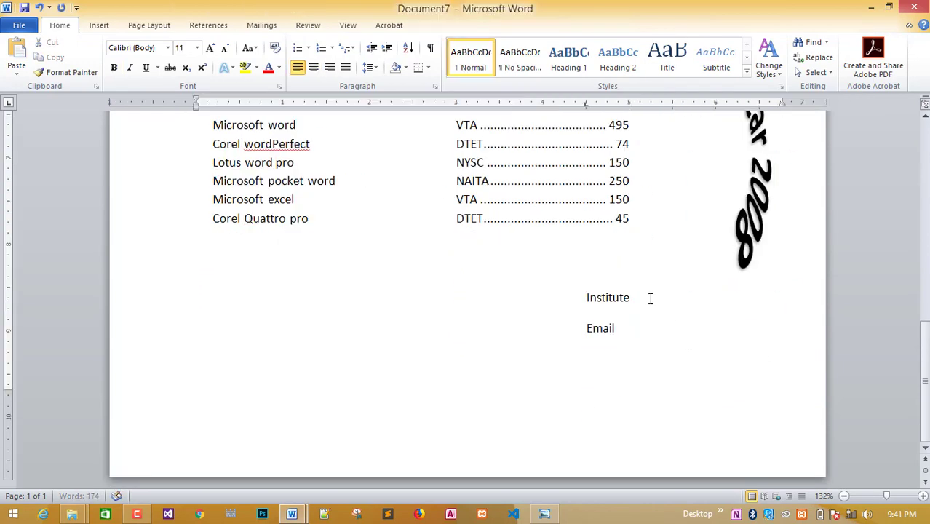
type("<")
type("s")
type("Nam")
key("BackSpace")
key("BackSpace")
key("BackSpace")
key("BackSpace")
type("<<Name>>")
left_click(643, 335)
type("<<email>>")
key("Return")
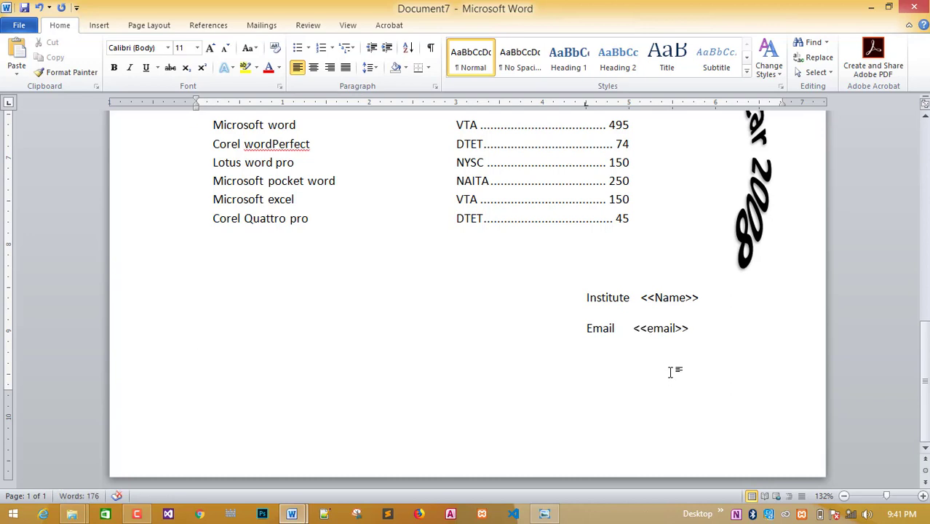
Bring up the reference scan 2.2.jpg in Photo Viewer.
scroll(586, 385, "up", 10)
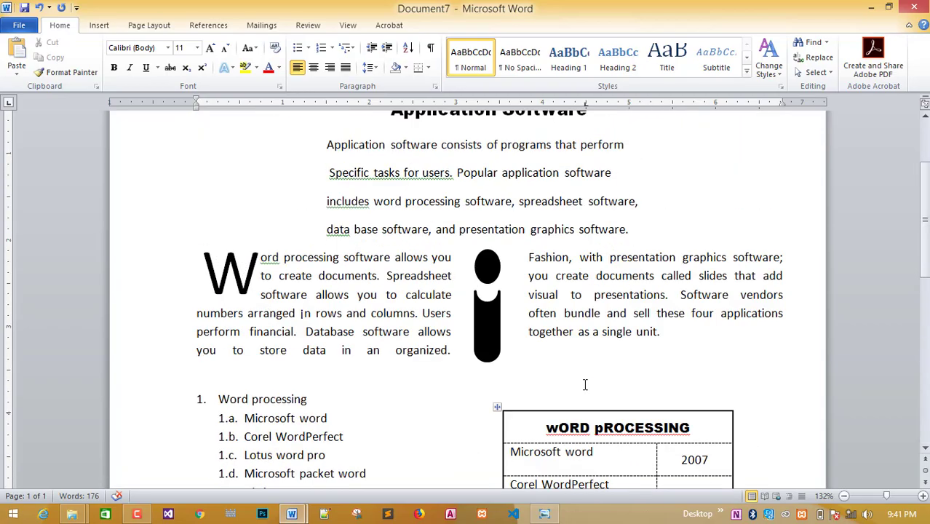
scroll(584, 384, "up", 3)
scroll(580, 387, "down", 12)
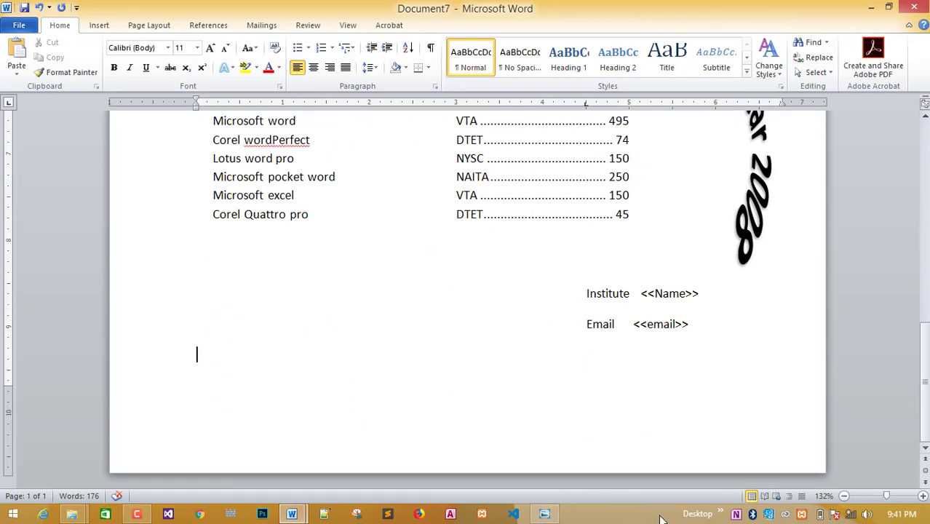
left_click(544, 513)
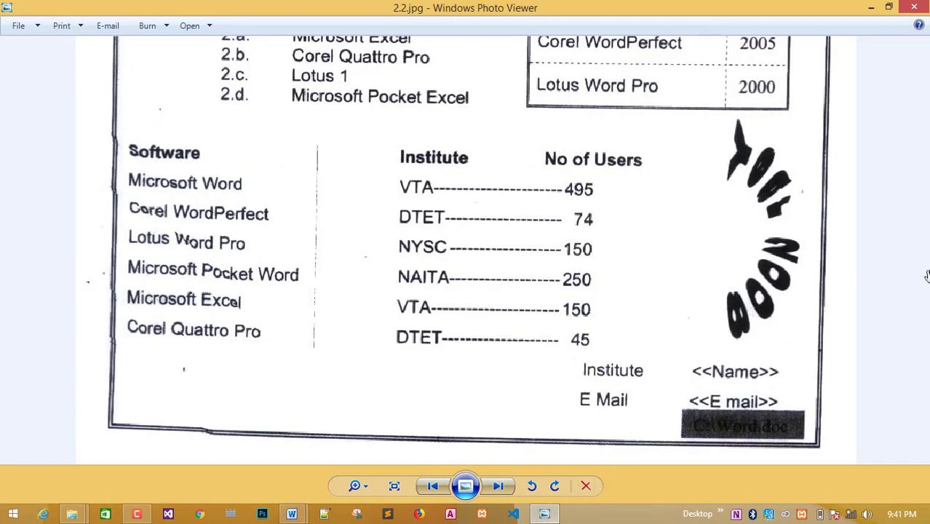
Advance to 535.jpg, enlarge its table of institute names and e-mails, then return to Word.
left_click(498, 485)
left_click(497, 485)
scroll(569, 319, "up", 3)
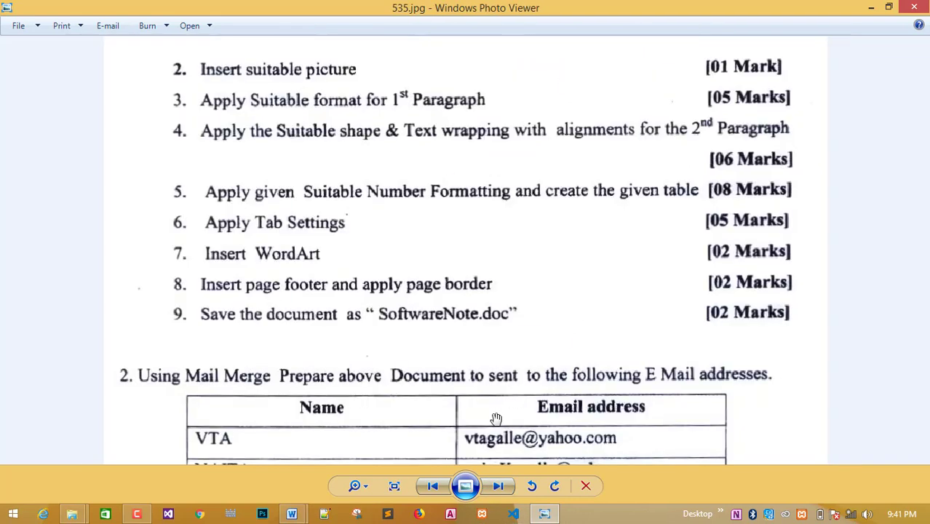
left_click_drag(494, 418, 499, 104)
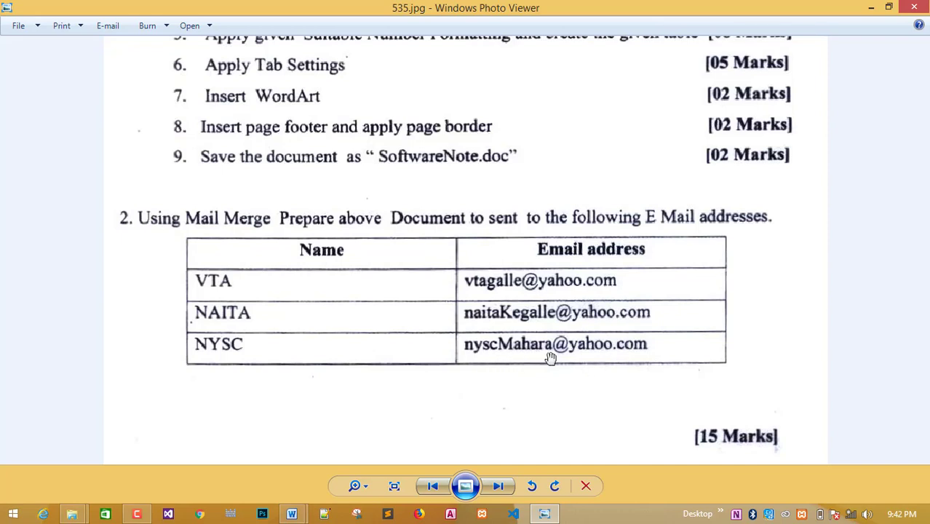
mouse_move(291, 514)
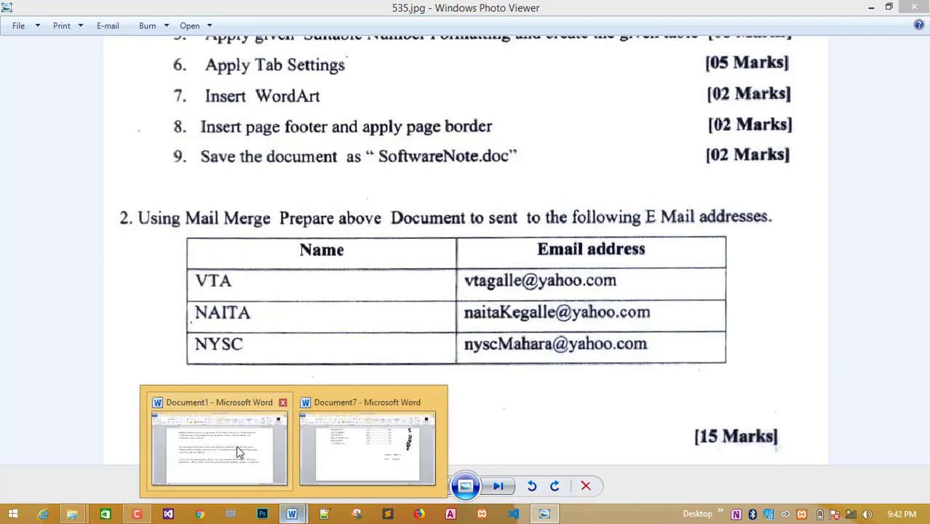
left_click(236, 445)
Run the Step by Step Mail Merge Wizard for Letters on the current document, typing a new list.
left_click(353, 469)
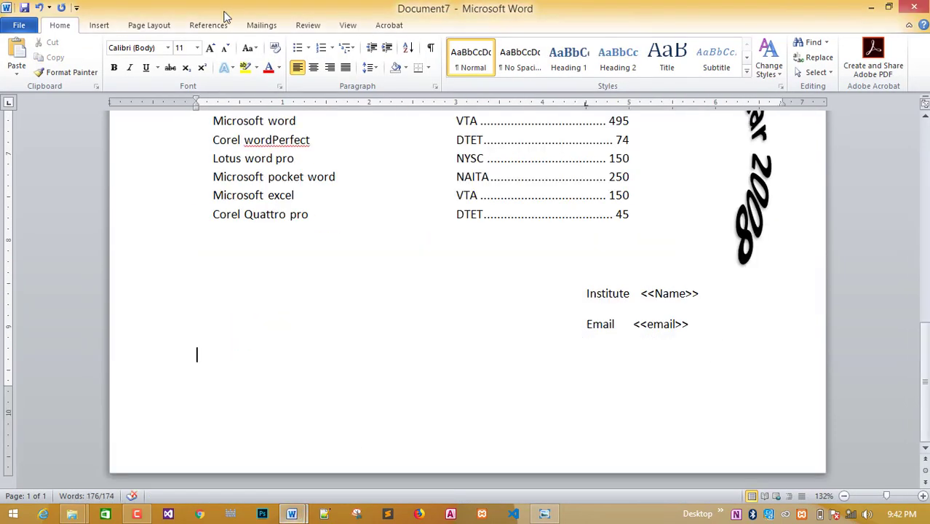
scroll(265, 218, "up", 3)
scroll(264, 226, "up", 2)
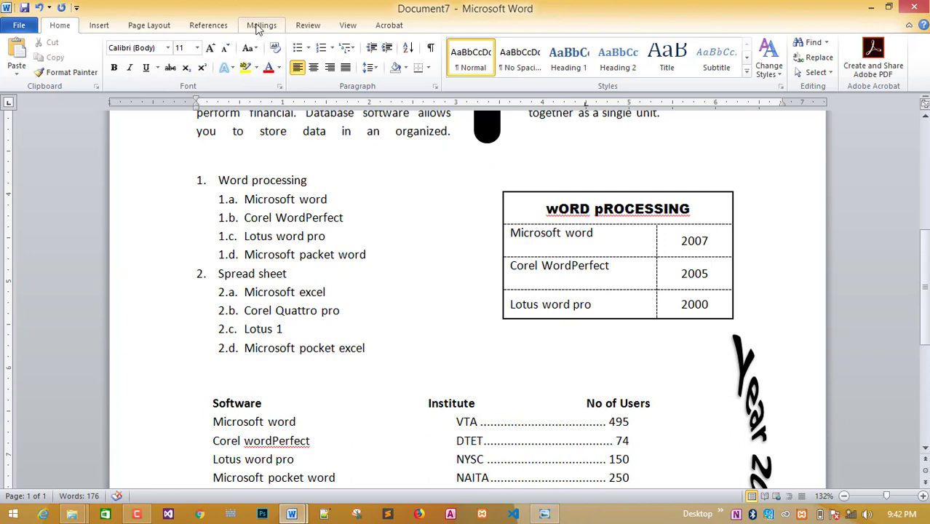
left_click(258, 26)
left_click(102, 76)
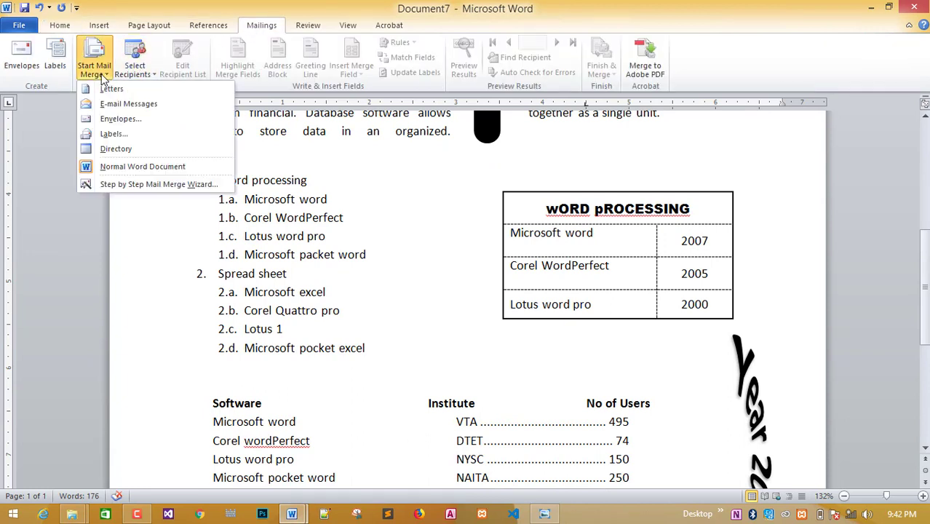
left_click(138, 184)
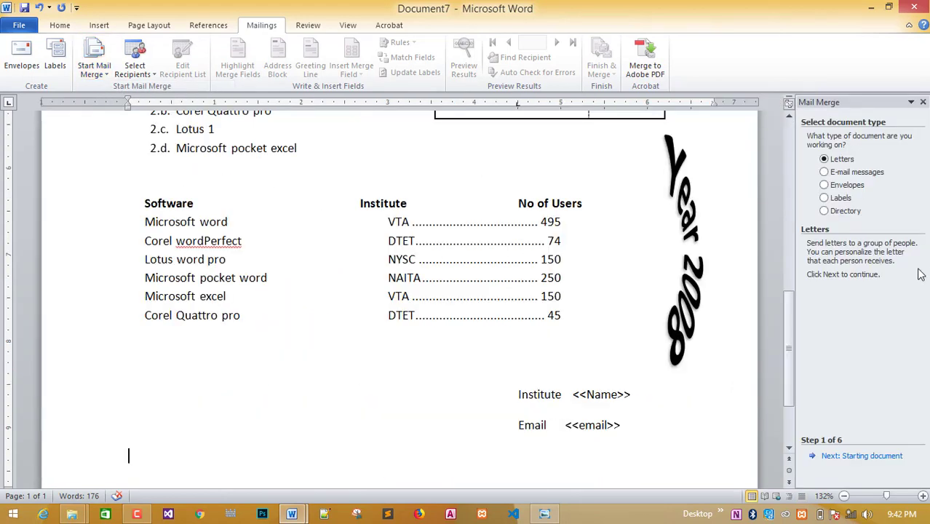
left_click(853, 457)
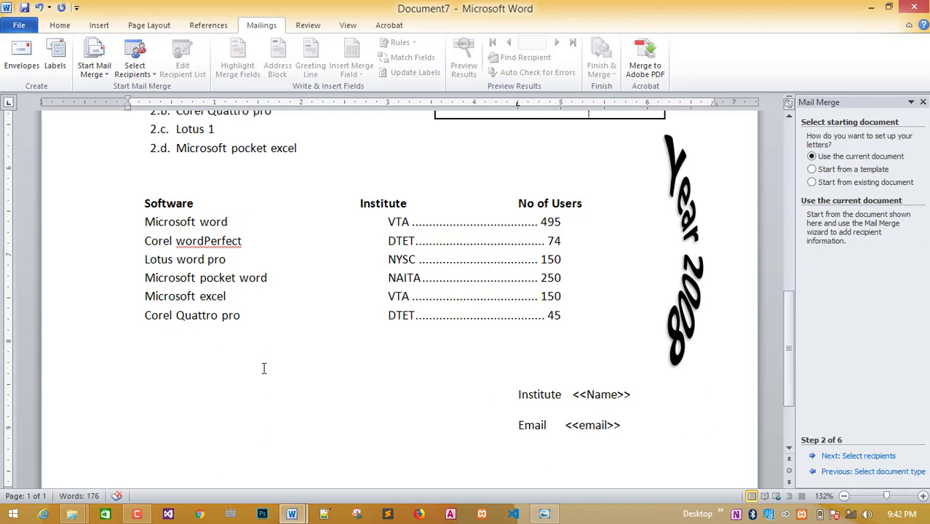
left_click(870, 456)
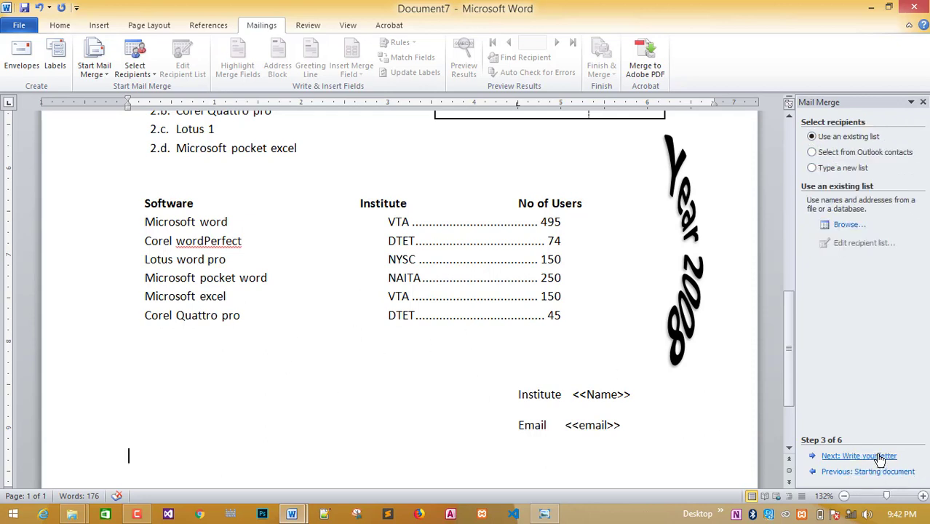
left_click(852, 153)
left_click(833, 170)
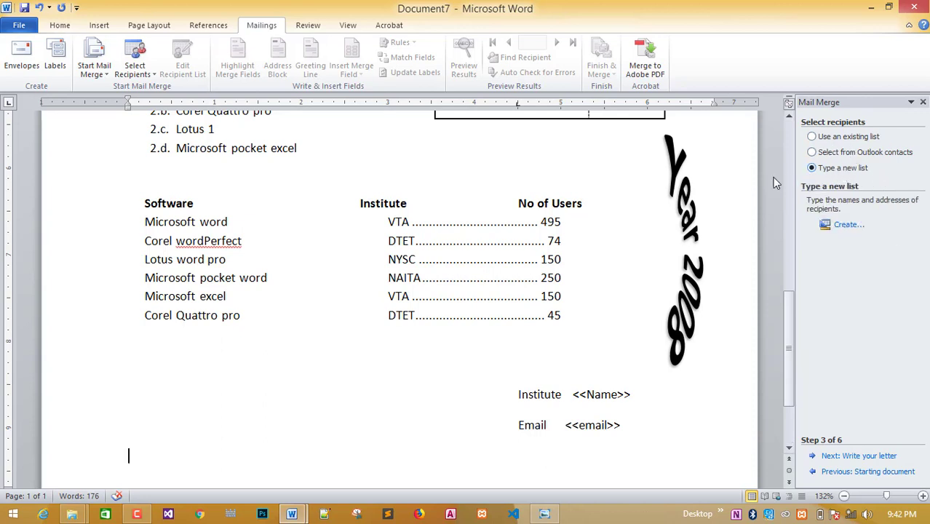
left_click(845, 226)
Check the exam sheet, then cancel deleting the blank entry in New Address List.
left_click(543, 512)
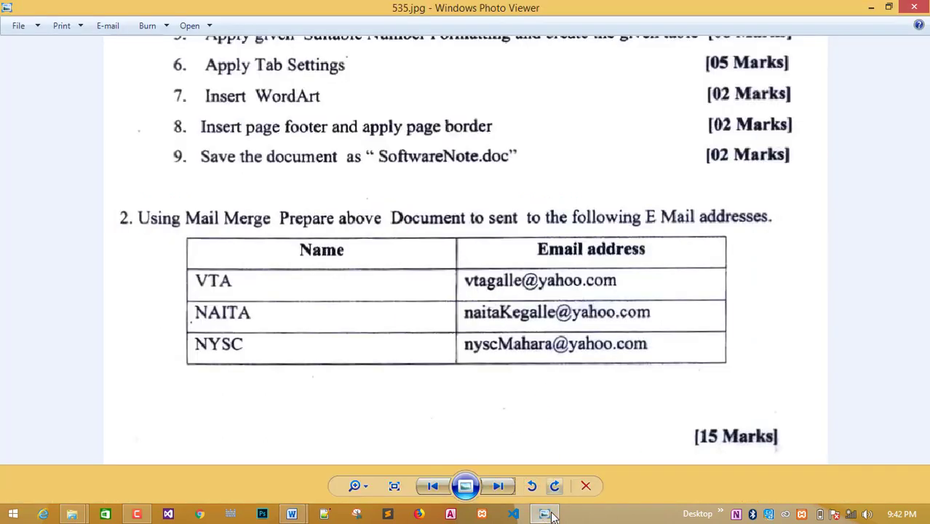
left_click(545, 513)
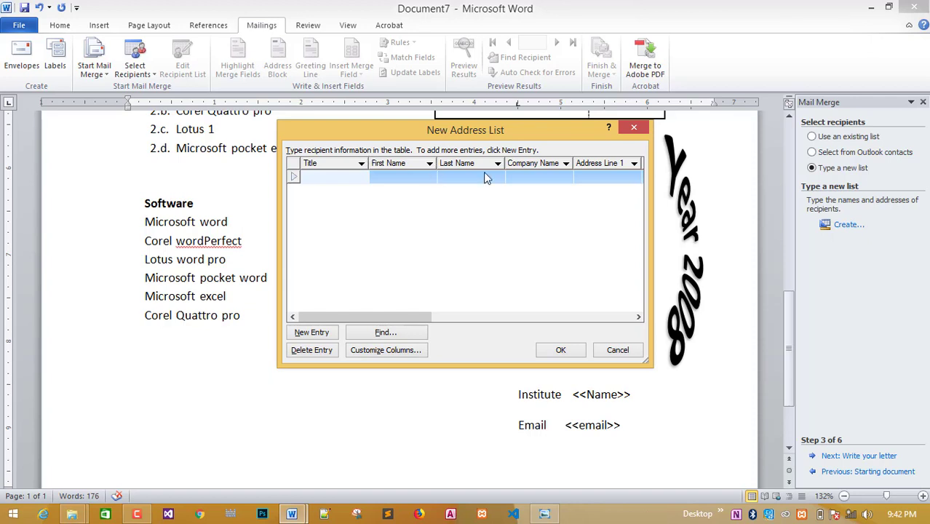
left_click(322, 350)
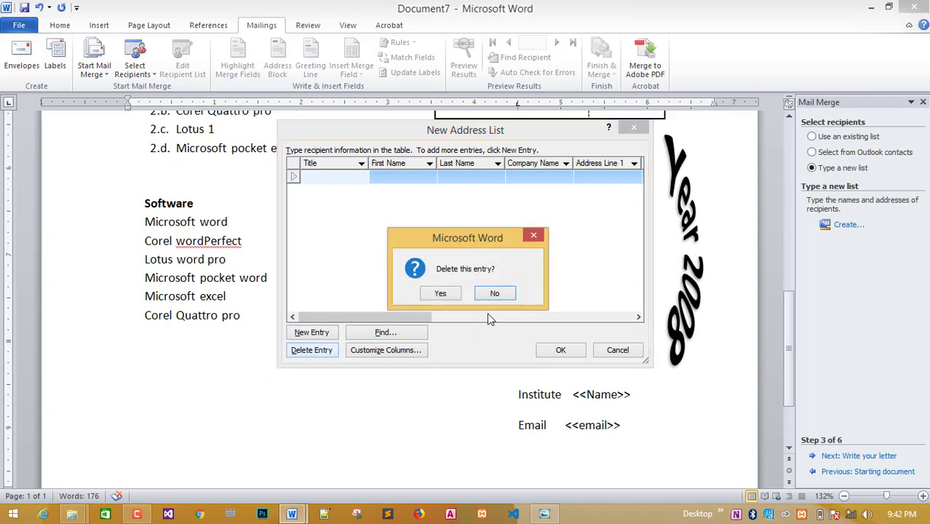
left_click(533, 240)
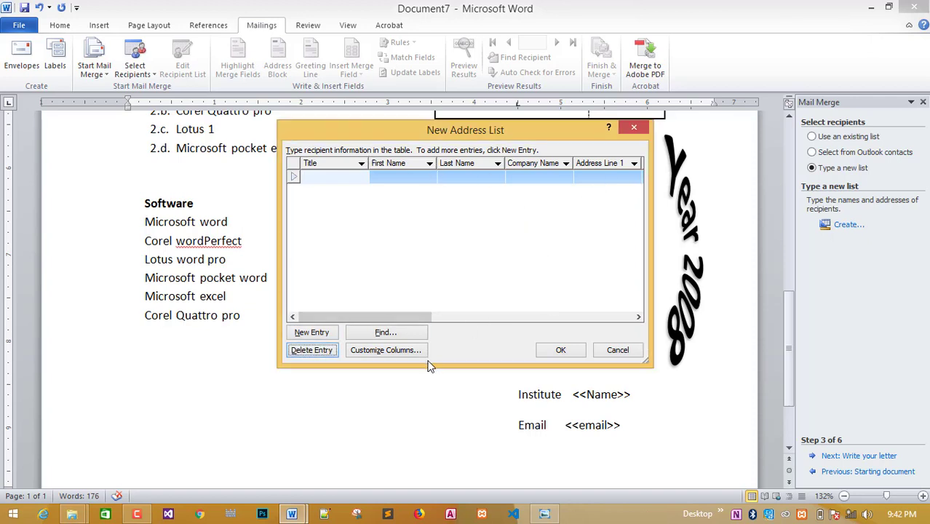
In Customize Columns, delete all thirteen default fields from Title through E-mail Address.
left_click(415, 354)
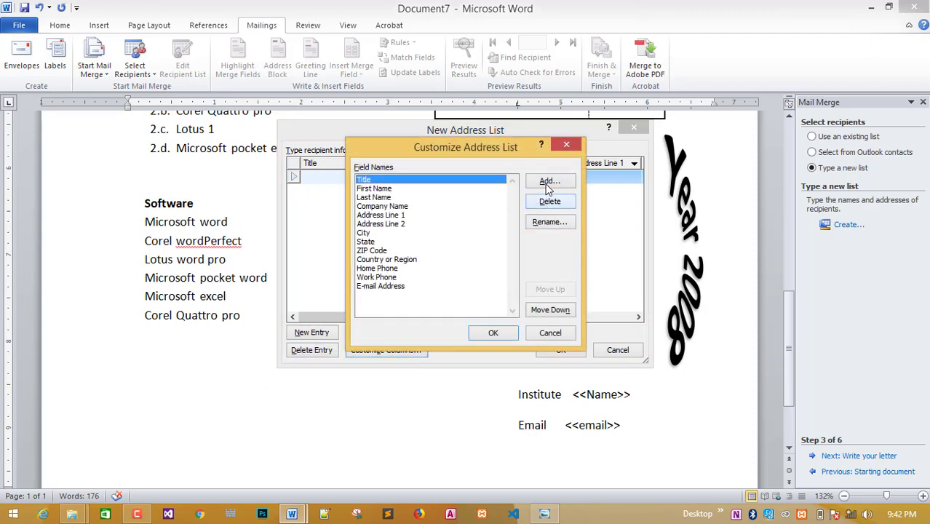
left_click(552, 202)
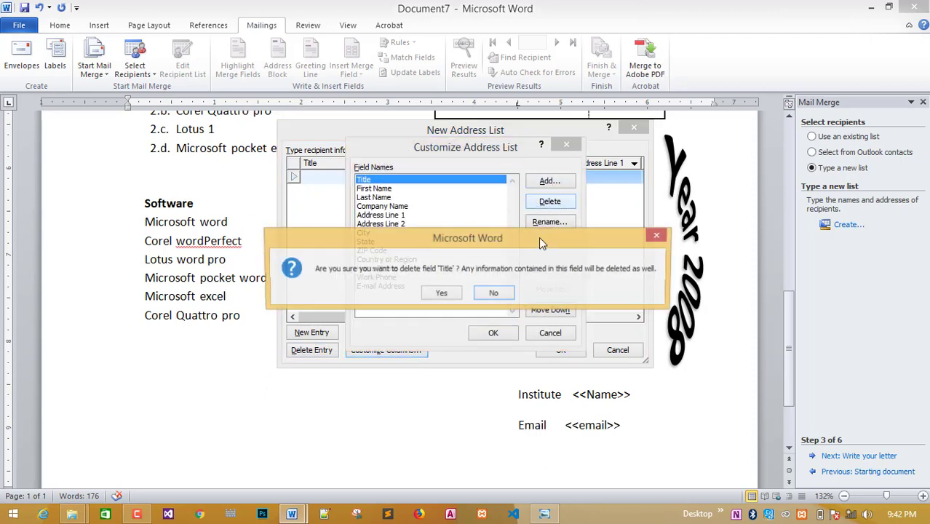
left_click(442, 293)
left_click(549, 201)
left_click(441, 293)
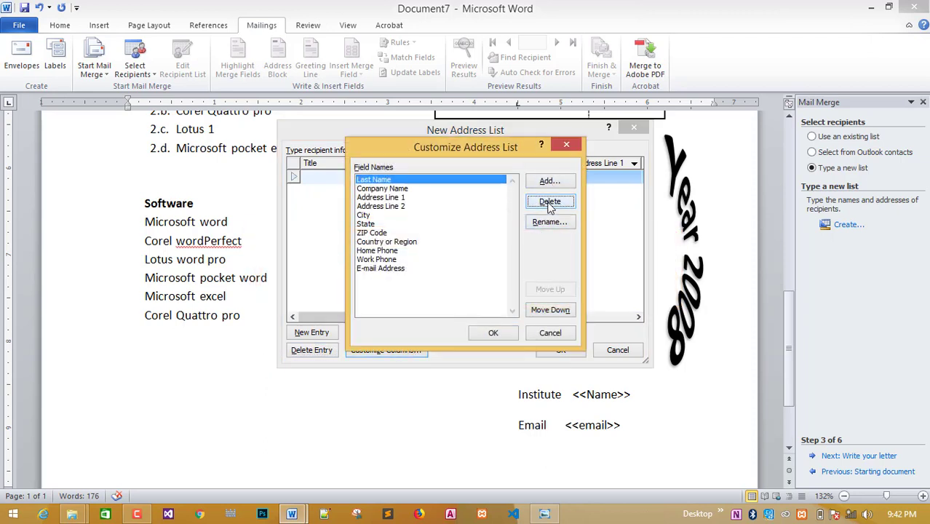
left_click(550, 202)
left_click(441, 294)
left_click(550, 203)
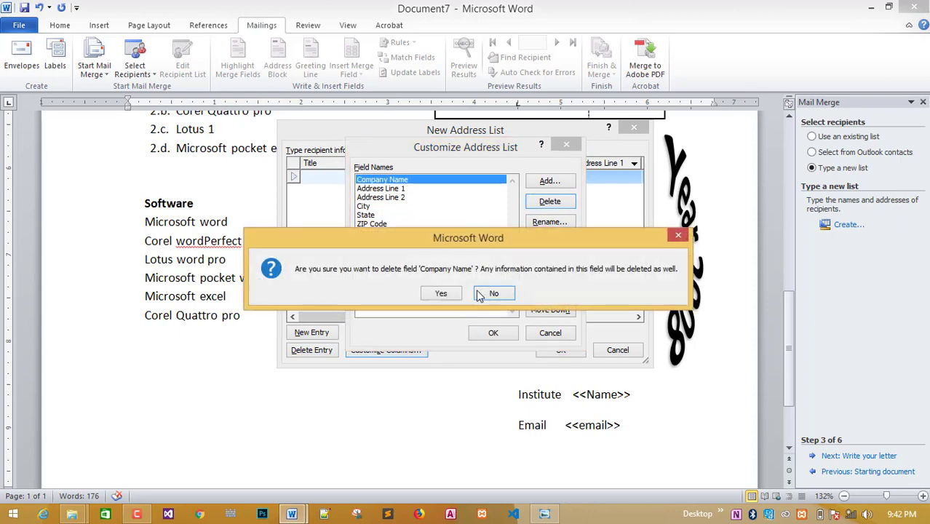
left_click(442, 294)
left_click(550, 203)
left_click(441, 294)
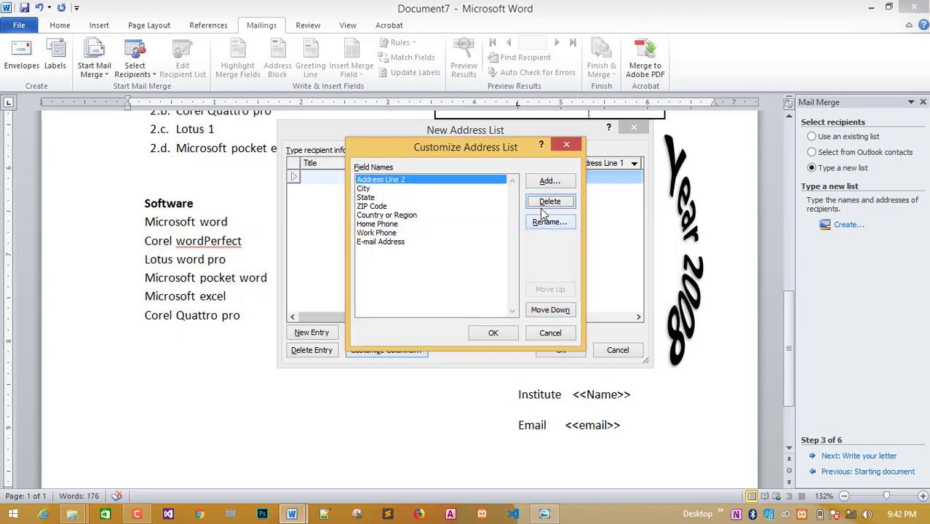
left_click(549, 201)
left_click(442, 293)
left_click(549, 202)
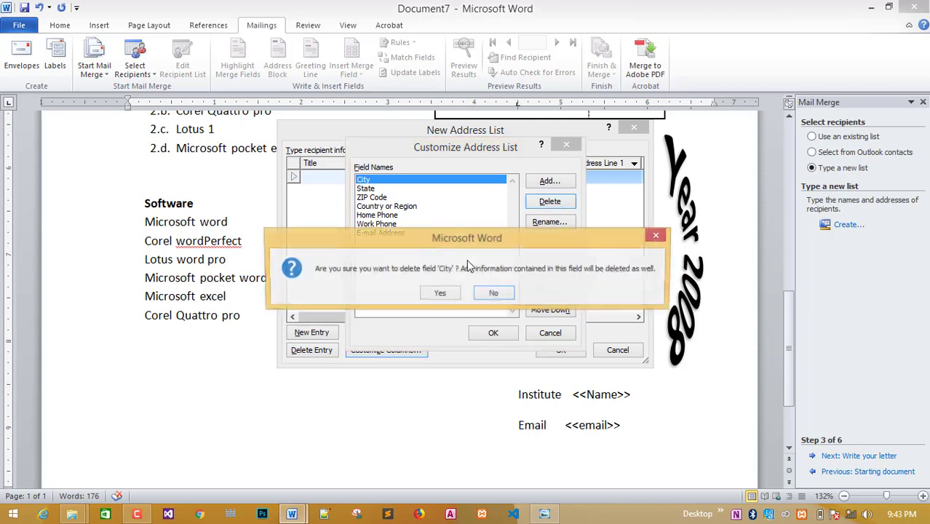
left_click(441, 293)
left_click(550, 202)
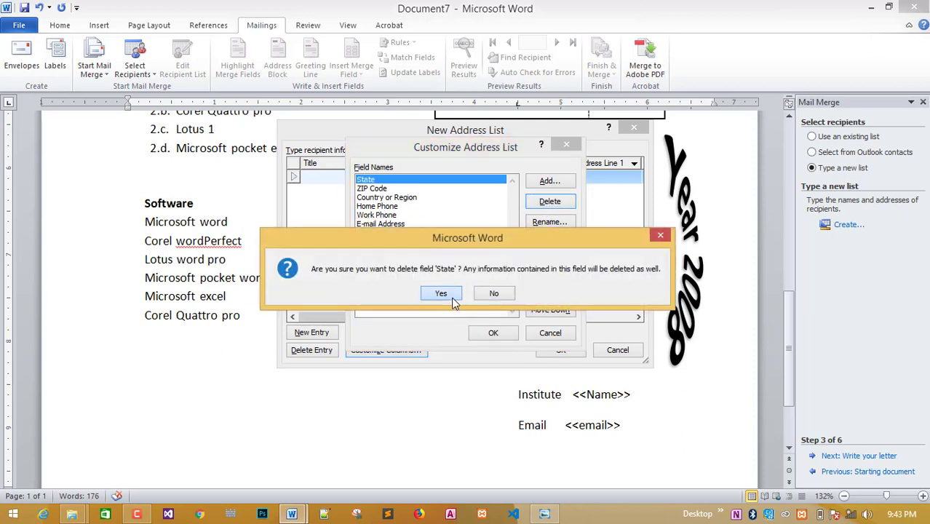
left_click(442, 293)
left_click(549, 202)
left_click(440, 294)
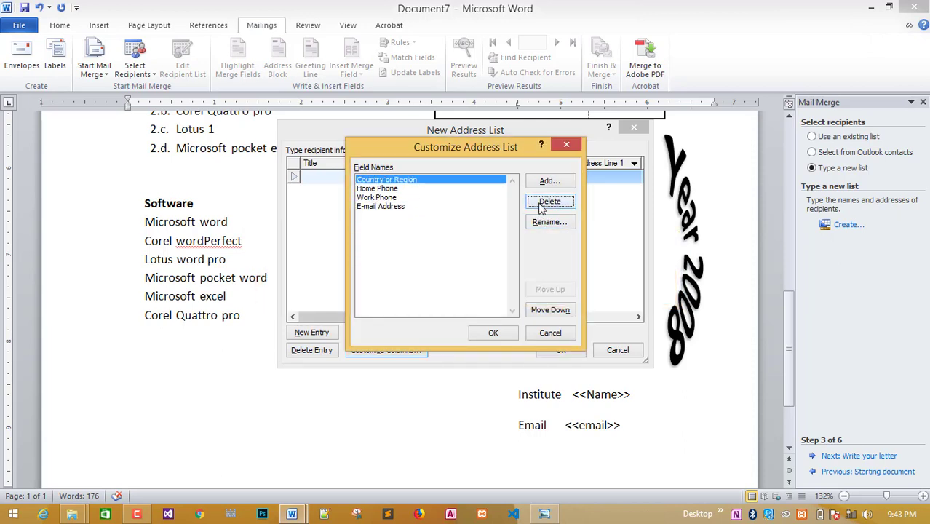
left_click(550, 201)
left_click(441, 293)
left_click(550, 202)
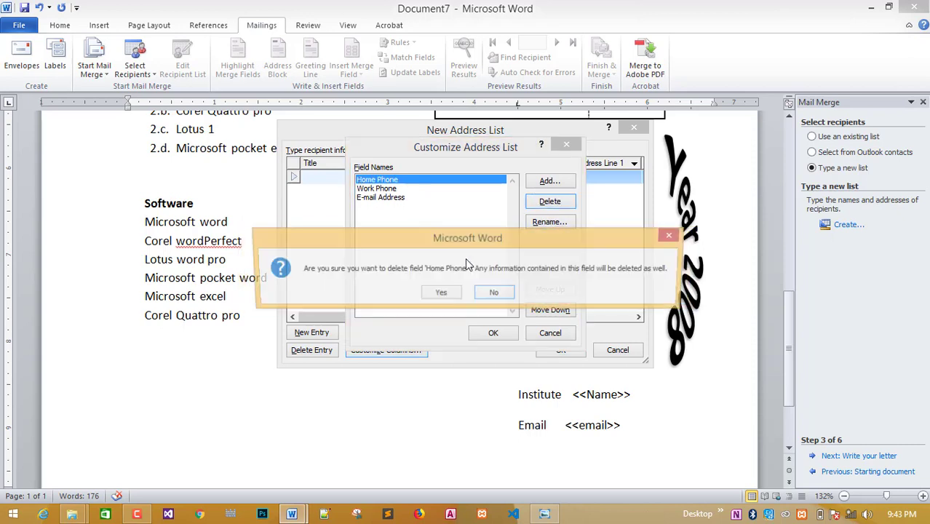
left_click(442, 293)
left_click(550, 202)
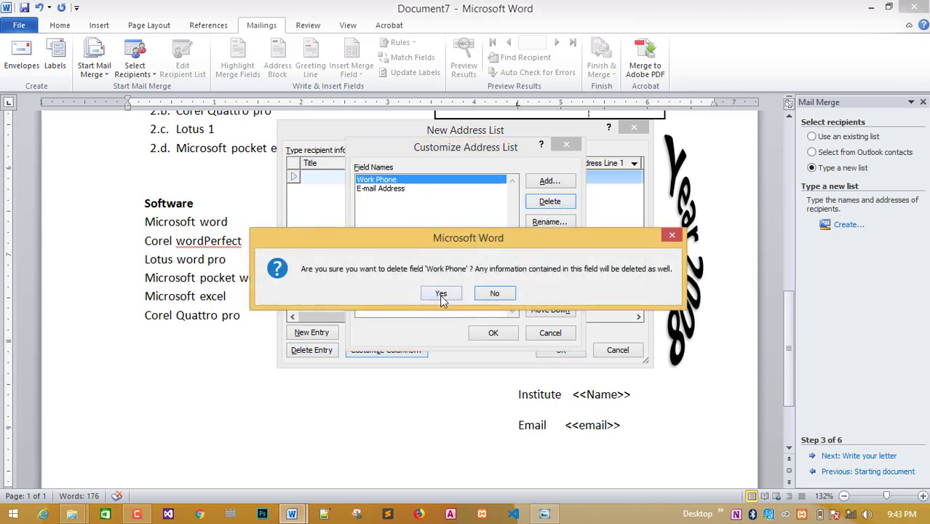
left_click(442, 293)
left_click(550, 202)
left_click(451, 294)
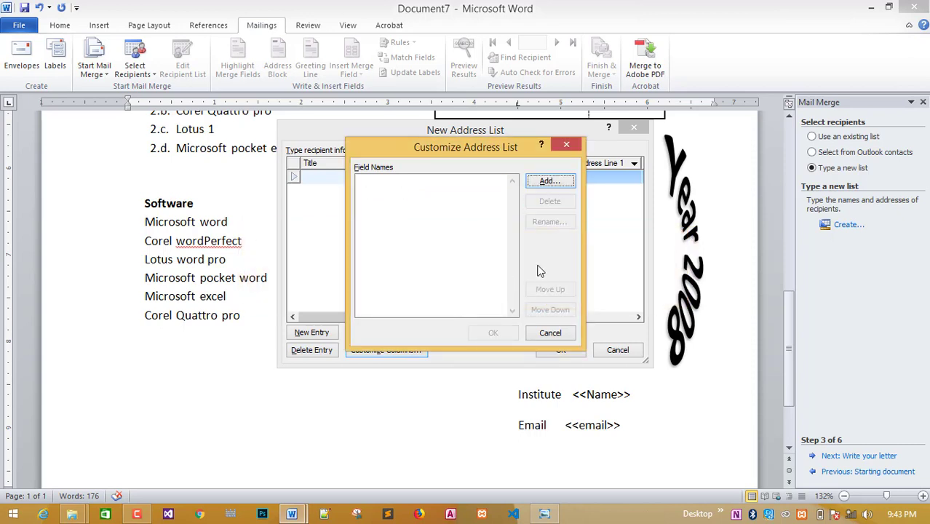
Add the fields 'Name' and 'Email Address' and apply the new columns.
left_click(542, 513)
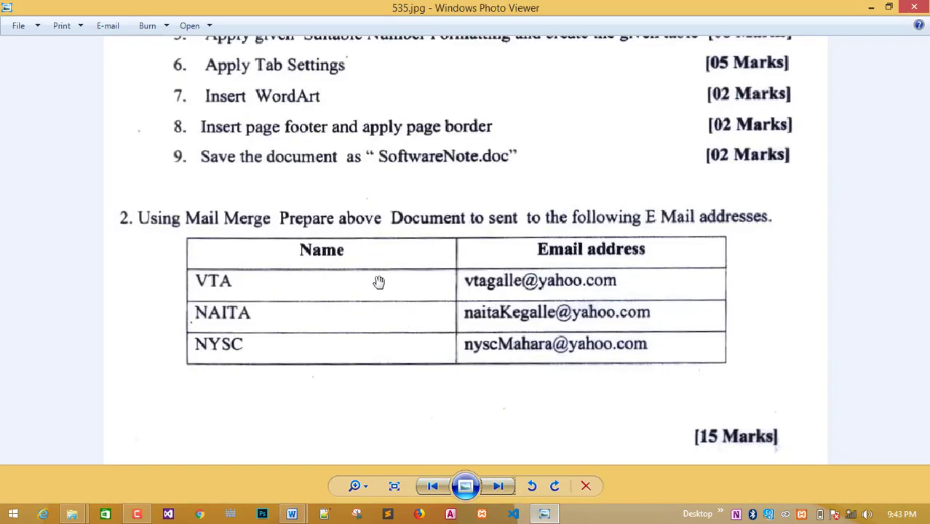
left_click(550, 516)
left_click(552, 184)
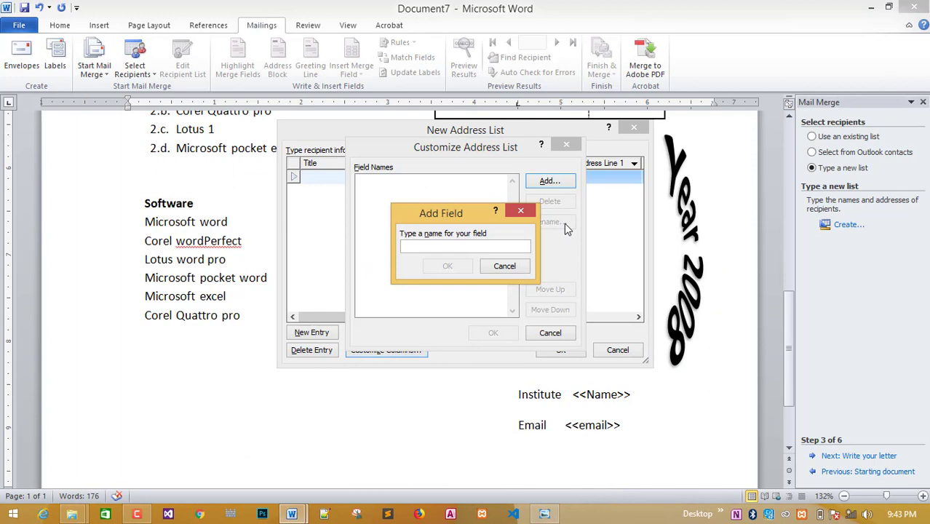
type("Name")
left_click(447, 265)
left_click(550, 180)
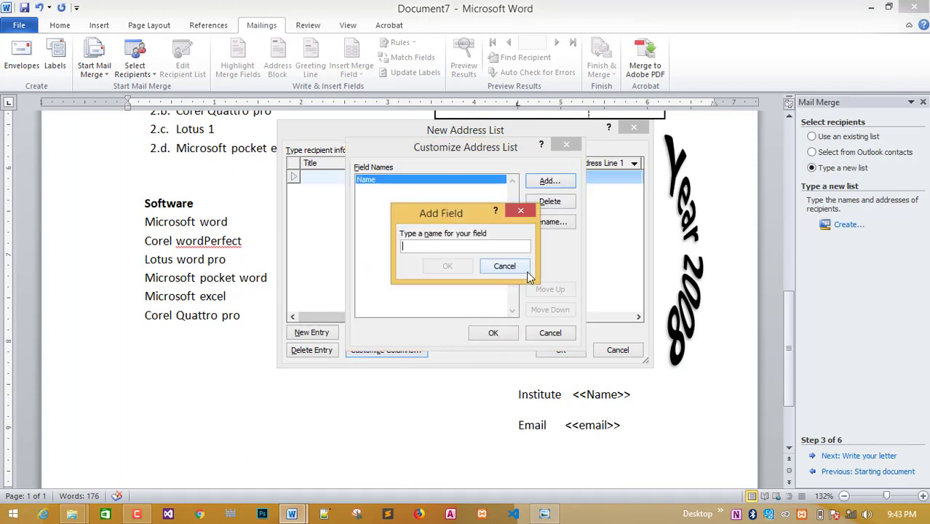
type("Email Address")
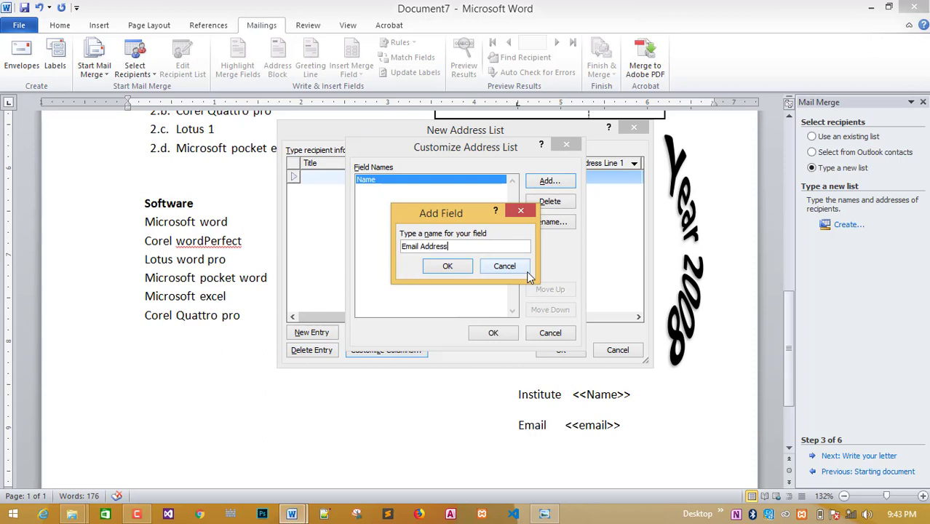
left_click(448, 266)
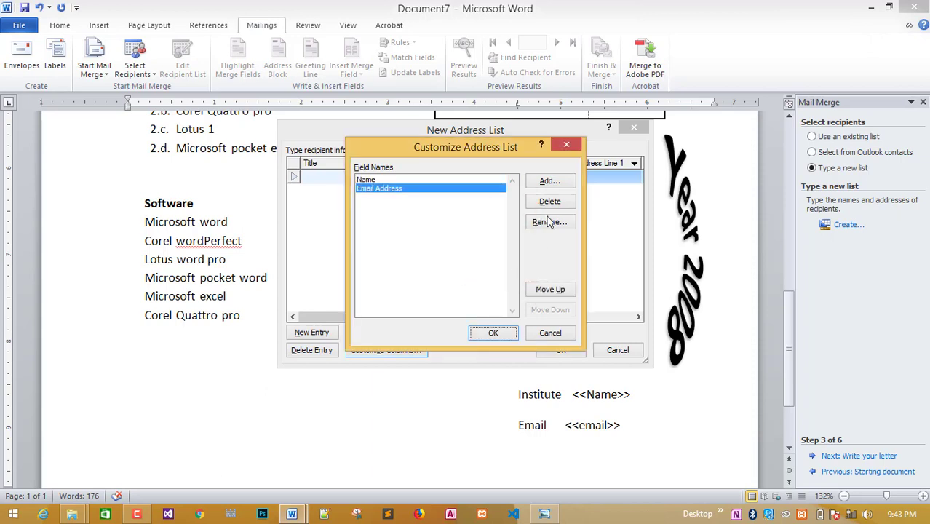
left_click(493, 333)
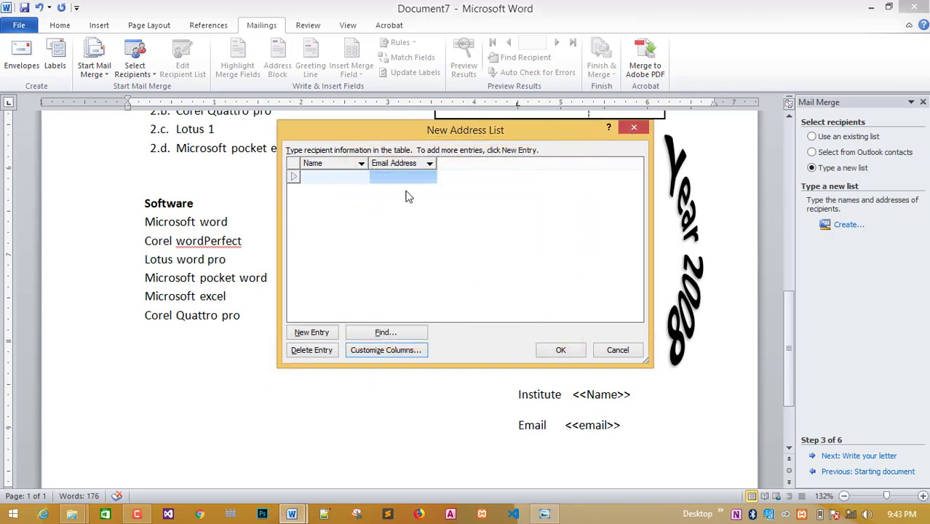
Enter the first recipient, VTA, with its e-mail address.
left_click(544, 514)
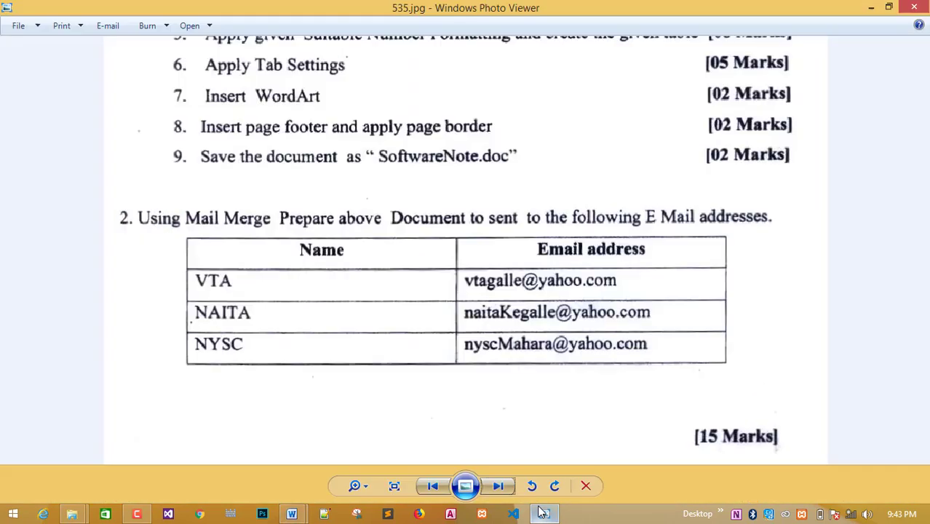
left_click(542, 513)
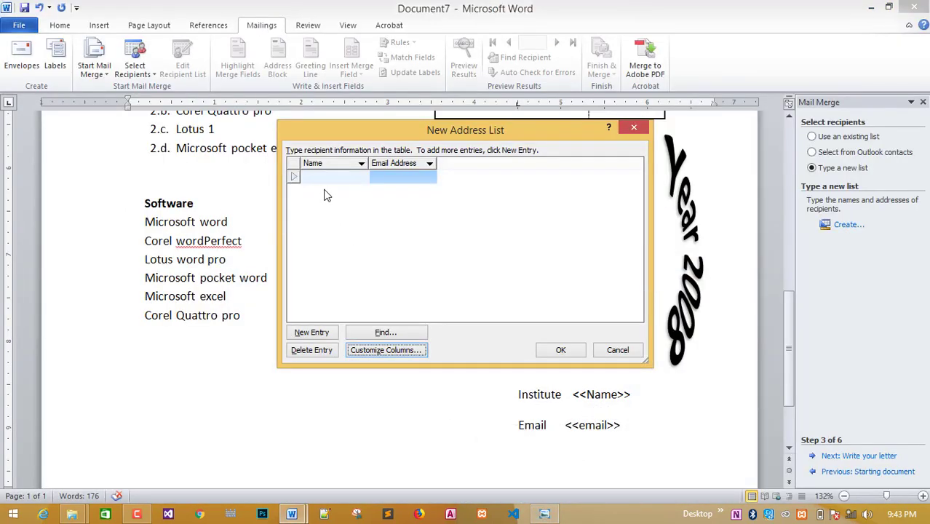
type("A")
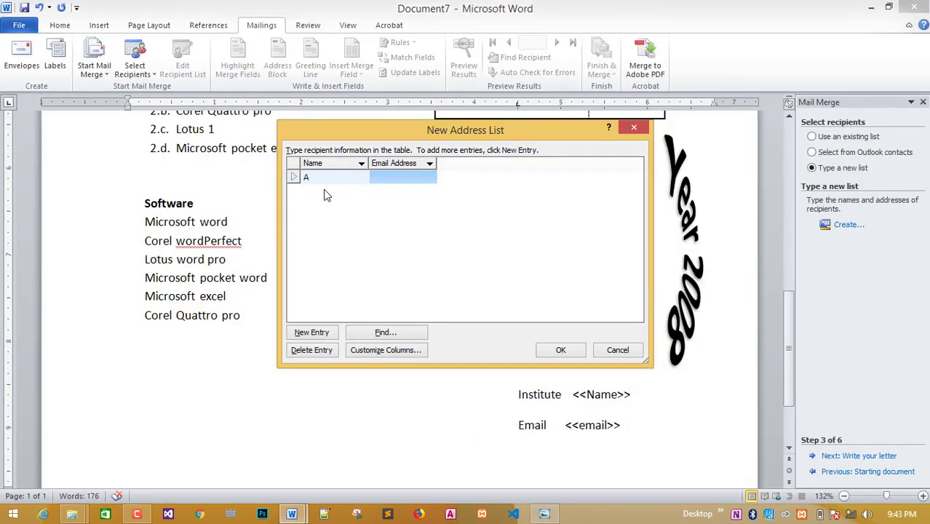
double_click(321, 180)
type("VTA")
key("Tab")
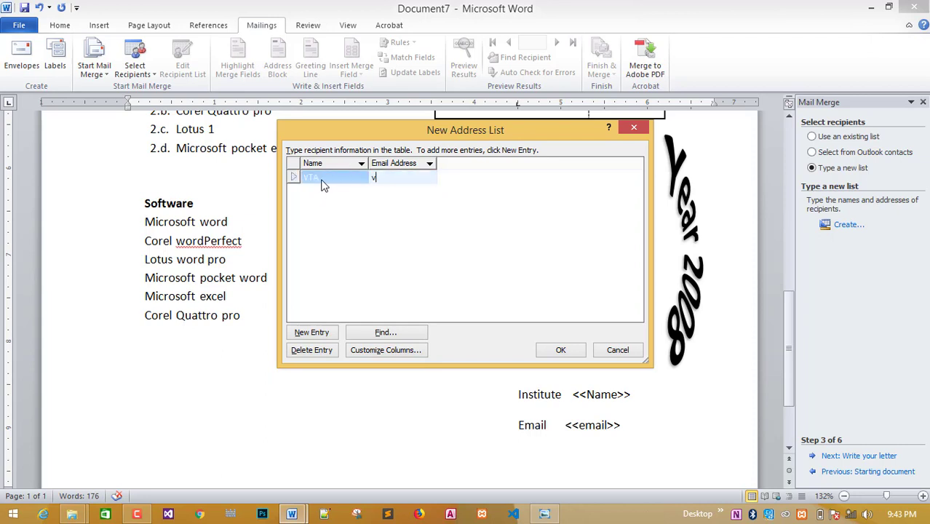
key("Tab")
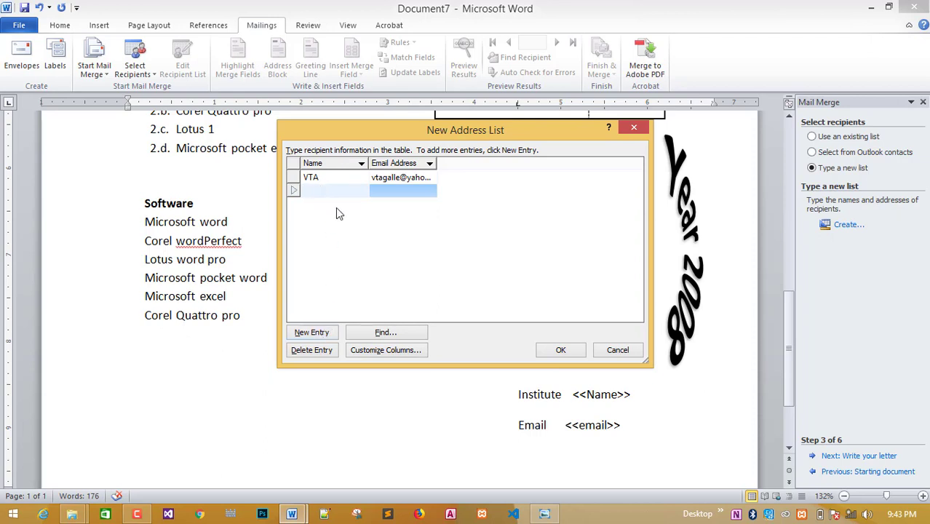
Add NAITA as the second recipient and begin its e-mail address.
key("Tab")
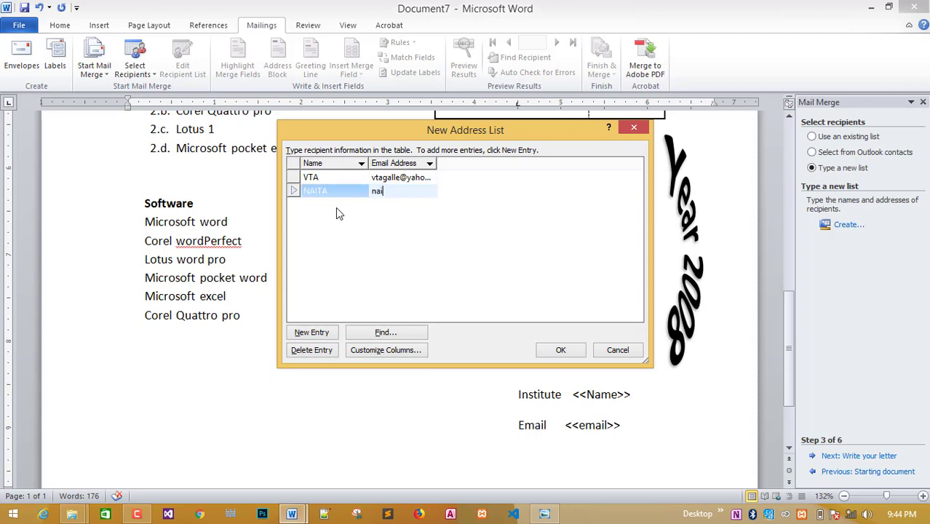
left_click(543, 514)
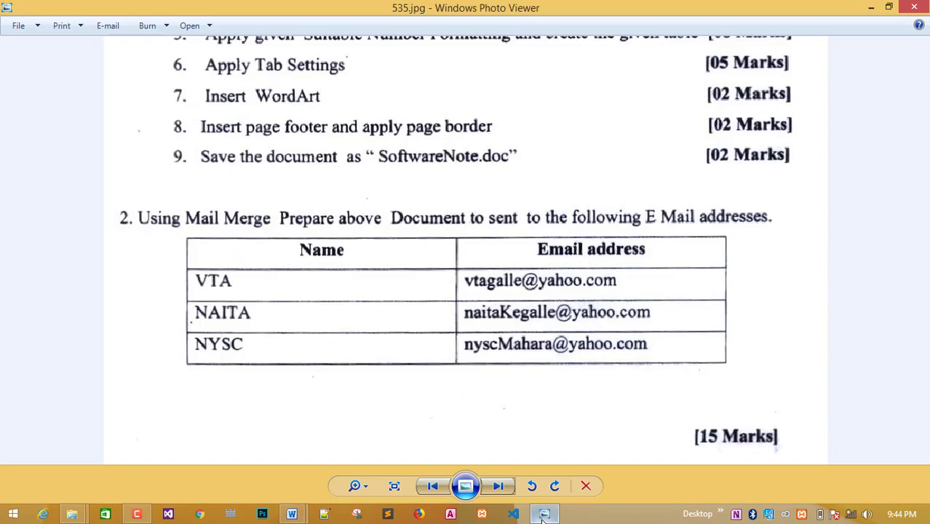
left_click(543, 514)
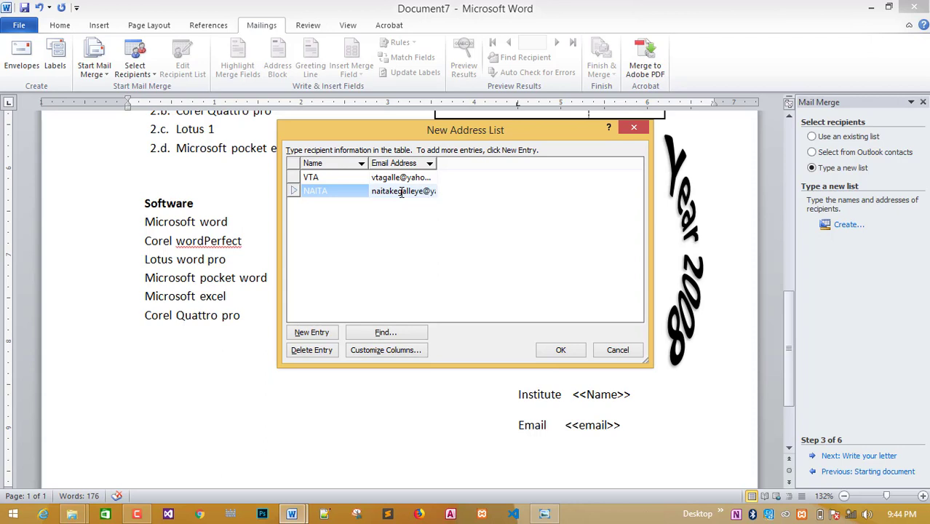
Add NYSC as the third recipient with its e-mail address.
key("Tab")
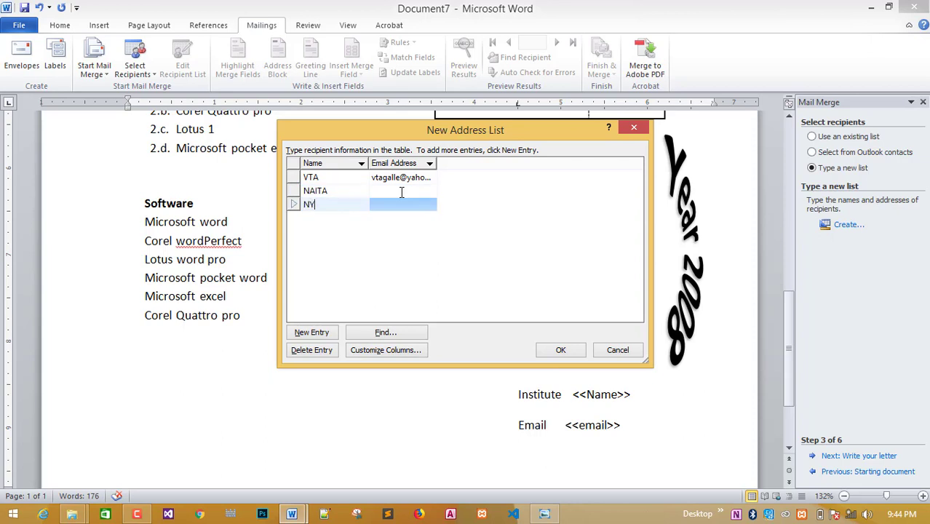
type("NYSC")
key("Tab")
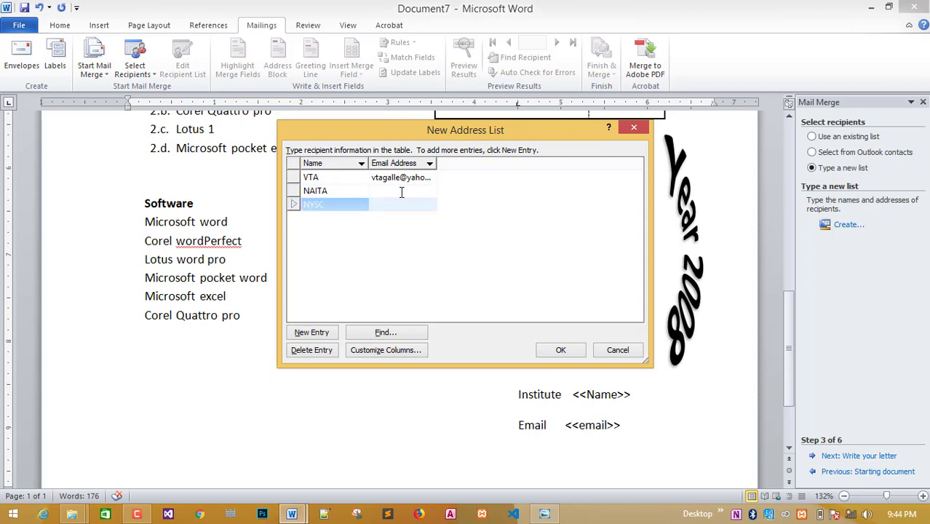
left_click(447, 230)
Complete NAITA's e-mail address ending 'oo.com' and confirm the three-entry list.
left_click(400, 183)
left_click(392, 191)
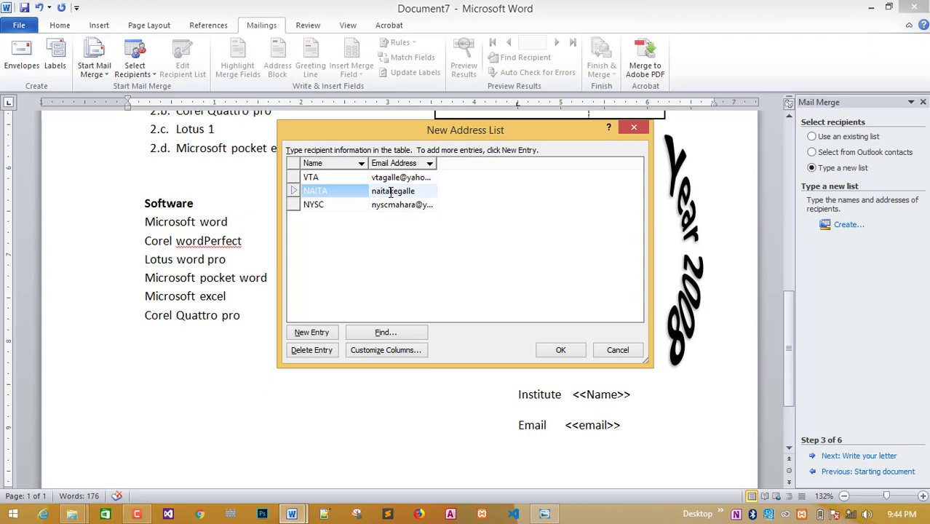
type("oo.com")
left_click(426, 255)
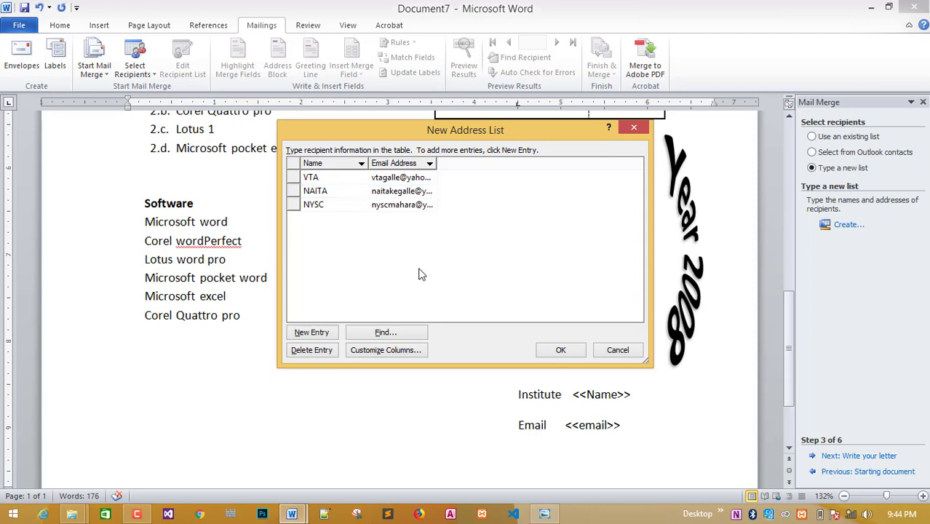
left_click(557, 350)
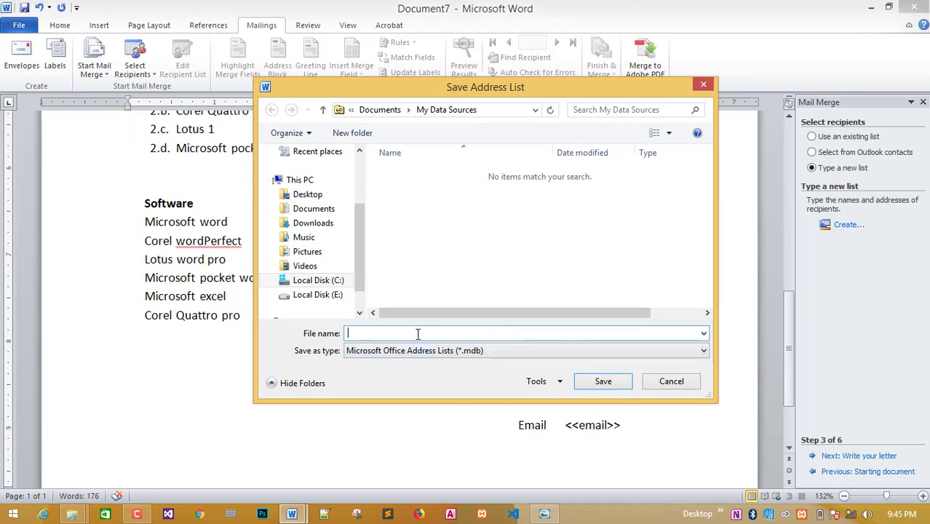
Save the recipient list as vta.mdb and accept the three recipients for the merge.
type("ta")
left_click(605, 383)
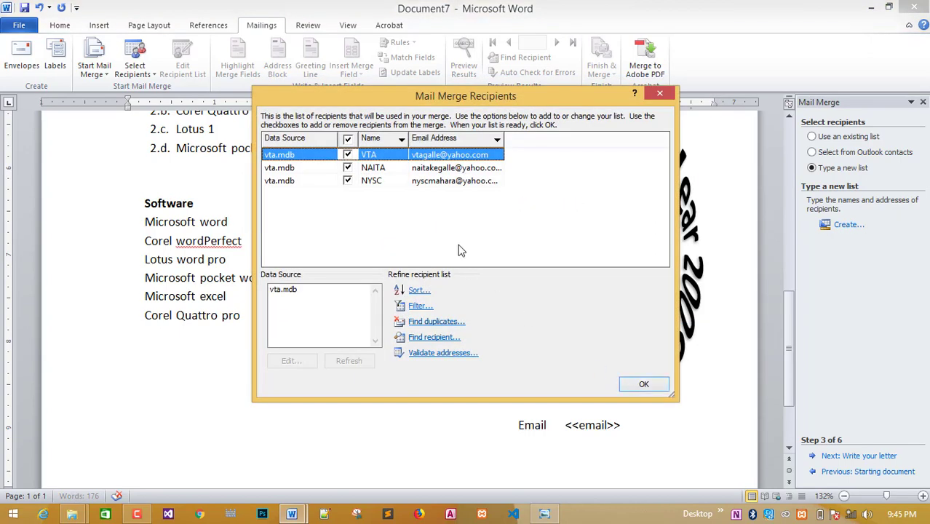
left_click(641, 386)
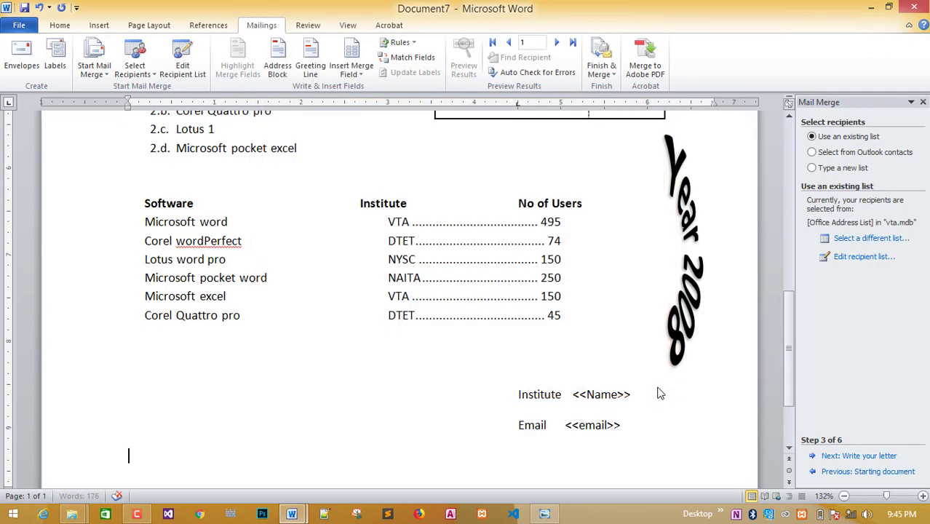
Replace the <<Name>> placeholder on the Institute line with the Name merge field.
scroll(611, 367, "down", 2)
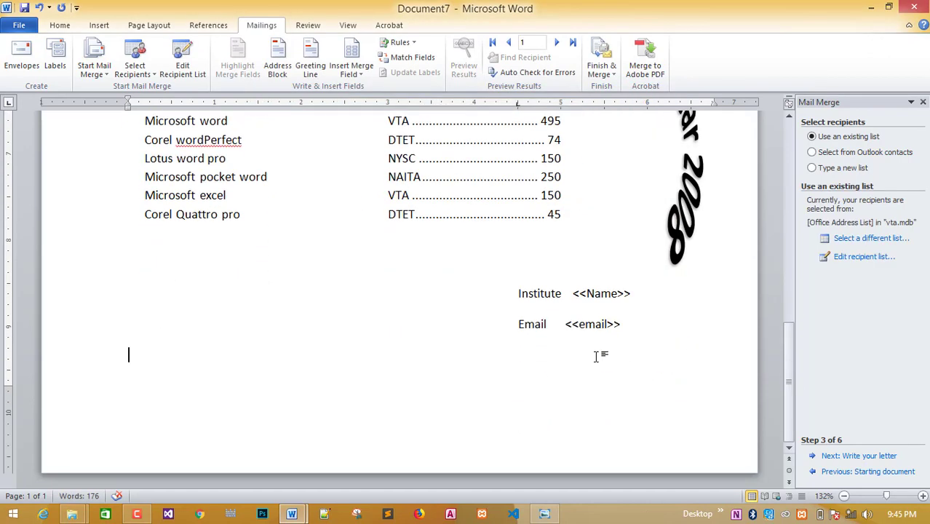
scroll(595, 356, "up", 1)
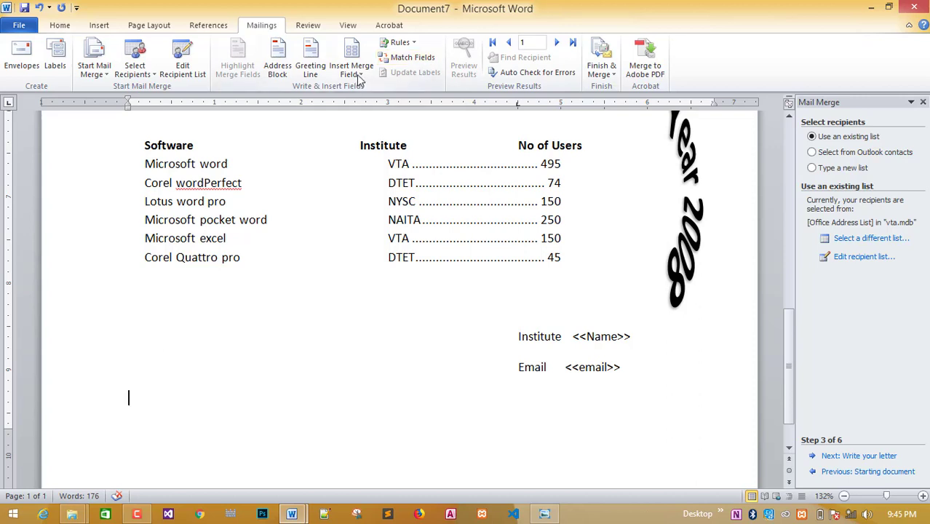
left_click(352, 70)
left_click(416, 355)
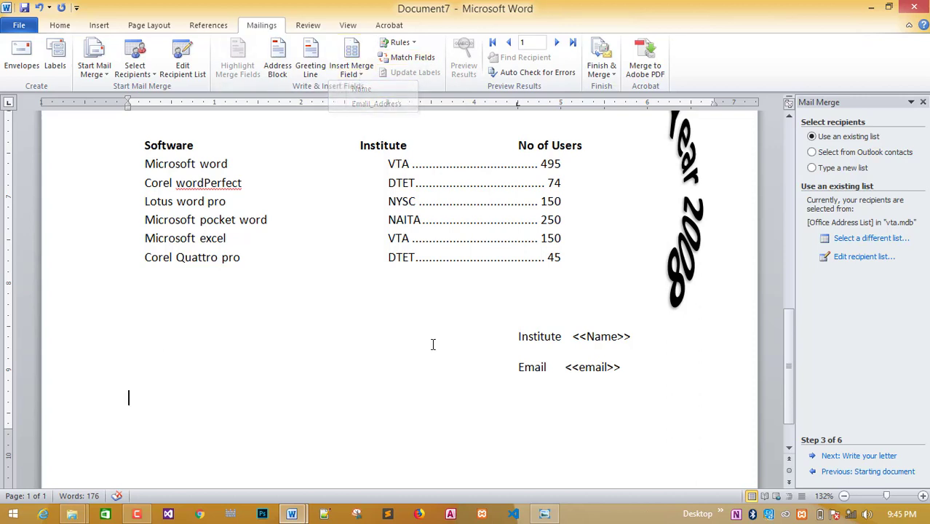
triple_click(571, 335)
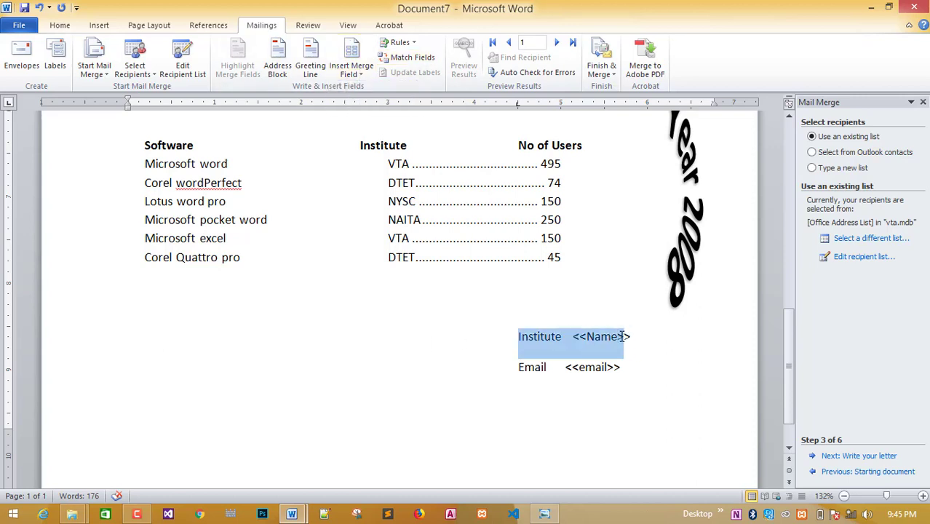
left_click(633, 336)
left_click_drag(631, 336, 572, 340)
left_click(356, 73)
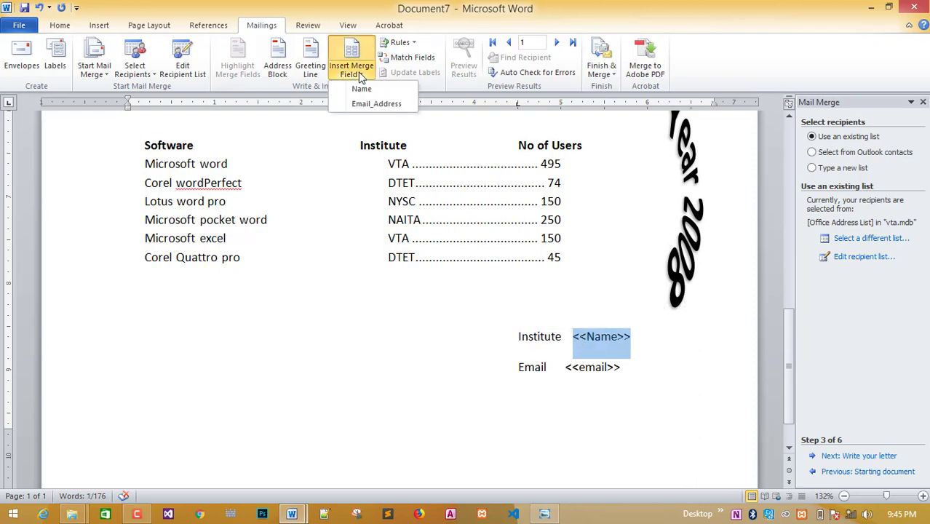
left_click(362, 88)
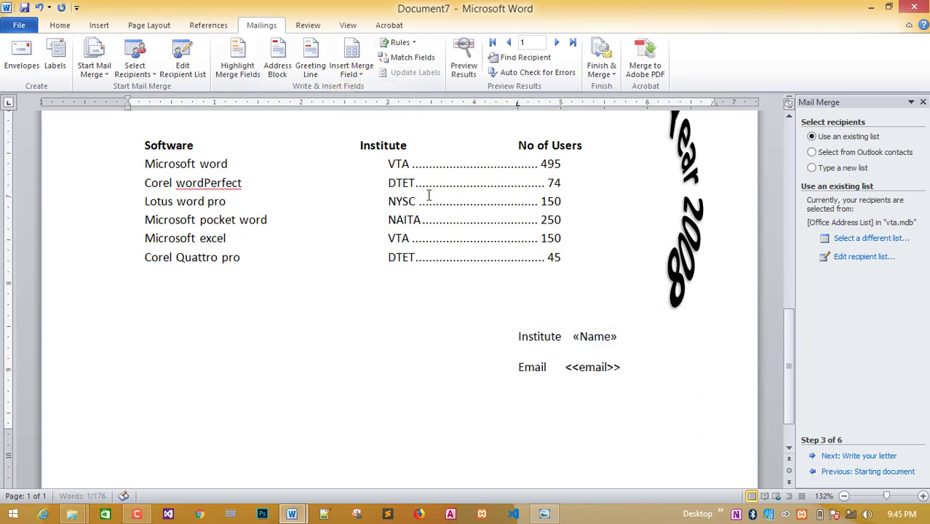
Replace the <<email>> placeholder with the Email_Address merge field.
left_click_drag(566, 367, 622, 367)
left_click(359, 73)
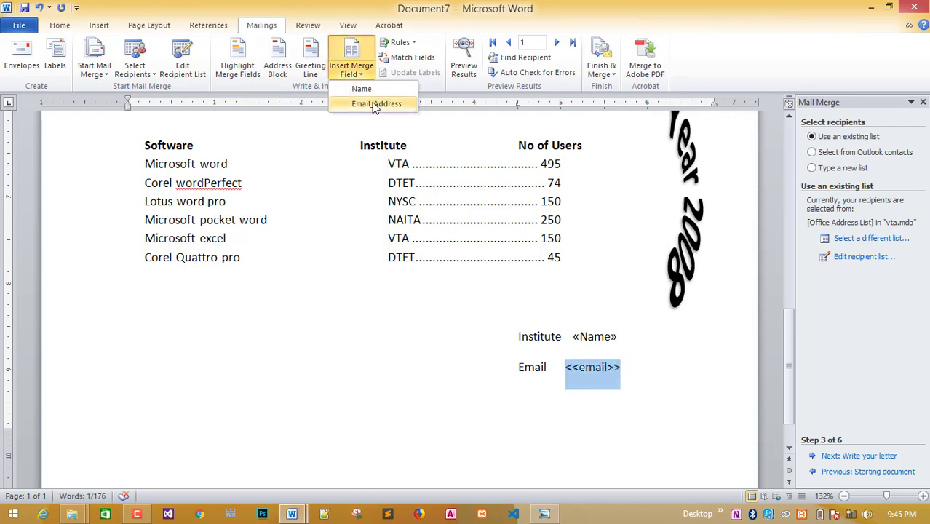
left_click(376, 104)
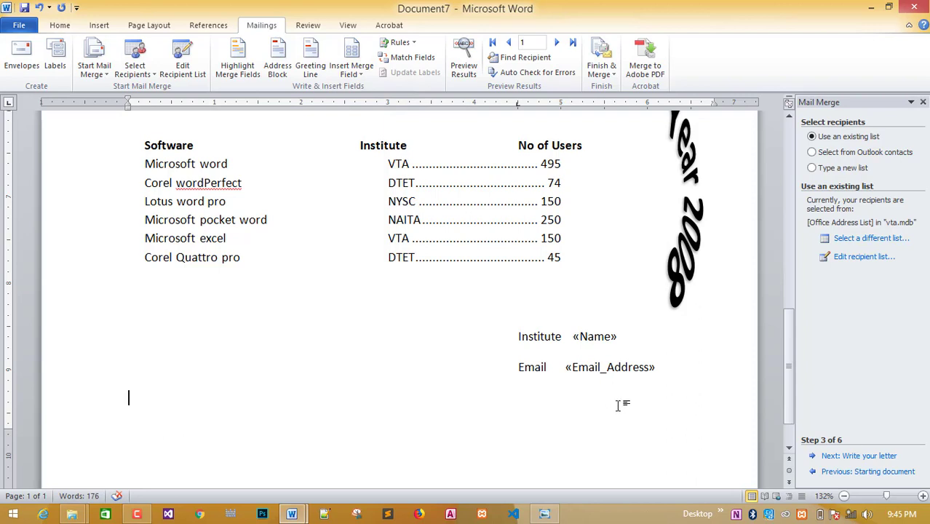
scroll(617, 405, "down", 1)
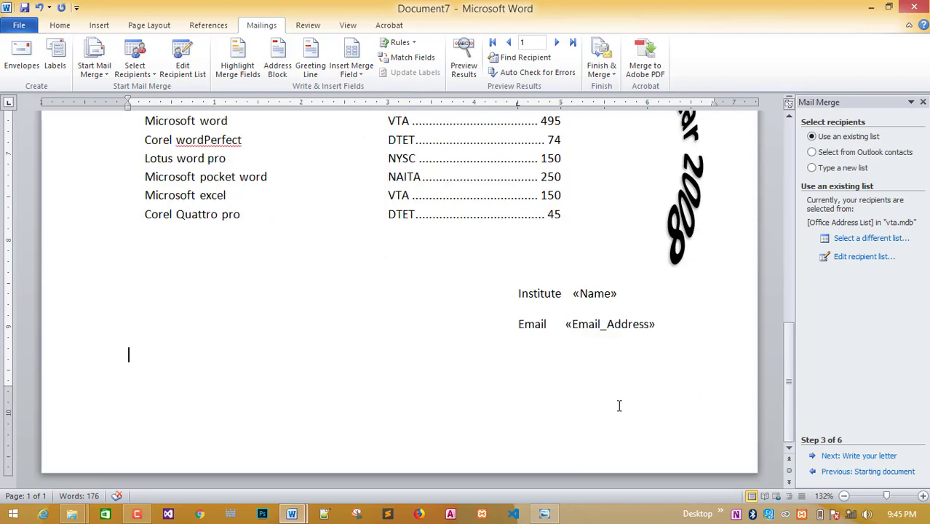
left_click(858, 455)
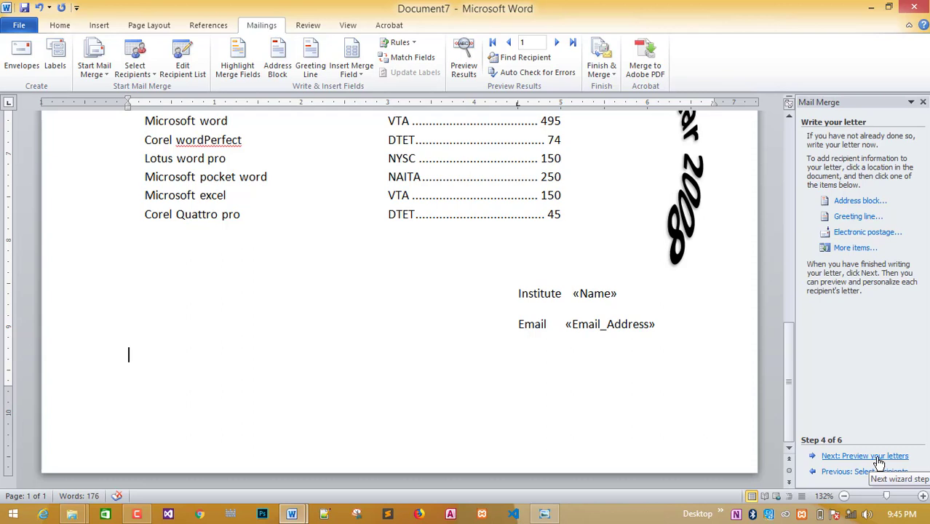
left_click(864, 455)
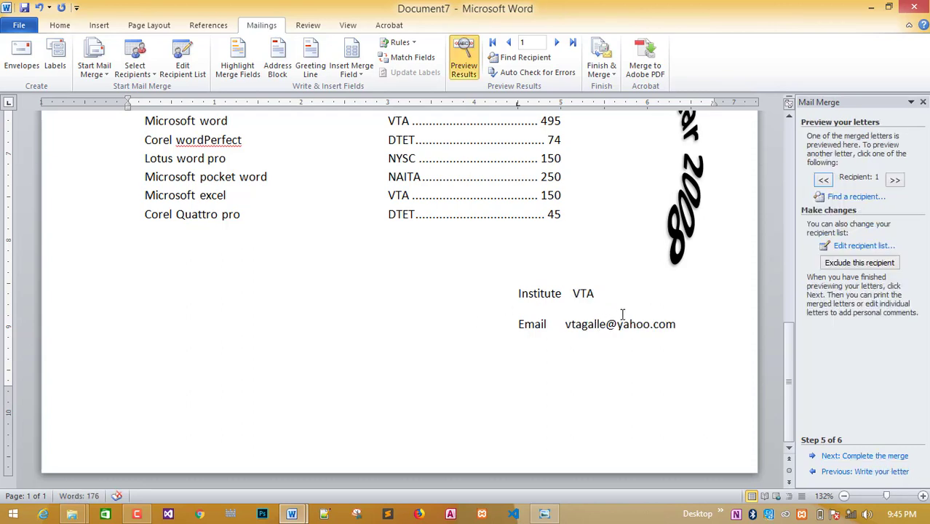
left_click(556, 42)
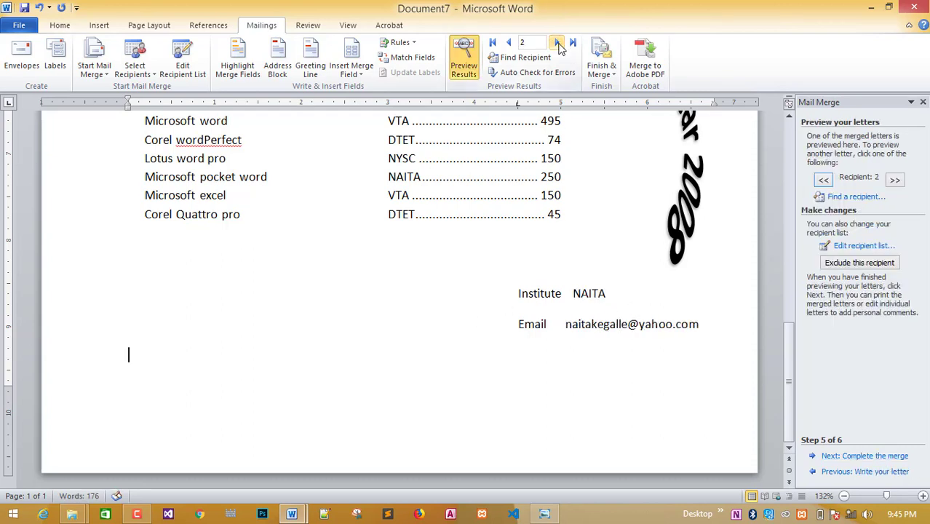
left_click(558, 43)
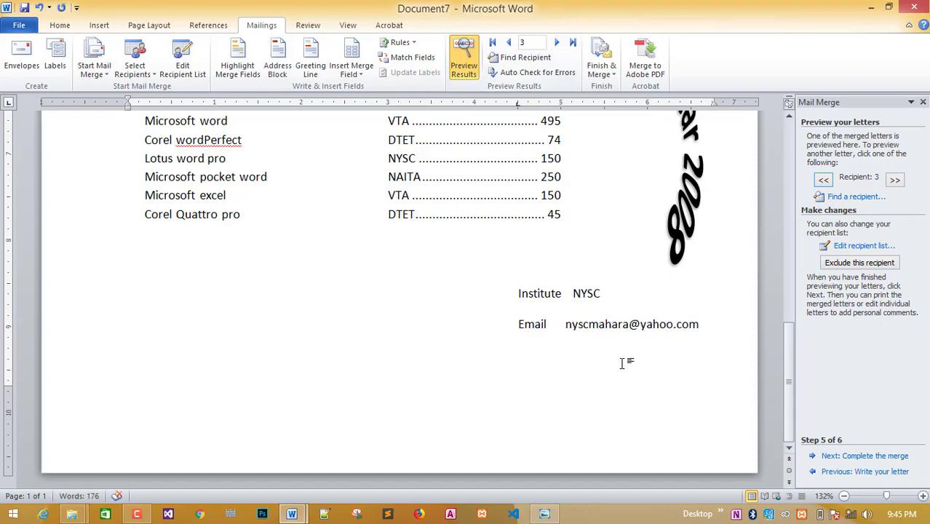
scroll(622, 364, "up", 15)
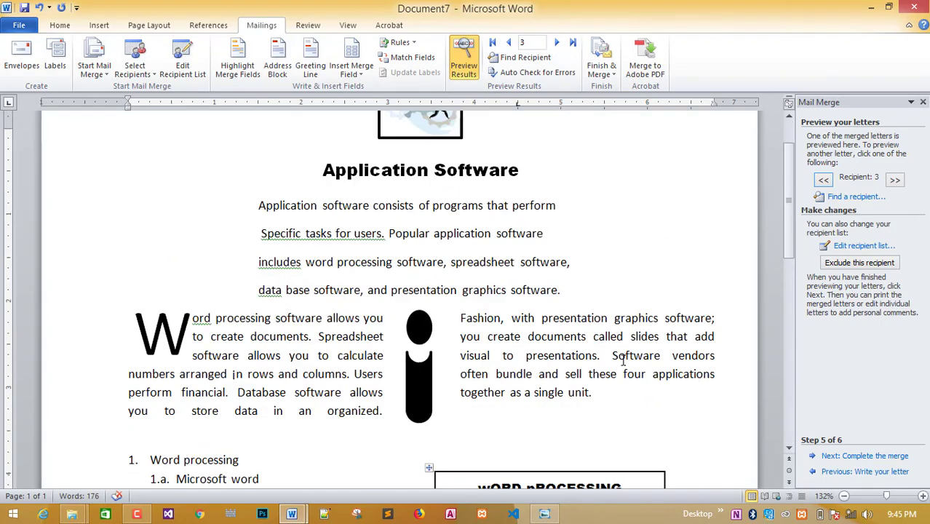
scroll(622, 360, "down", 15)
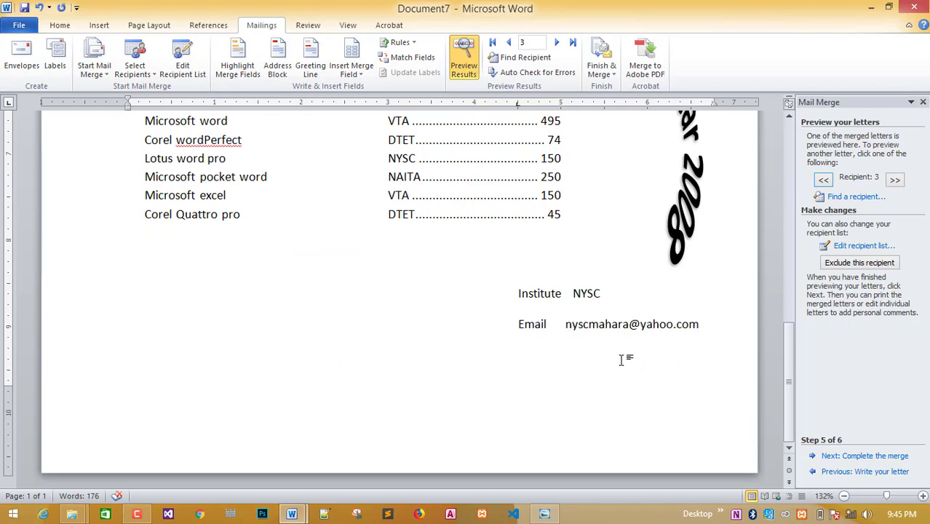
scroll(622, 360, "up", 5)
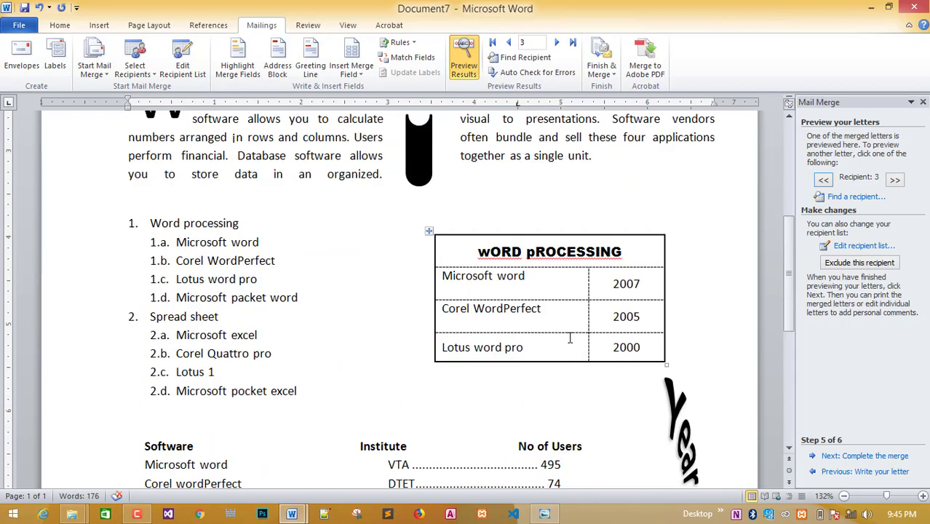
scroll(570, 337, "up", 8)
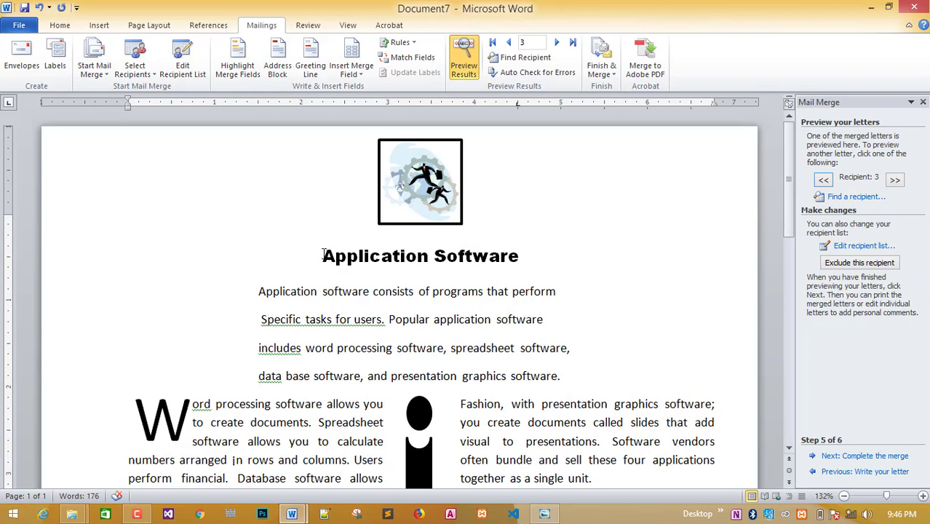
Shrink the top clip-art picture slightly by dragging its corner handle.
left_click_drag(425, 189, 425, 192)
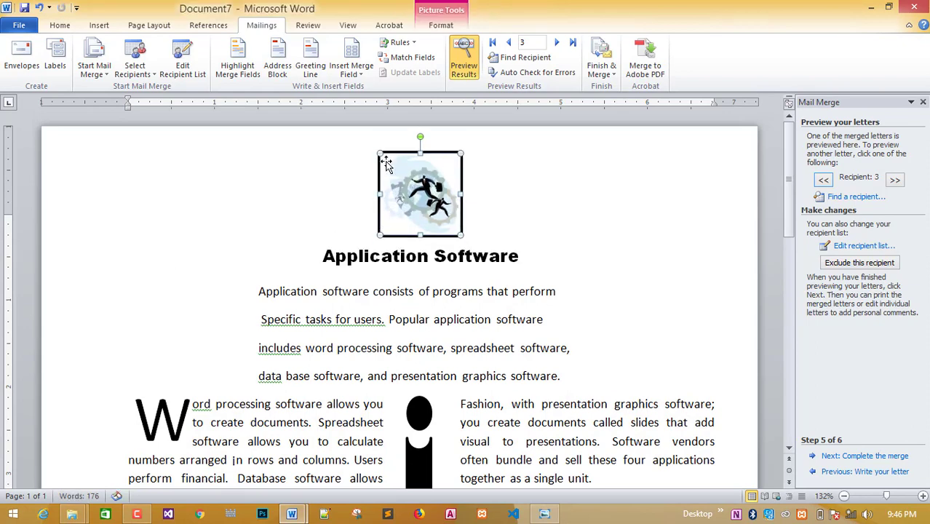
left_click_drag(378, 151, 417, 188)
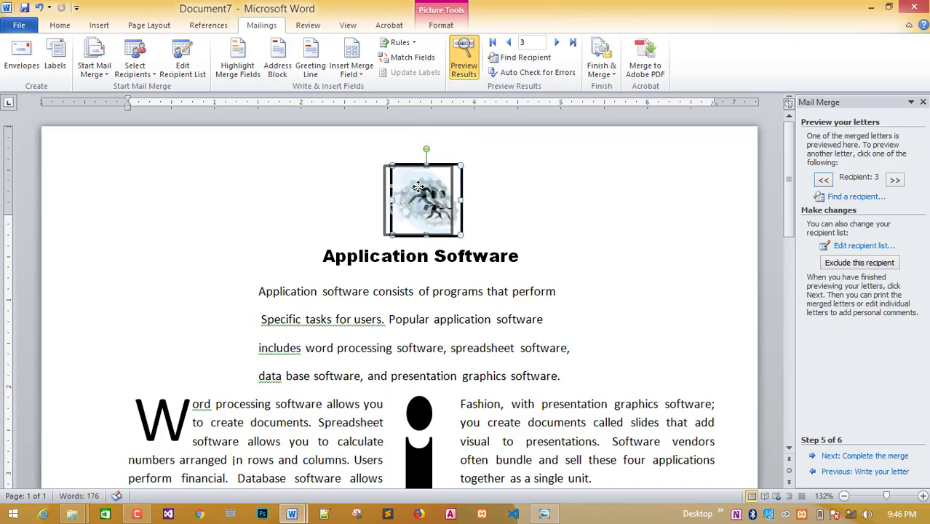
left_click(486, 195)
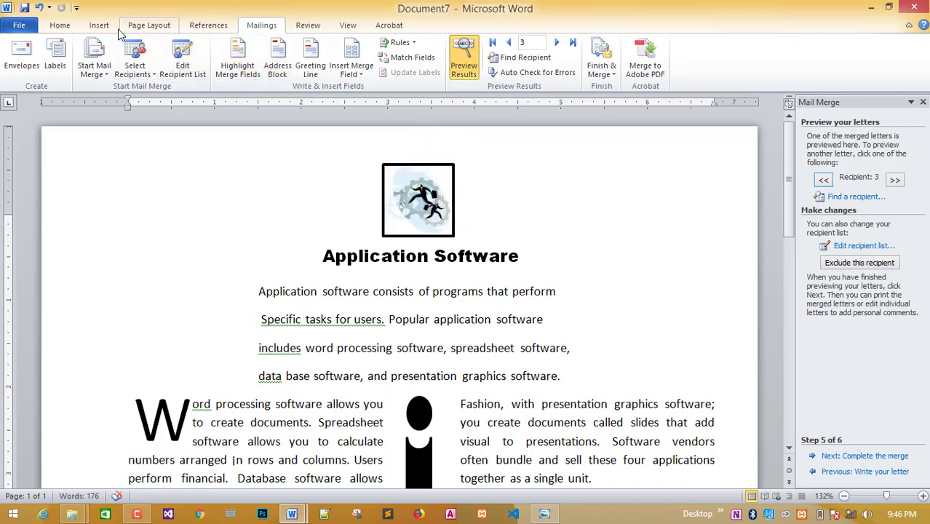
Add a Box page border using the thickest line style.
left_click(49, 24)
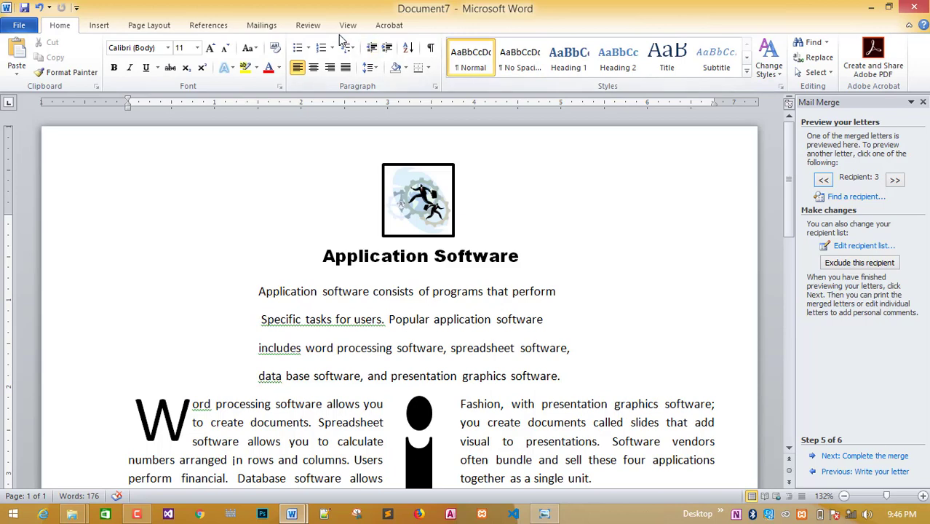
left_click(208, 25)
left_click(149, 25)
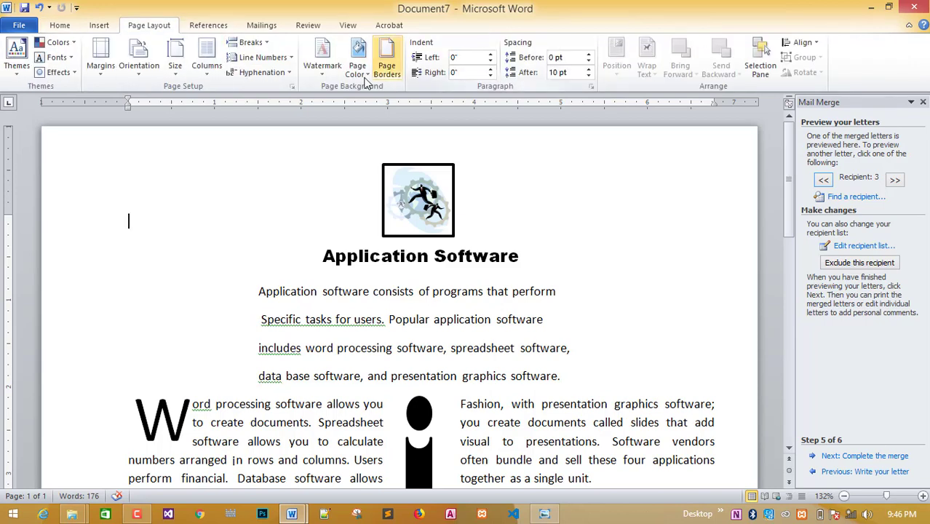
left_click(386, 67)
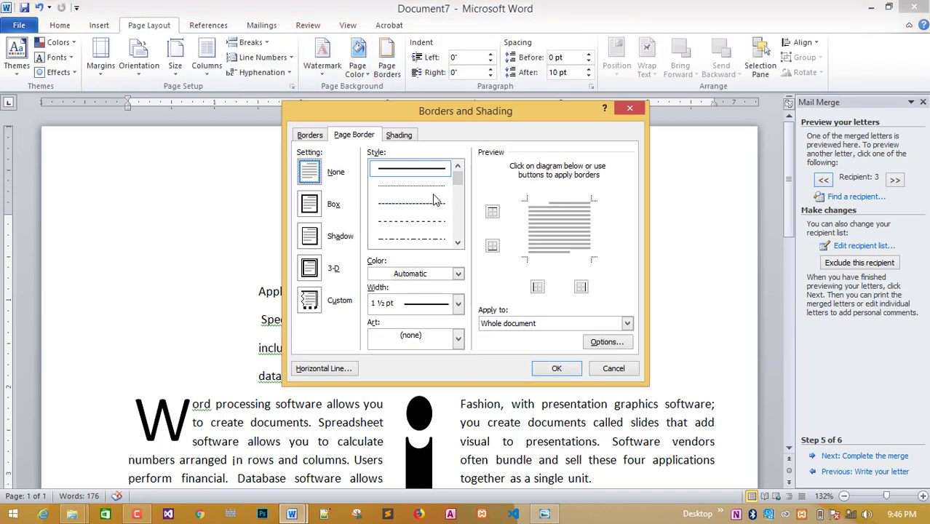
scroll(422, 211, "down", 3)
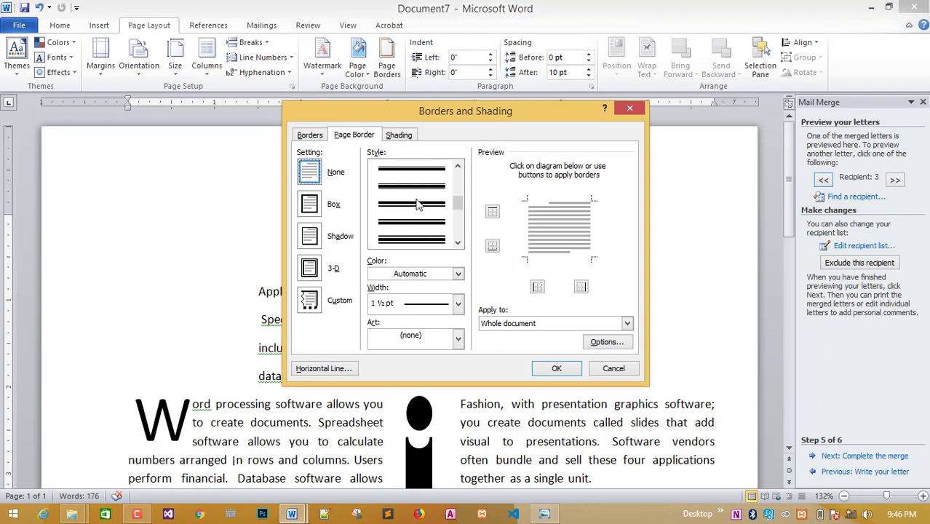
left_click(429, 235)
left_click(555, 371)
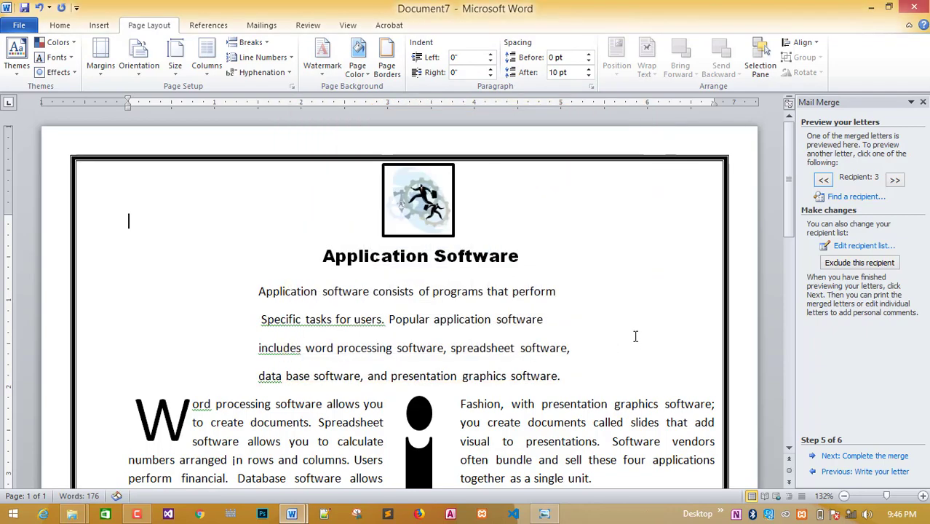
scroll(635, 333, "down", 15)
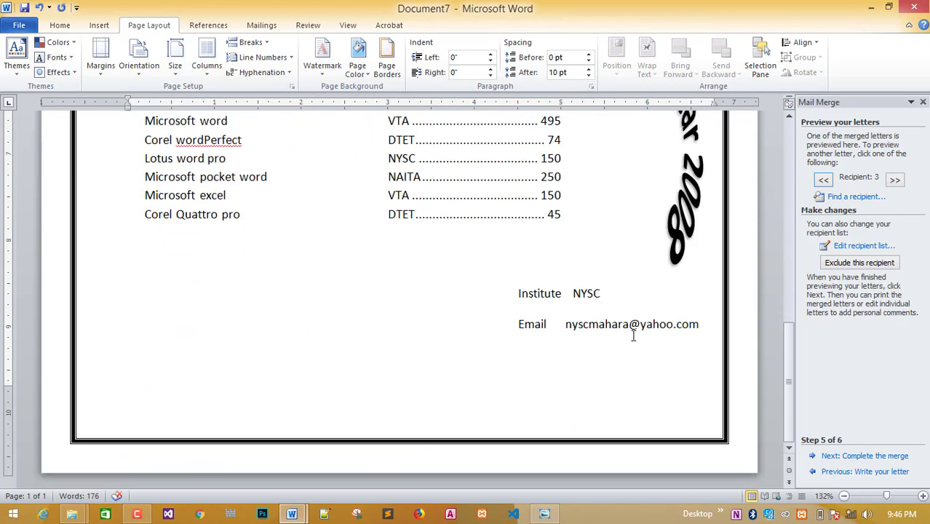
scroll(633, 336, "up", 15)
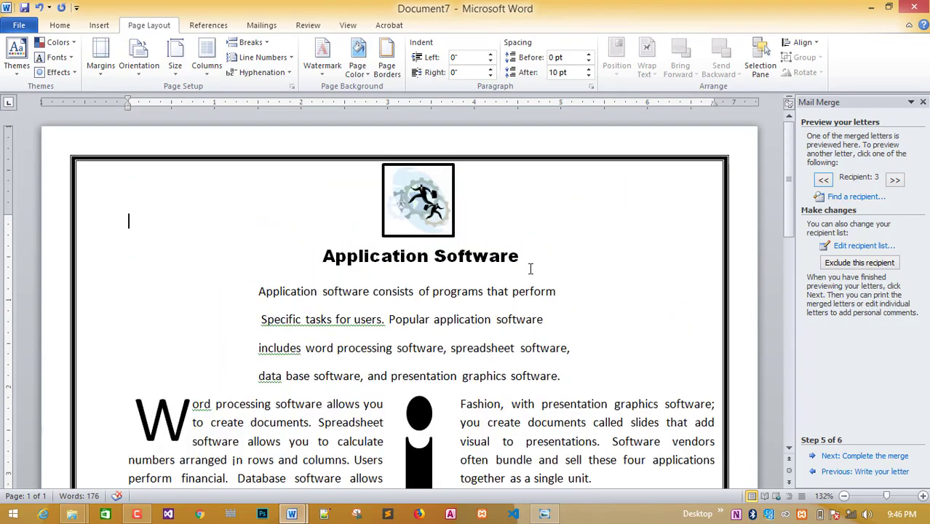
Move the clip-art picture down slightly and check the bordered page.
left_click(262, 25)
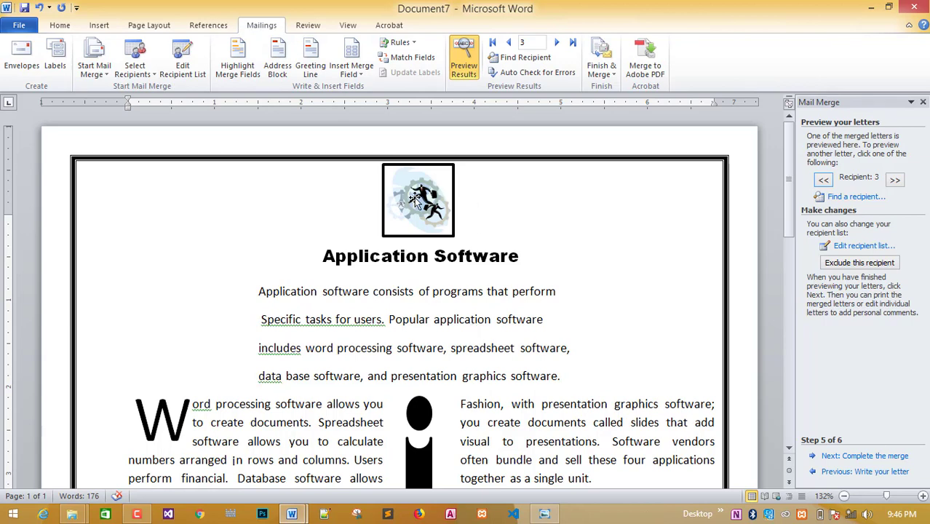
left_click_drag(415, 193, 414, 196)
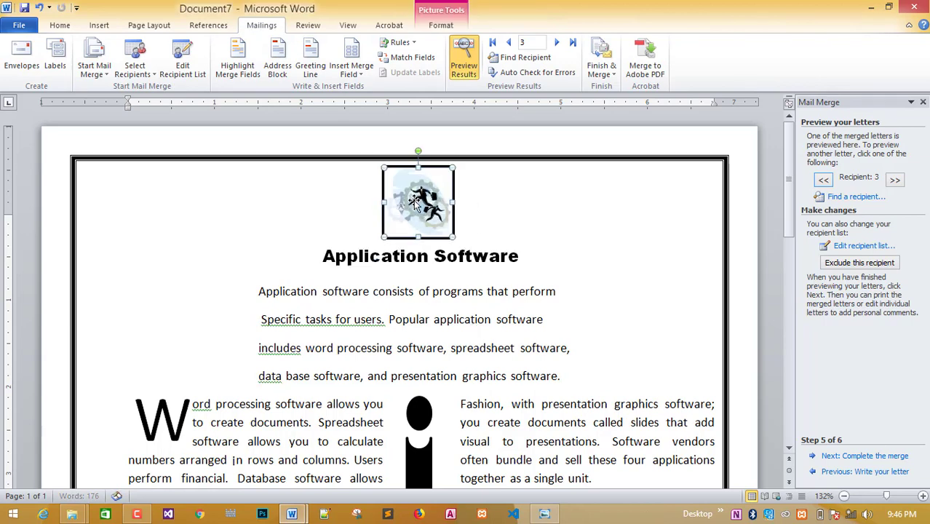
left_click(499, 192)
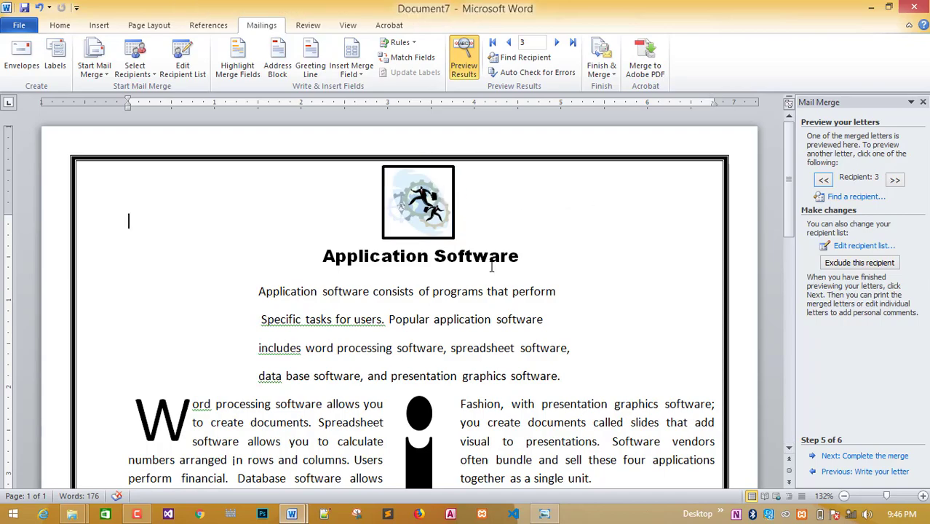
scroll(492, 264, "down", 10)
scroll(520, 354, "up", 8)
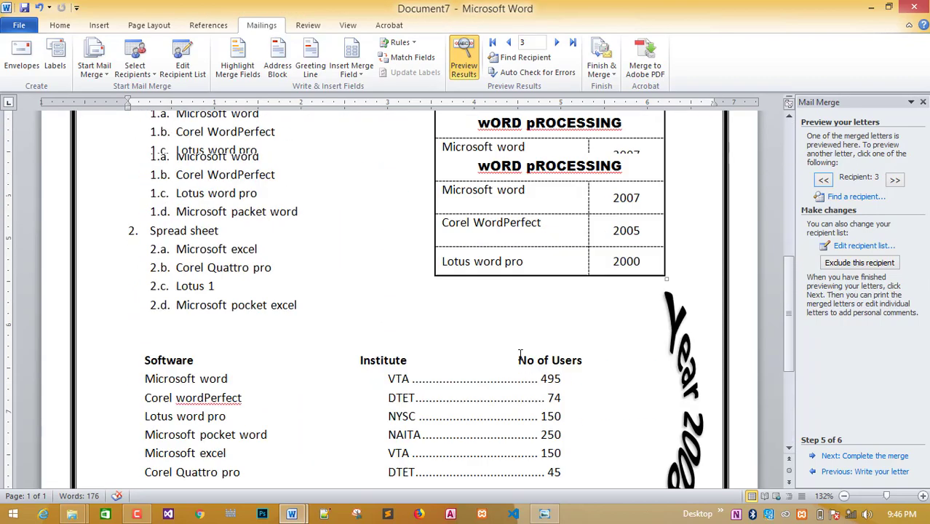
scroll(520, 355, "down", 6)
scroll(520, 354, "down", 1)
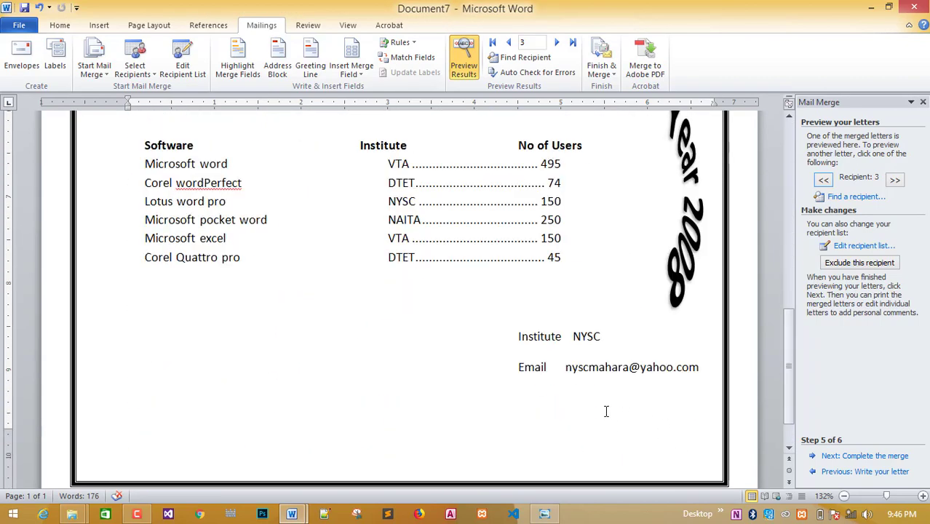
scroll(481, 401, "up", 7)
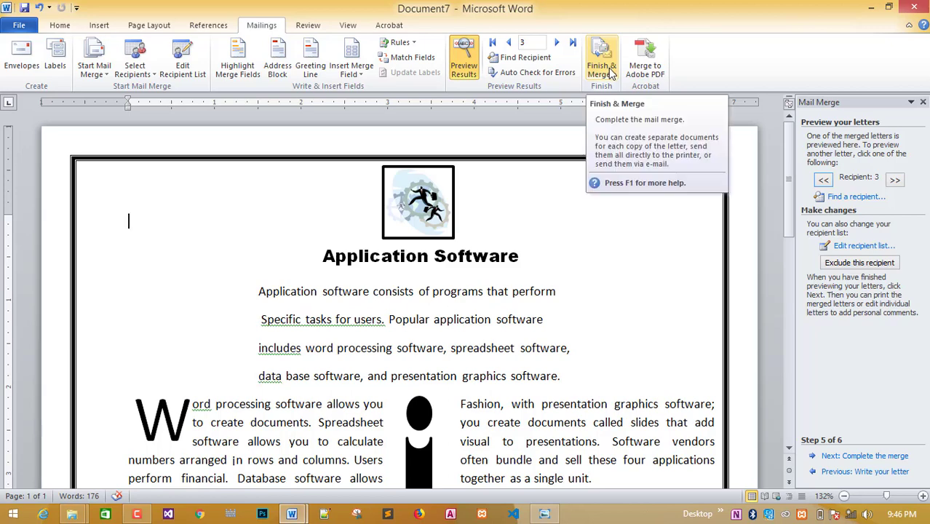
Merge all records into a new editable Letters1 document and scroll through the three letters.
left_click(610, 70)
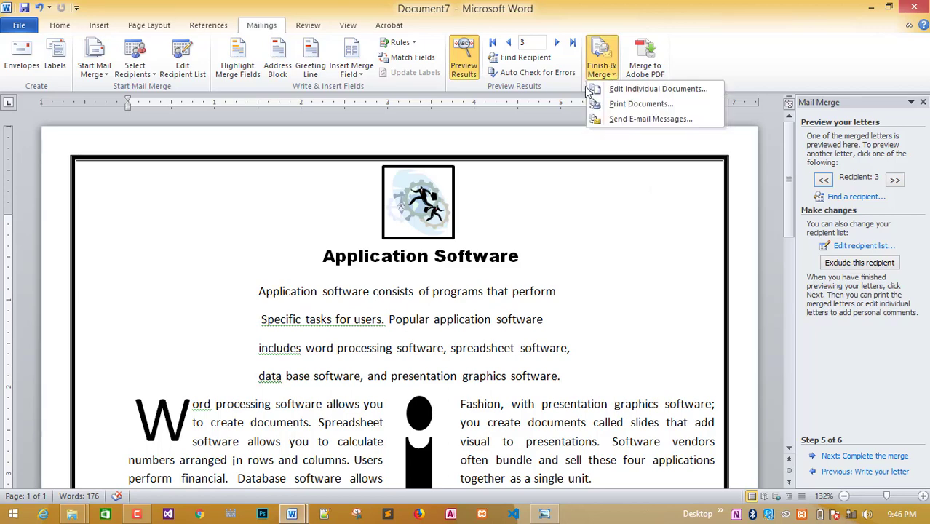
left_click(680, 92)
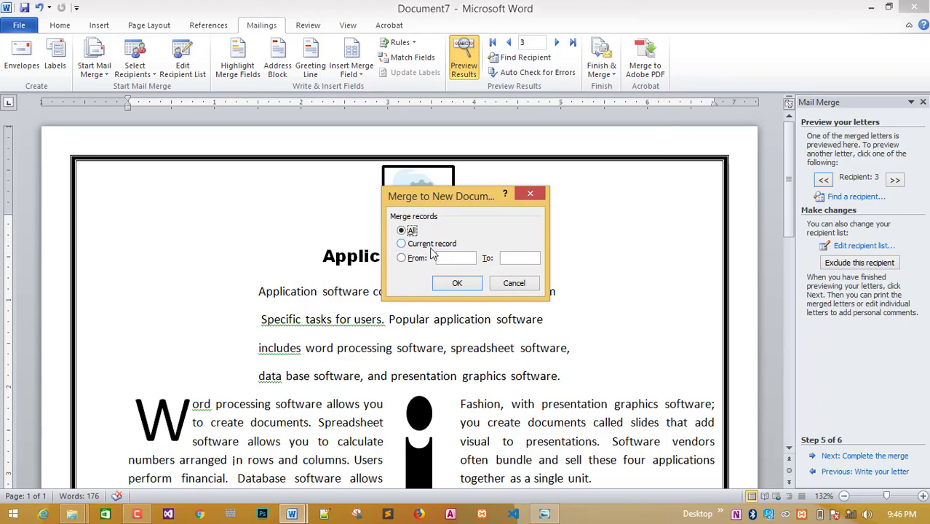
left_click(457, 283)
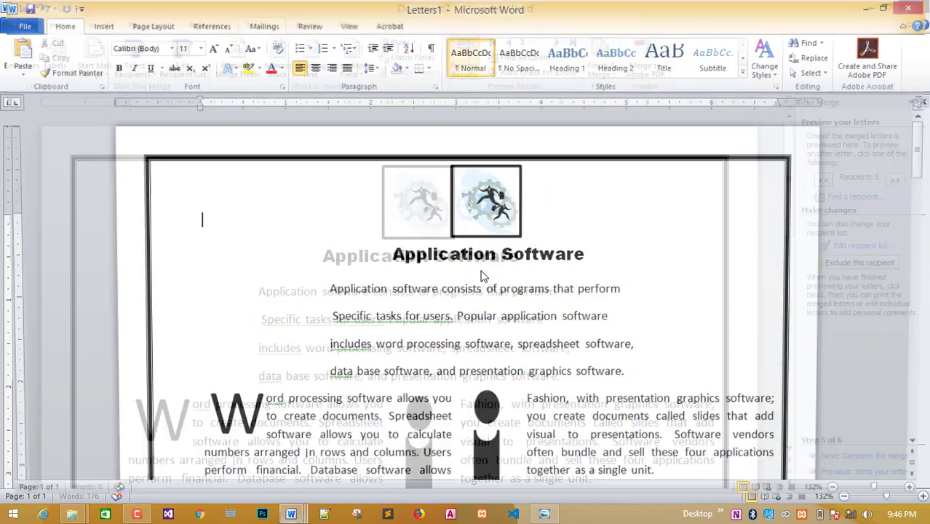
scroll(566, 260, "down", 3)
scroll(566, 260, "down", 20)
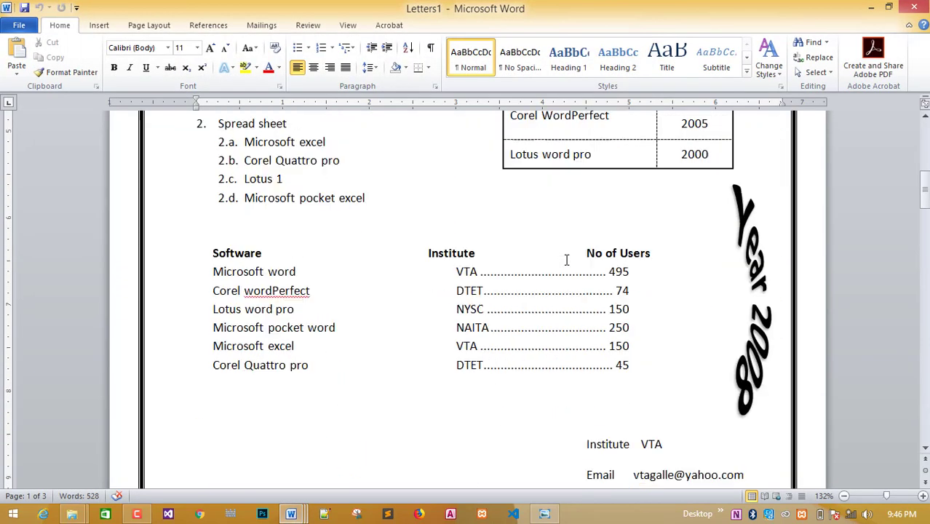
scroll(566, 260, "down", 15)
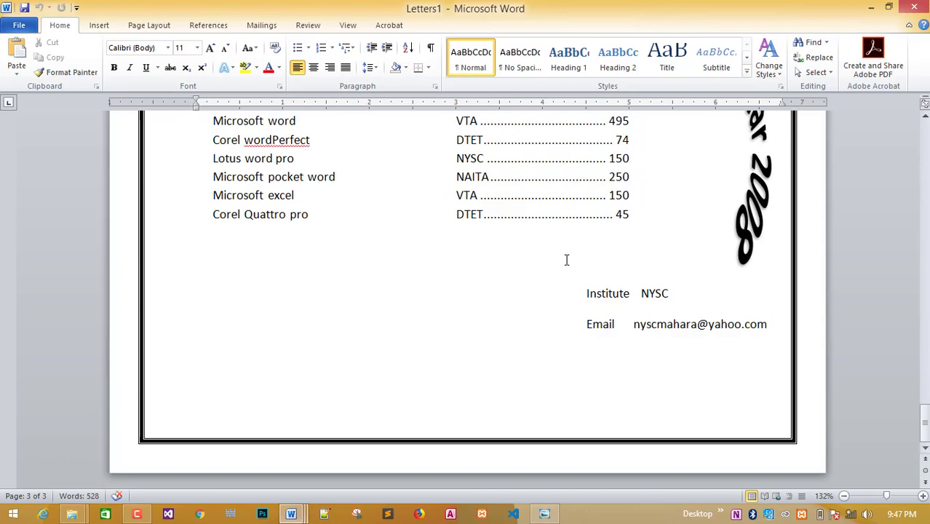
scroll(566, 260, "up", 15)
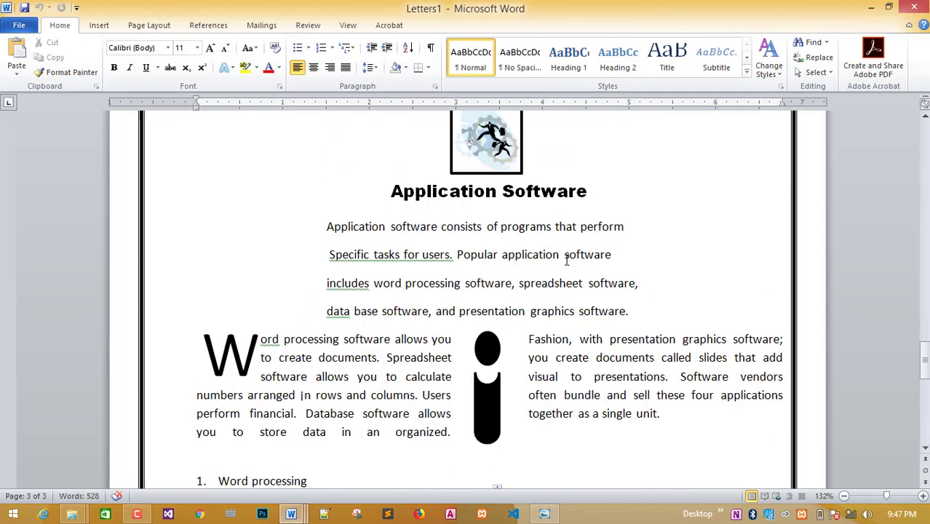
scroll(566, 260, "down", 12)
scroll(566, 260, "up", 3)
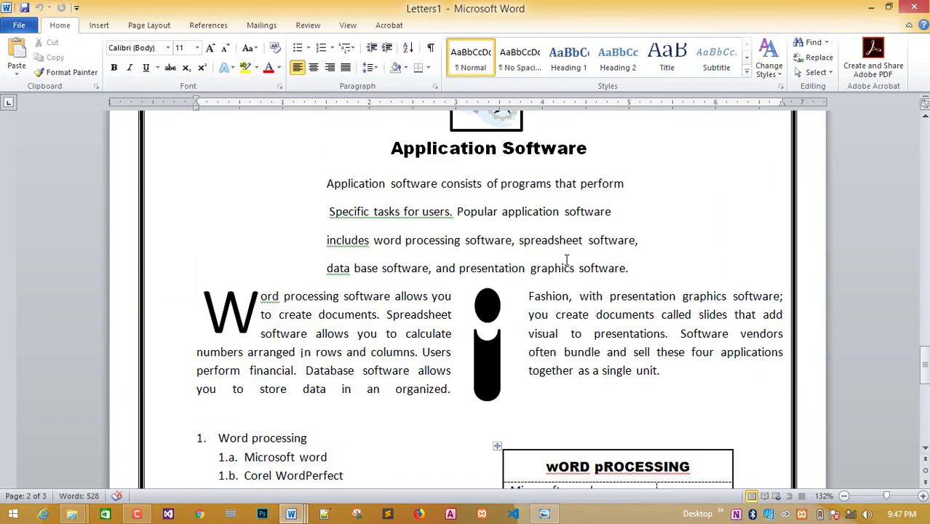
scroll(432, 251, "down", 4)
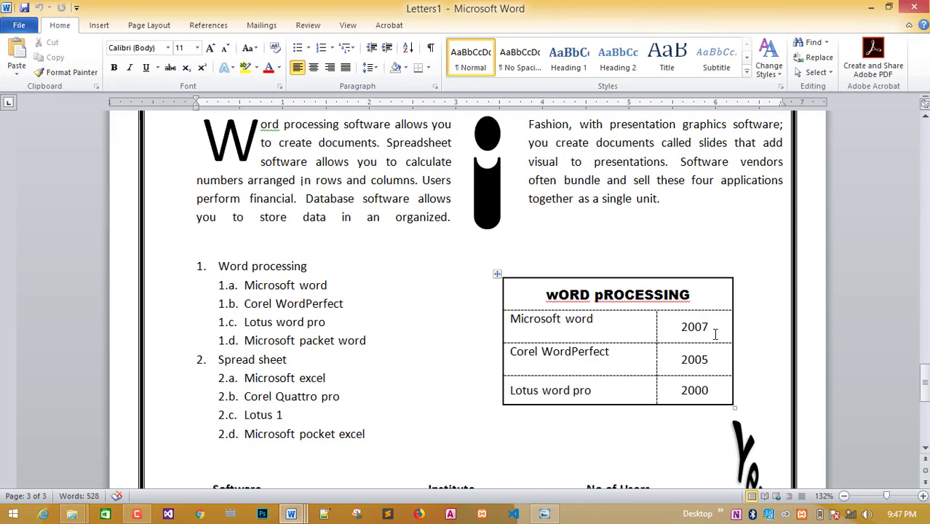
scroll(568, 336, "down", 2)
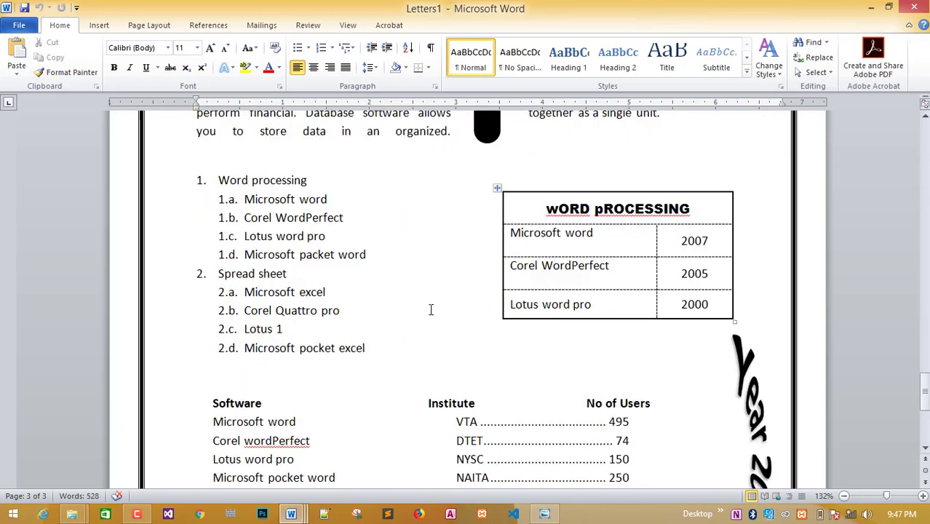
scroll(347, 264, "down", 3)
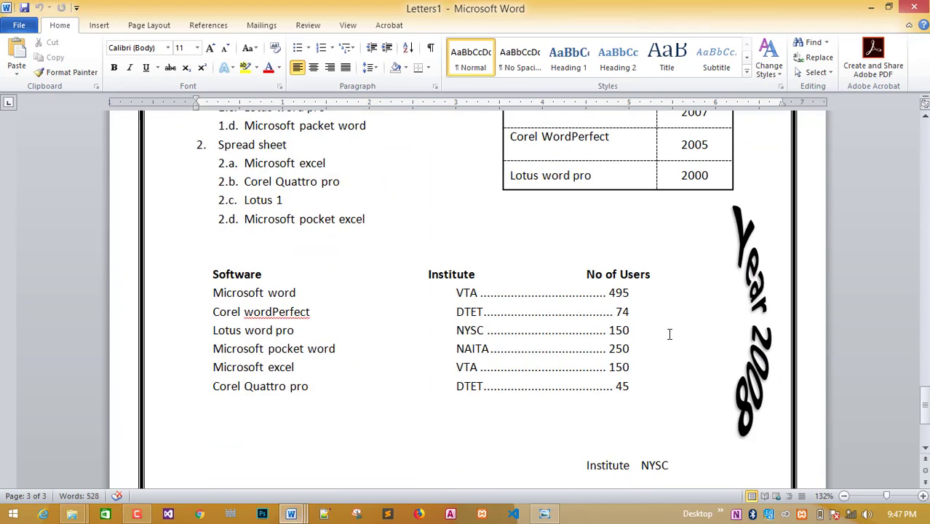
scroll(670, 333, "down", 3)
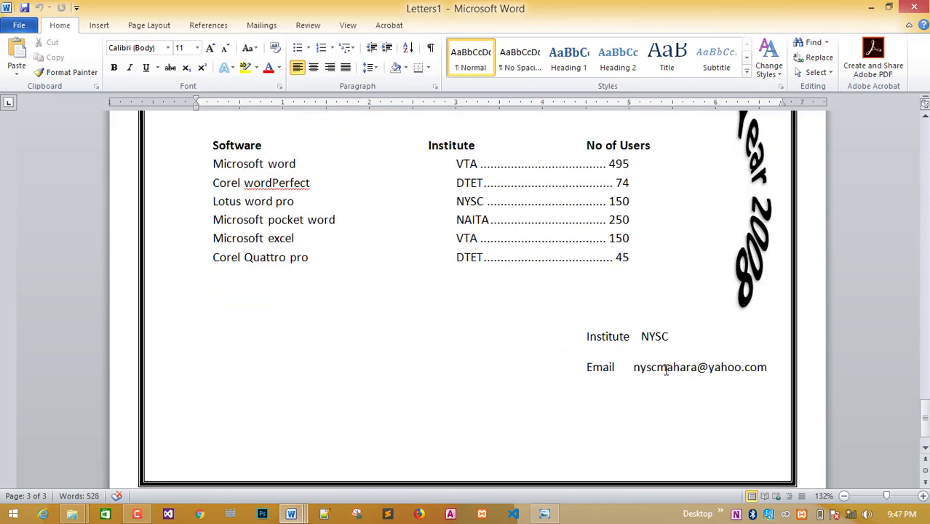